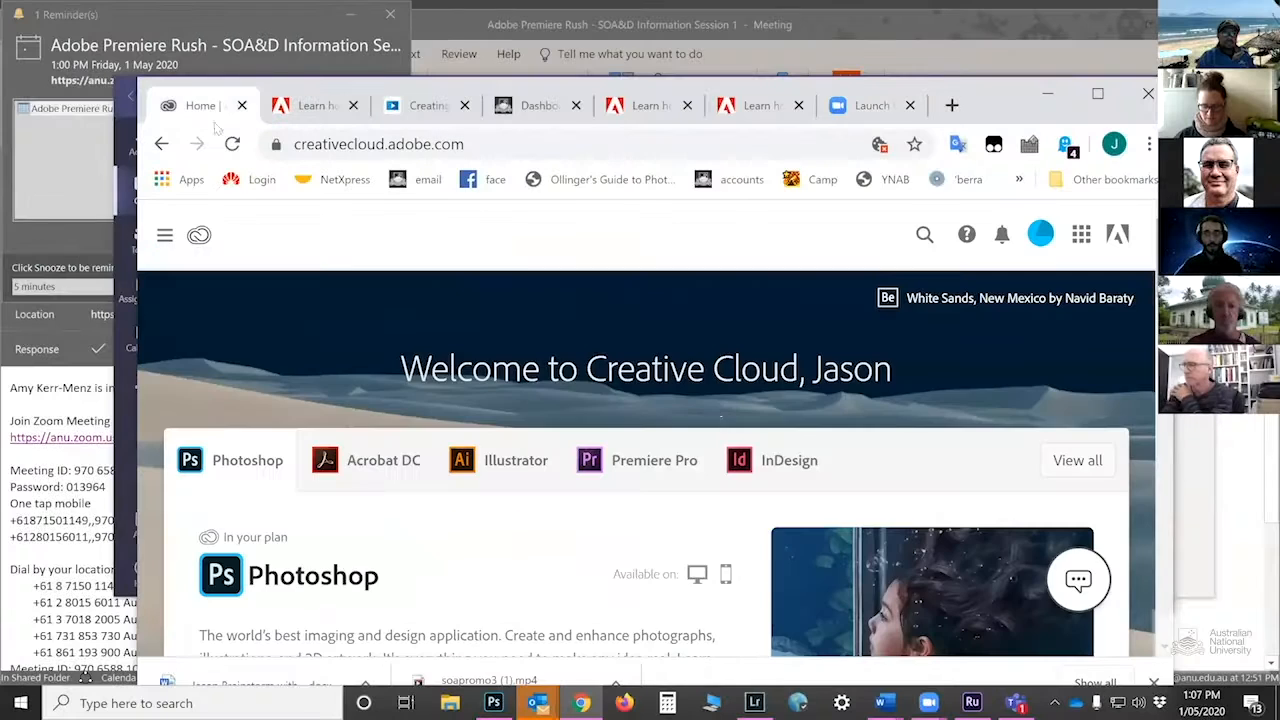
Look over the course page, showing and then closing the Adobe web apps and services list
scroll(724, 390, "down", 3)
scroll(724, 388, "up", 2)
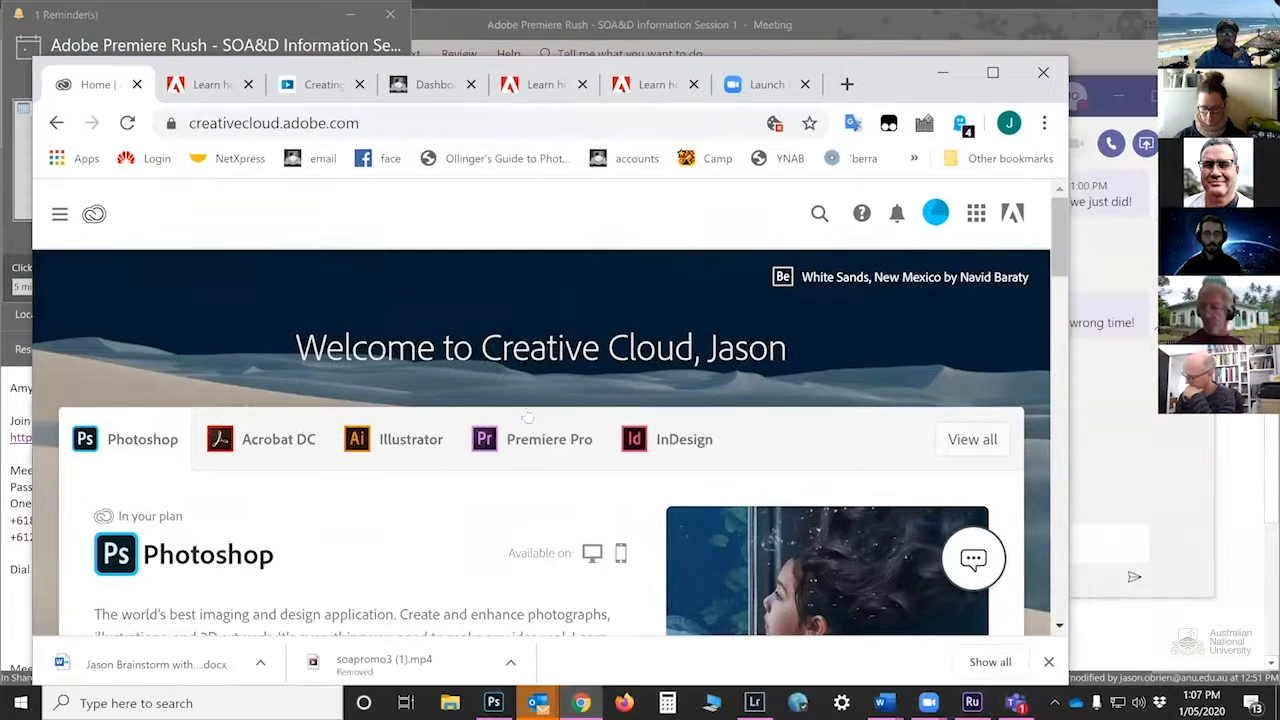
scroll(540, 425, "down", 10)
scroll(513, 443, "up", 2)
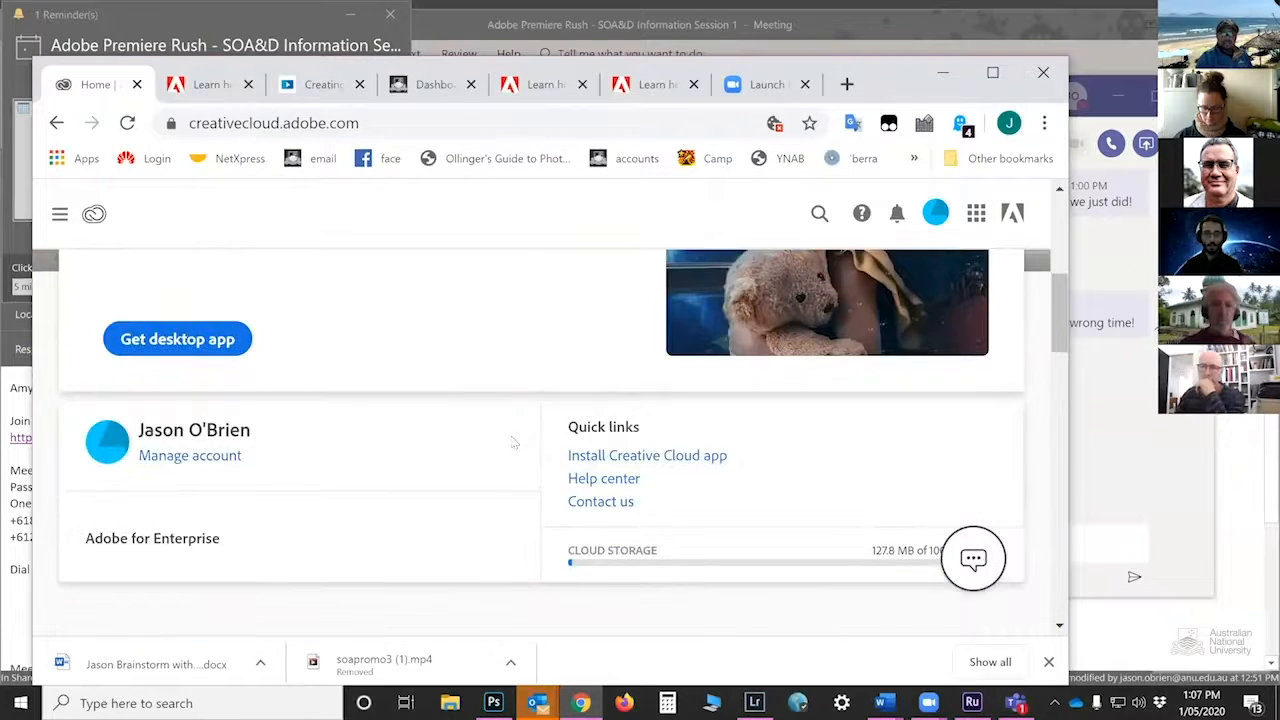
scroll(513, 443, "down", 1)
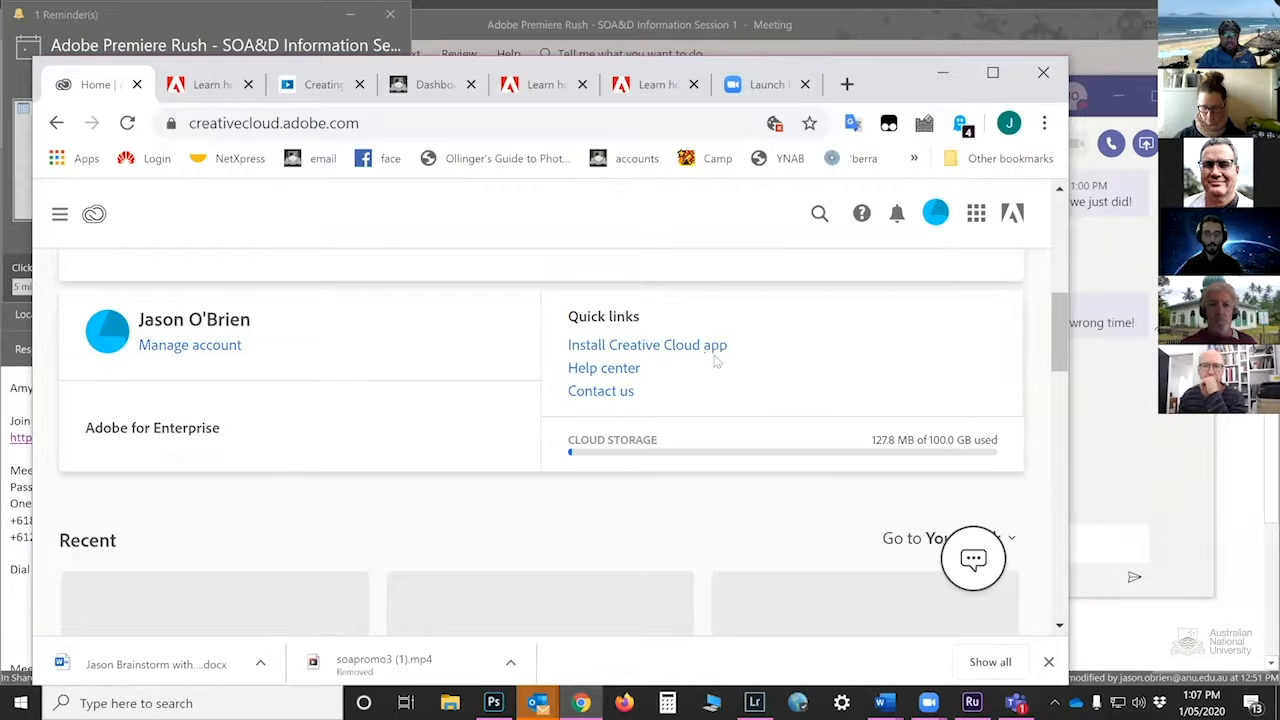
scroll(860, 410, "up", 10)
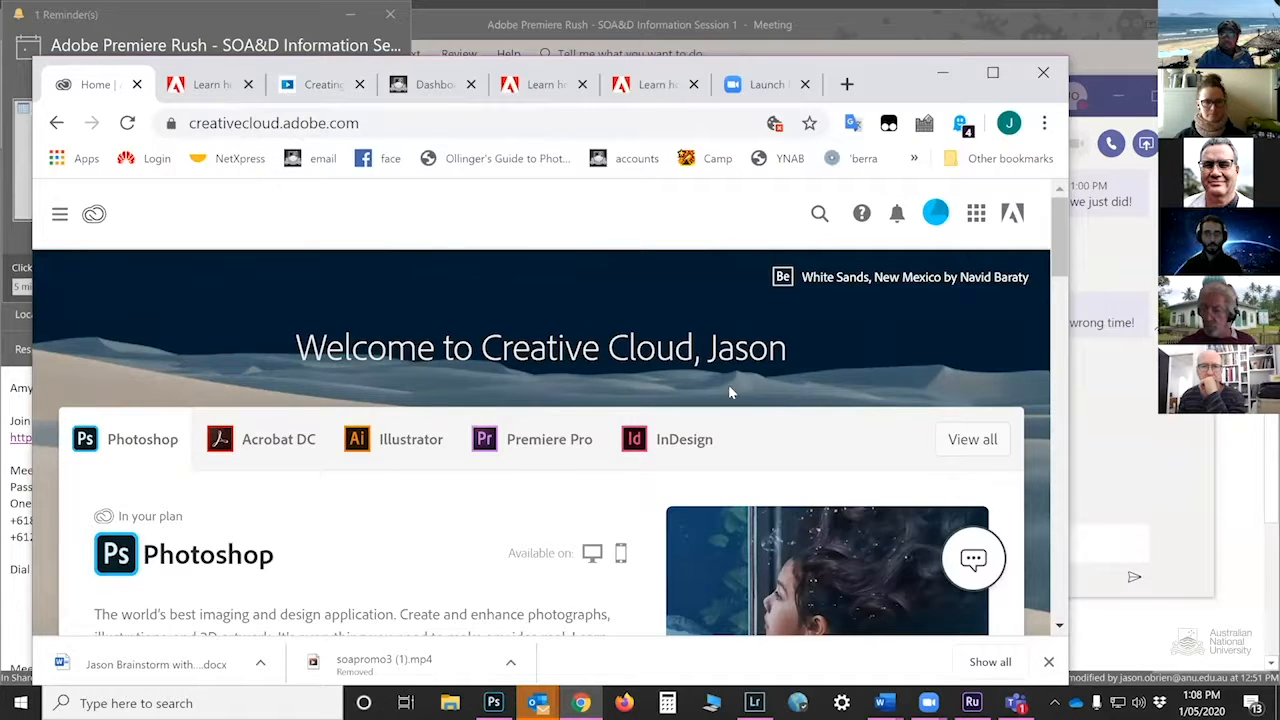
scroll(712, 423, "down", 5)
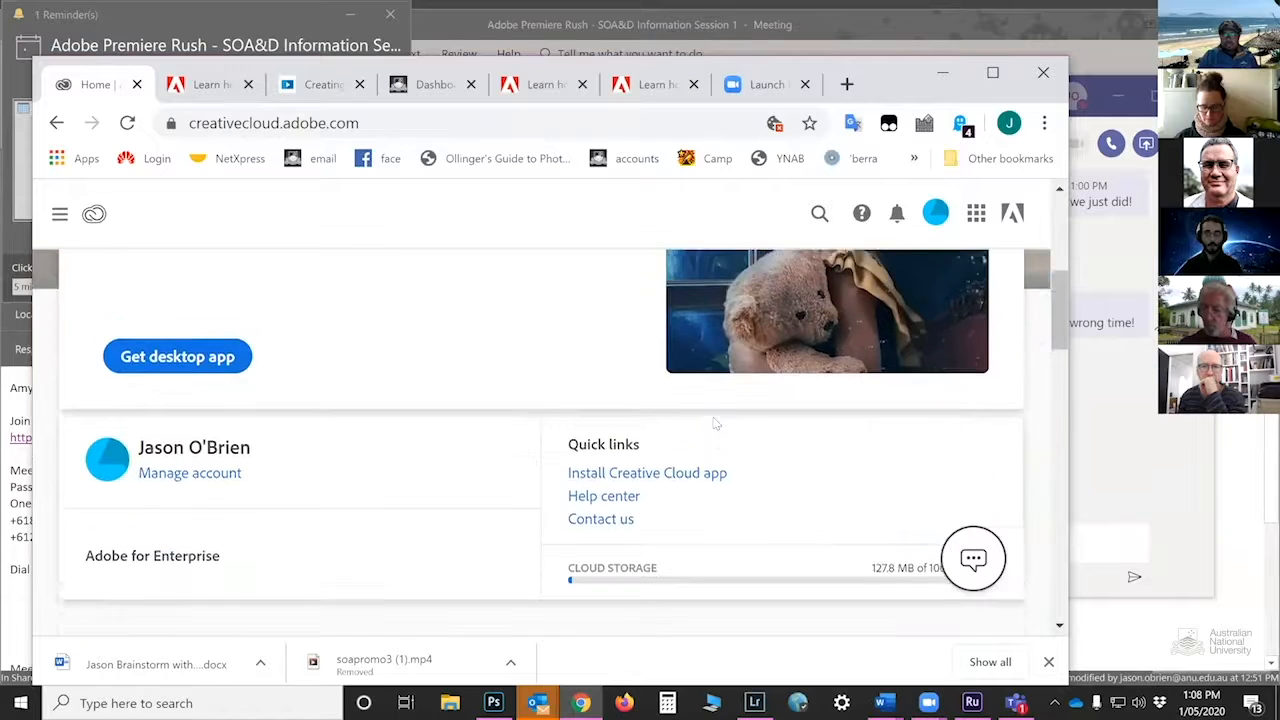
scroll(610, 472, "up", 2)
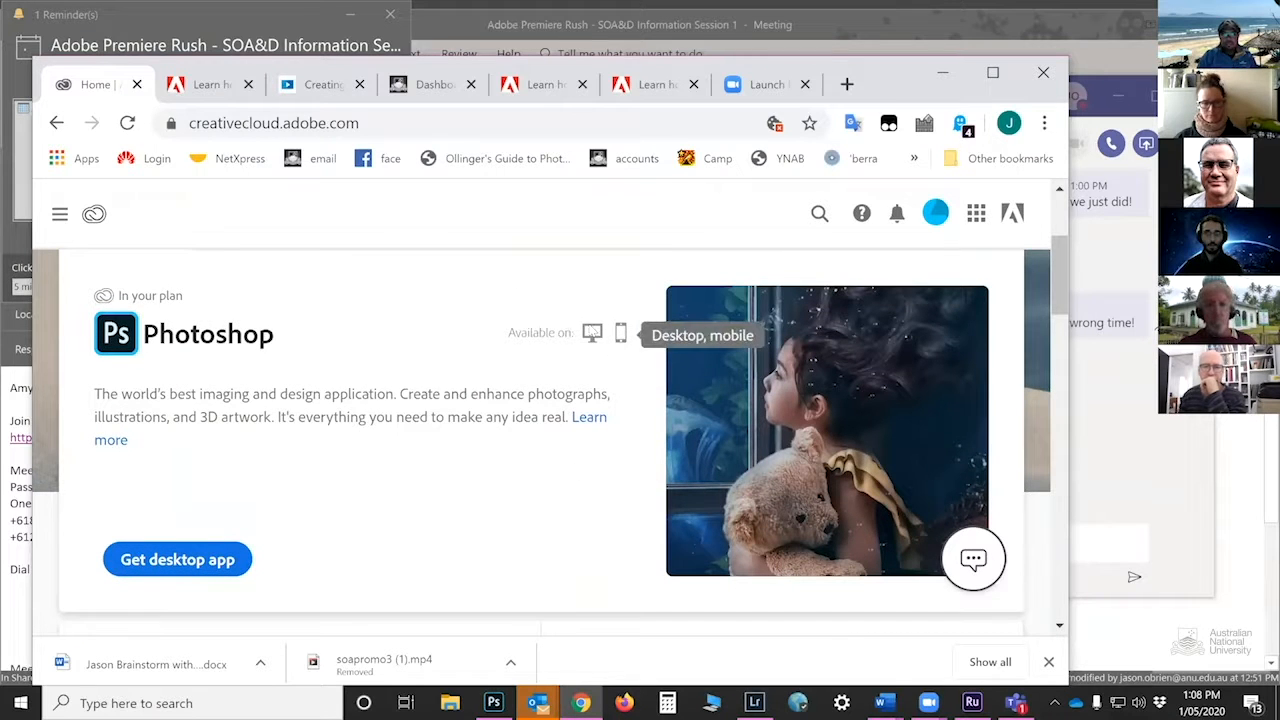
scroll(346, 286, "up", 2)
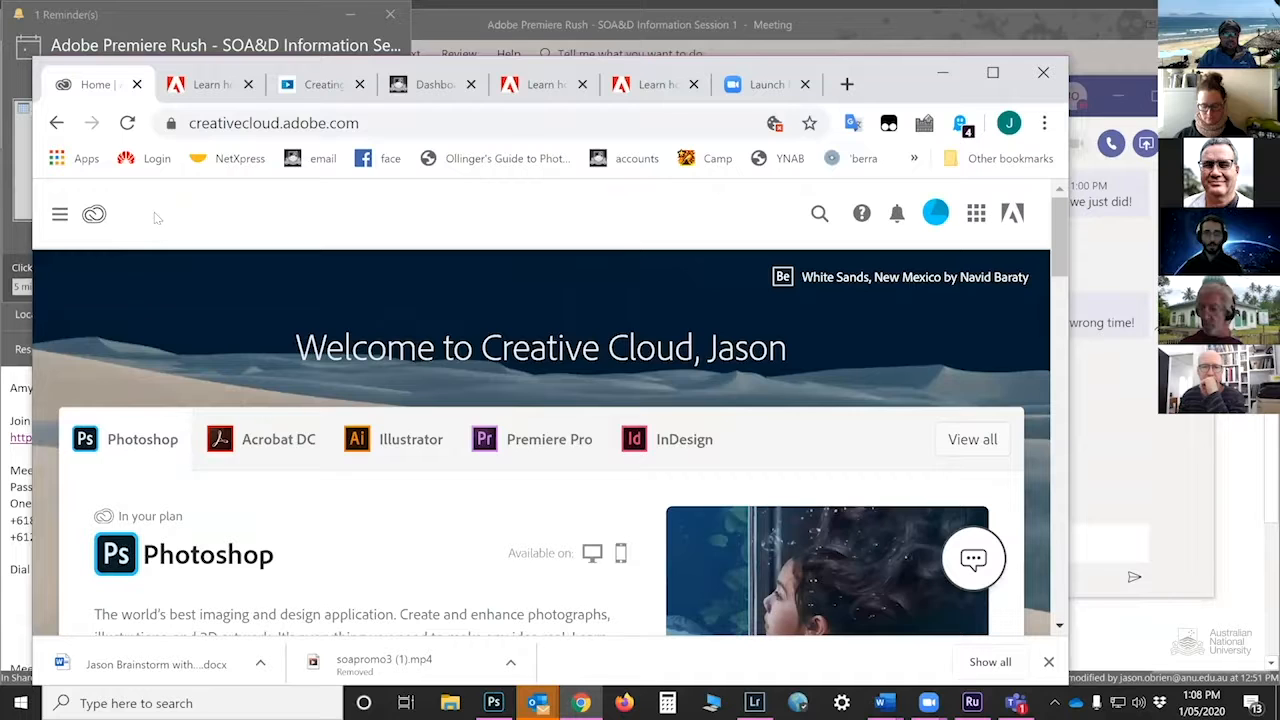
left_click(977, 215)
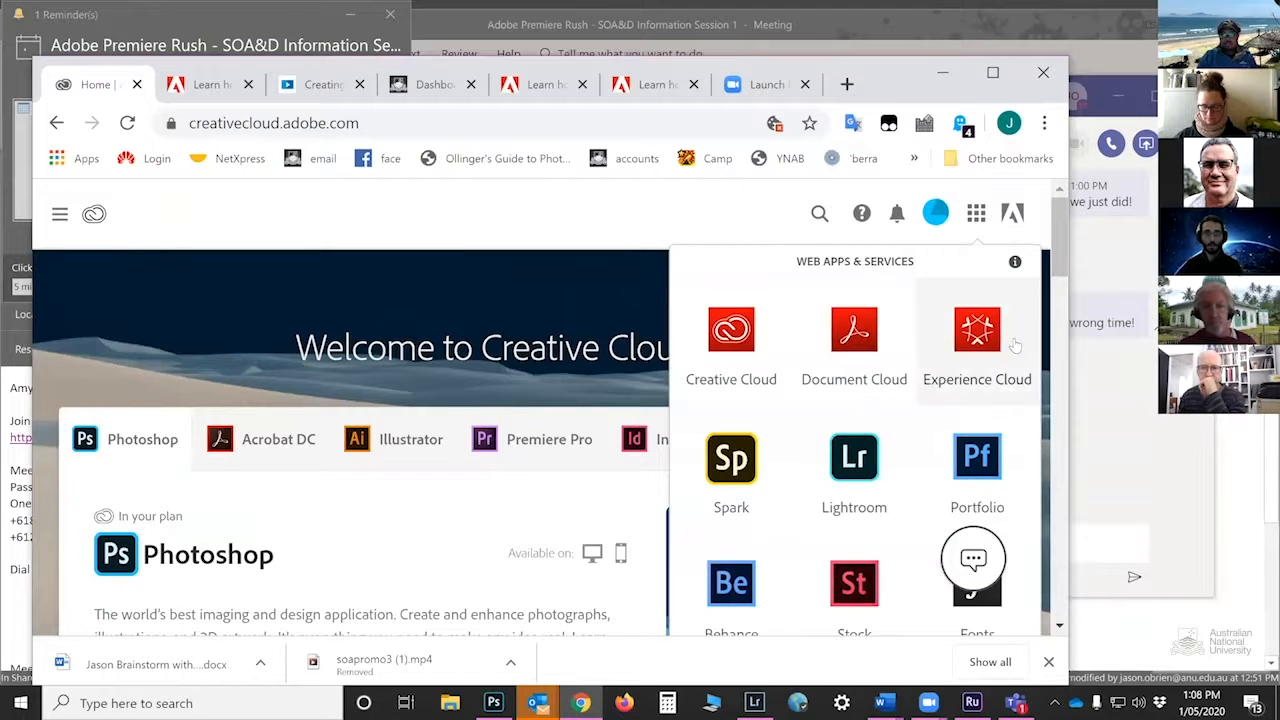
scroll(870, 455, "down", 3)
scroll(870, 455, "up", 2)
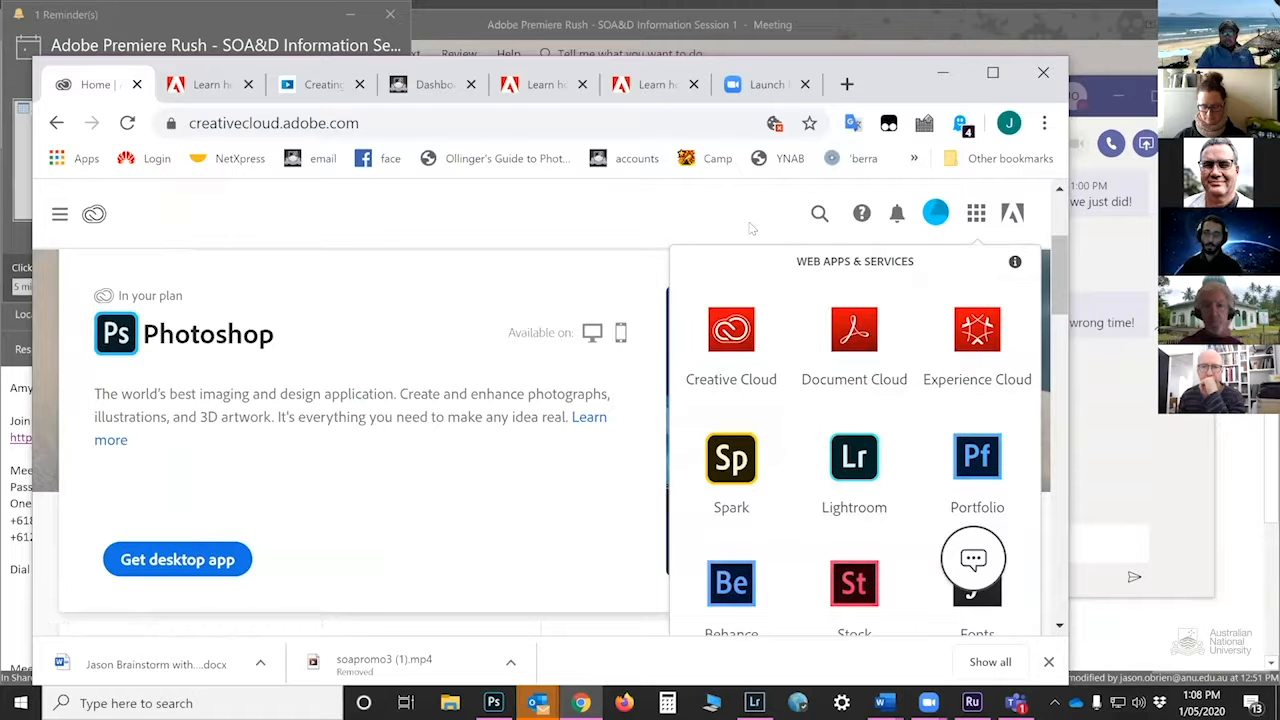
left_click(781, 217)
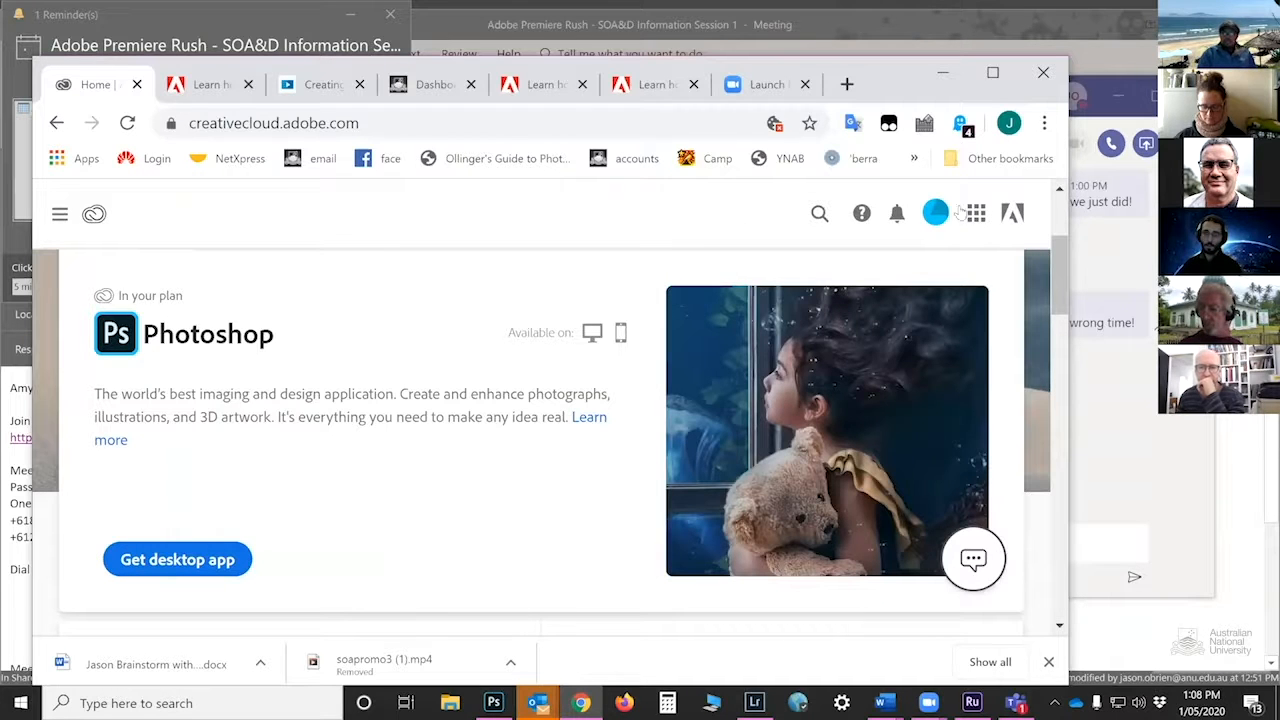
scroll(492, 292, "up", 2)
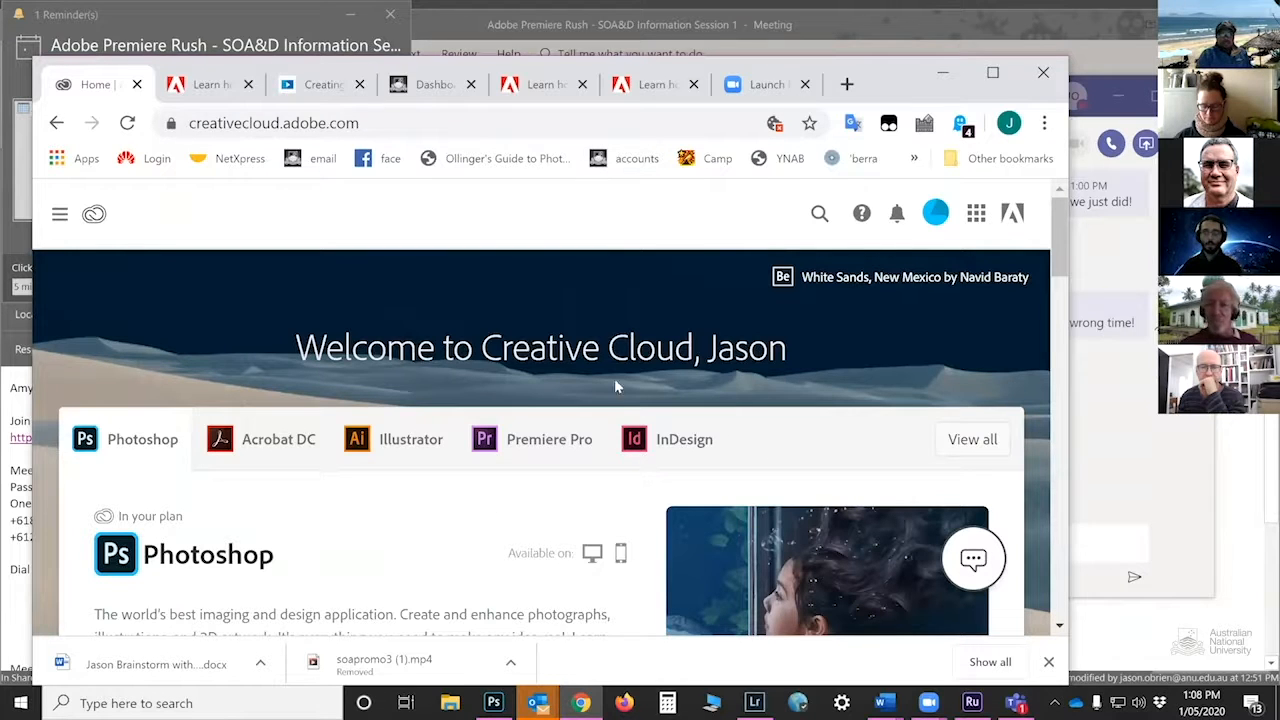
Play the 'Creating a new project' lesson and pause it at 2:31
left_click(328, 86)
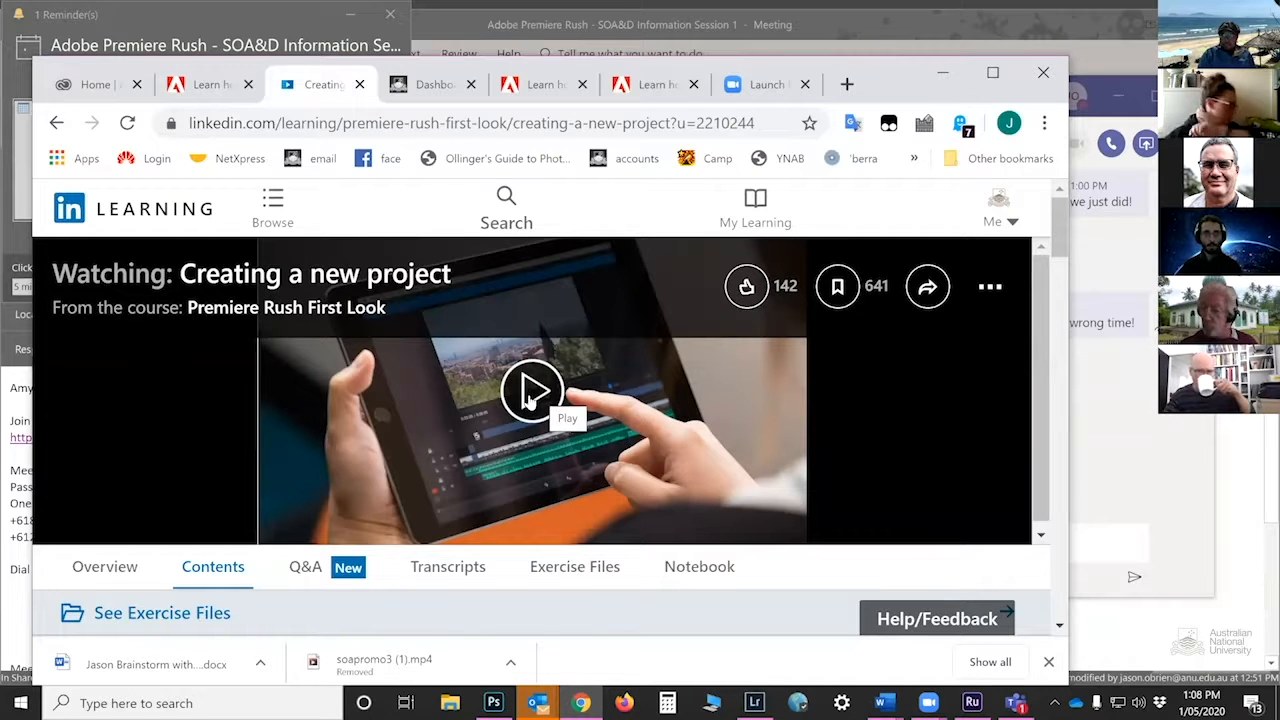
left_click(545, 397)
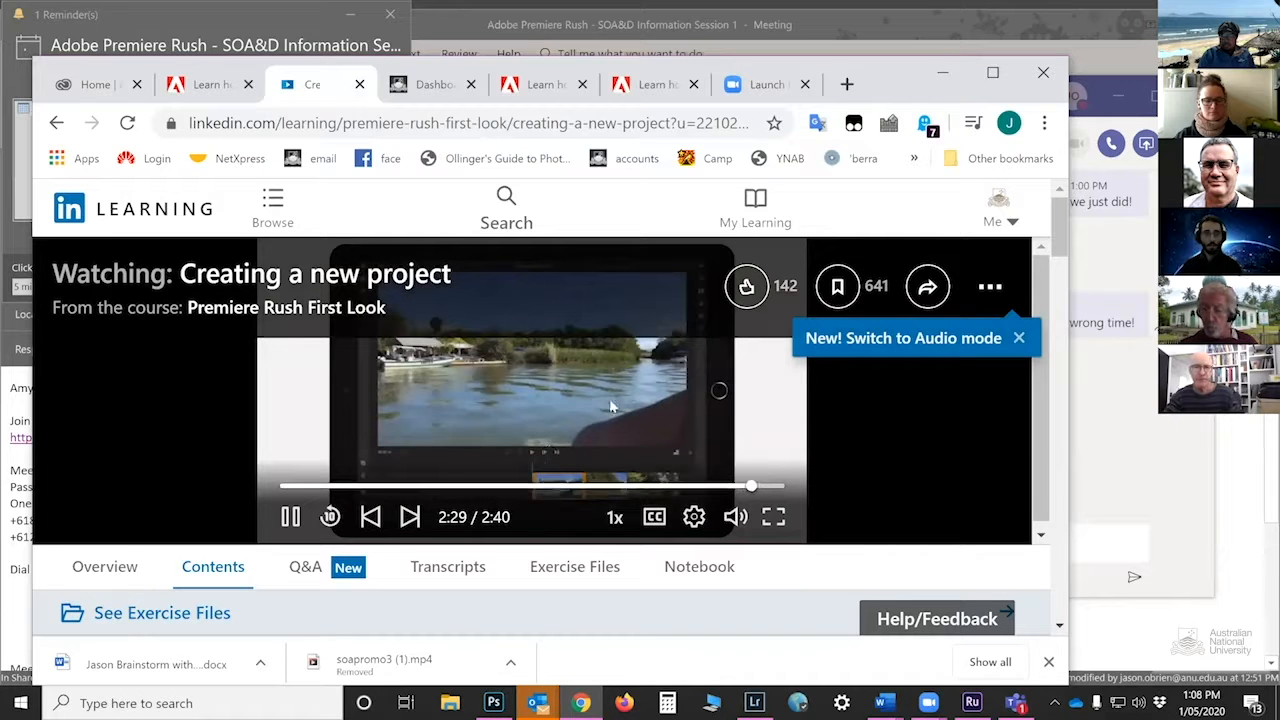
left_click(290, 516)
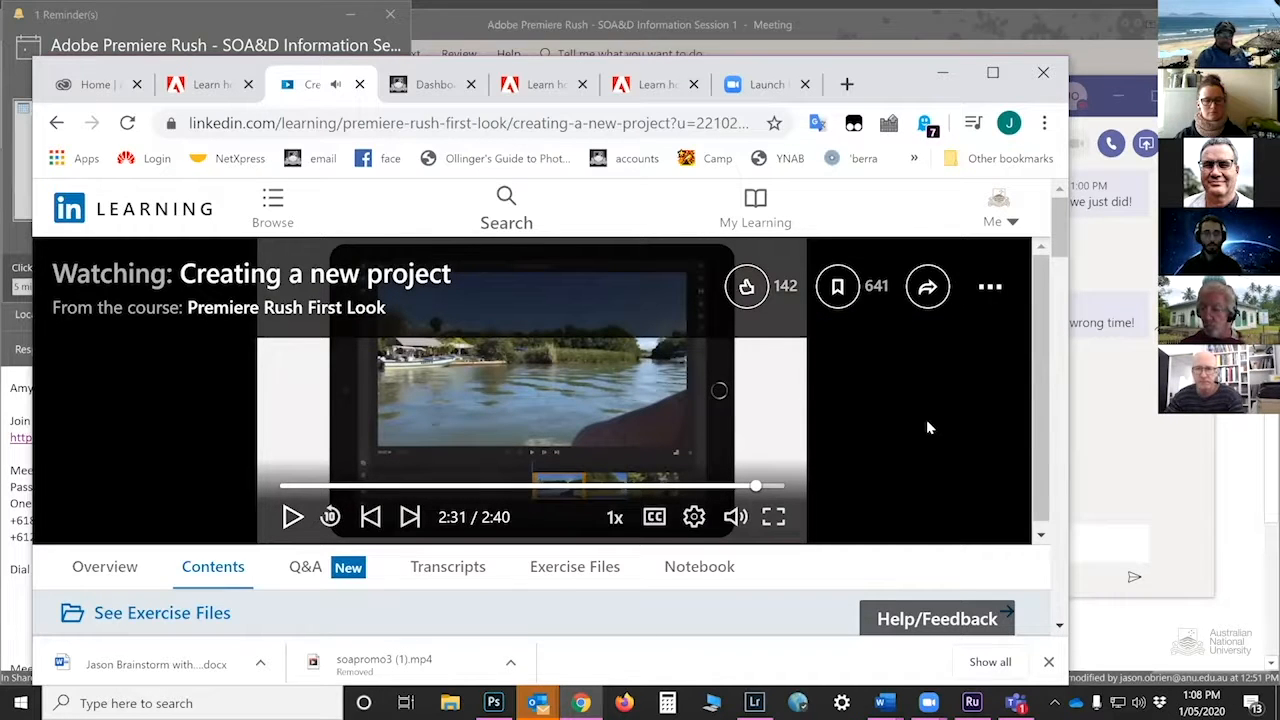
scroll(927, 422, "down", 3)
scroll(927, 422, "up", 3)
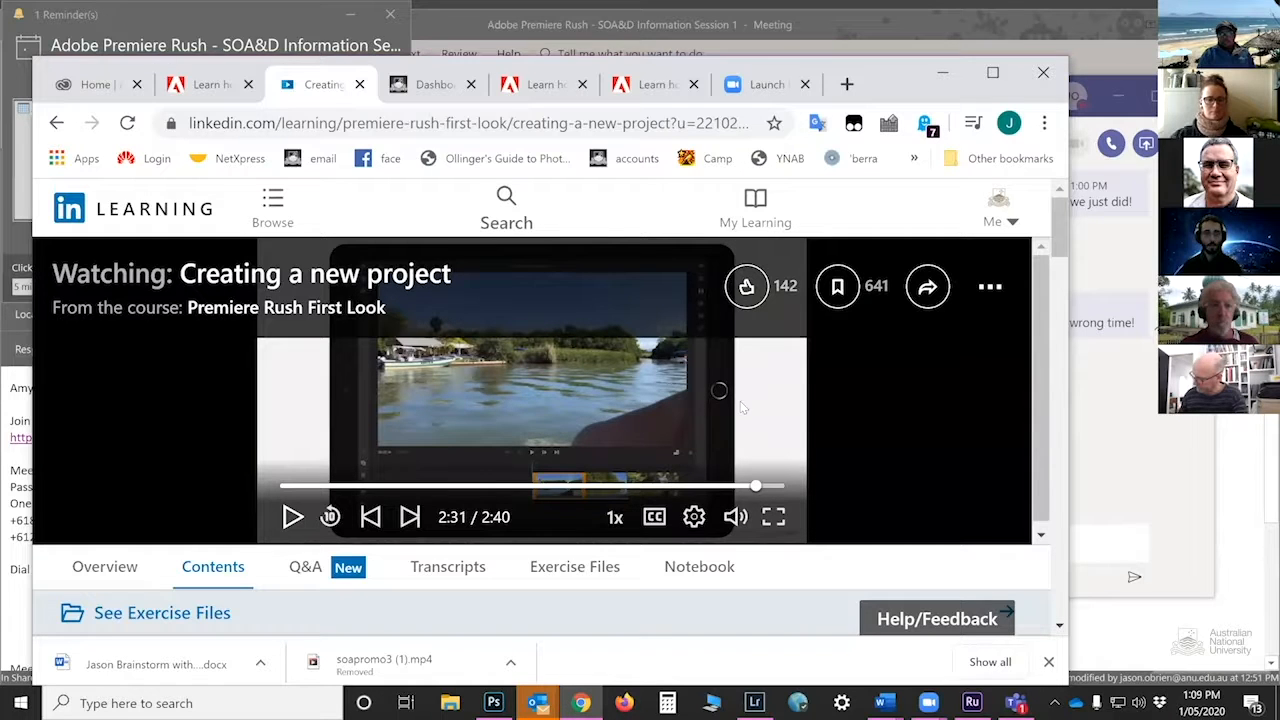
left_click(440, 88)
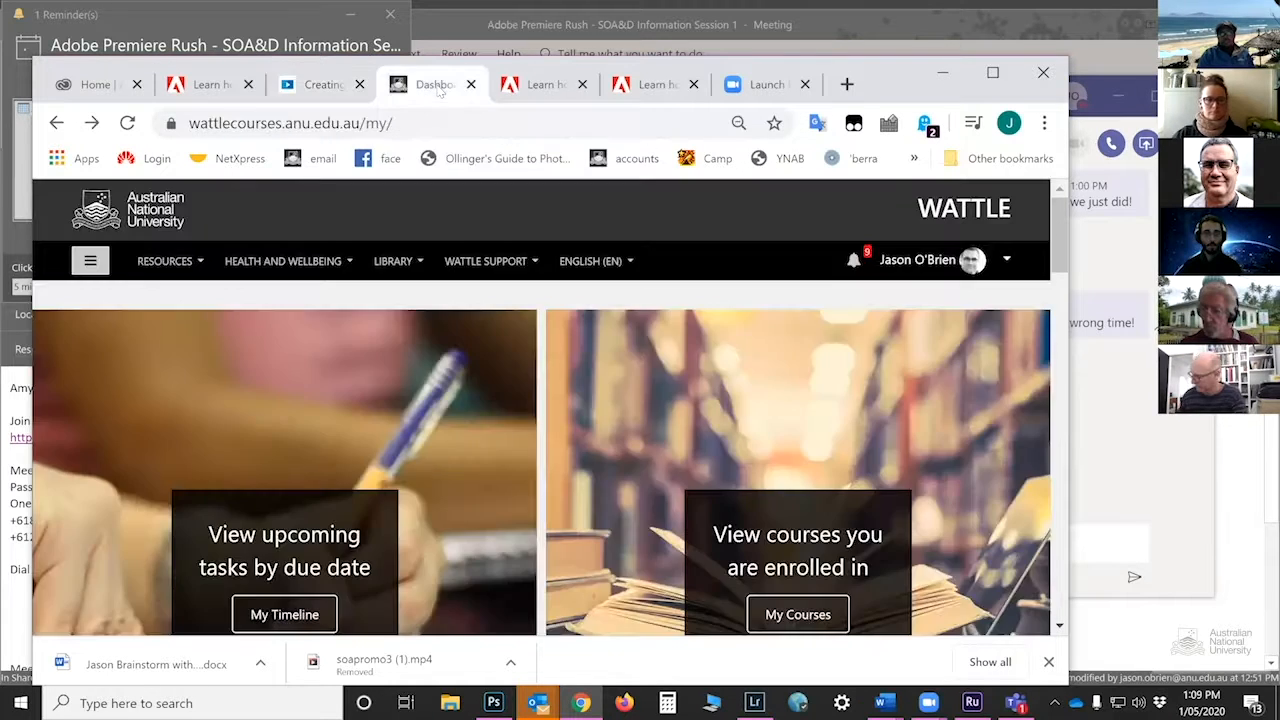
left_click(533, 88)
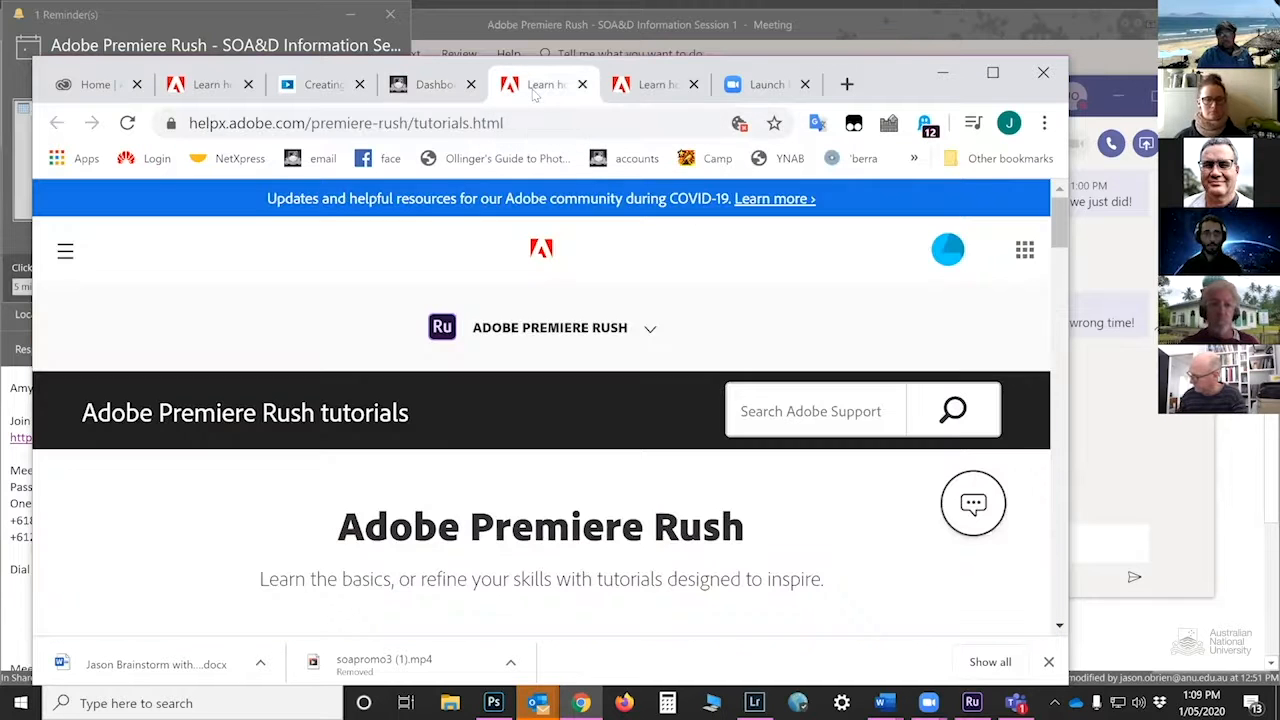
left_click(435, 86)
scroll(576, 425, "down", 5)
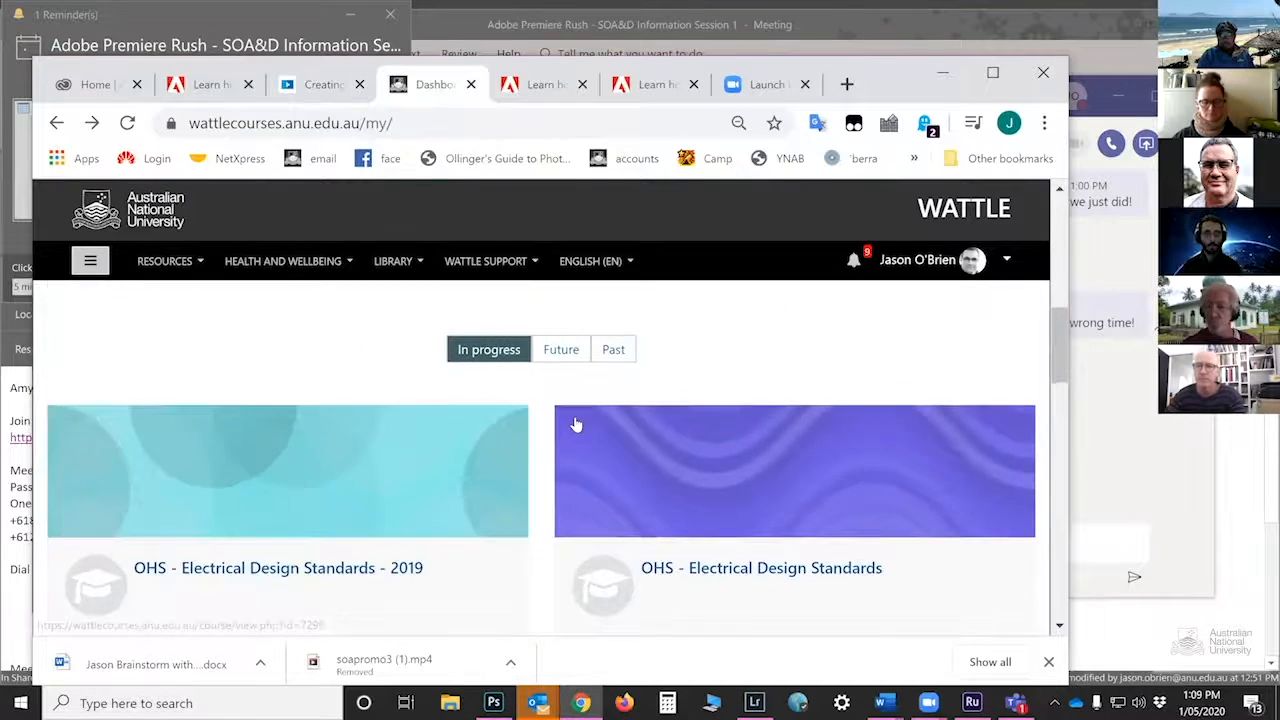
scroll(576, 425, "down", 10)
scroll(568, 595, "up", 3)
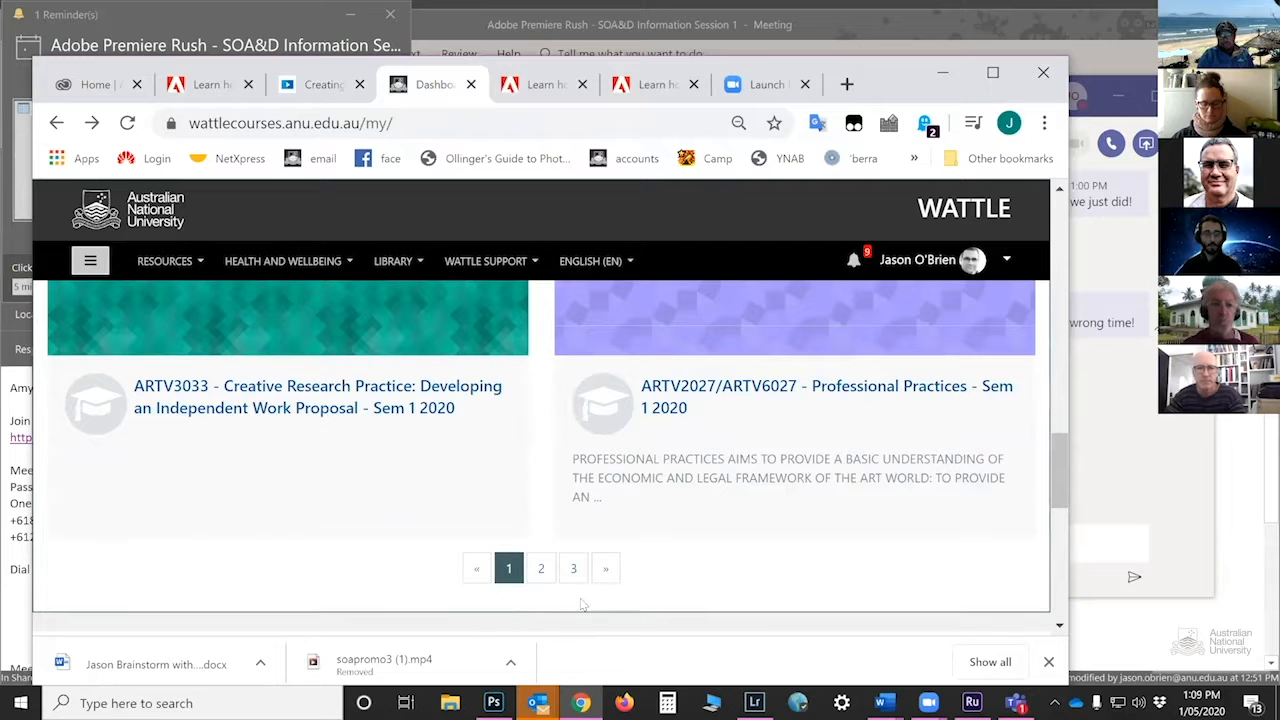
left_click(541, 568)
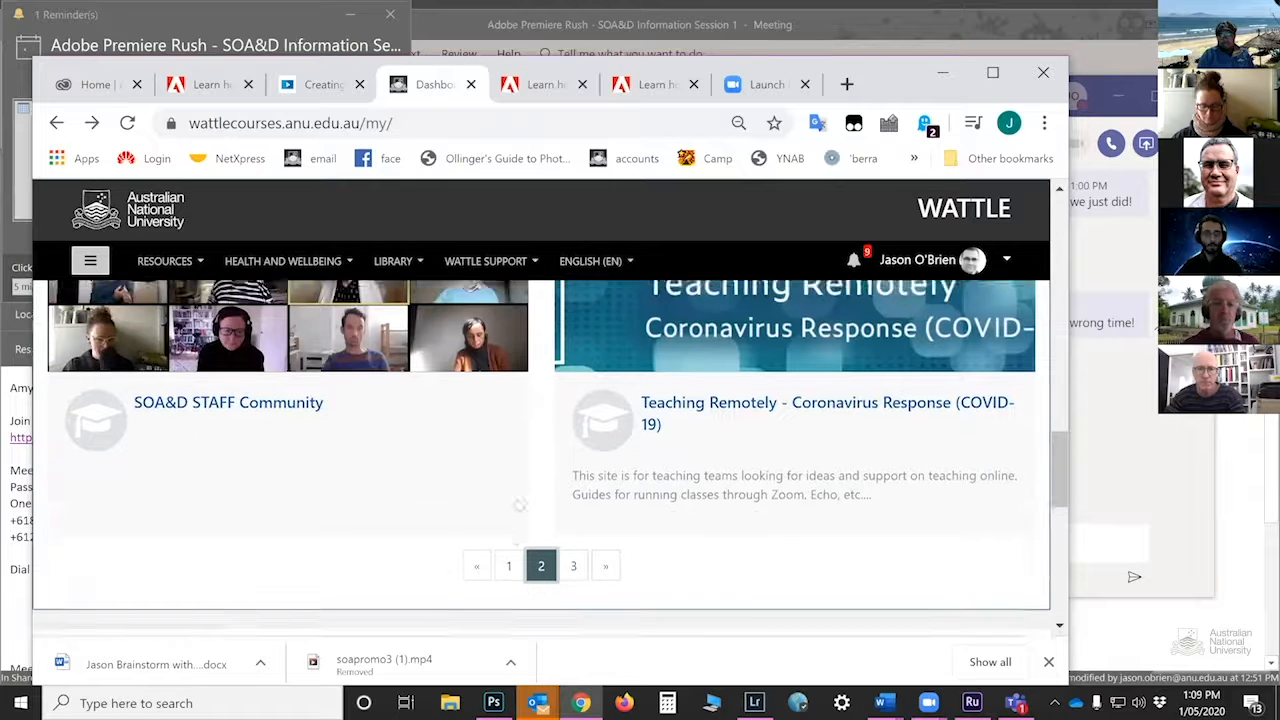
scroll(520, 505, "up", 1)
left_click(212, 484)
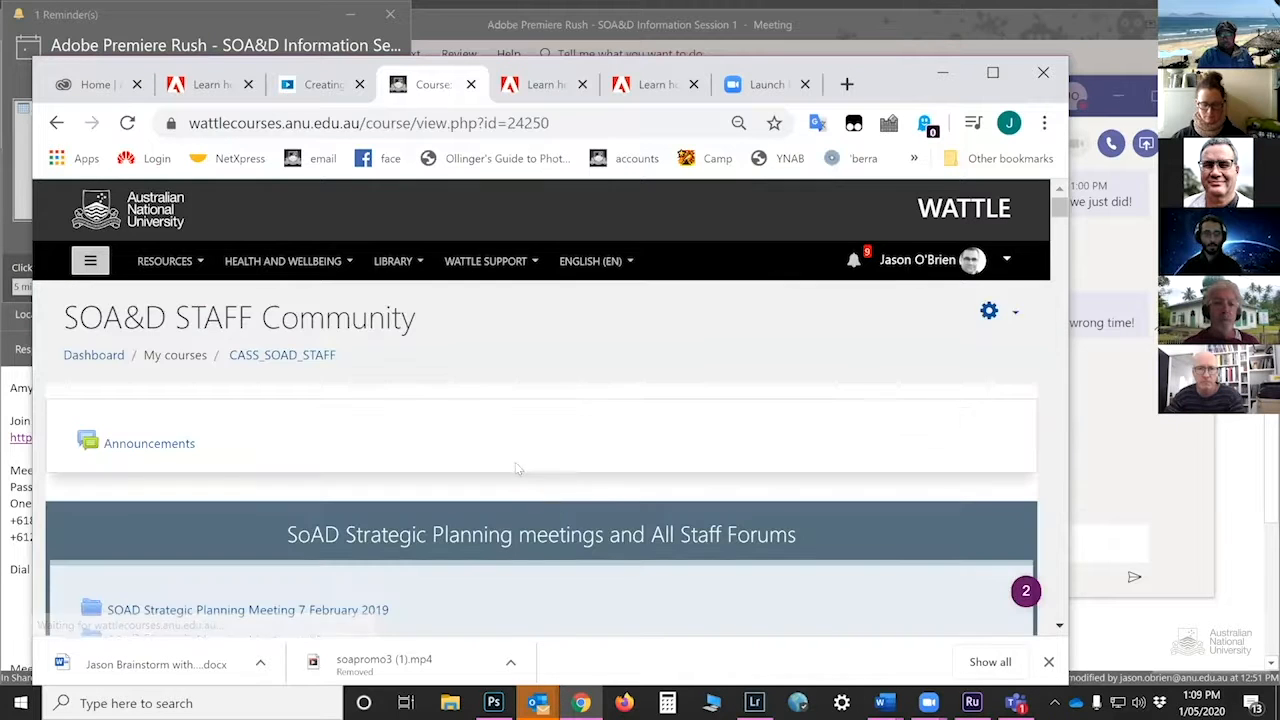
scroll(515, 467, "down", 10)
scroll(517, 467, "down", 4)
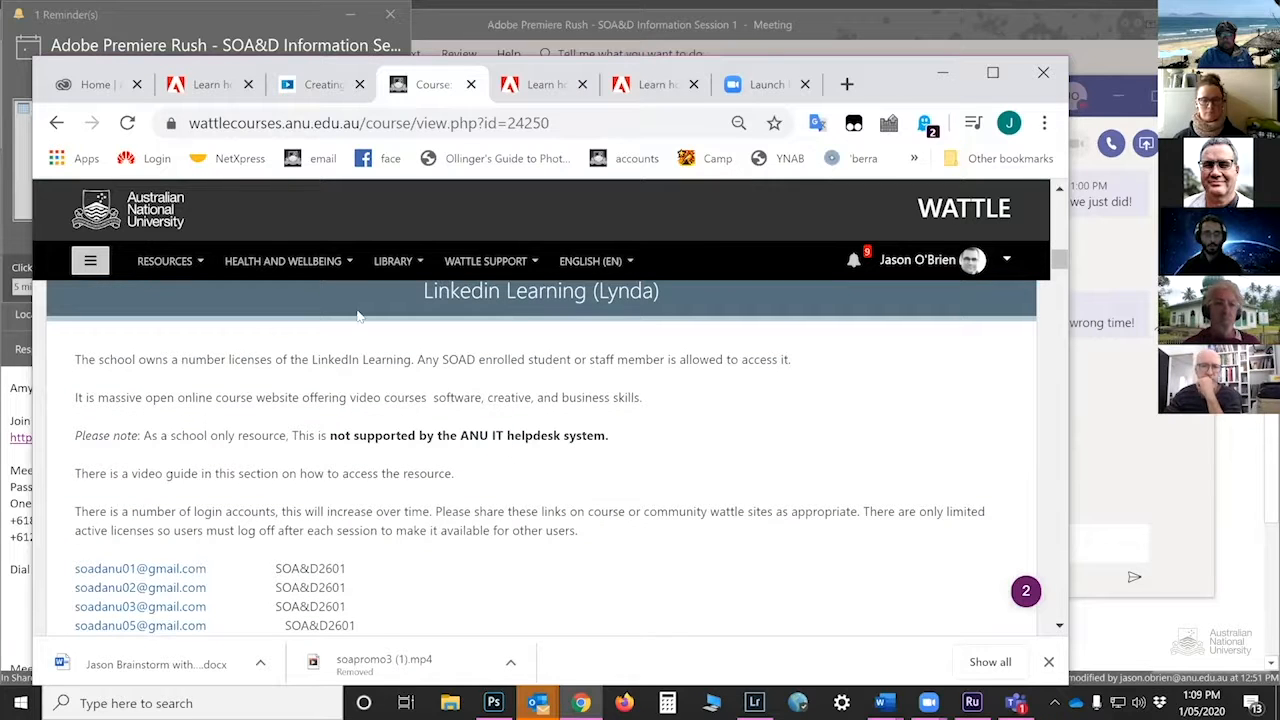
scroll(378, 486, "down", 1)
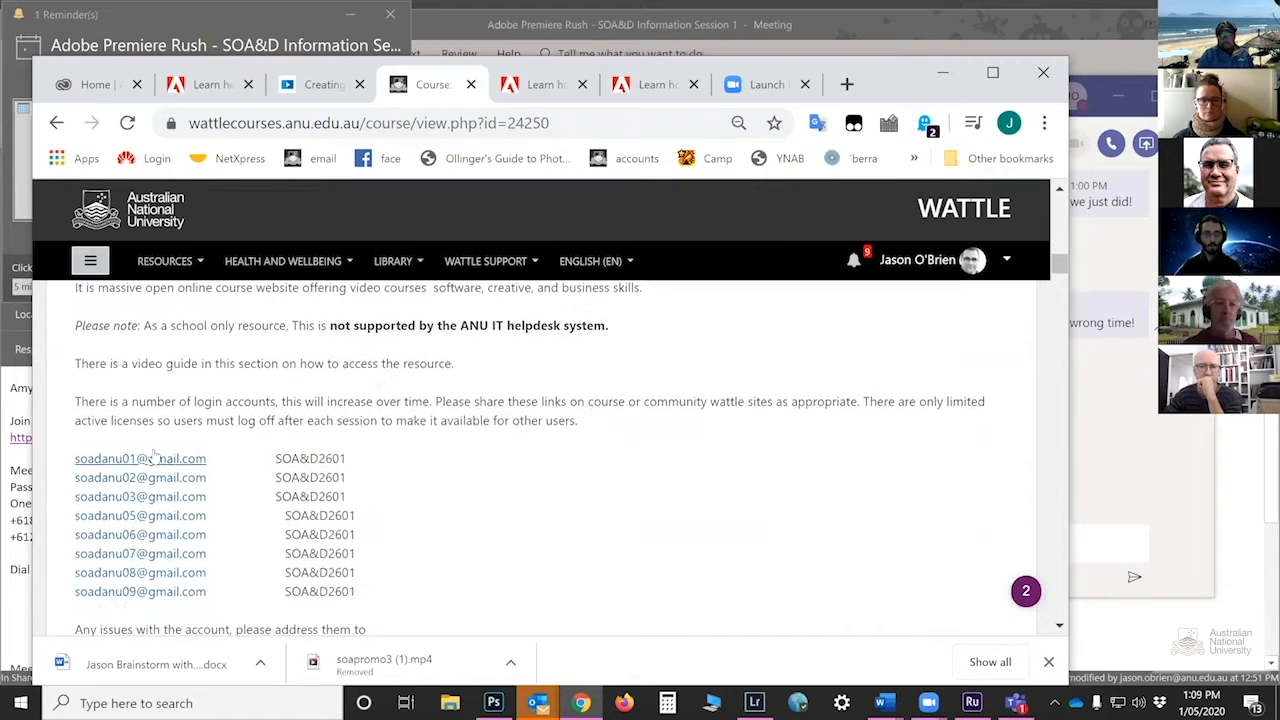
scroll(549, 497, "down", 5)
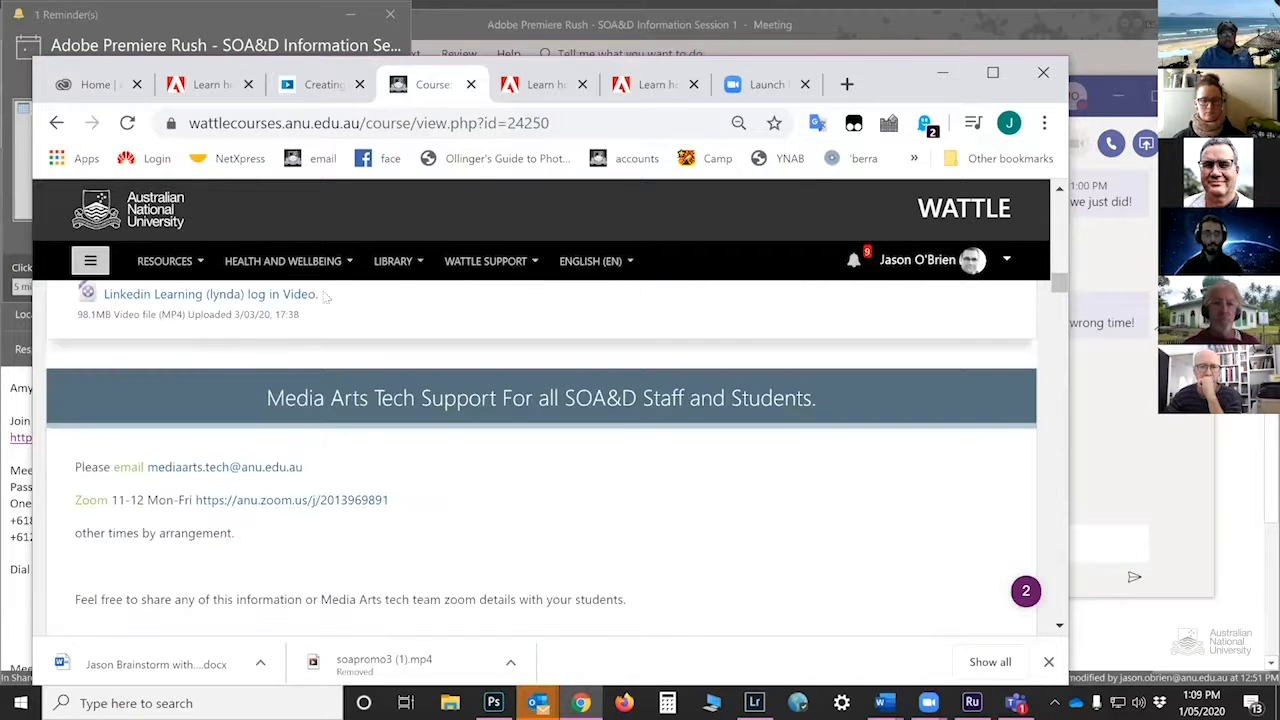
scroll(588, 531, "down", 1)
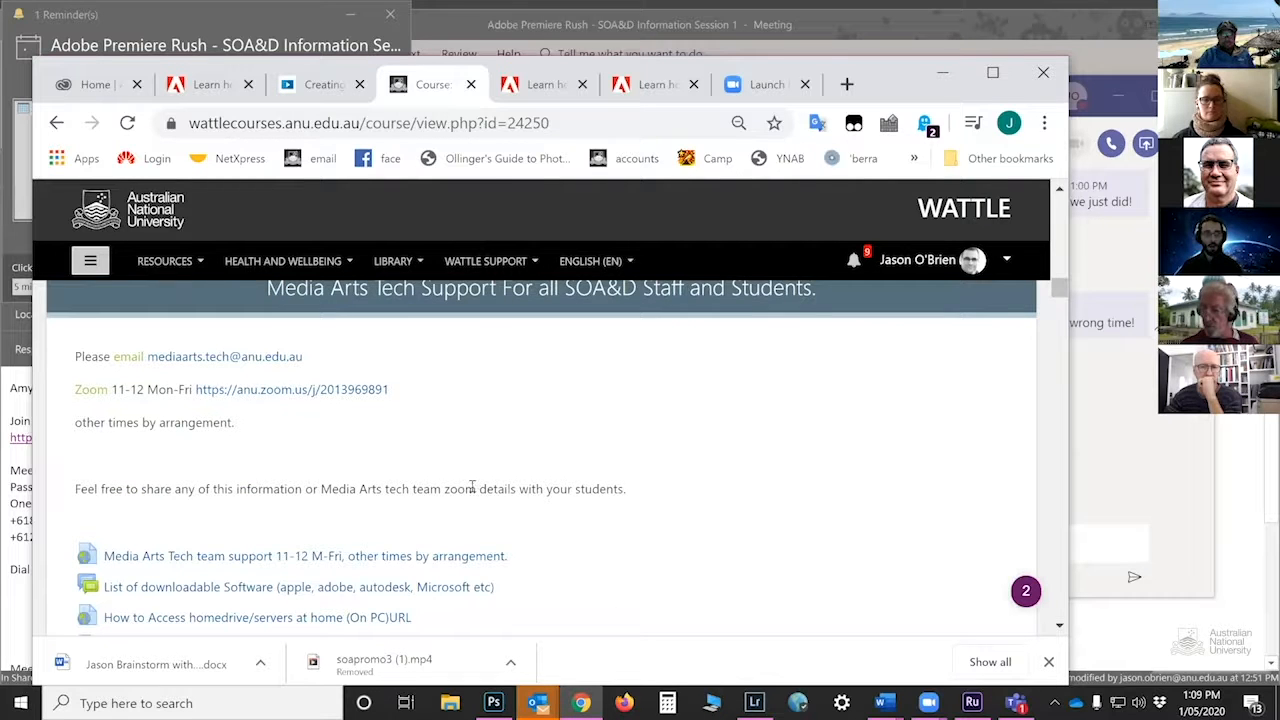
scroll(513, 476, "down", 3)
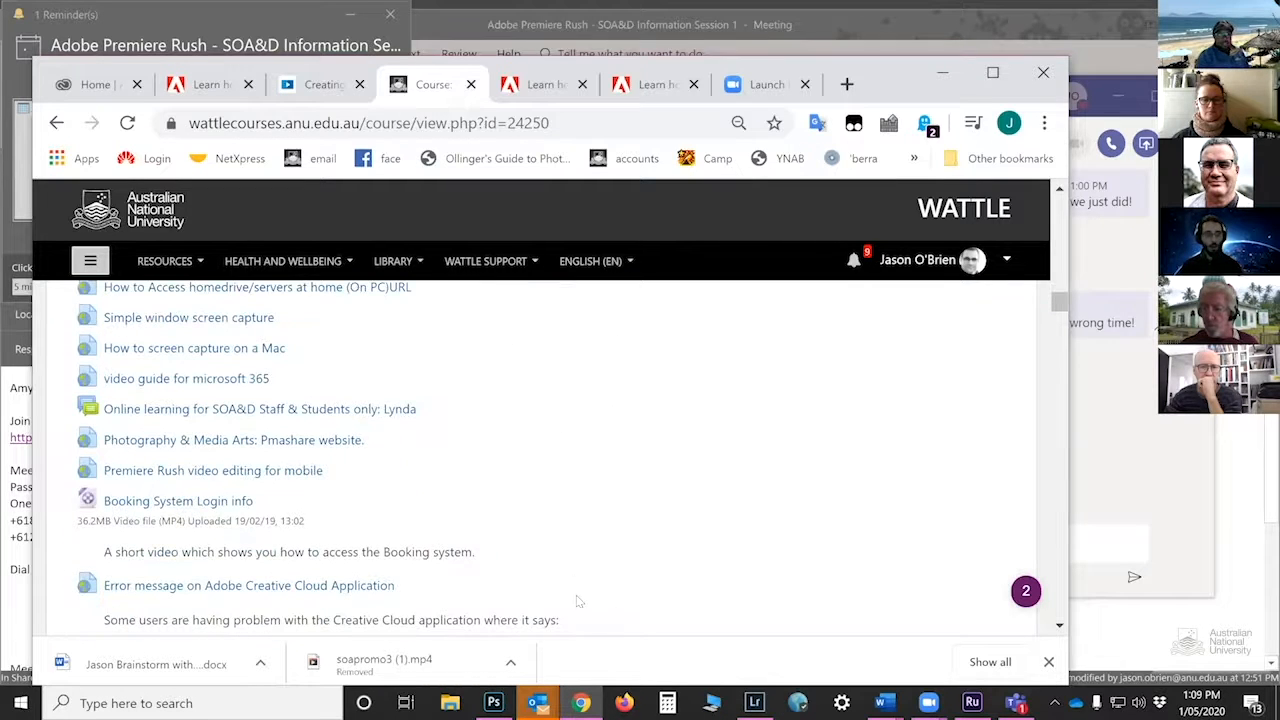
scroll(583, 478, "down", 6)
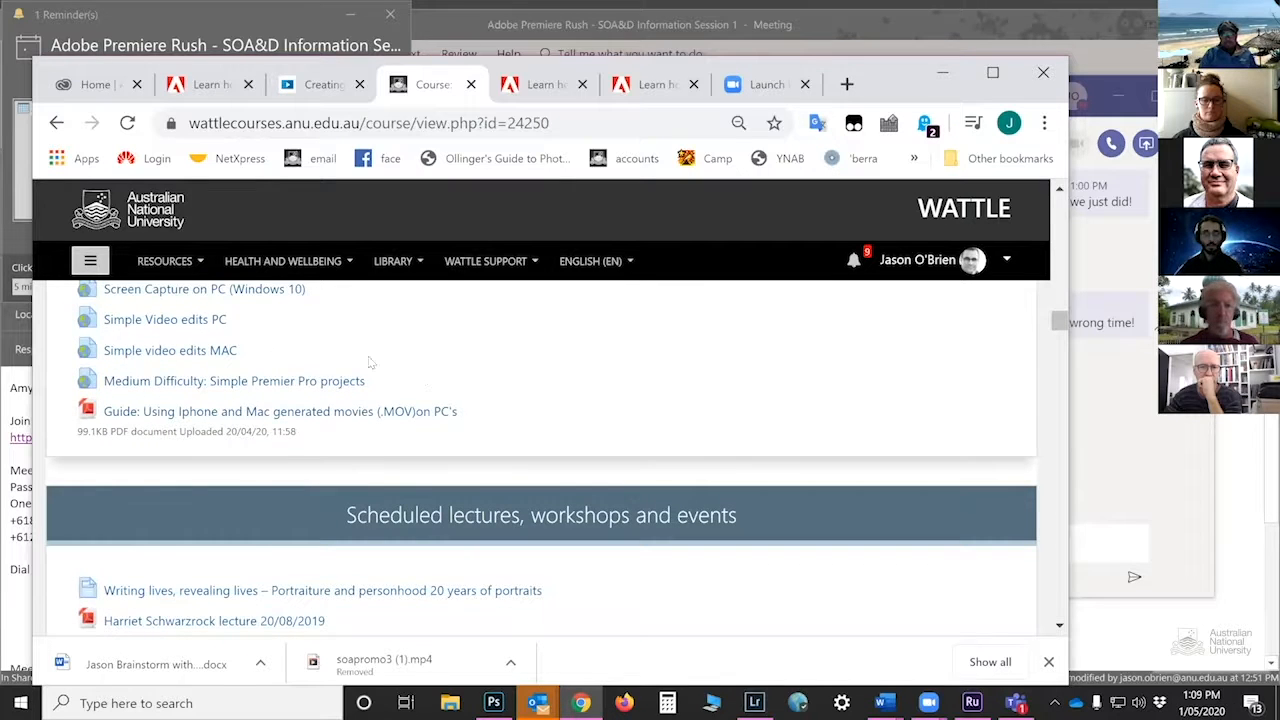
scroll(617, 405, "up", 1)
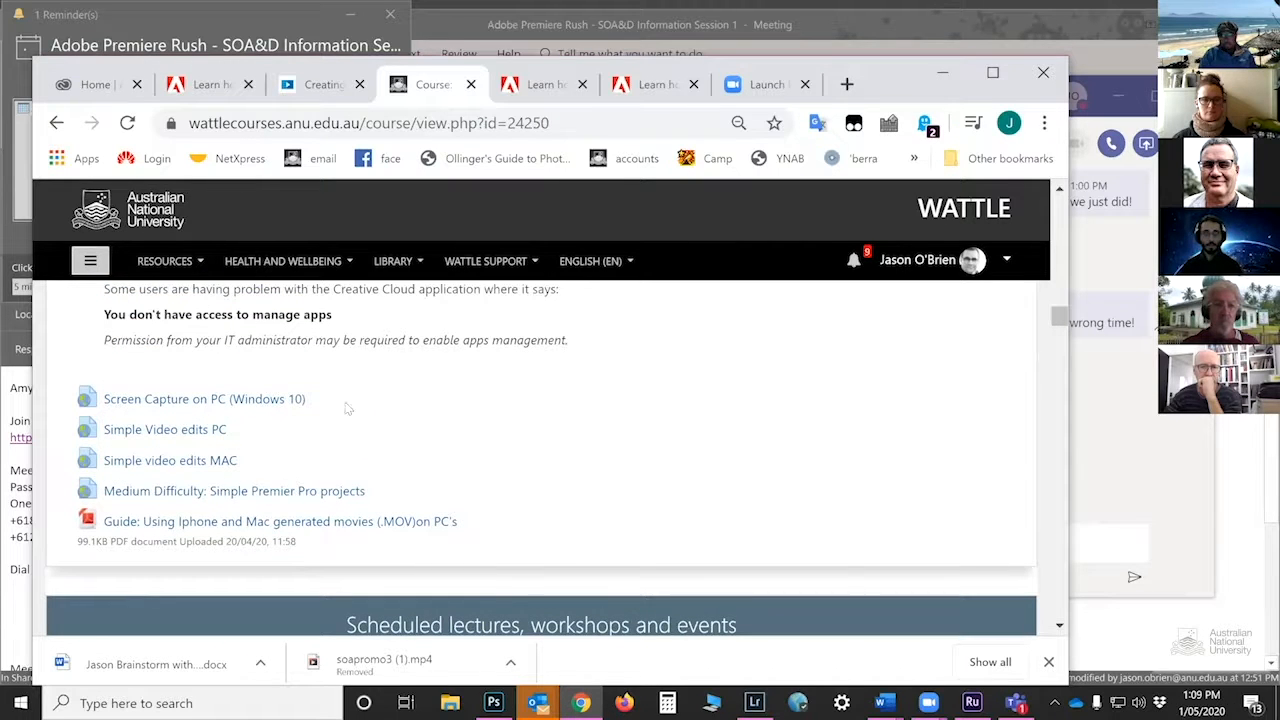
scroll(560, 418, "up", 2)
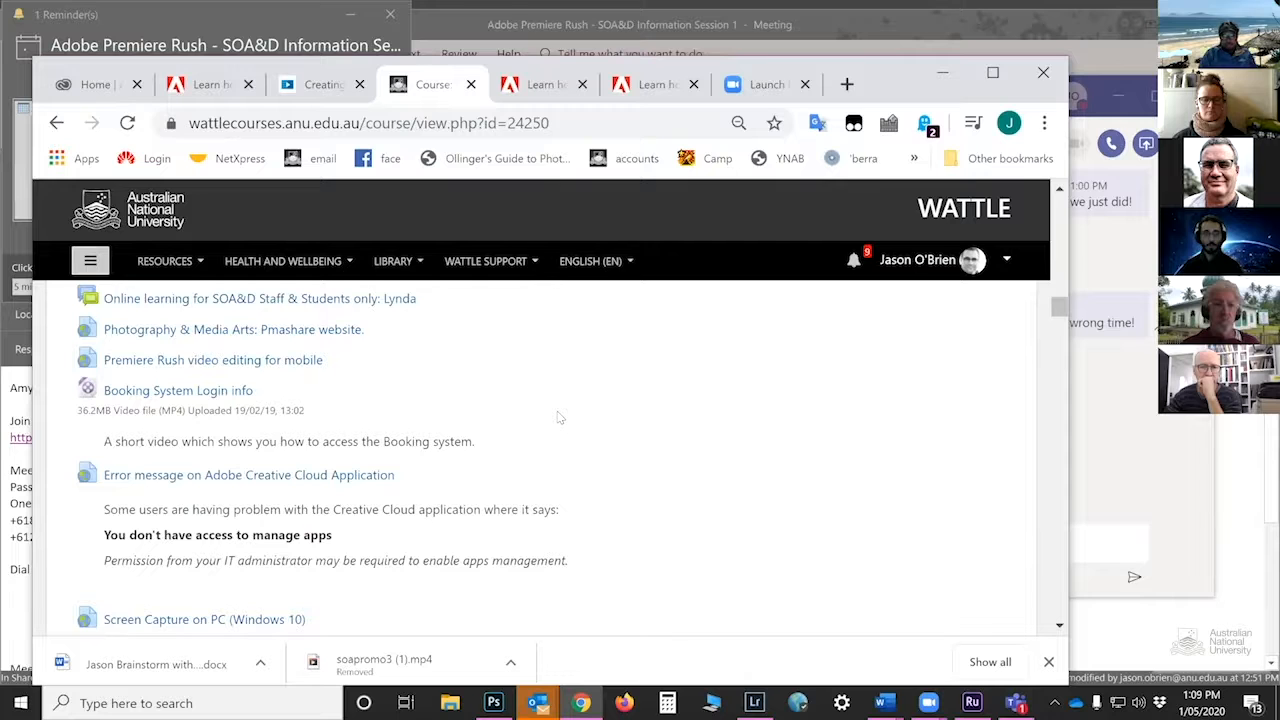
scroll(560, 418, "up", 1)
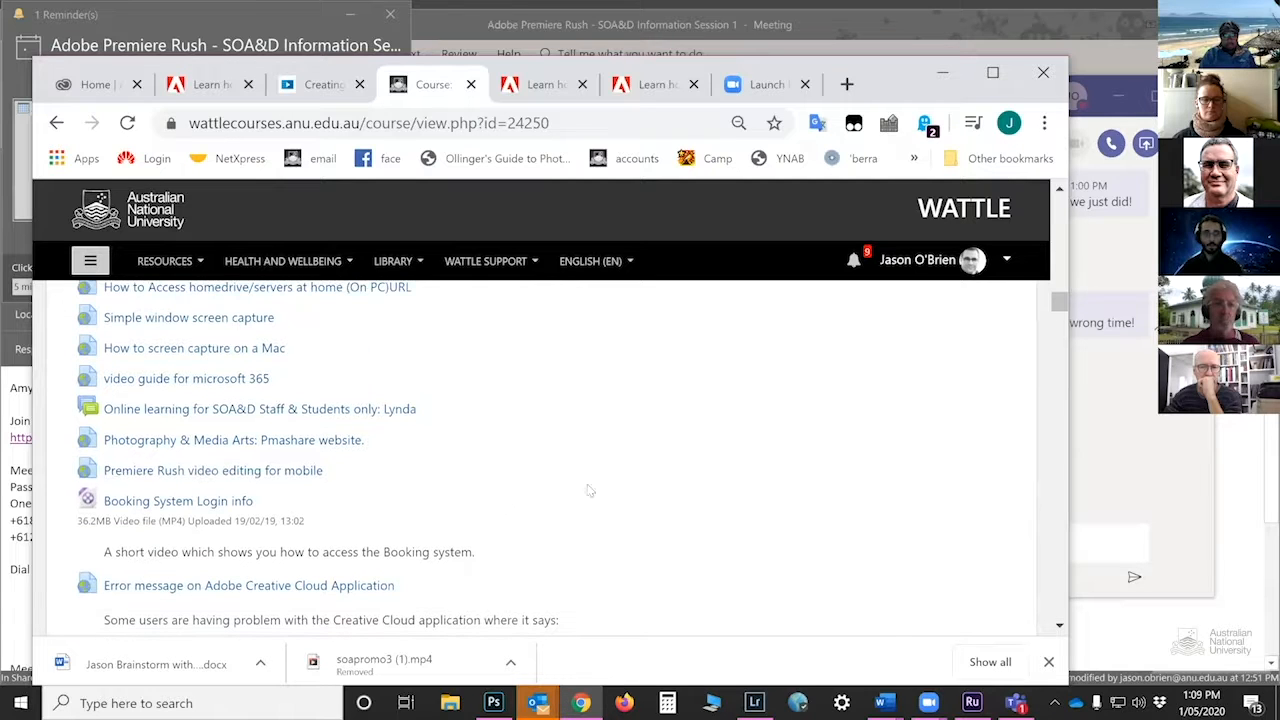
scroll(615, 468, "up", 1)
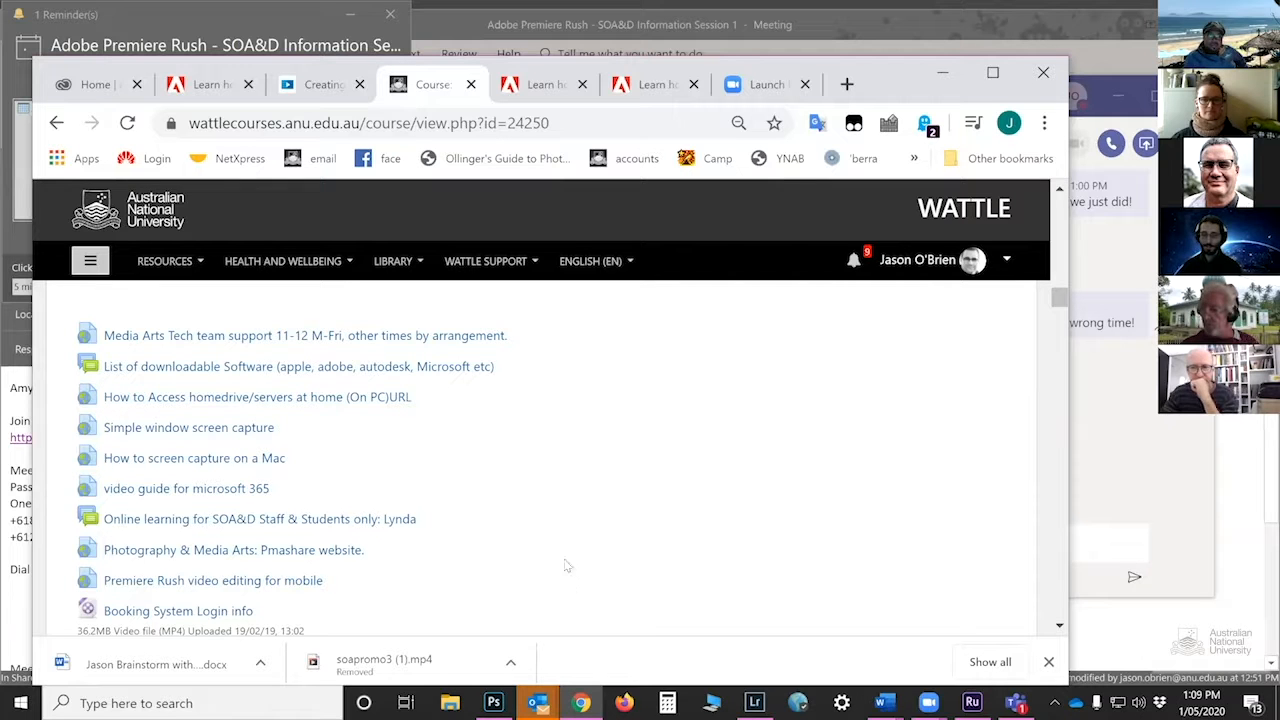
Switch to Premiere Rush, return Home and open the 'pets in isolation.' project
key("alt+Tab")
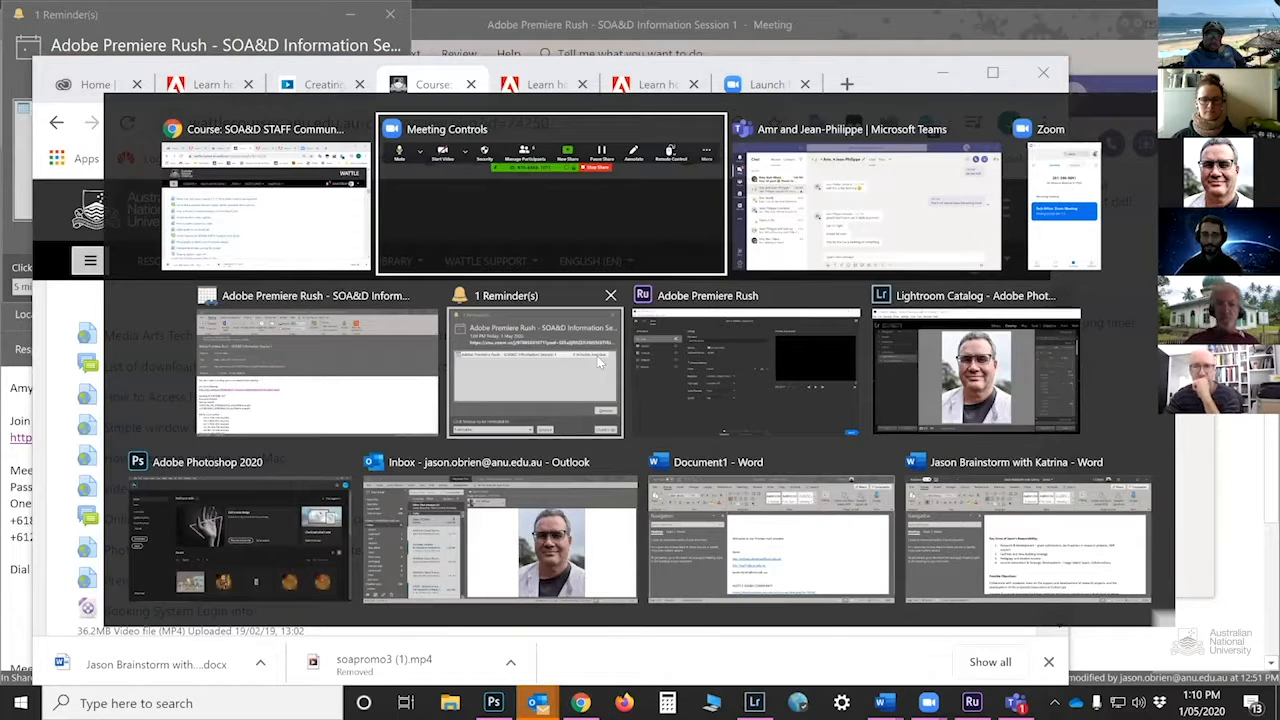
left_click(740, 346)
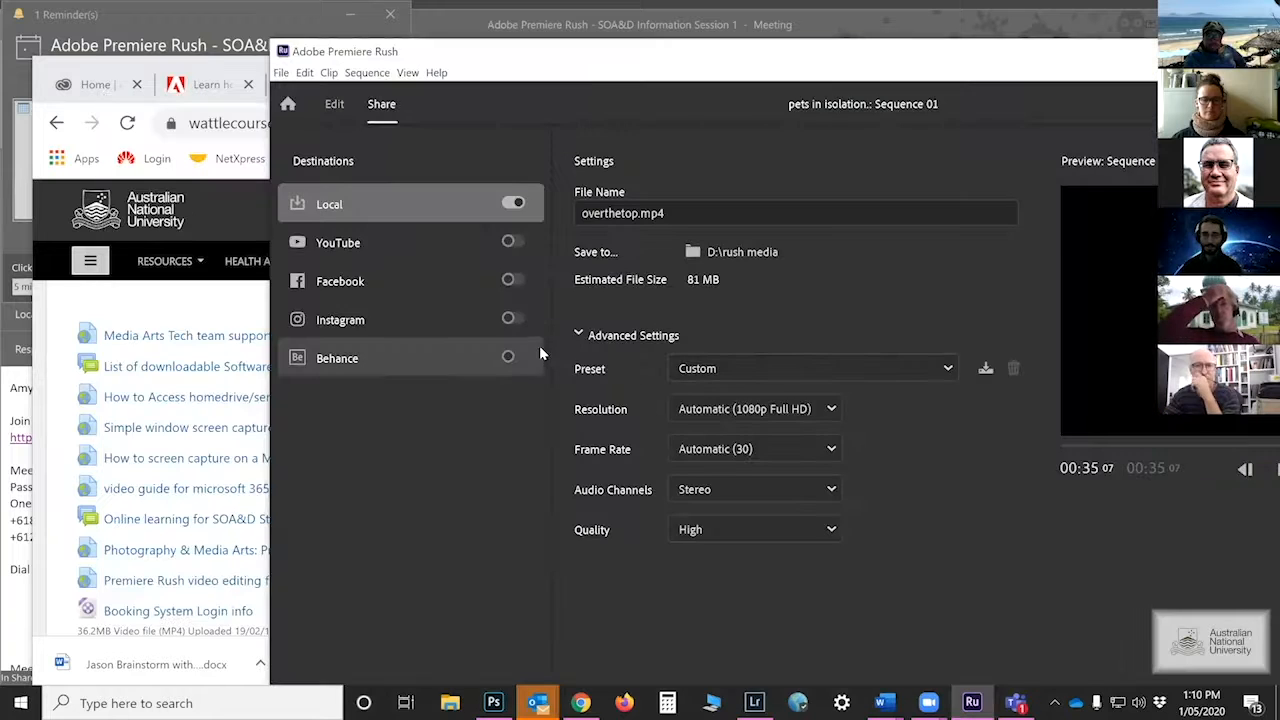
left_click(287, 106)
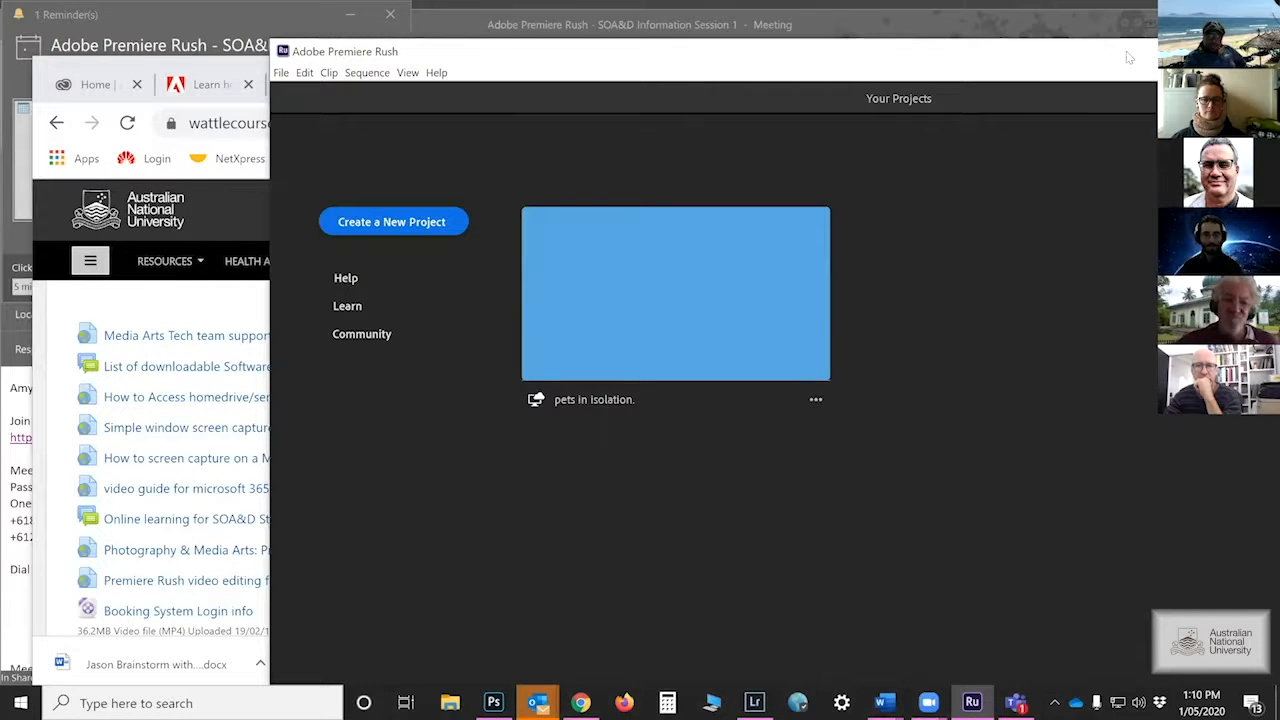
left_click_drag(1128, 57, 921, 59)
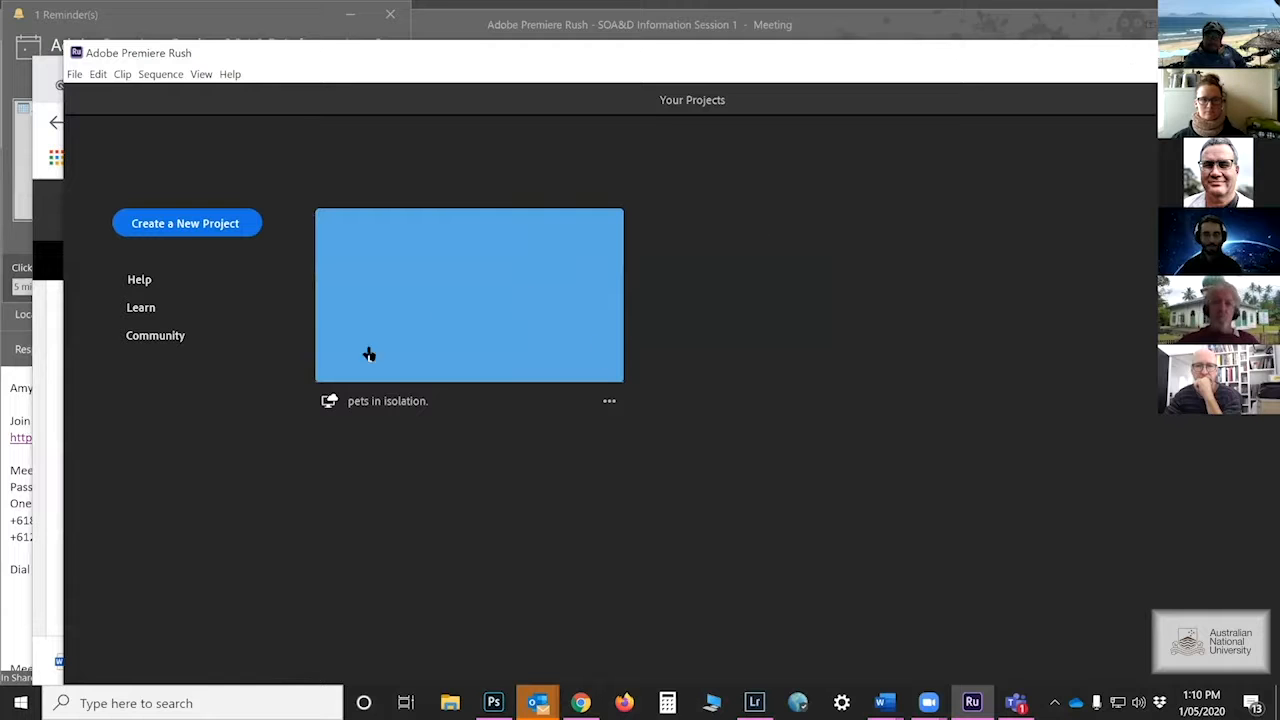
left_click(401, 366)
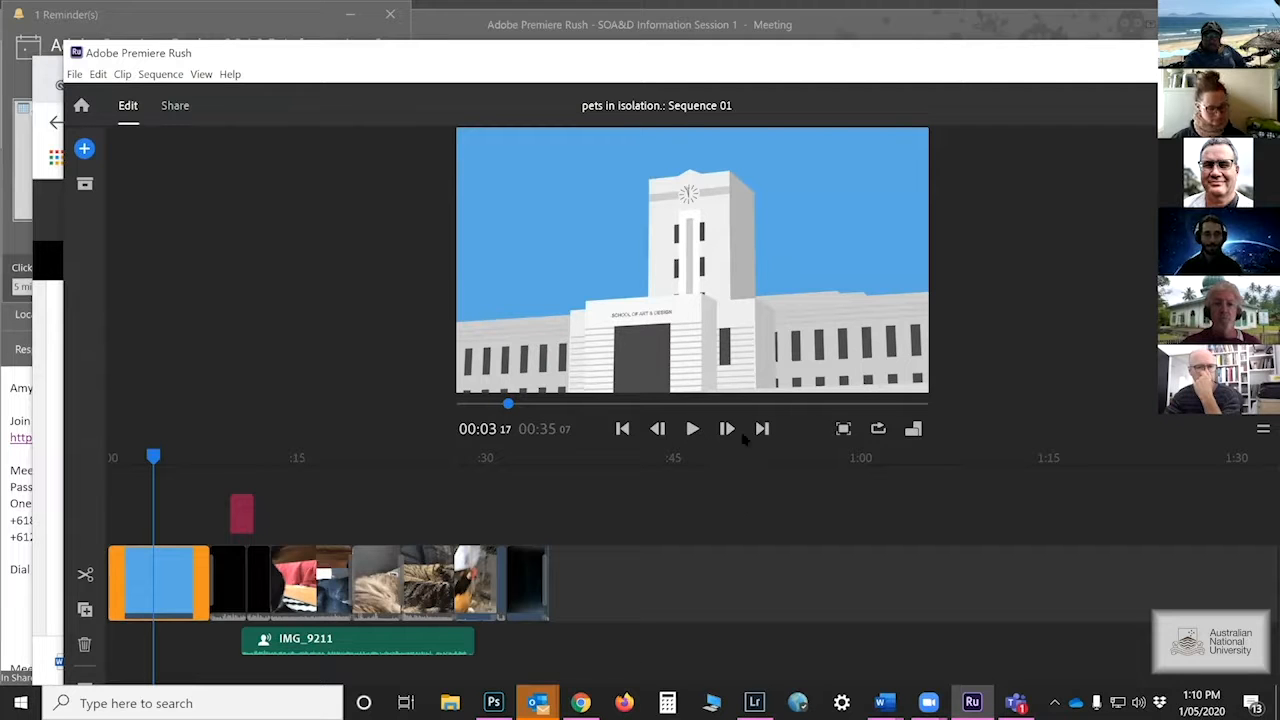
Play Sequence 01 to the Australian National University end card, pausing near 00:34
left_click(692, 428)
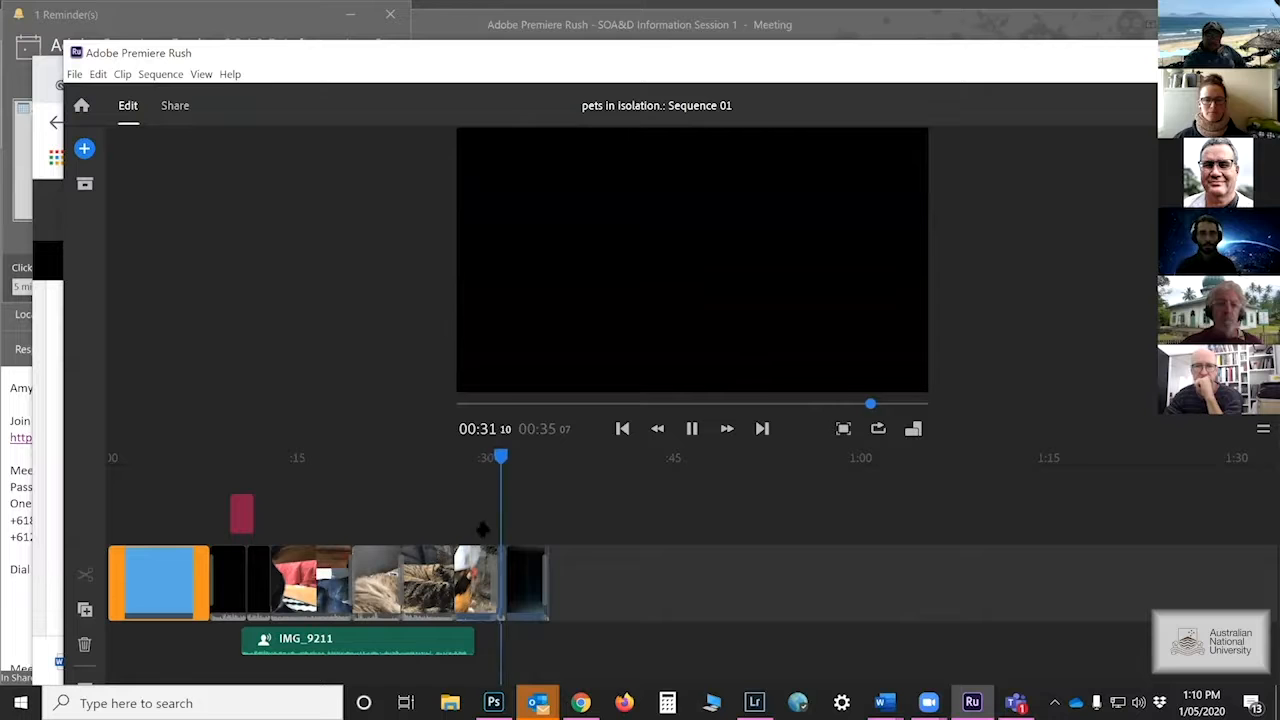
left_click(691, 428)
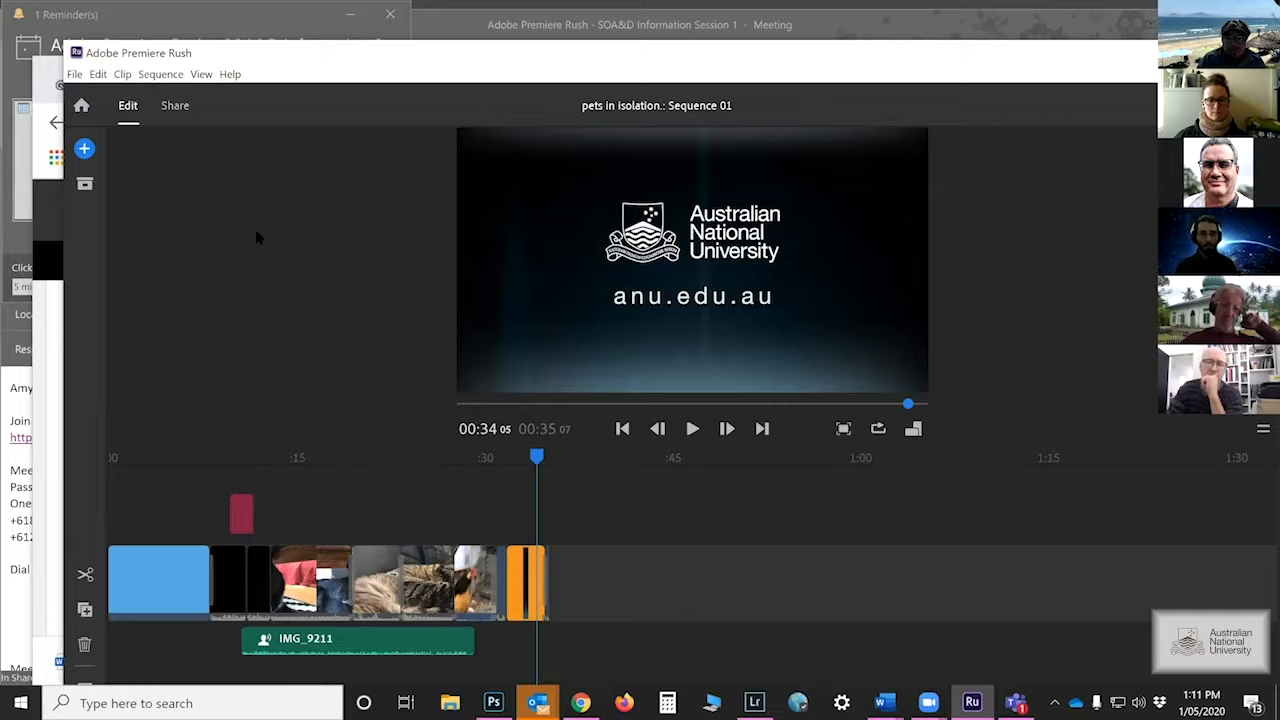
Open the Share export settings, close the Teams chat, and show Creative Cloud's app list
left_click(175, 108)
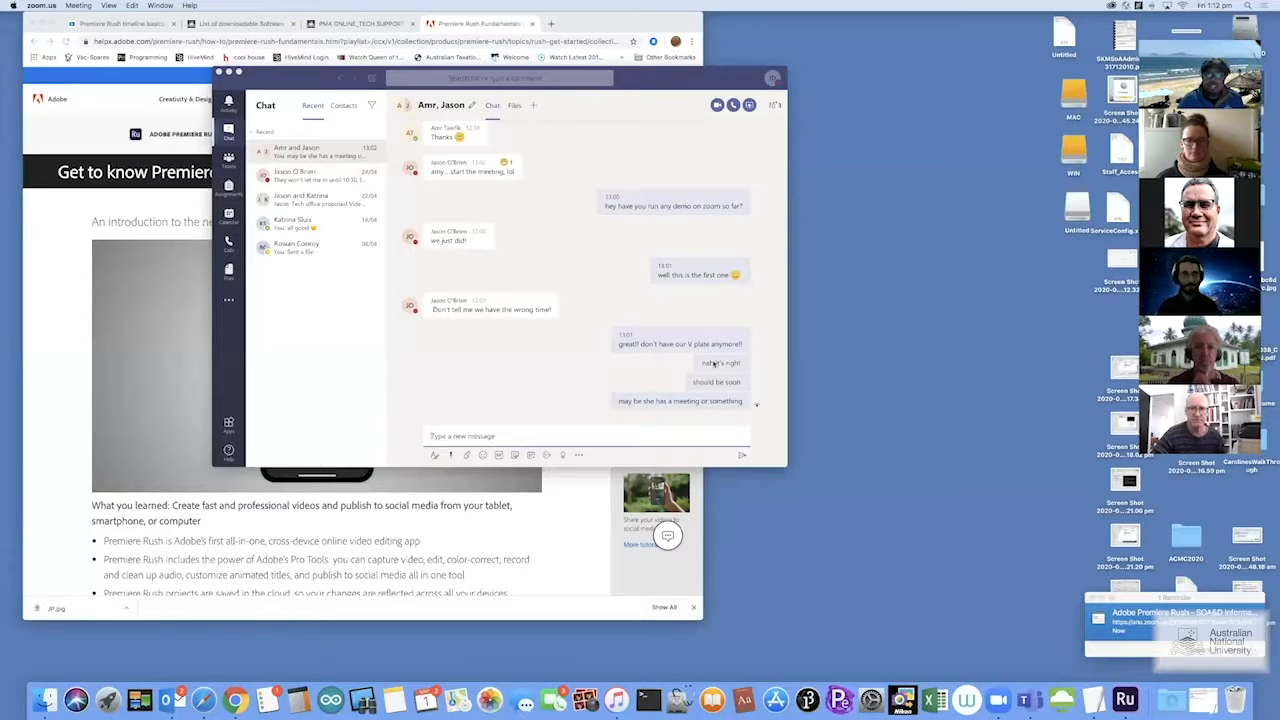
left_click(220, 73)
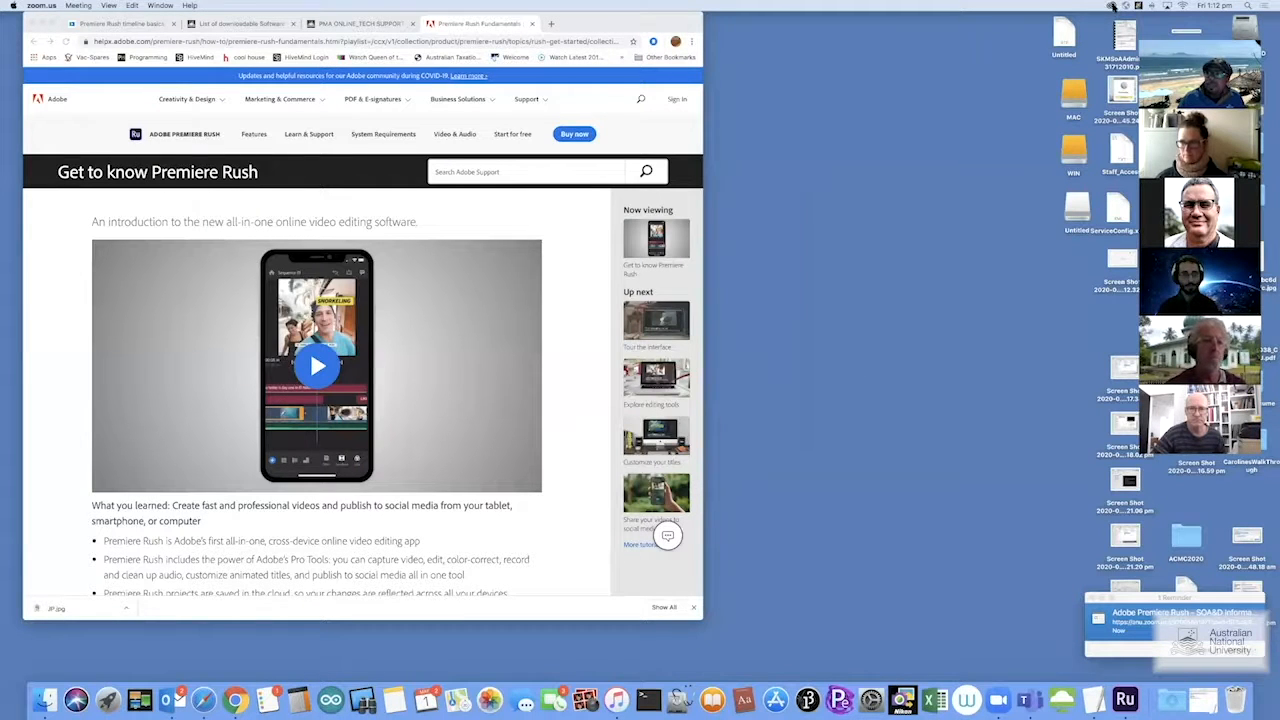
left_click(1112, 6)
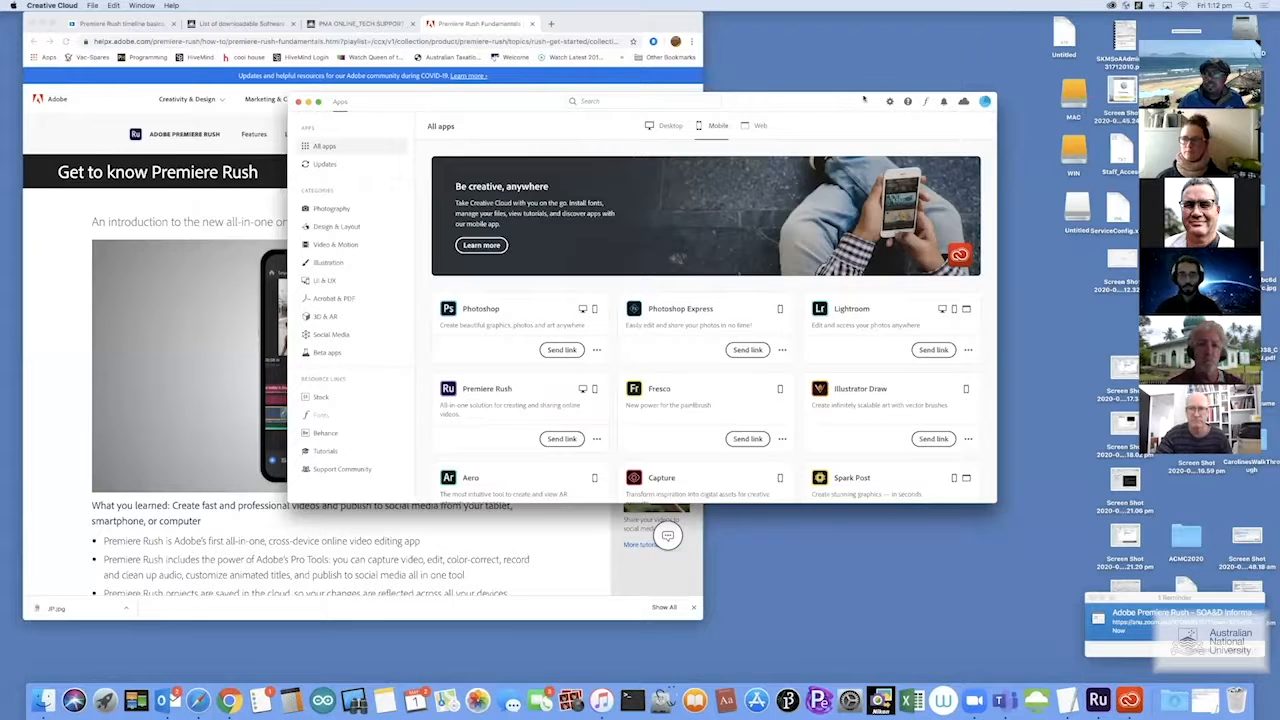
left_click_drag(864, 99, 908, 93)
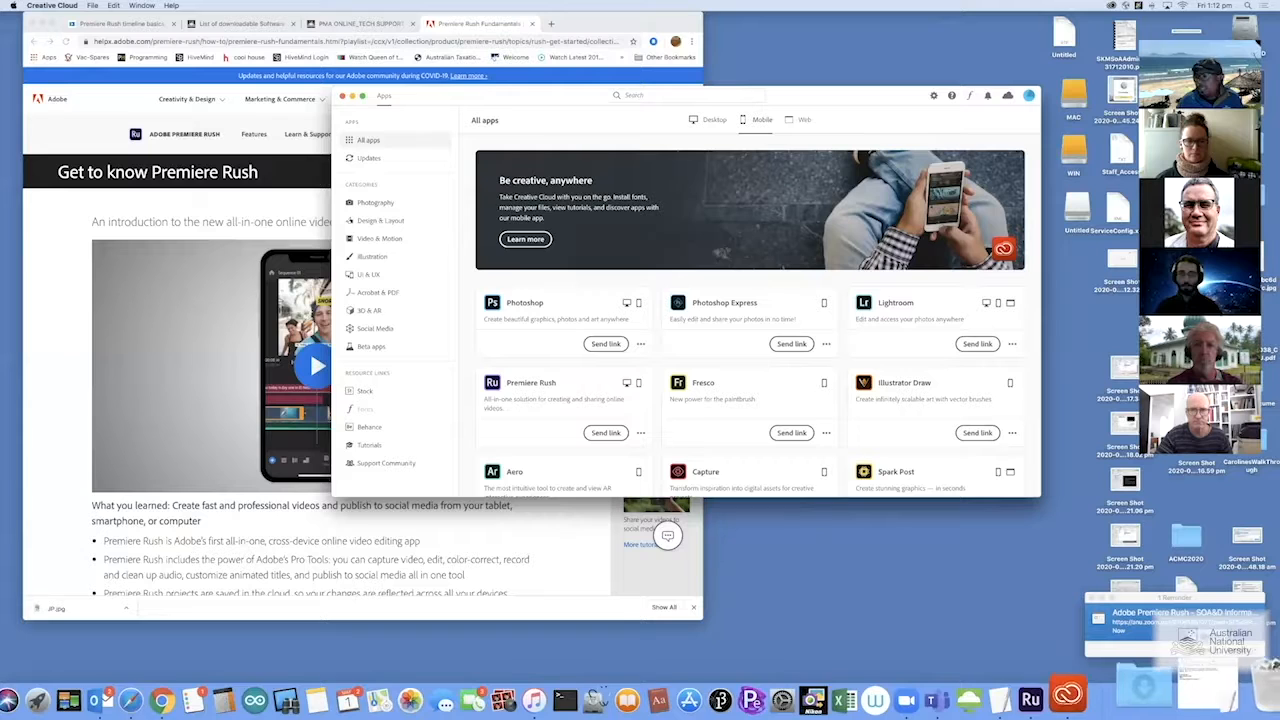
left_click(716, 124)
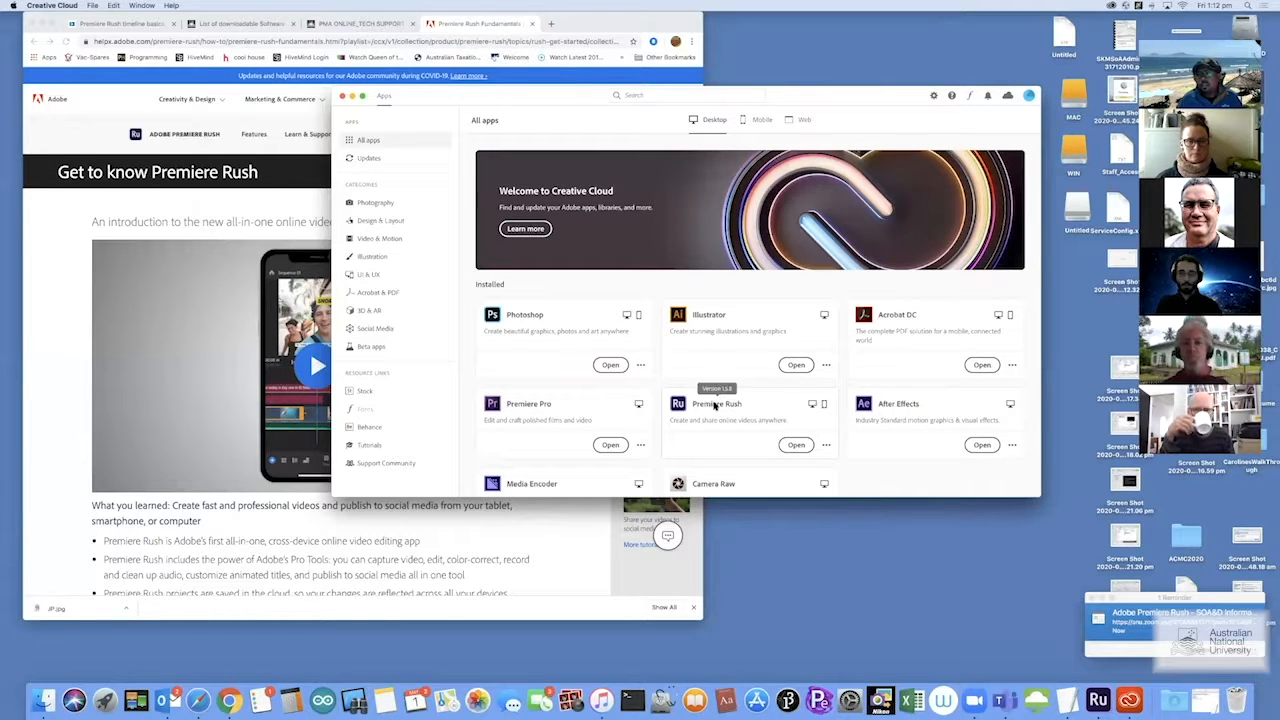
scroll(714, 405, "down", 5)
scroll(714, 405, "down", 2)
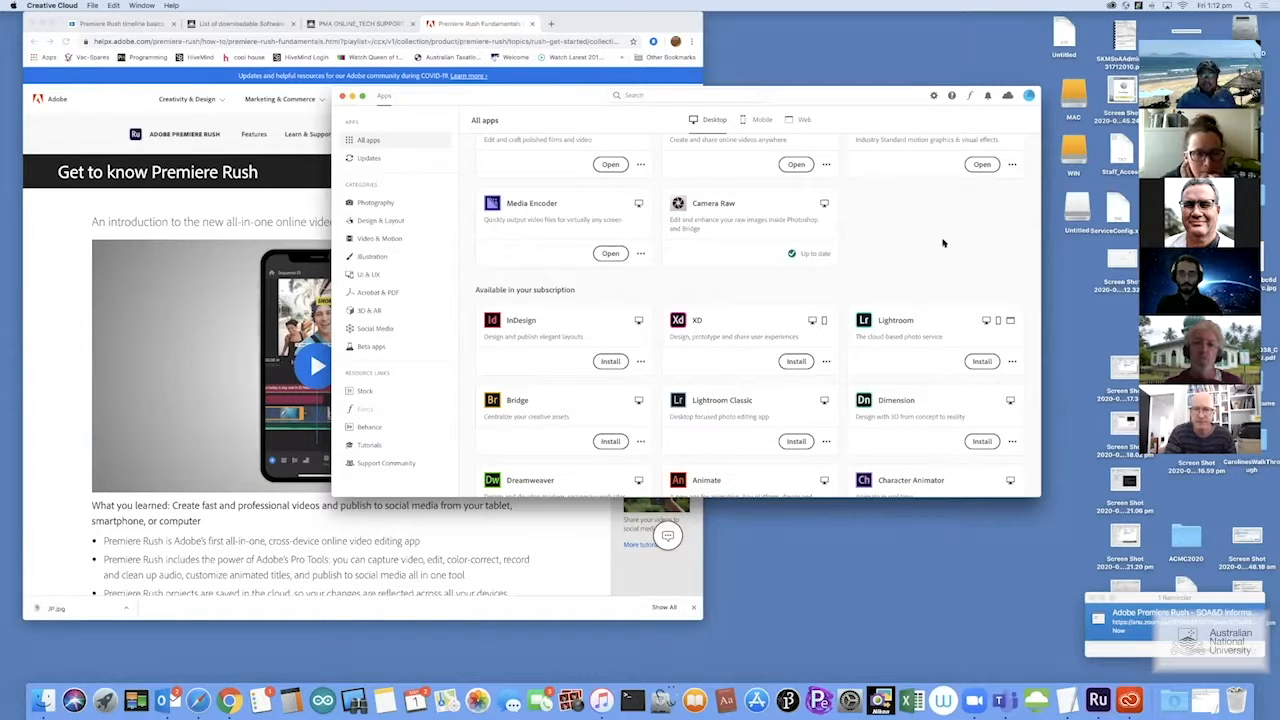
left_click(757, 121)
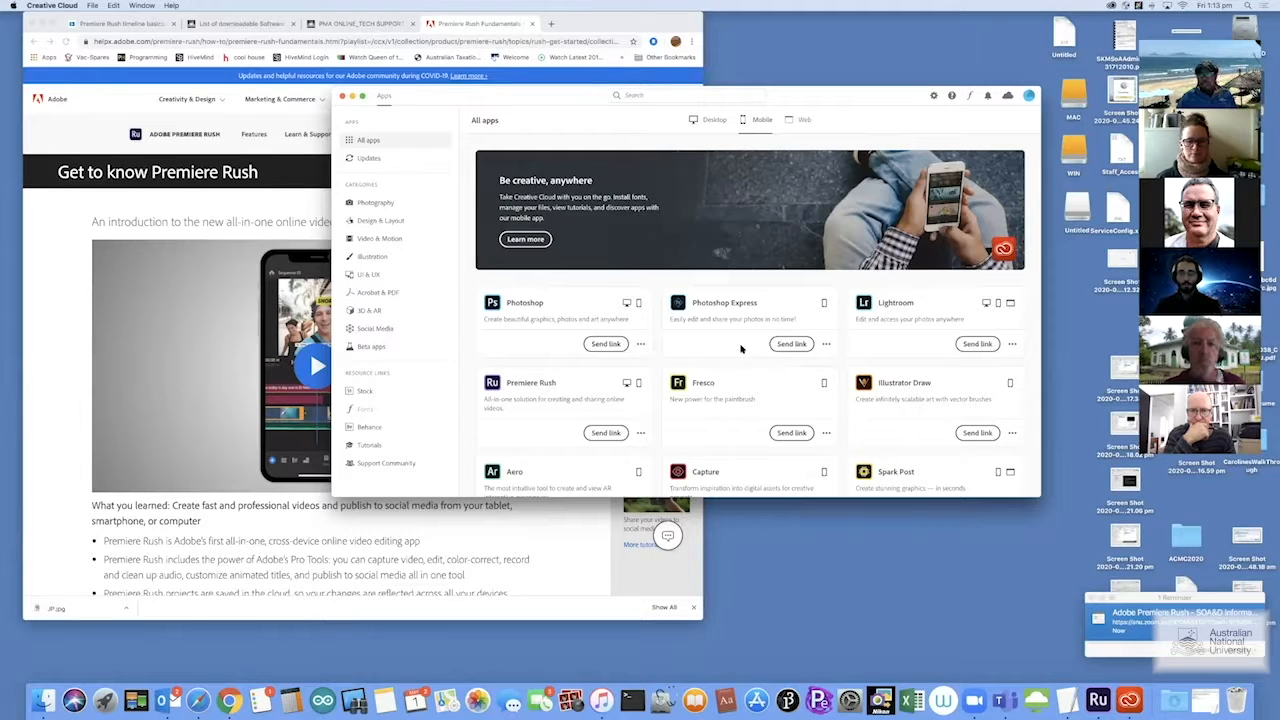
left_click(604, 433)
left_click(620, 328)
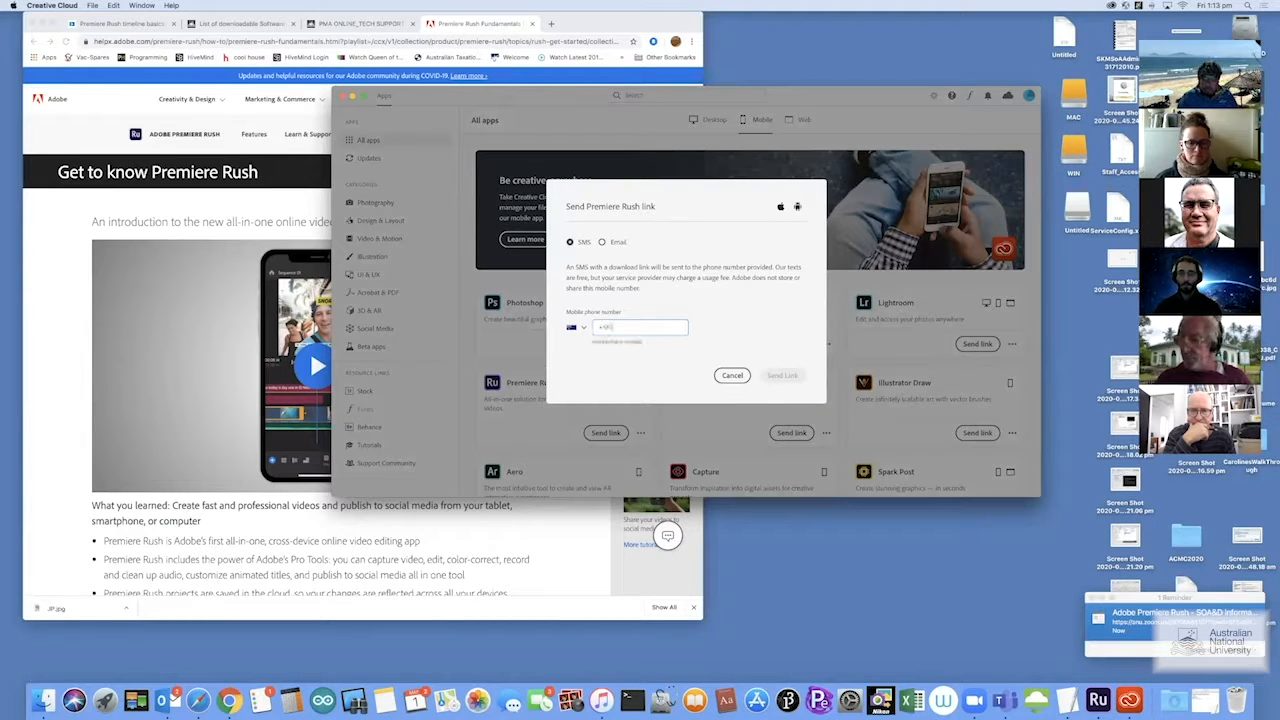
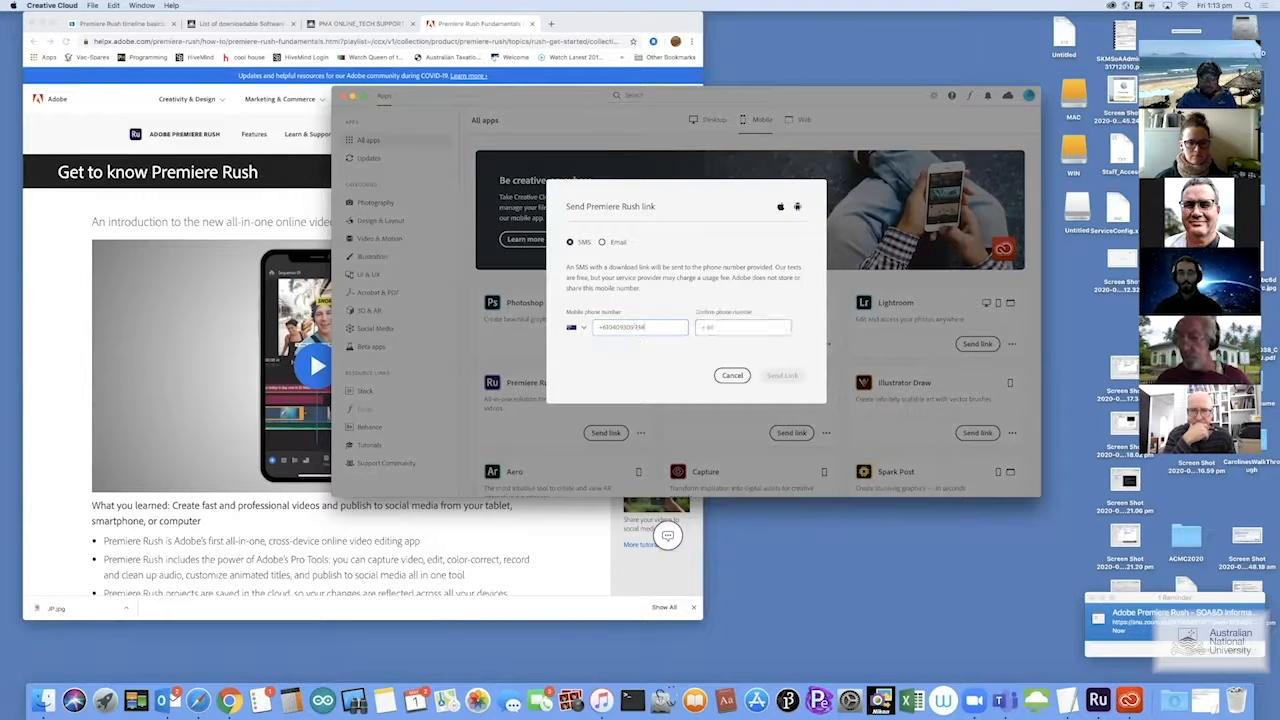
left_click(727, 327)
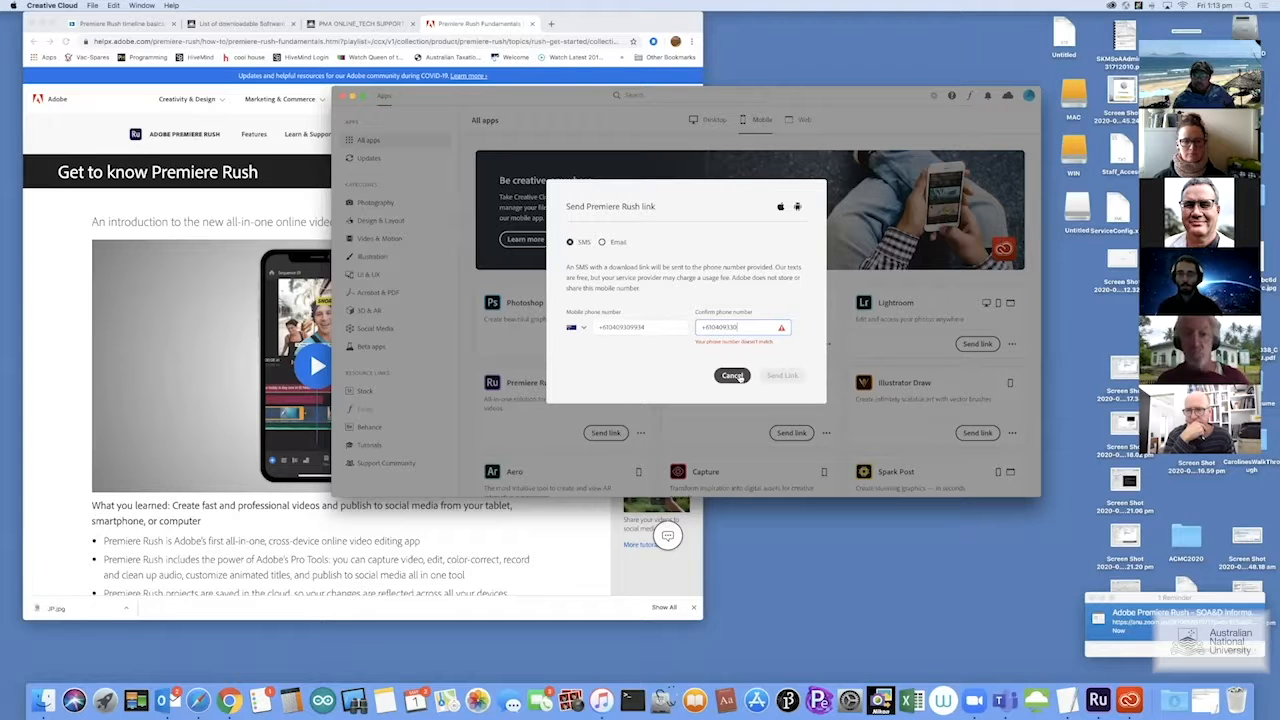
left_click(739, 376)
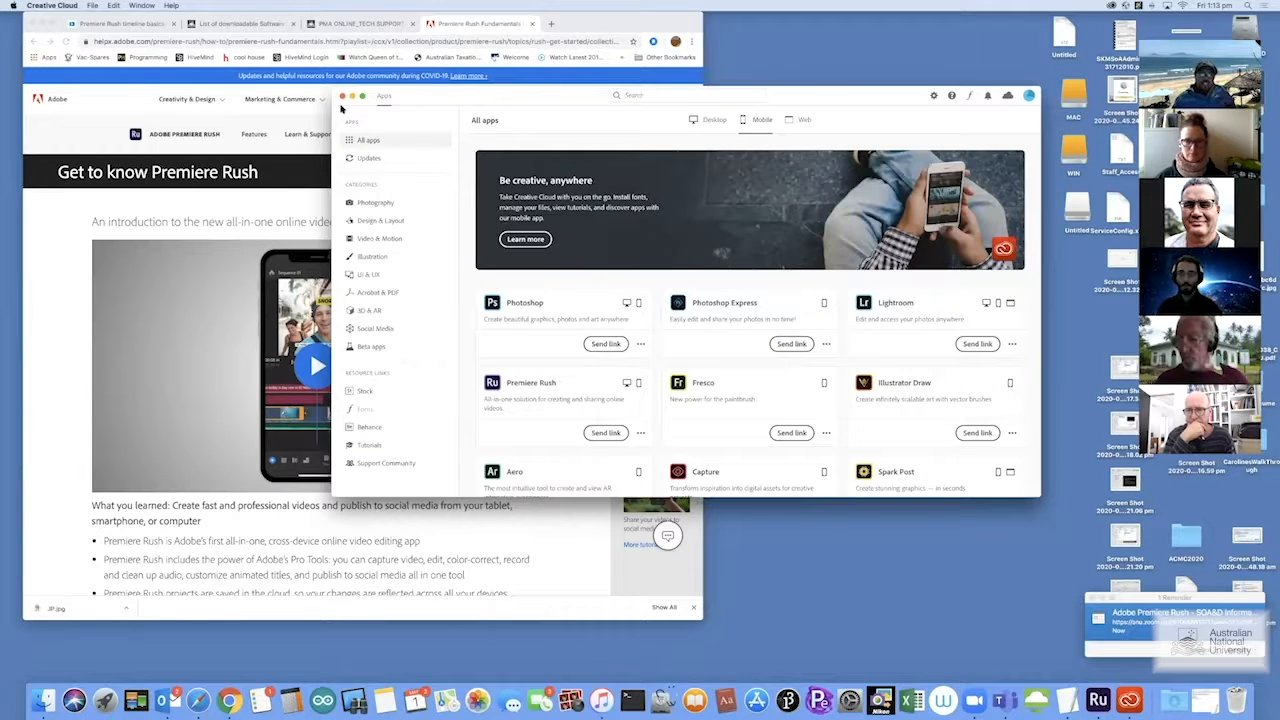
Close Creative Cloud and bring Premiere Rush to the front from the Dock
left_click(342, 96)
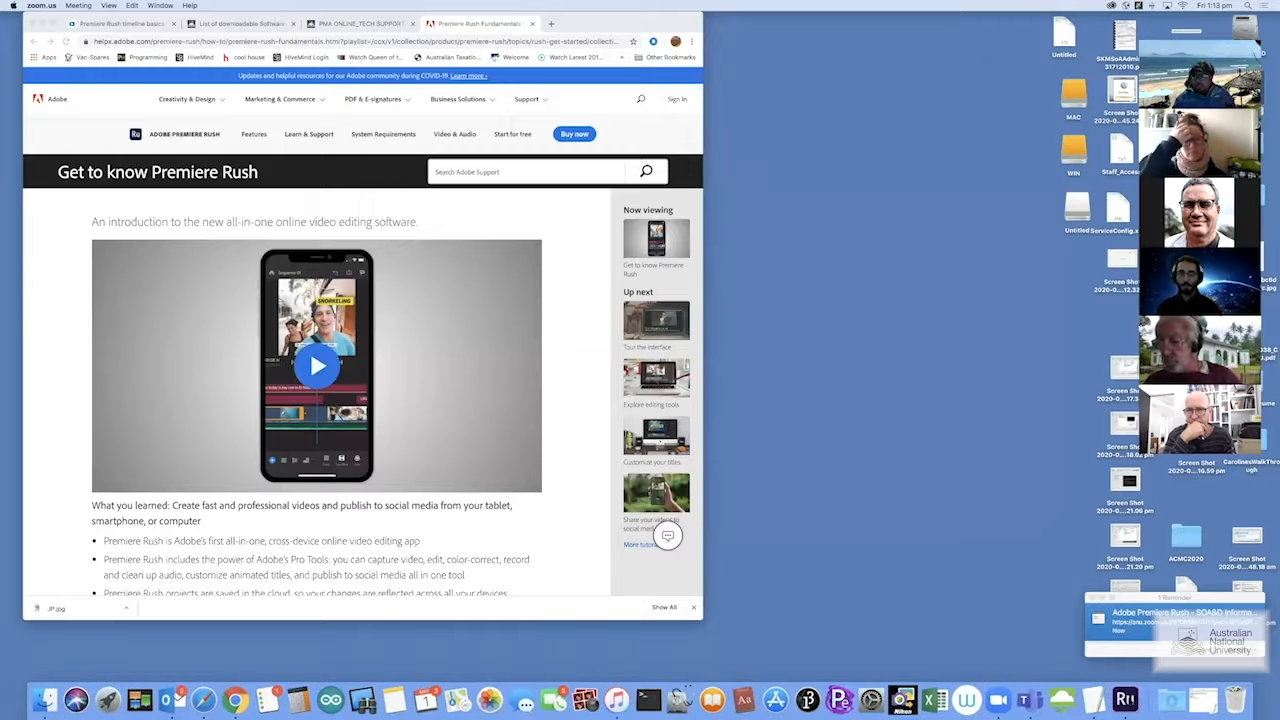
left_click(1125, 699)
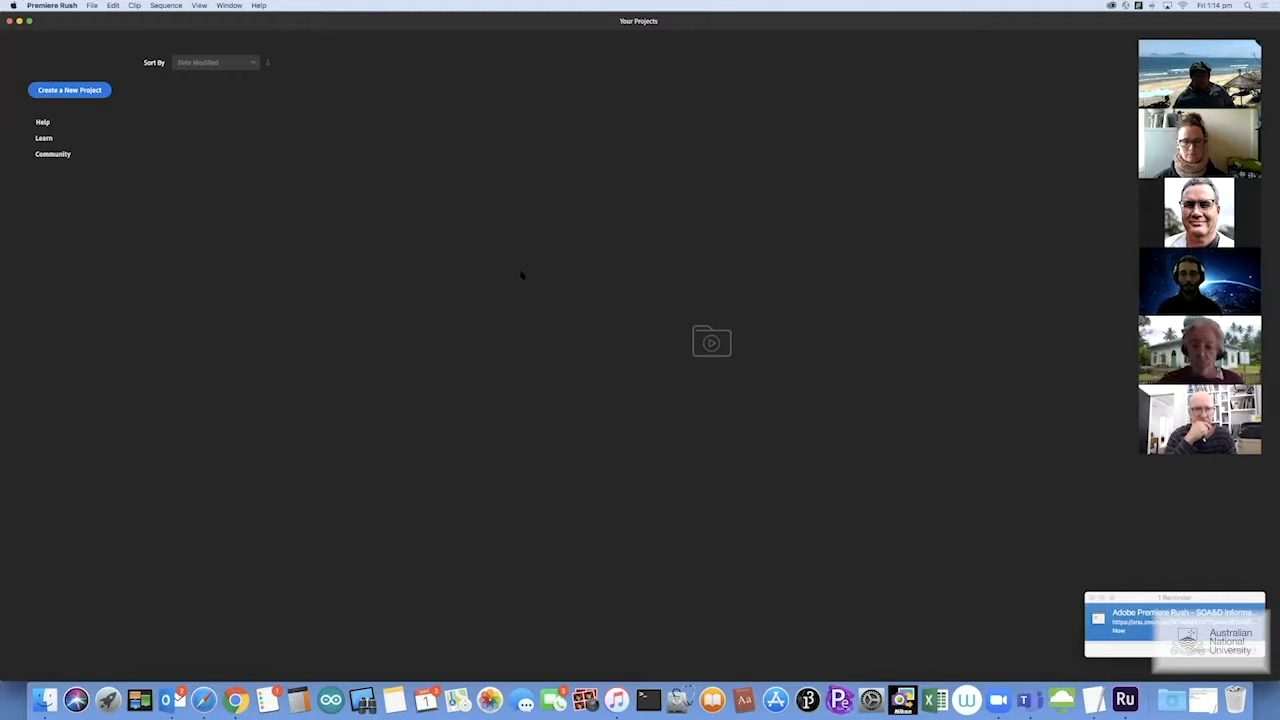
left_click(62, 6)
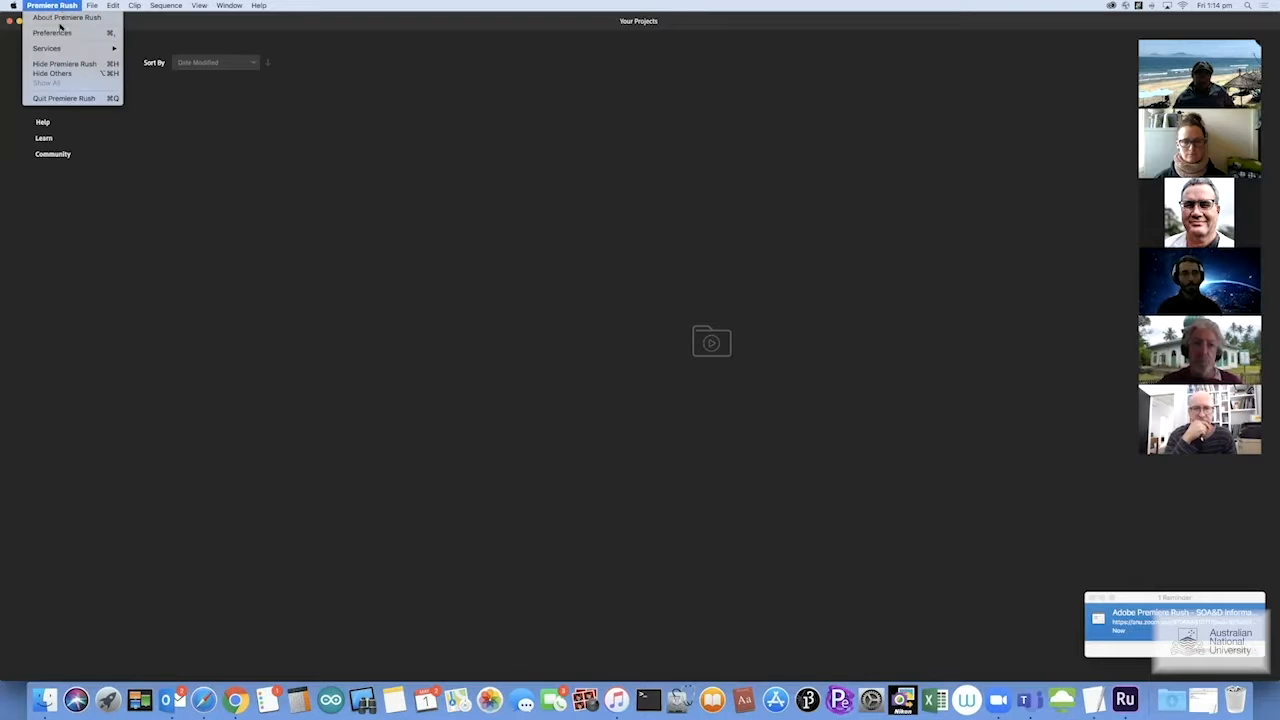
left_click(62, 35)
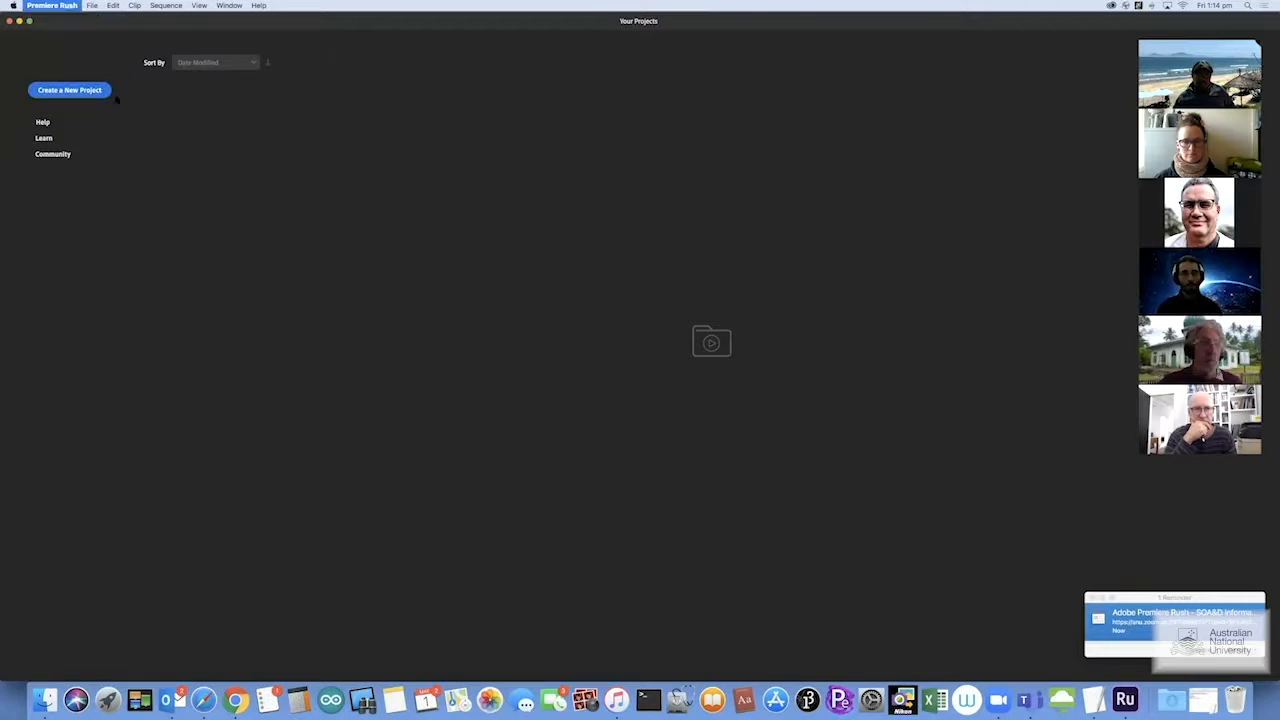
left_click_drag(666, 230, 532, 181)
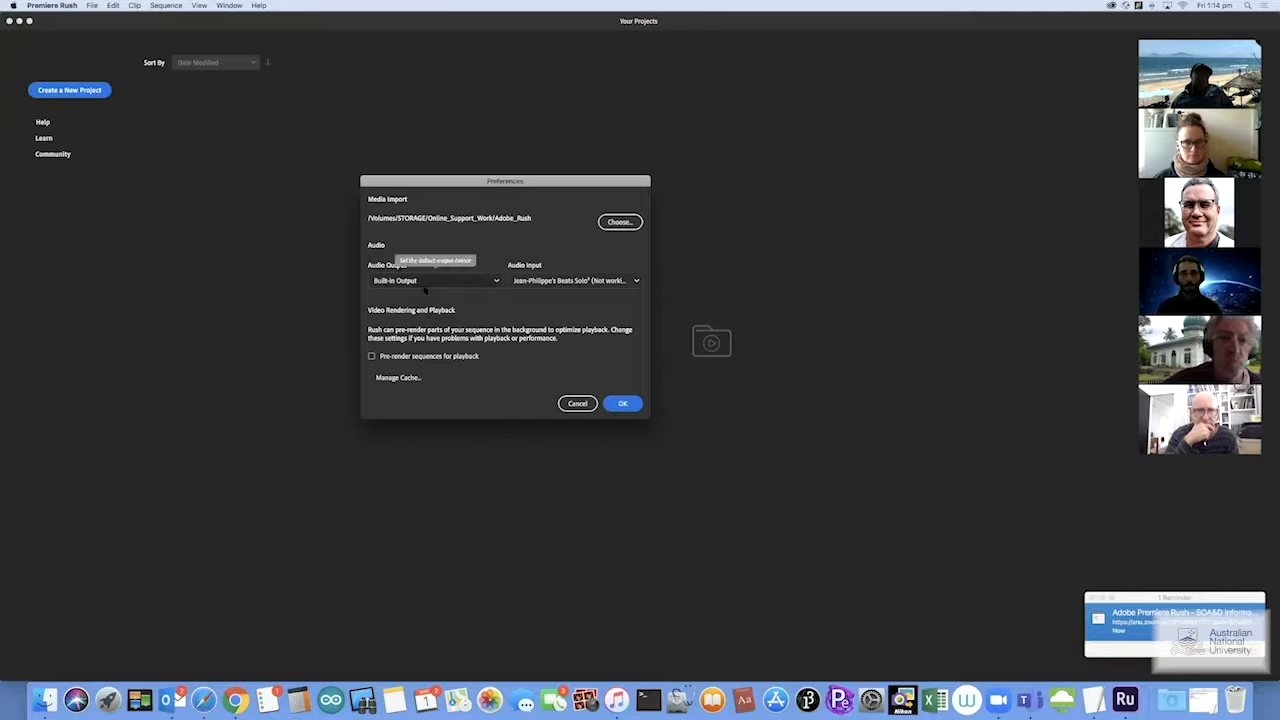
left_click(495, 281)
left_click(495, 282)
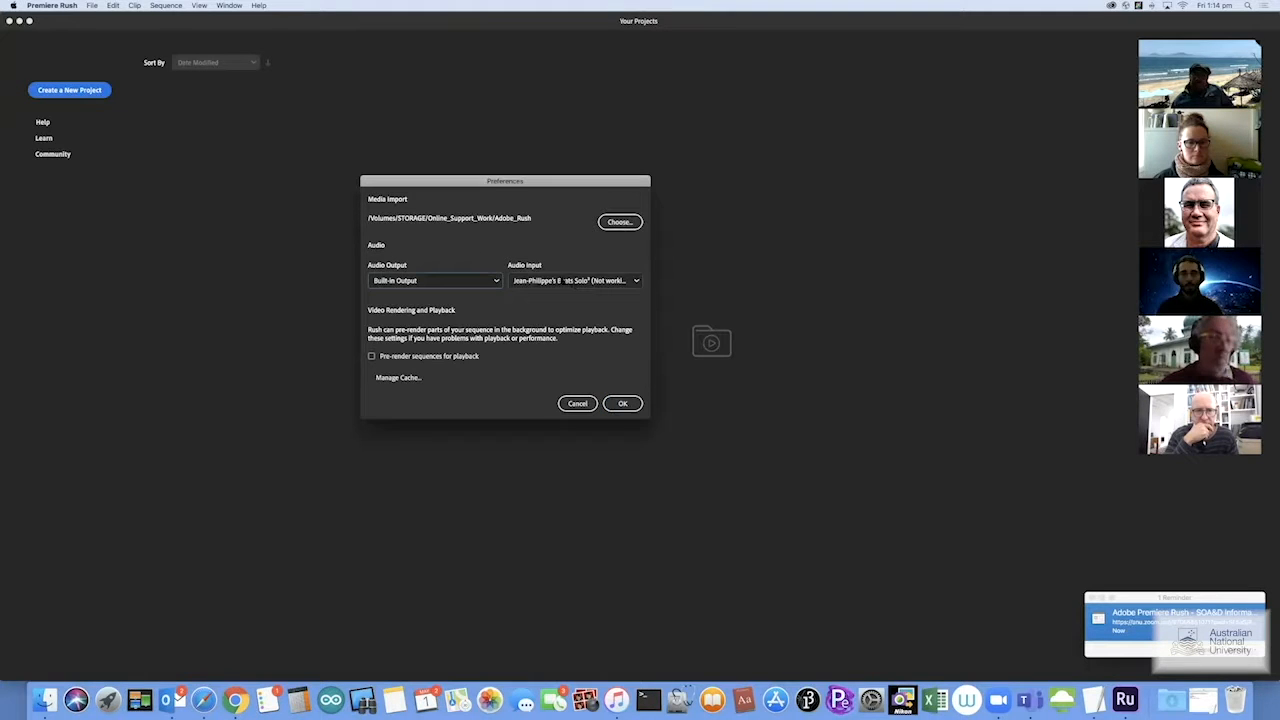
left_click(570, 283)
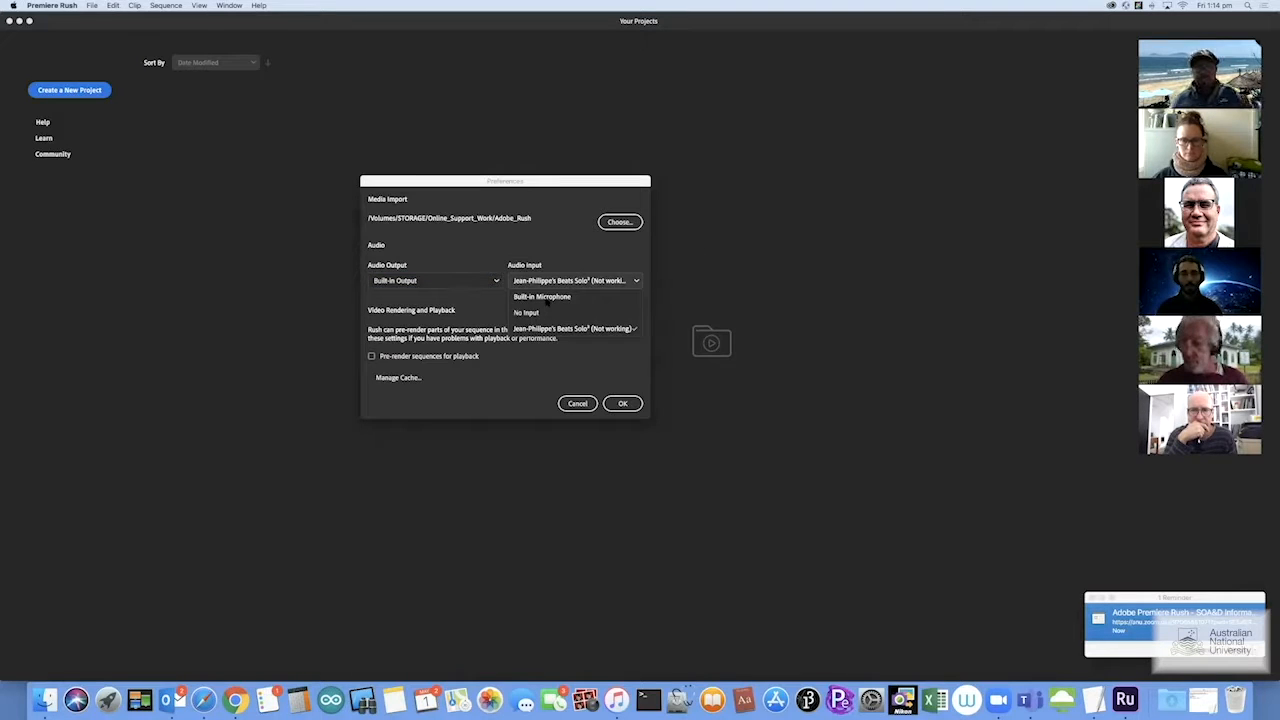
left_click(548, 298)
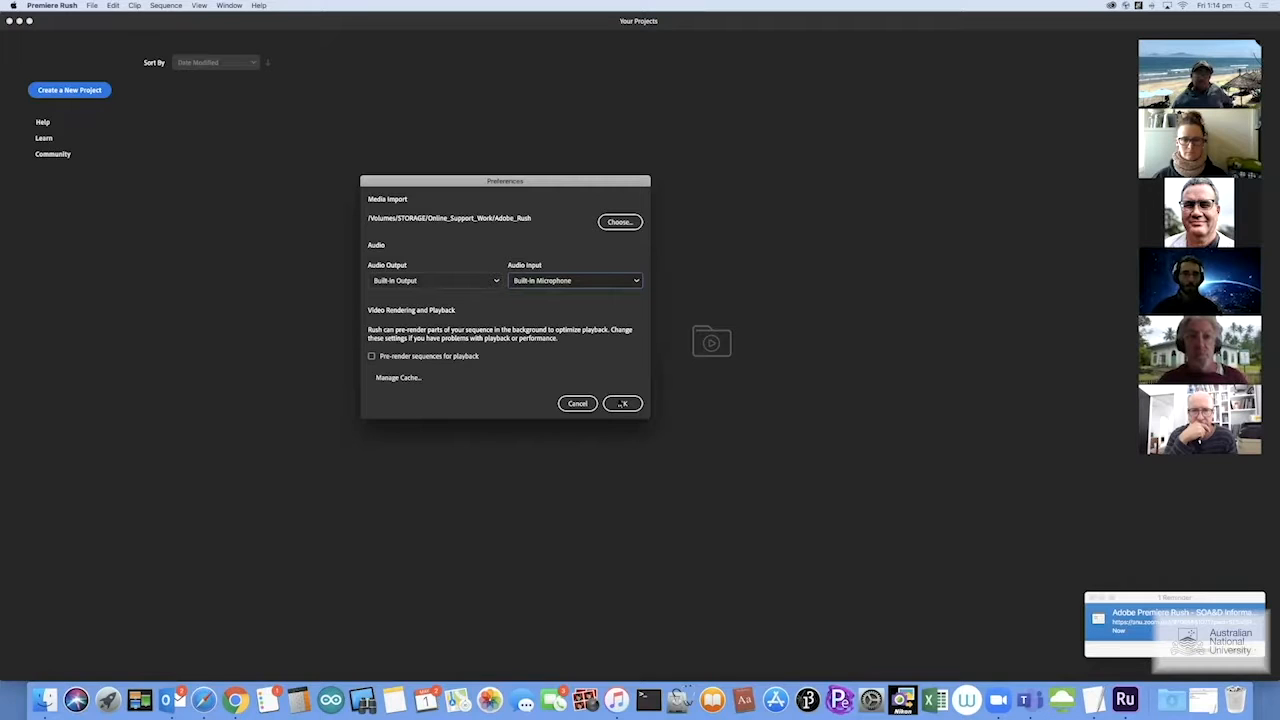
left_click(621, 403)
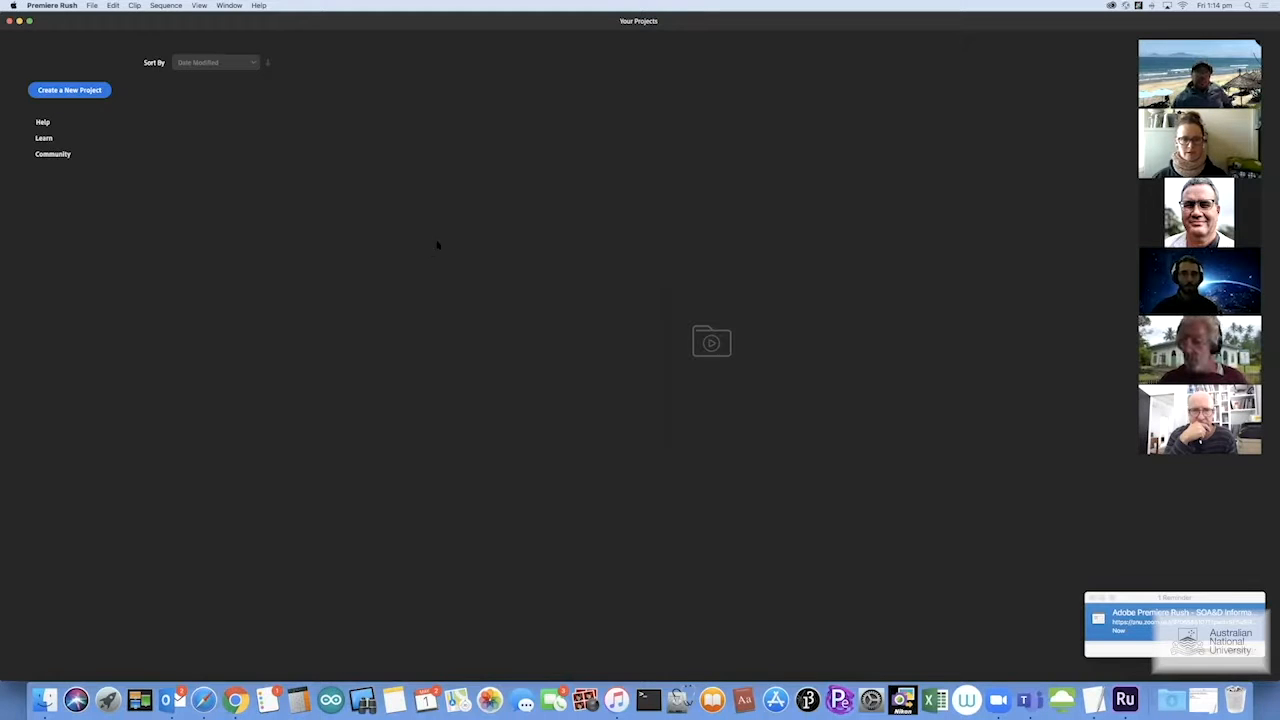
Create a new project, opening the media browser on the STORAGE drive folders
left_click(75, 91)
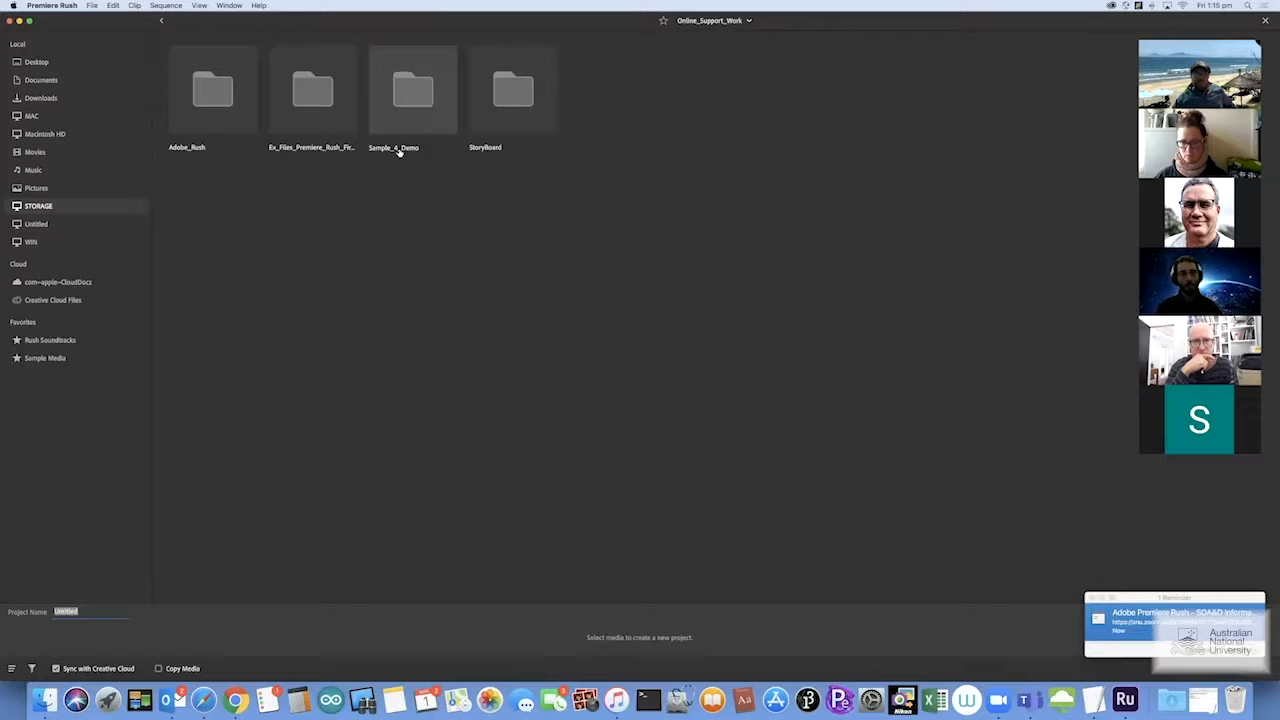
Pick SoA&D_BW, soapromo3 and TimeLapse from Sample_4_Demo, in that order, and create the project
double_click(409, 95)
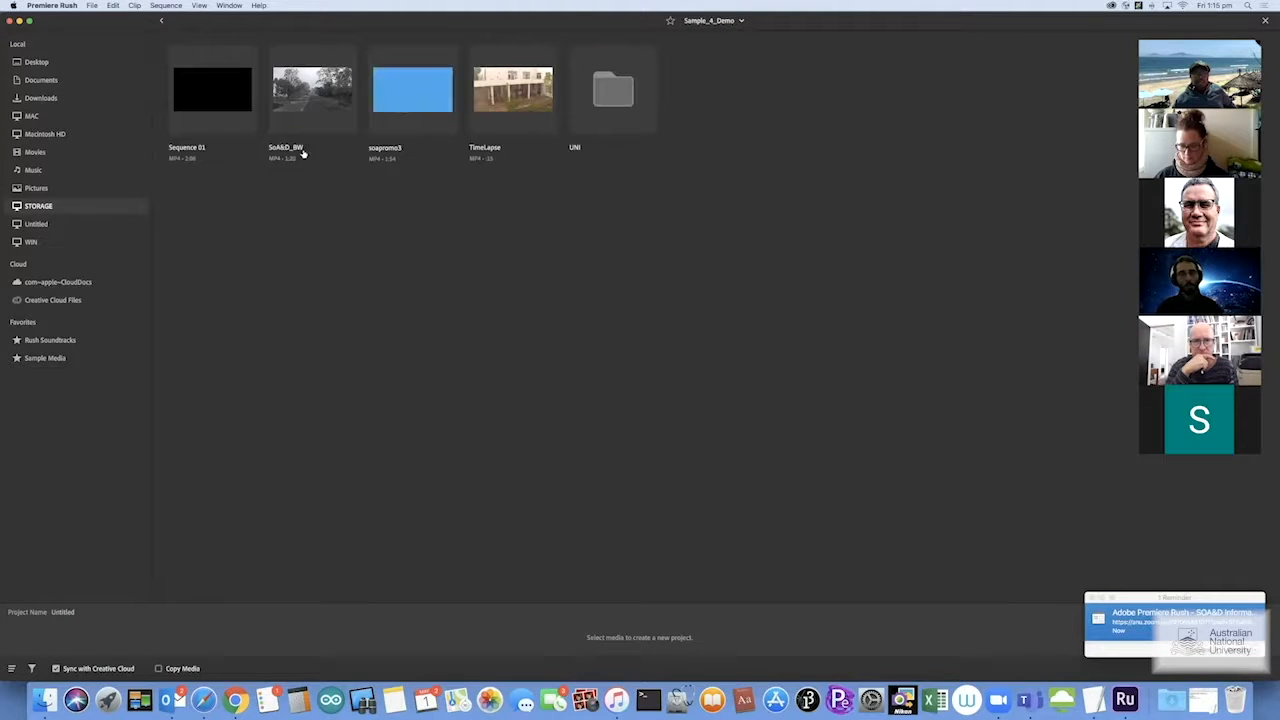
left_click(305, 97)
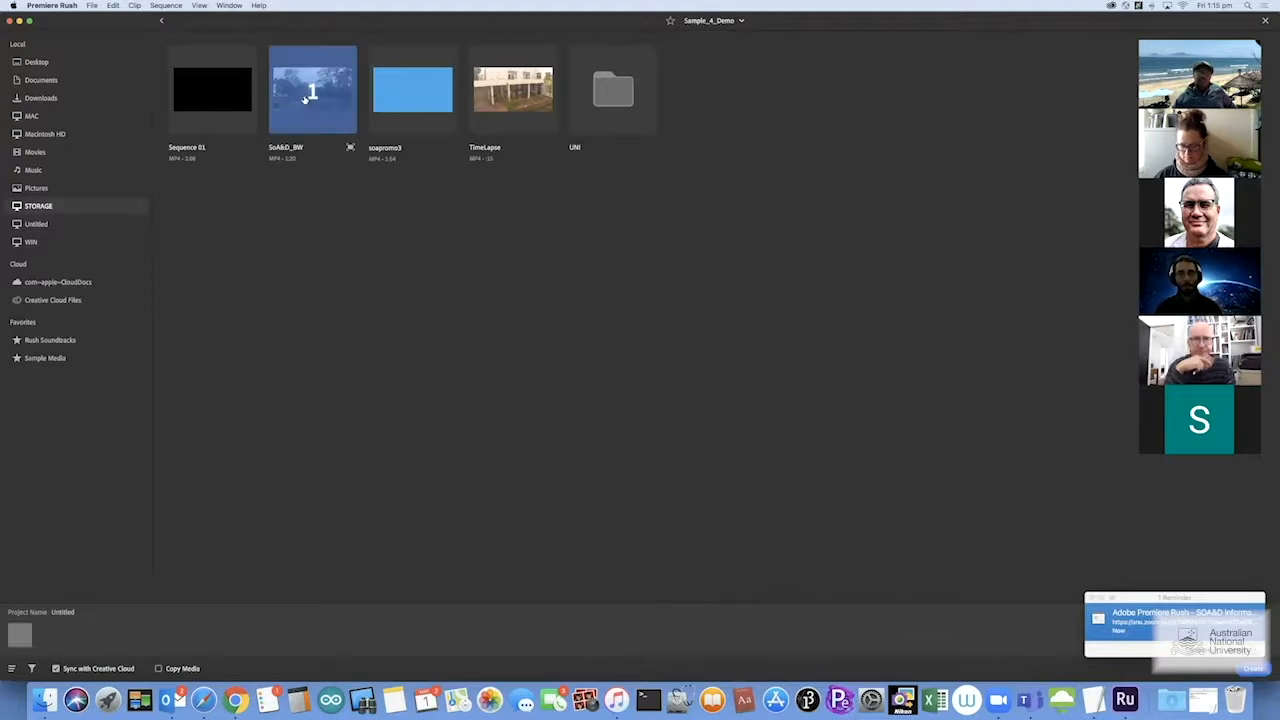
left_click(415, 100)
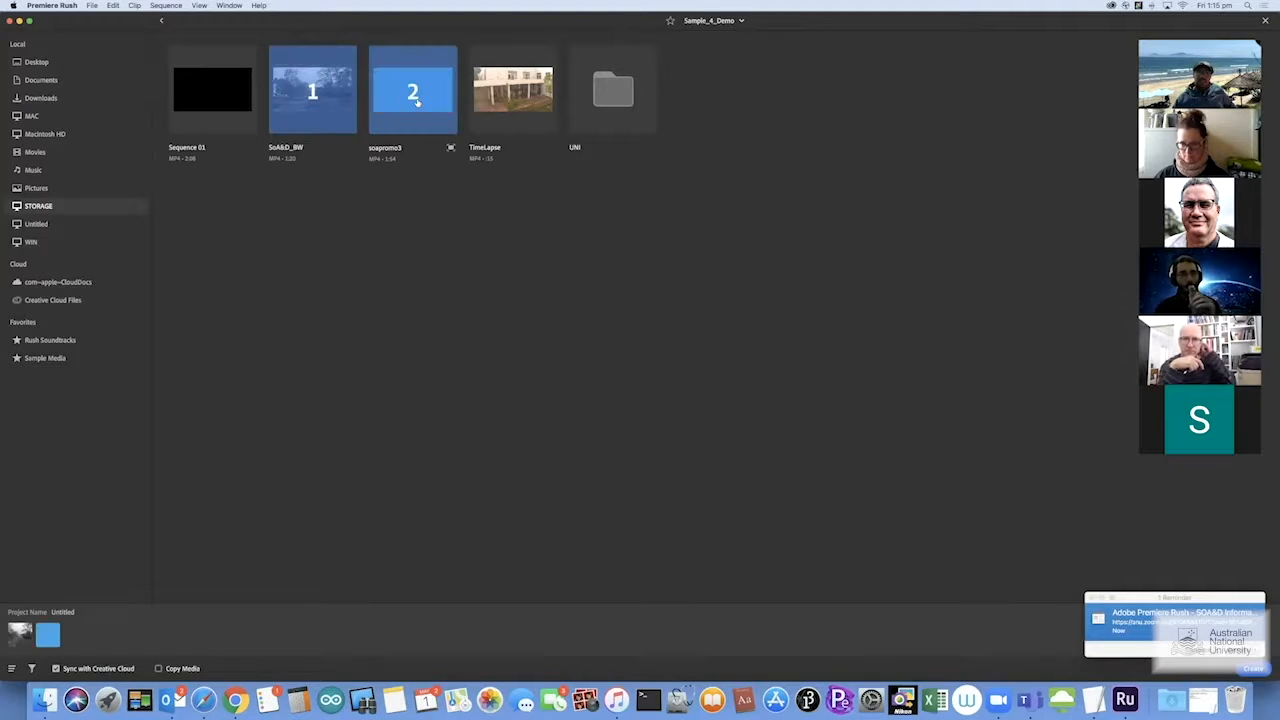
left_click(524, 100)
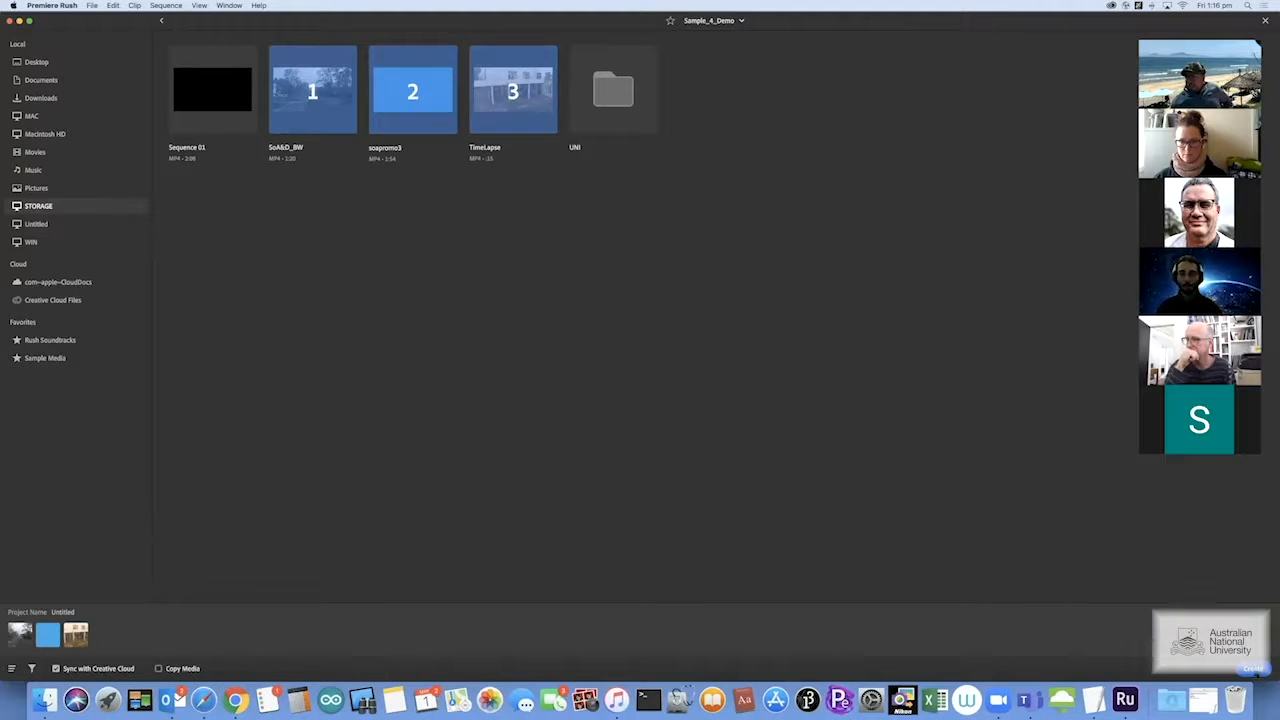
left_click(1253, 668)
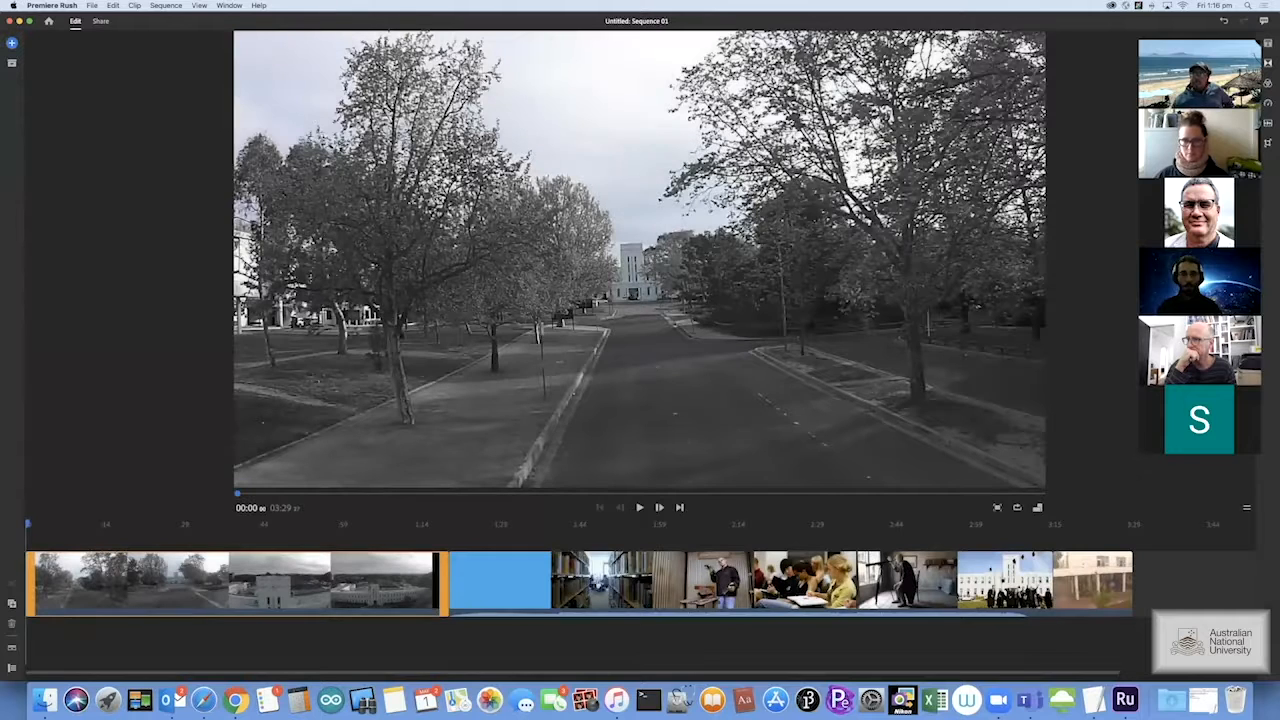
Enlarge the timeline area, select the last clip, and bring up the + add-content options
left_click(1153, 33)
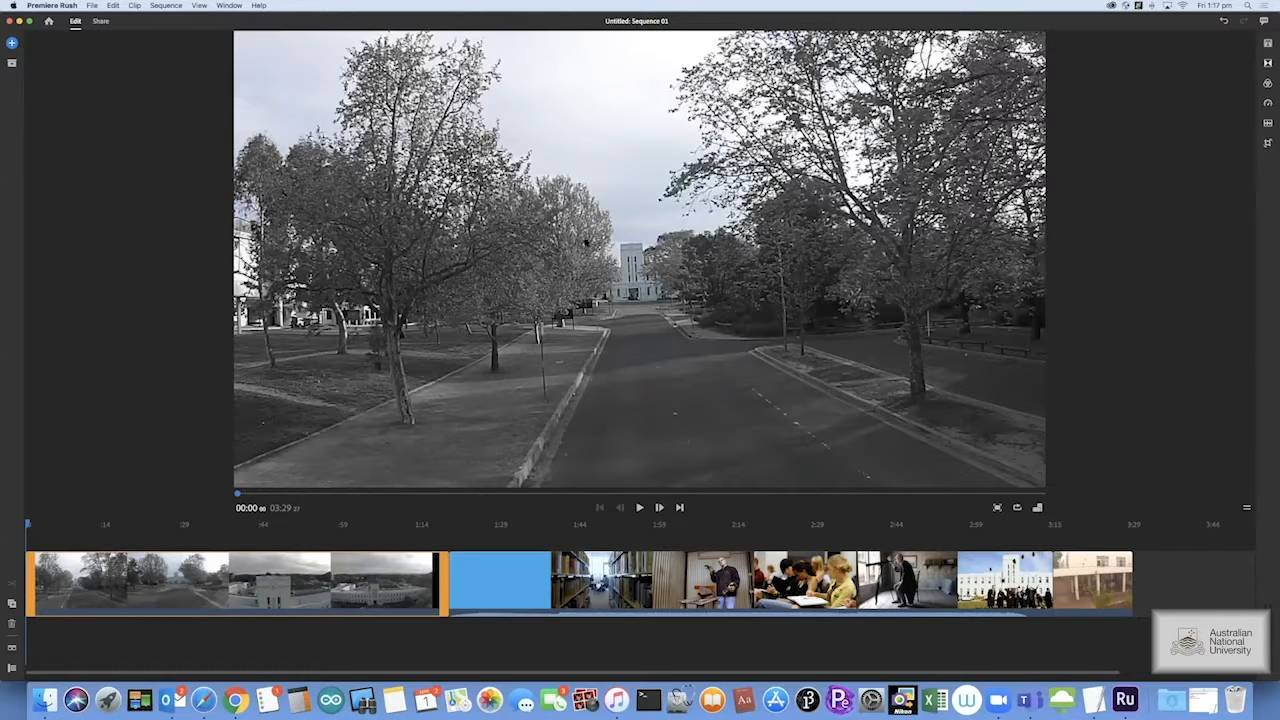
left_click_drag(1253, 517, 1240, 445)
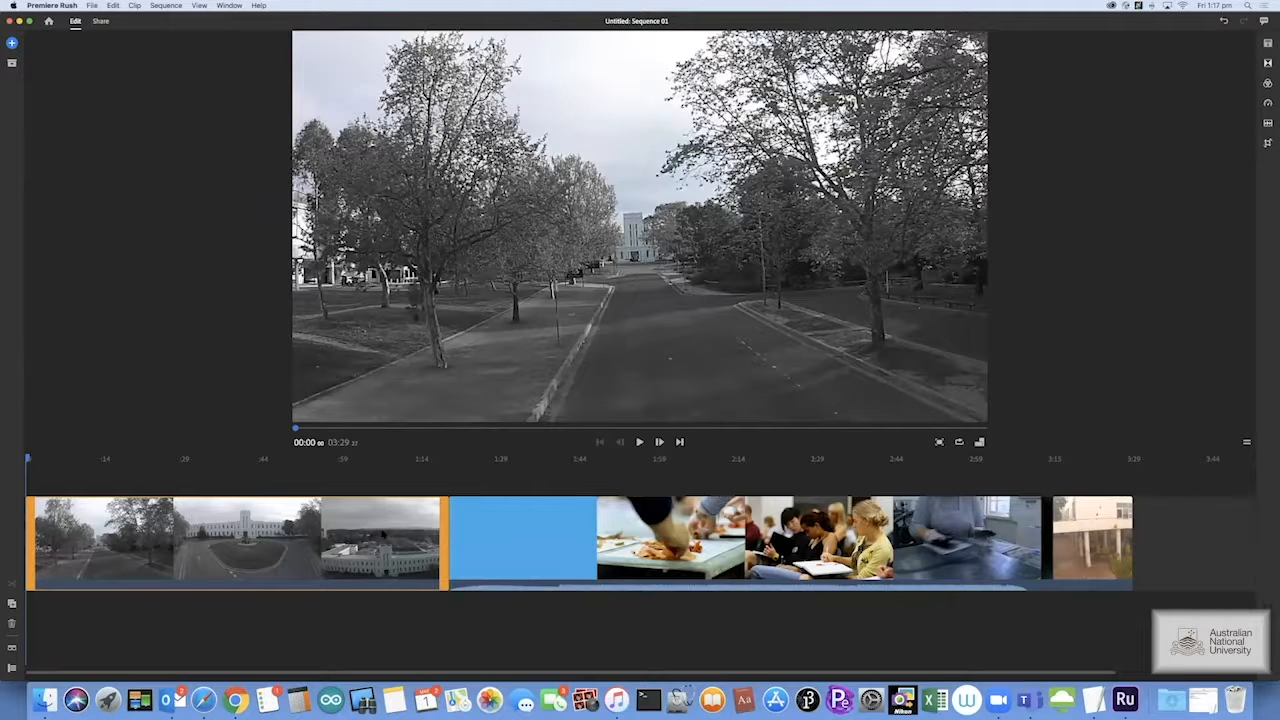
left_click(366, 530)
left_click(611, 546)
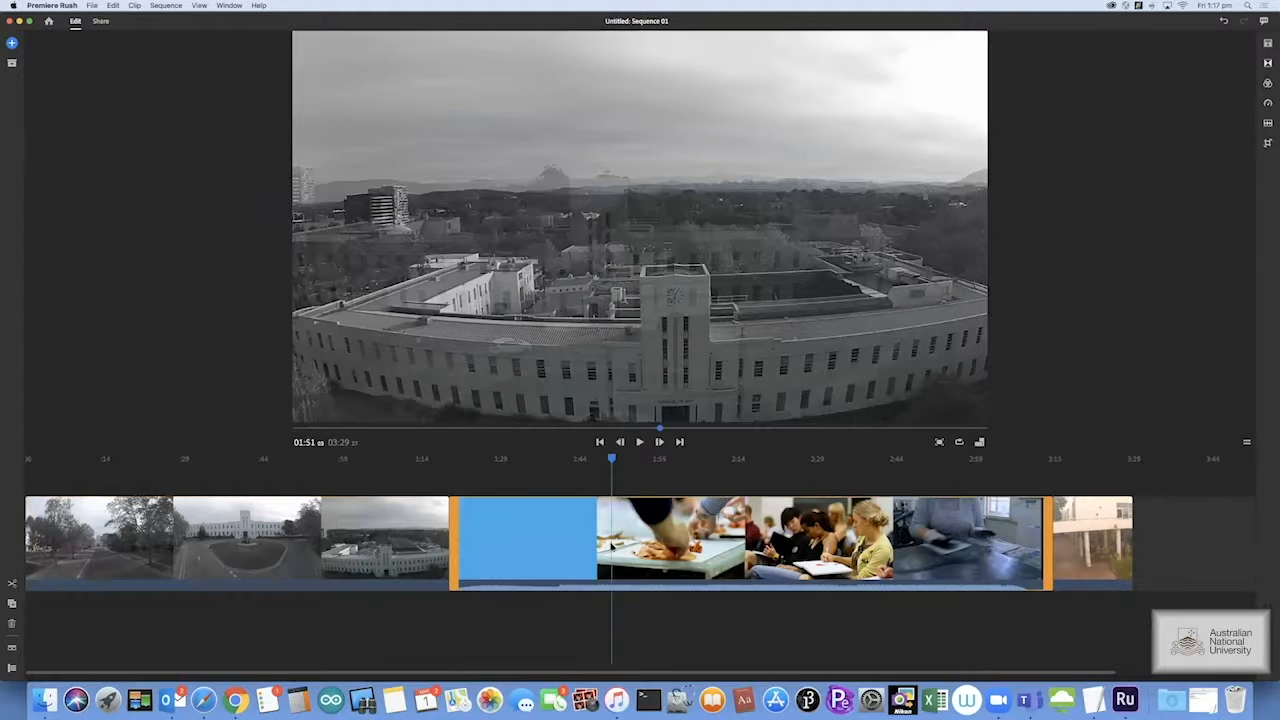
left_click(1108, 541)
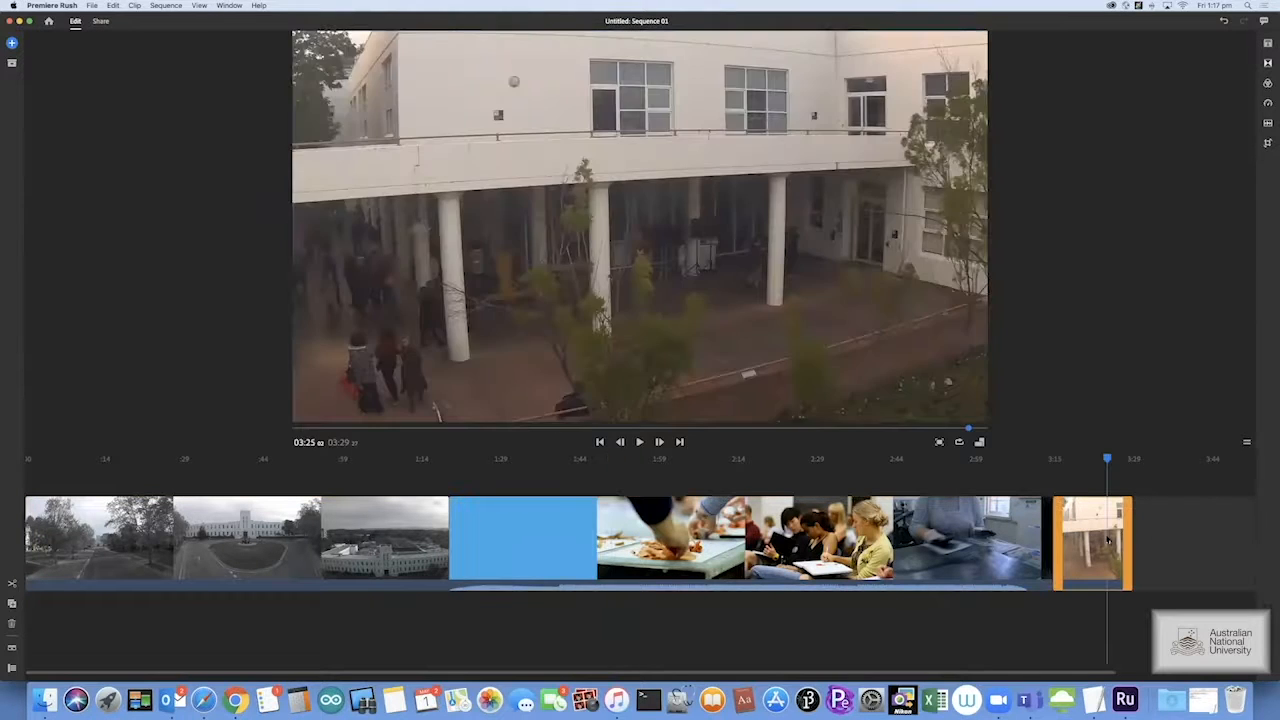
left_click(12, 43)
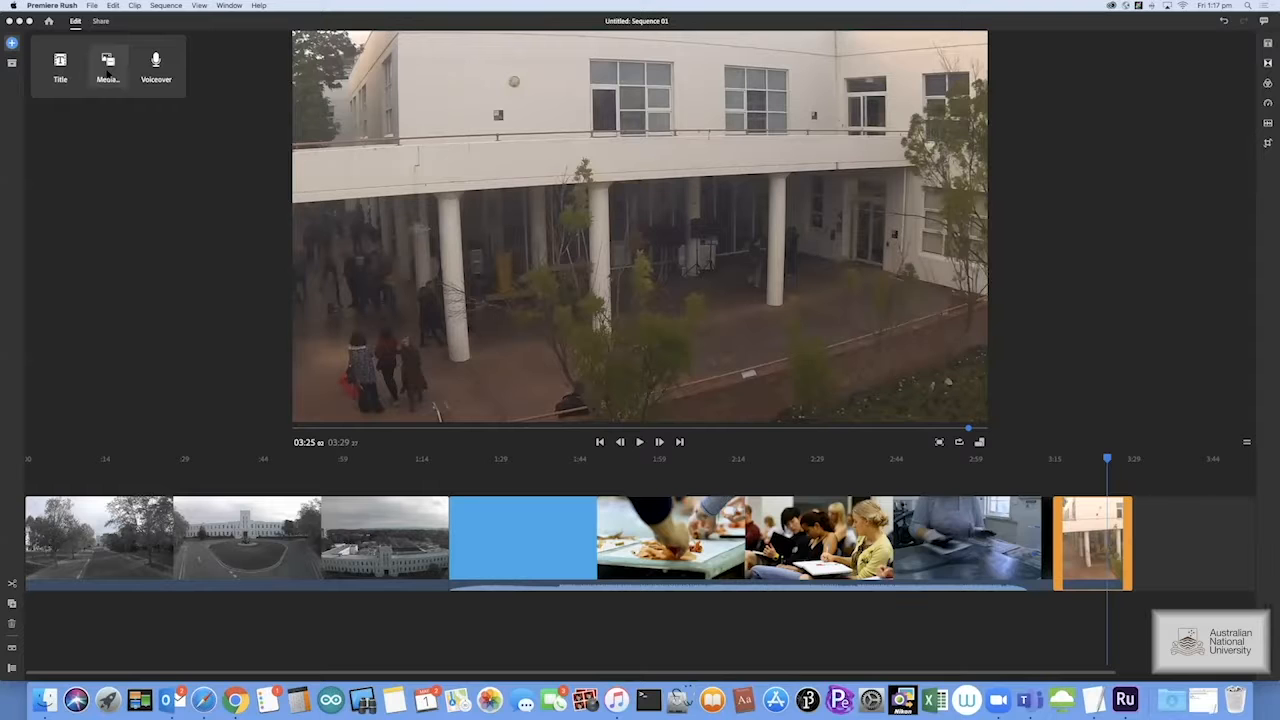
Add ANU_LOGO_2013 from the UNI folder and move it to a track above the building clip
left_click(107, 66)
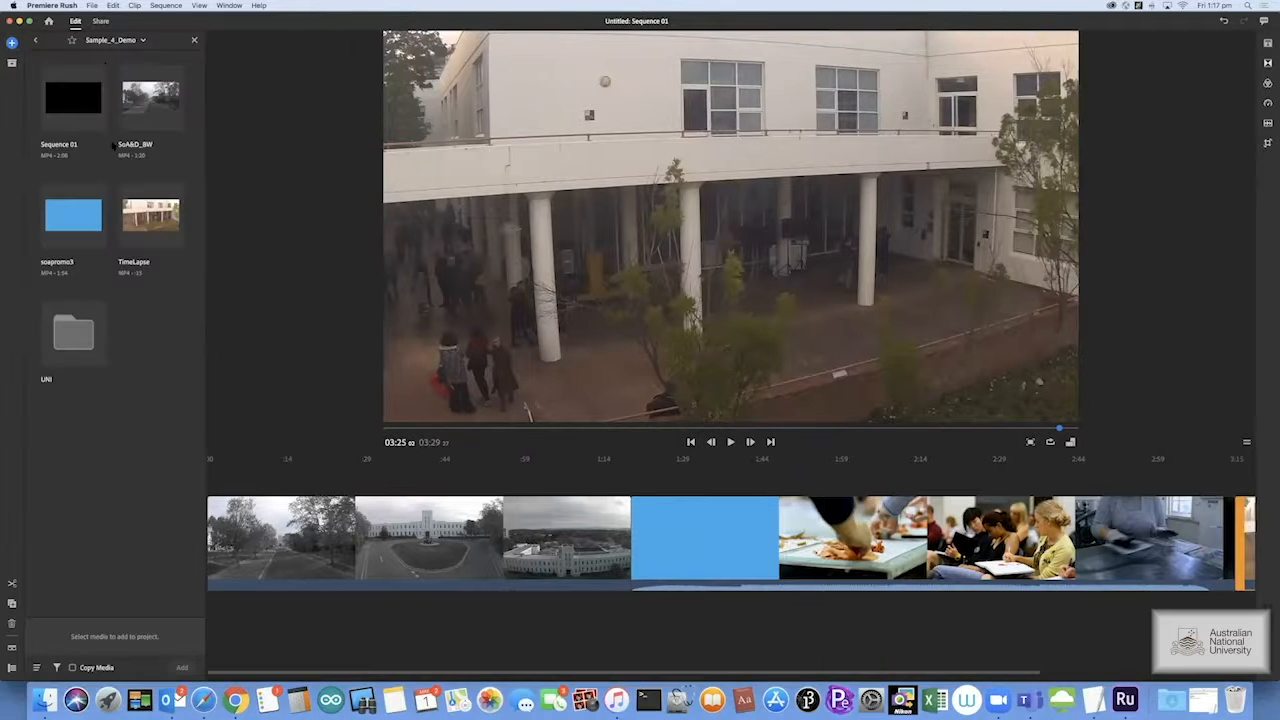
left_click(89, 326)
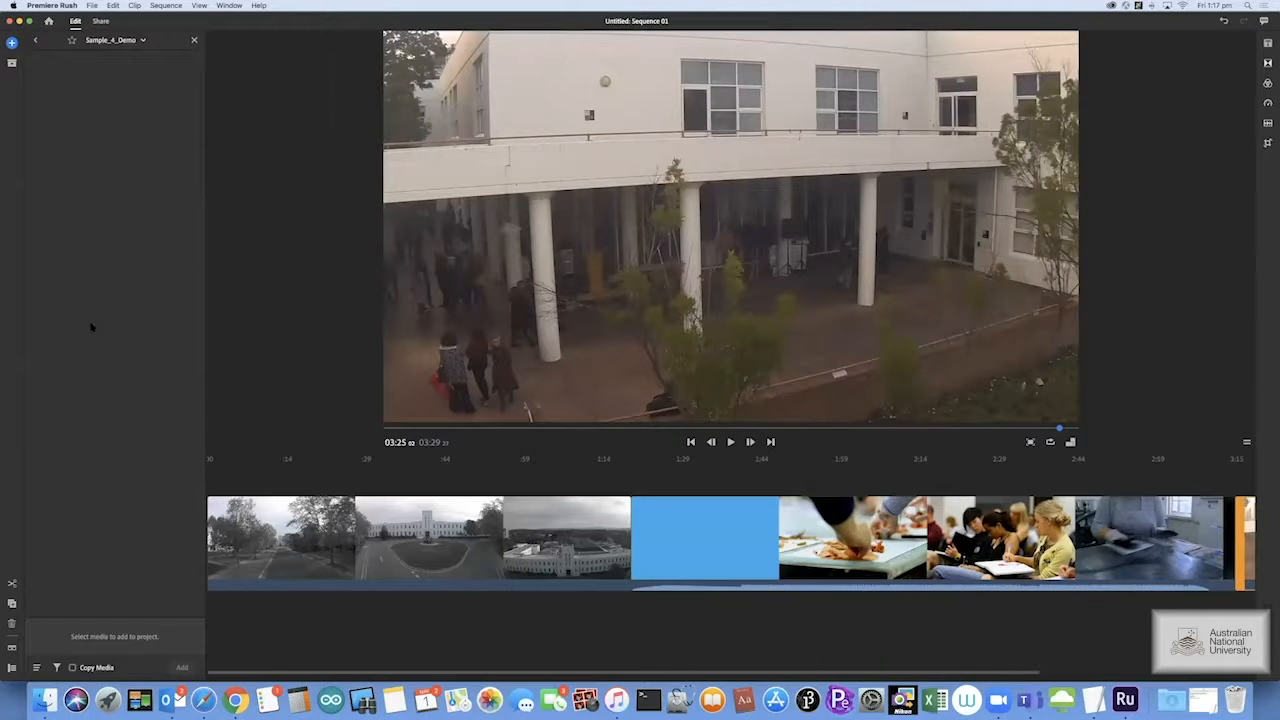
left_click(82, 227)
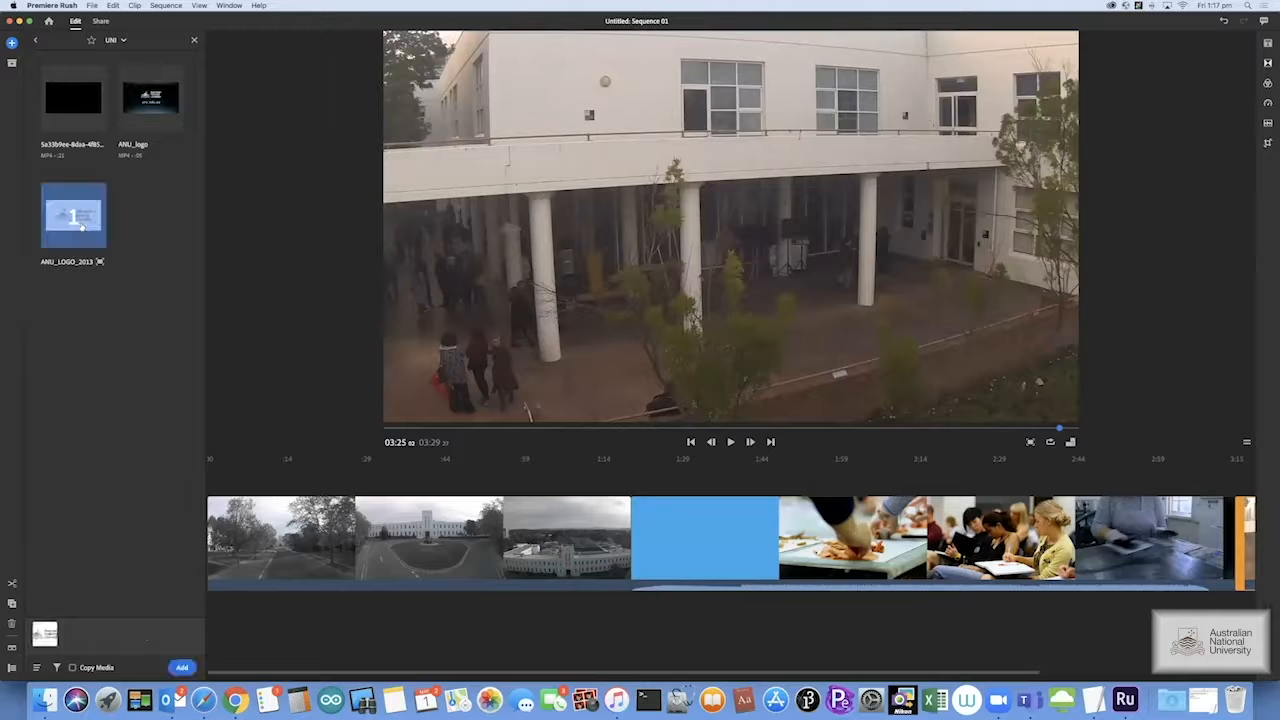
left_click(183, 667)
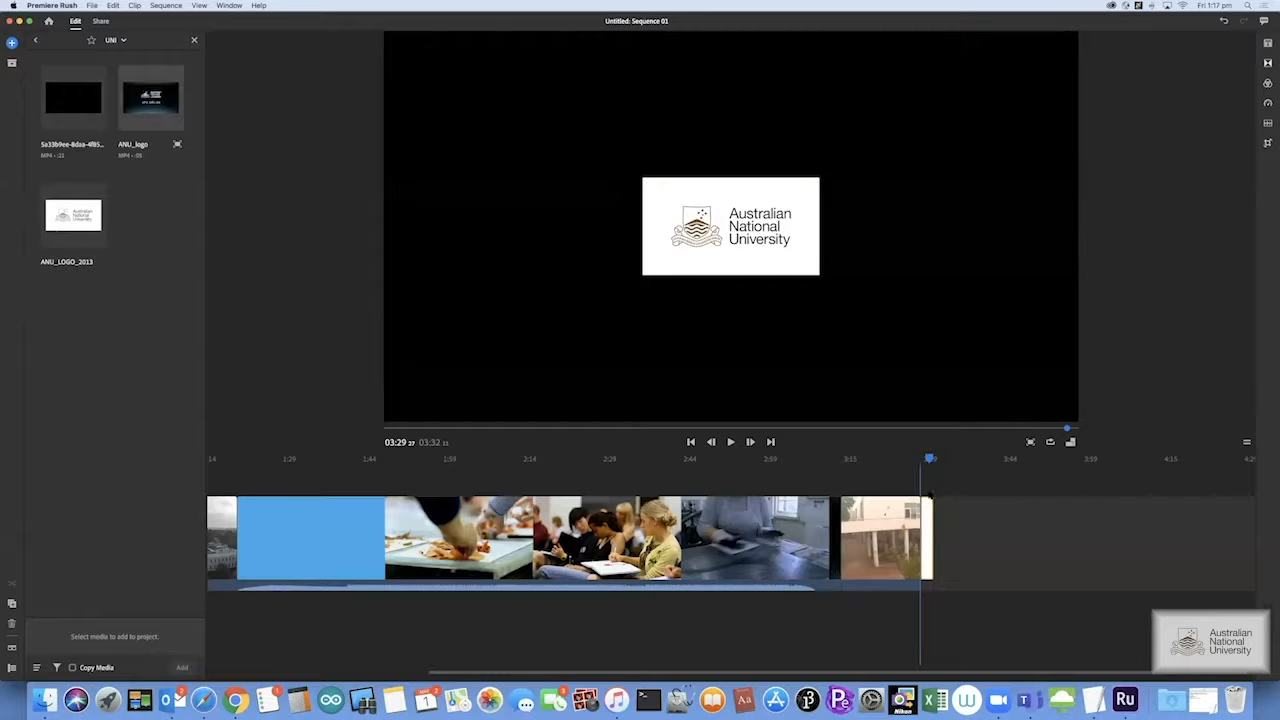
left_click_drag(920, 478, 894, 479)
left_click(900, 530)
left_click_drag(928, 530, 924, 478)
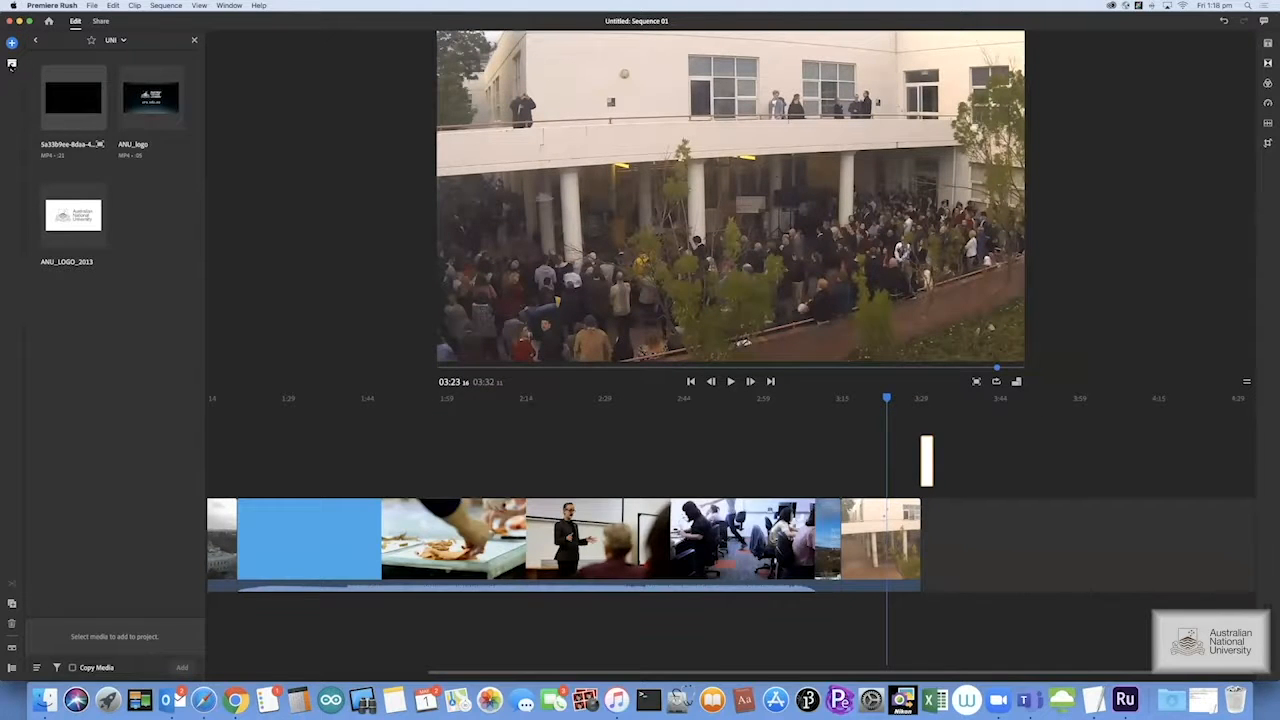
left_click(12, 63)
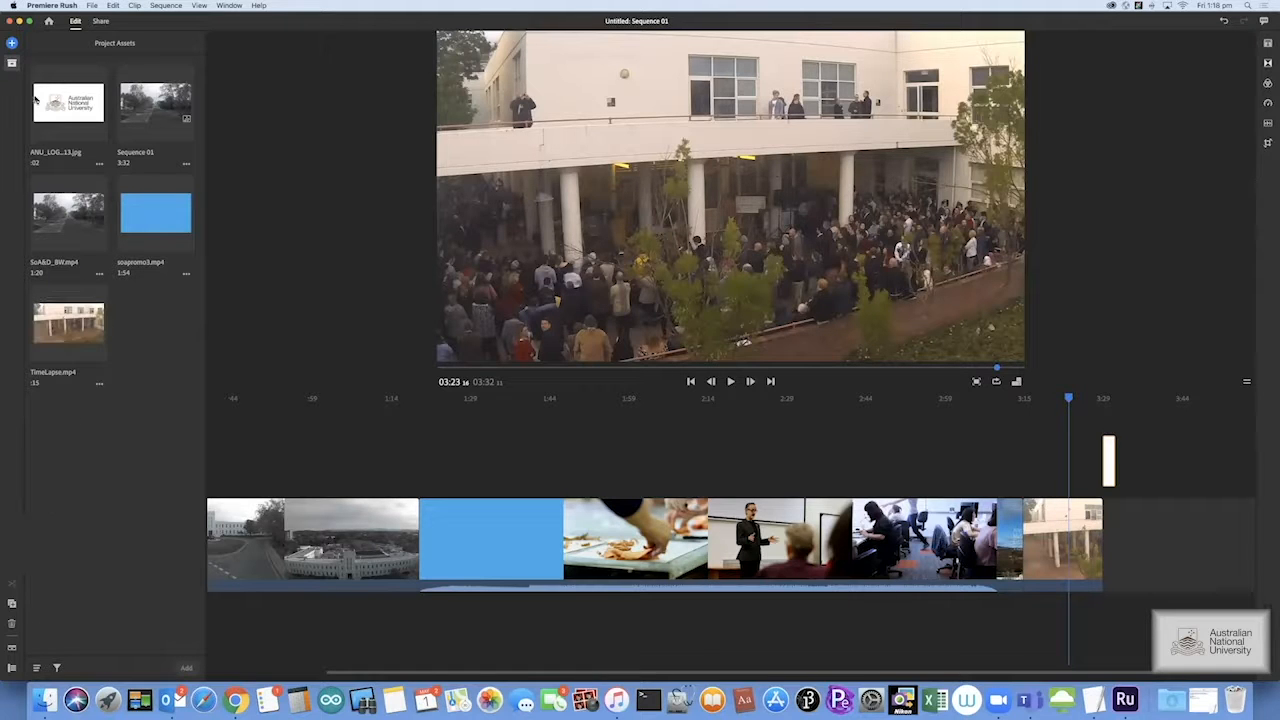
left_click(12, 62)
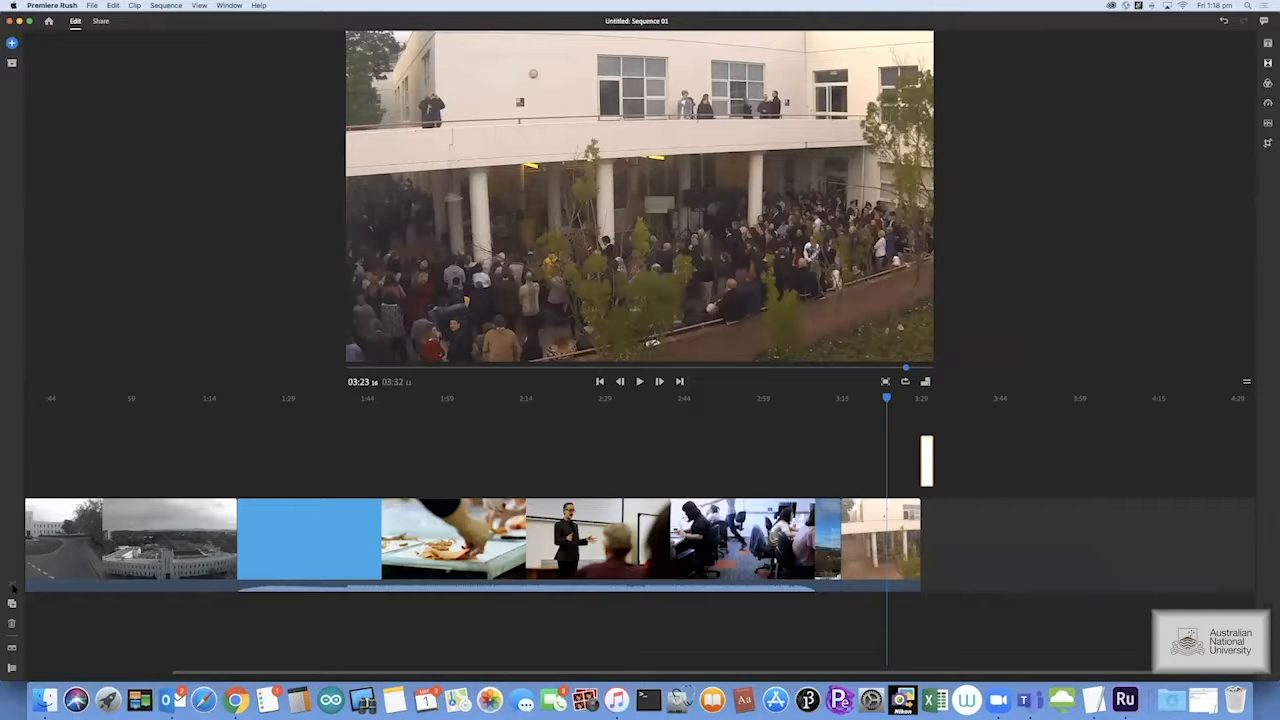
Split the soapromo3 clip at 2:01 and select the right-hand piece
left_click(452, 460)
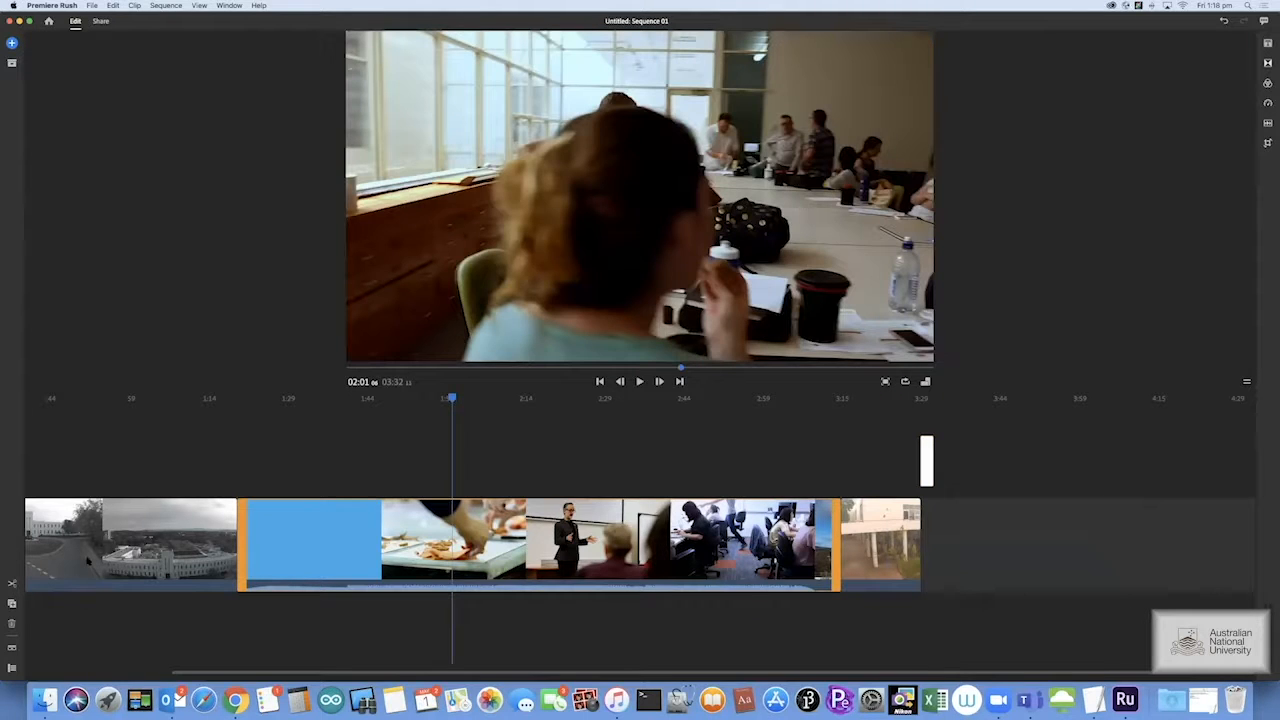
left_click(13, 583)
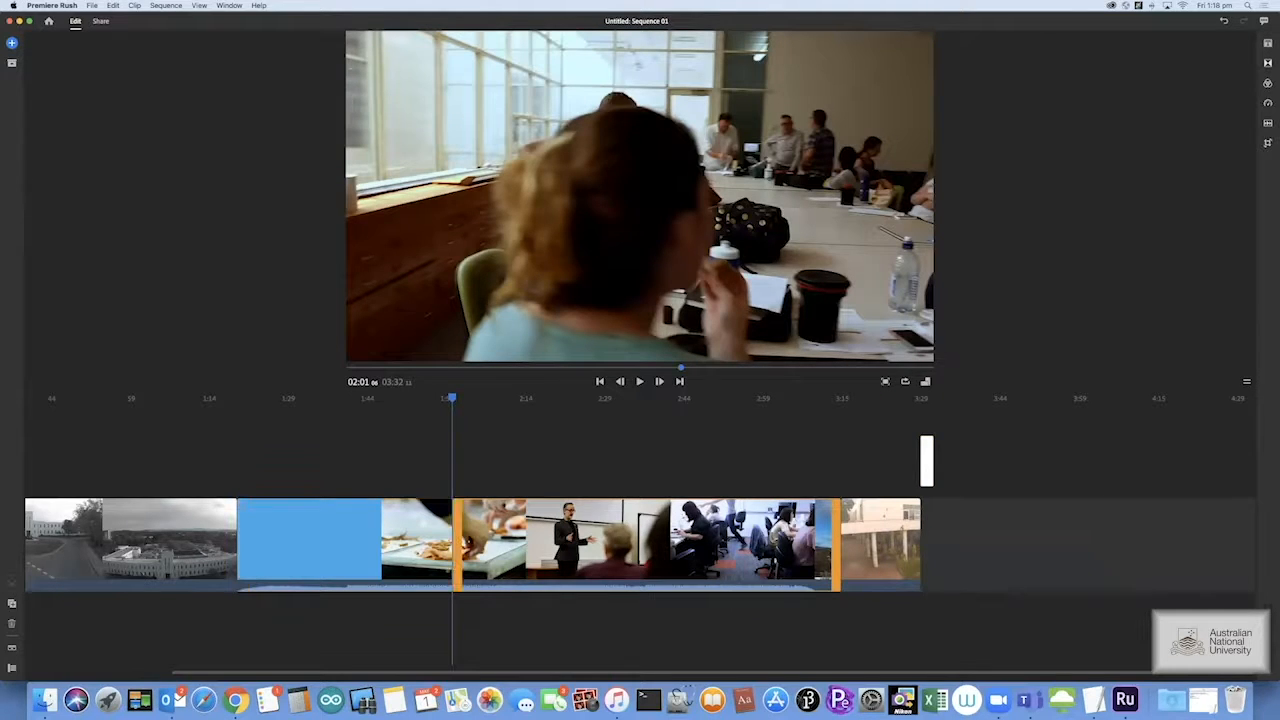
left_click(470, 528)
left_click(465, 528)
Jump back to the first building clip and briefly show, then hide, the audio waveforms
left_click(146, 464)
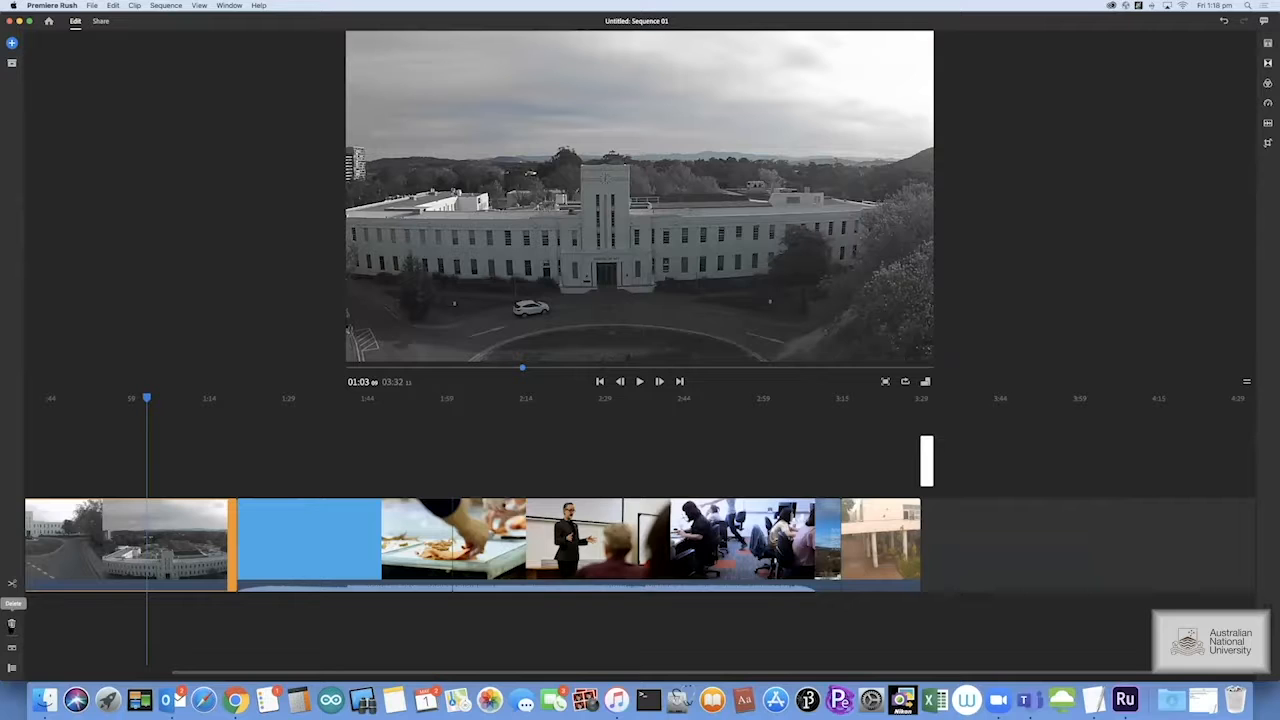
left_click(11, 648)
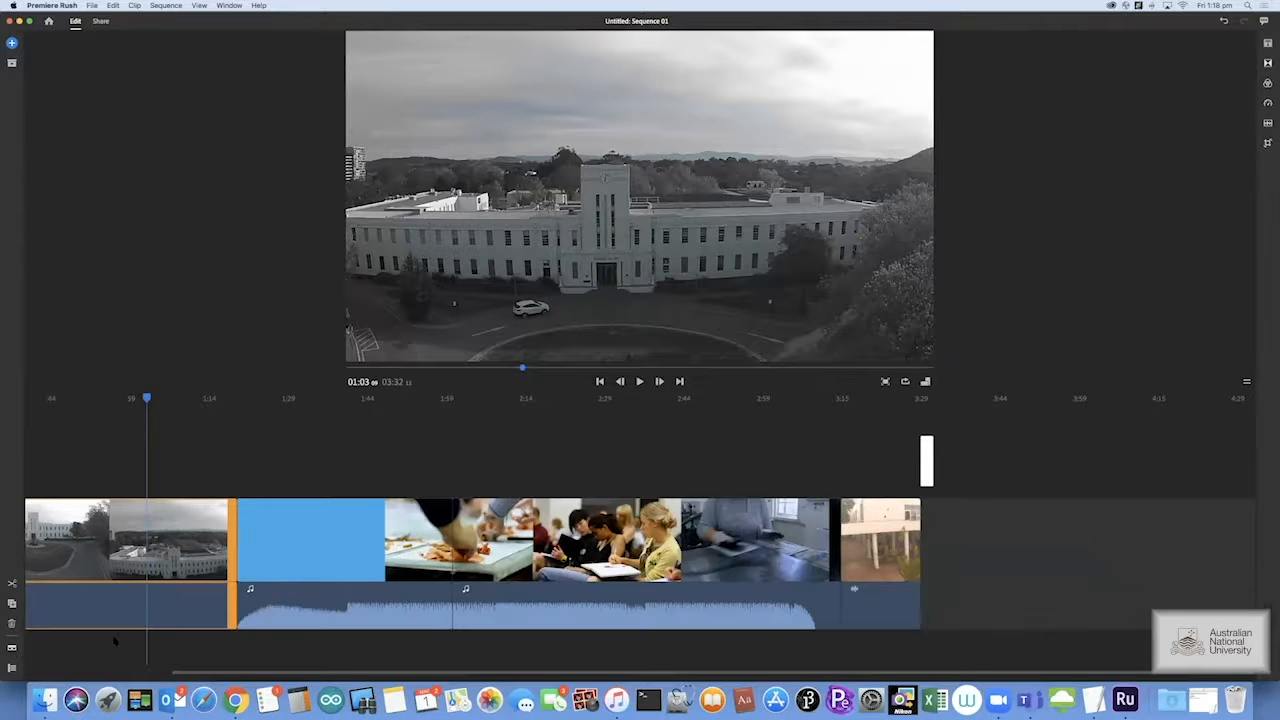
scroll(120, 643, "left", 5)
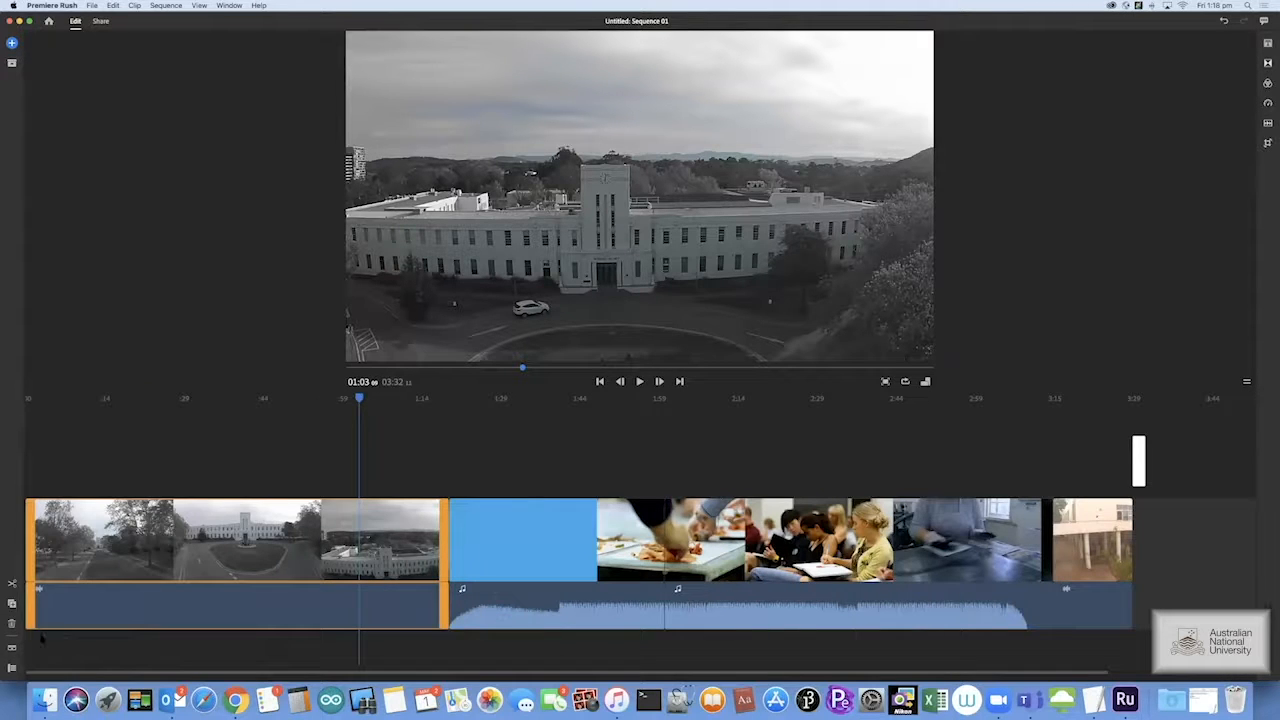
left_click(11, 648)
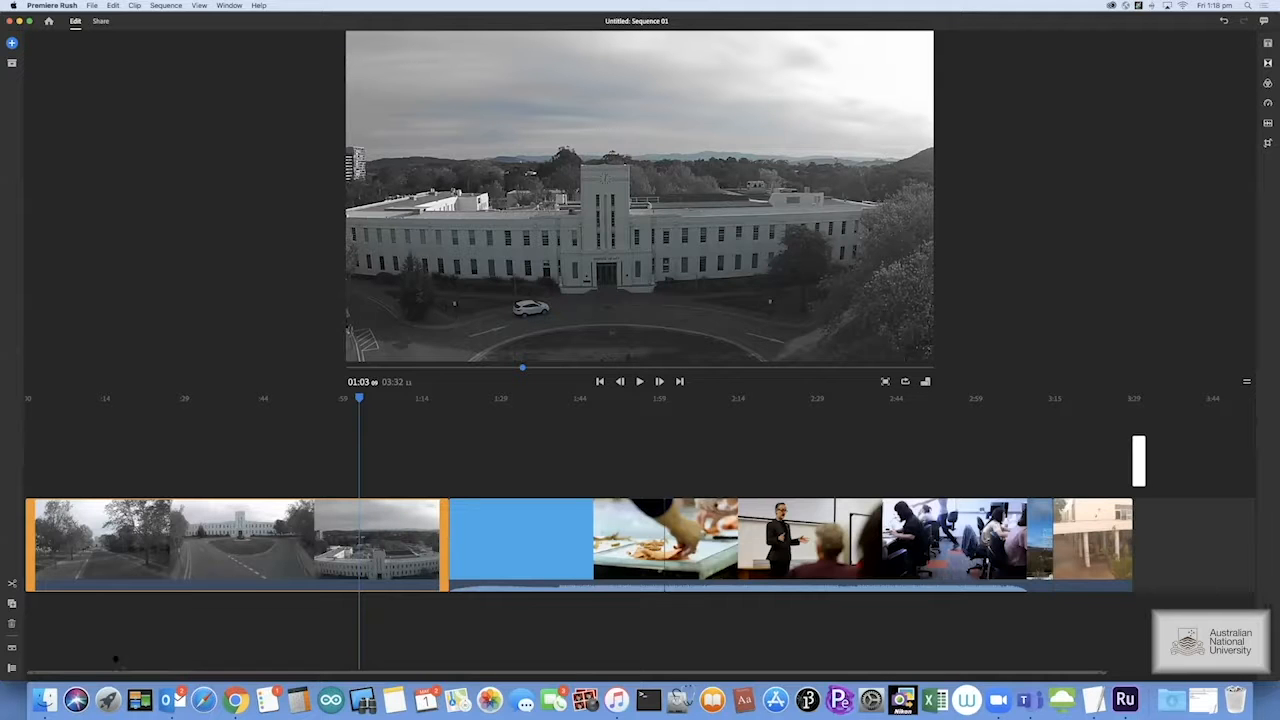
Expand the timeline to show track controls and enlarge the audio tracks into tall waveforms
left_click(11, 667)
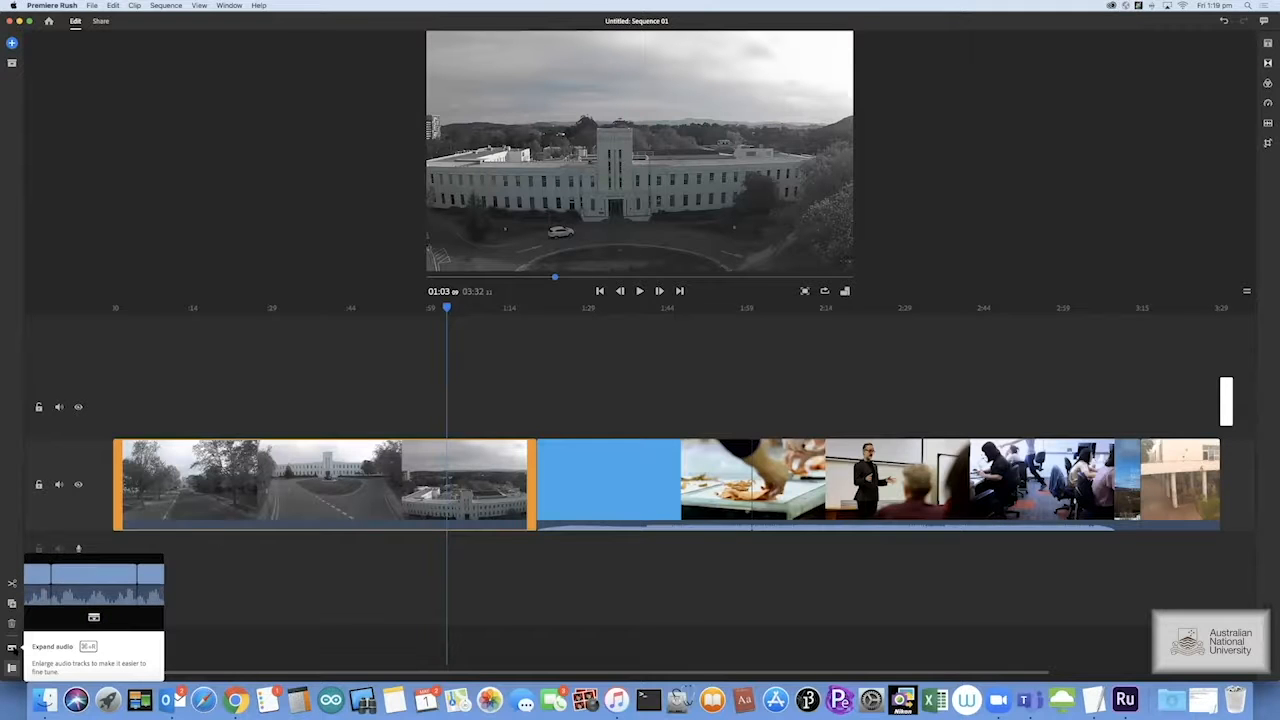
left_click(11, 648)
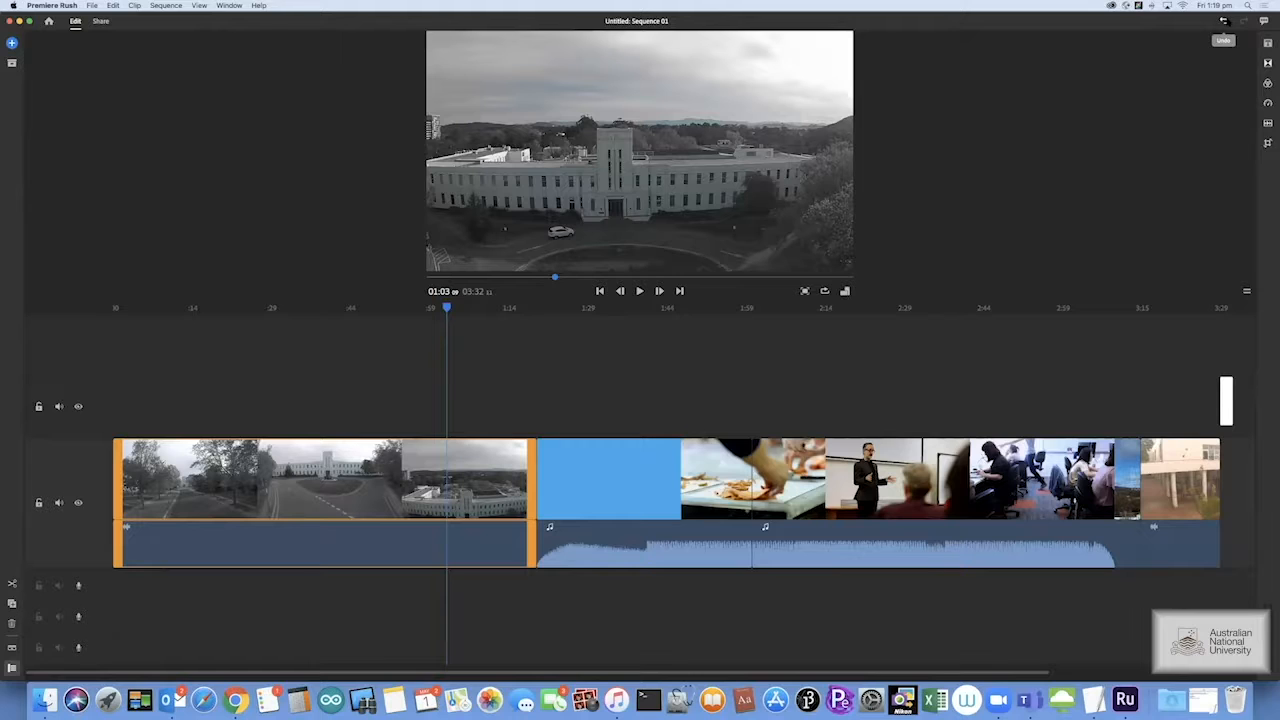
key("XF86AudioRaiseVolume")
Split the blue title clip at the playhead and move its left piece onto the upper track
left_click(450, 463)
left_click(620, 479)
mouse_move(591, 308)
left_mouse_down()
mouse_move(560, 308)
mouse_move(581, 308)
left_mouse_up()
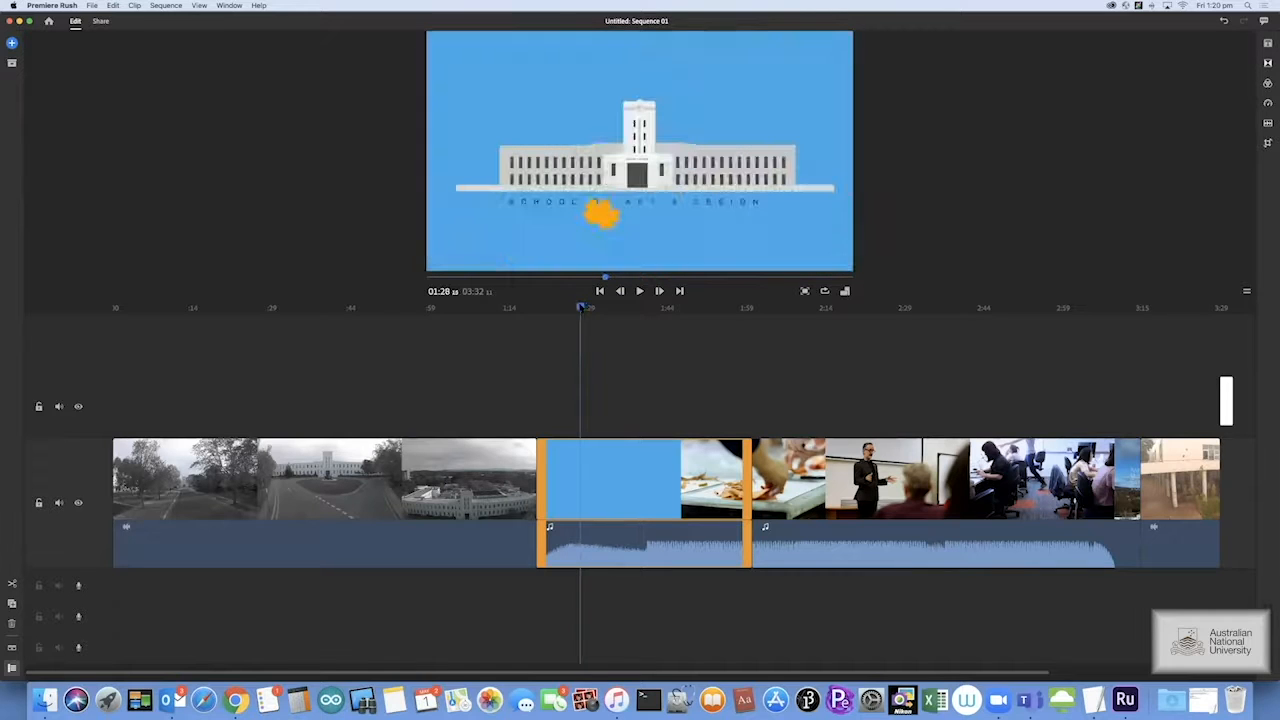
left_click(12, 585)
left_click(560, 448)
left_click_drag(560, 448, 293, 400)
Delete the blue-and-food clip from the main track
left_click(593, 476)
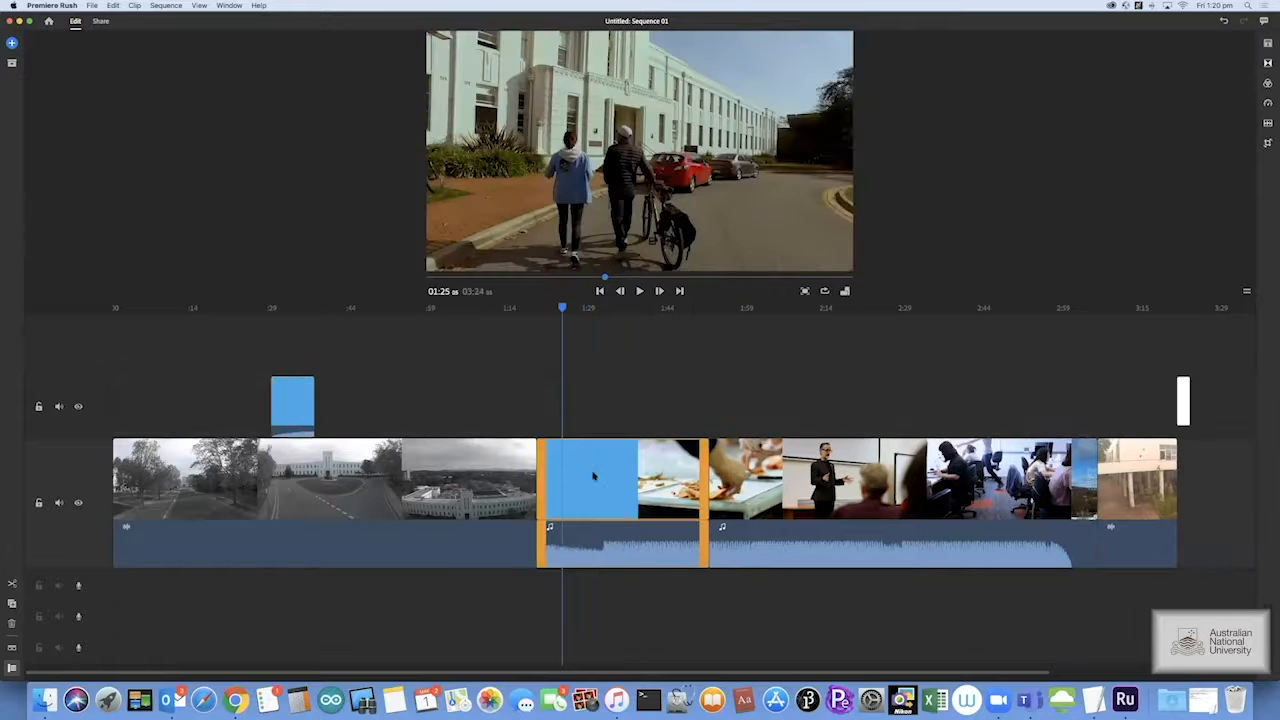
left_click(668, 482)
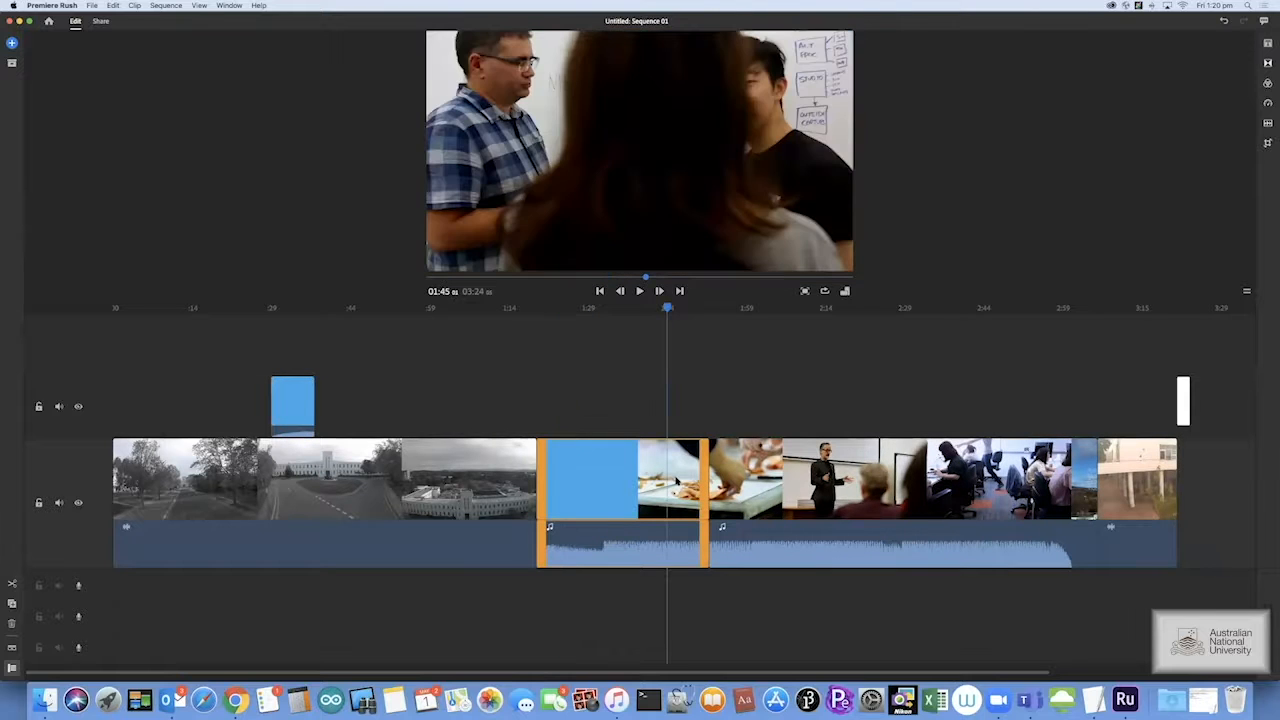
key("Delete")
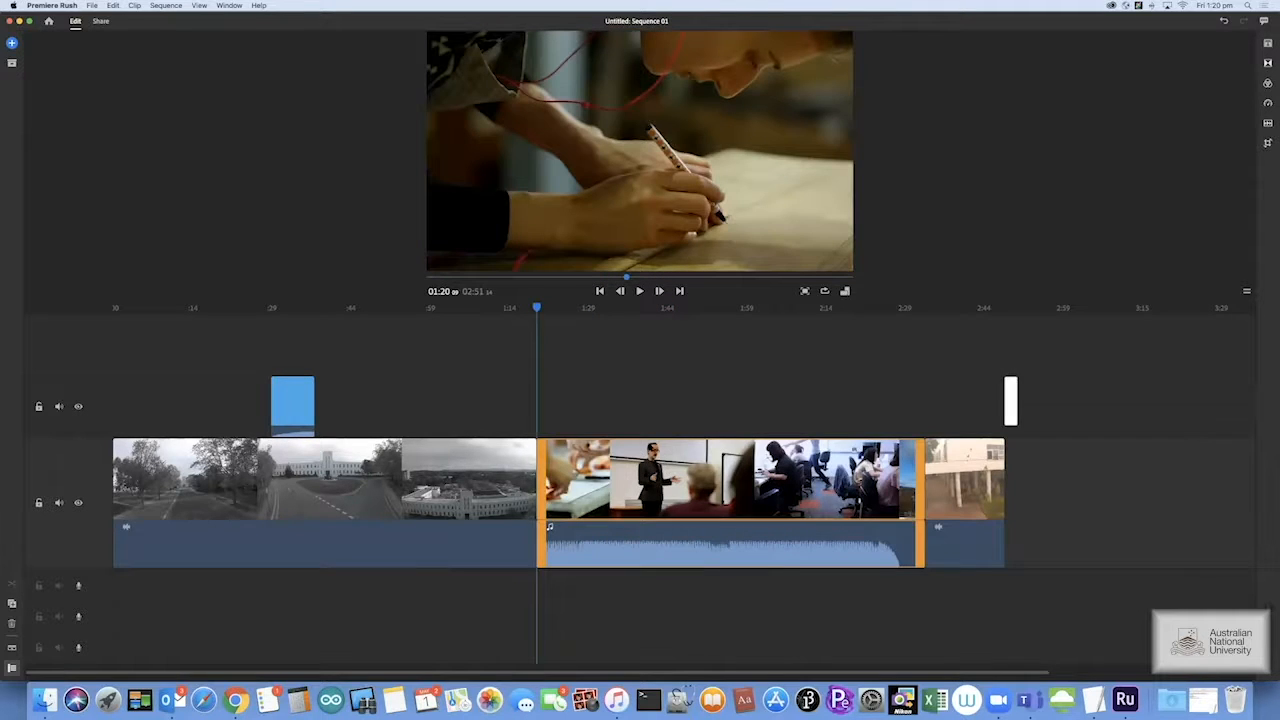
Reorder the clips so the blue title clip opens the main track, ahead of the campus footage
left_click_drag(800, 480, 1030, 479)
left_click_drag(406, 475, 452, 475)
left_click_drag(365, 412, 1006, 477)
left_click(1006, 476)
left_click_drag(129, 308, 184, 309)
Trim both ends of the black-and-white campus clip to a short clock-tower shot, making the sequence 1:50
left_click(160, 466)
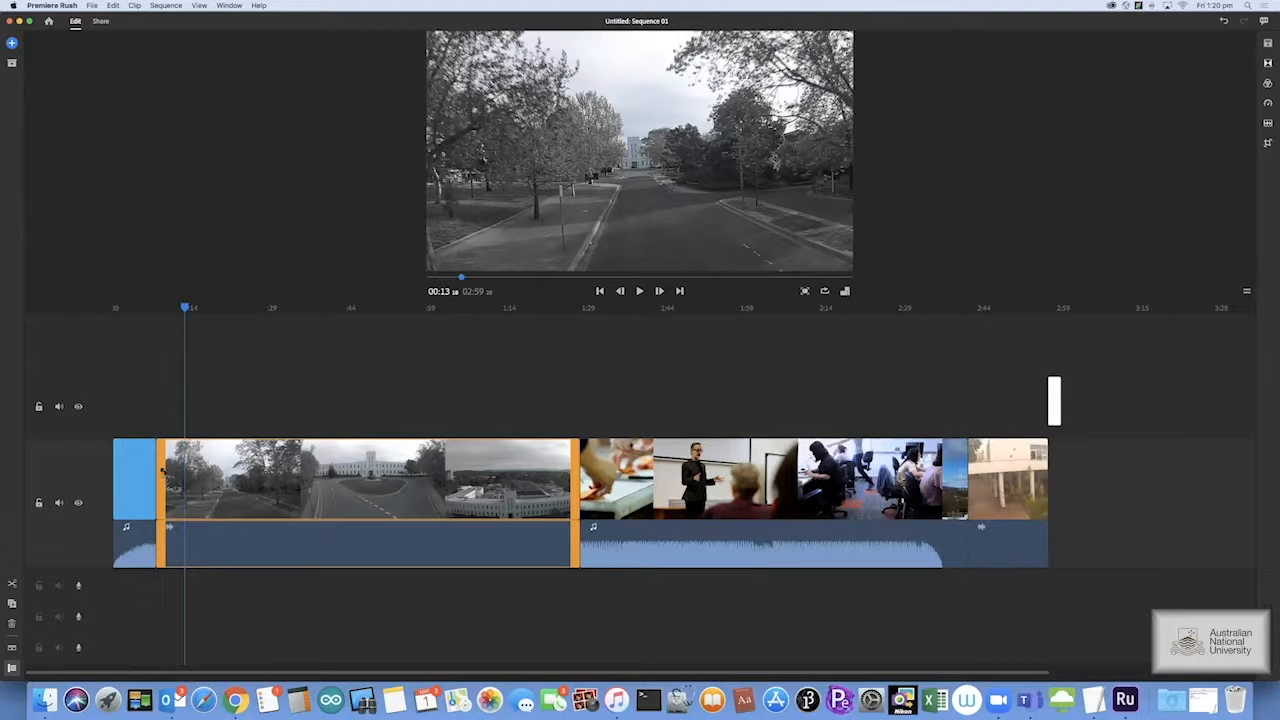
left_click_drag(158, 470, 315, 478)
mouse_move(158, 307)
left_mouse_down()
mouse_move(114, 307)
mouse_move(209, 312)
left_mouse_up()
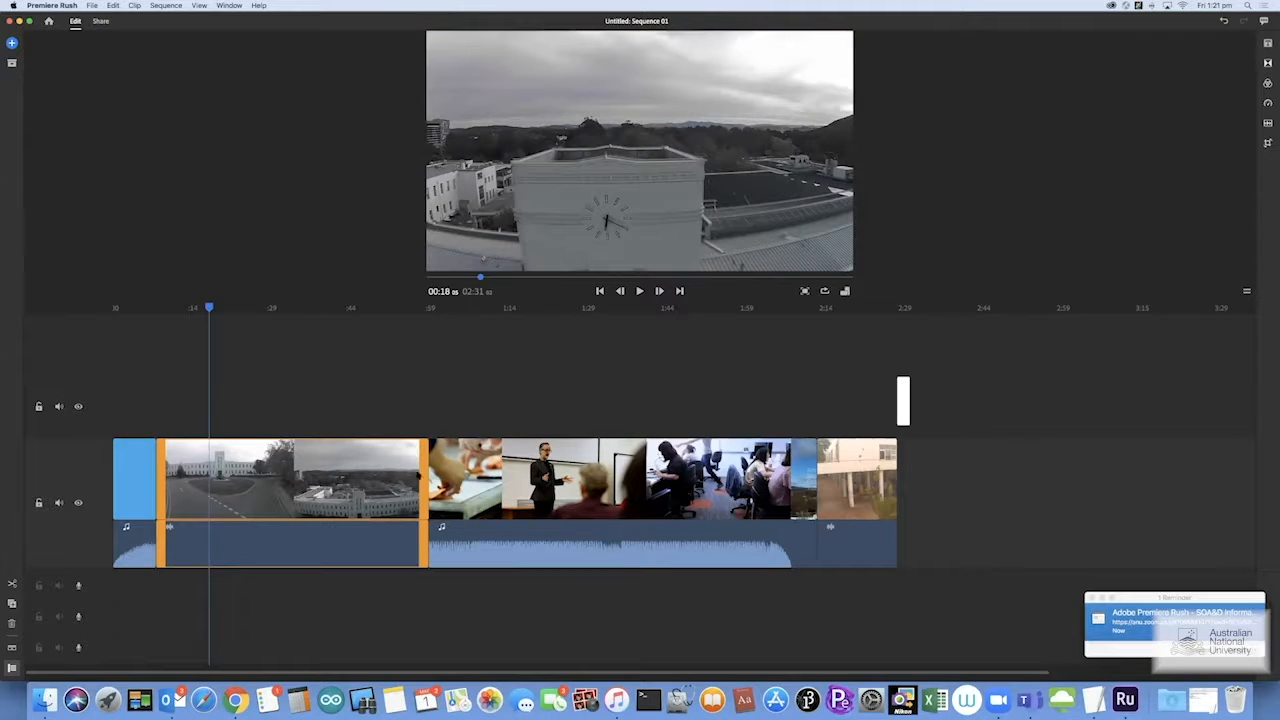
left_click_drag(418, 474, 285, 470)
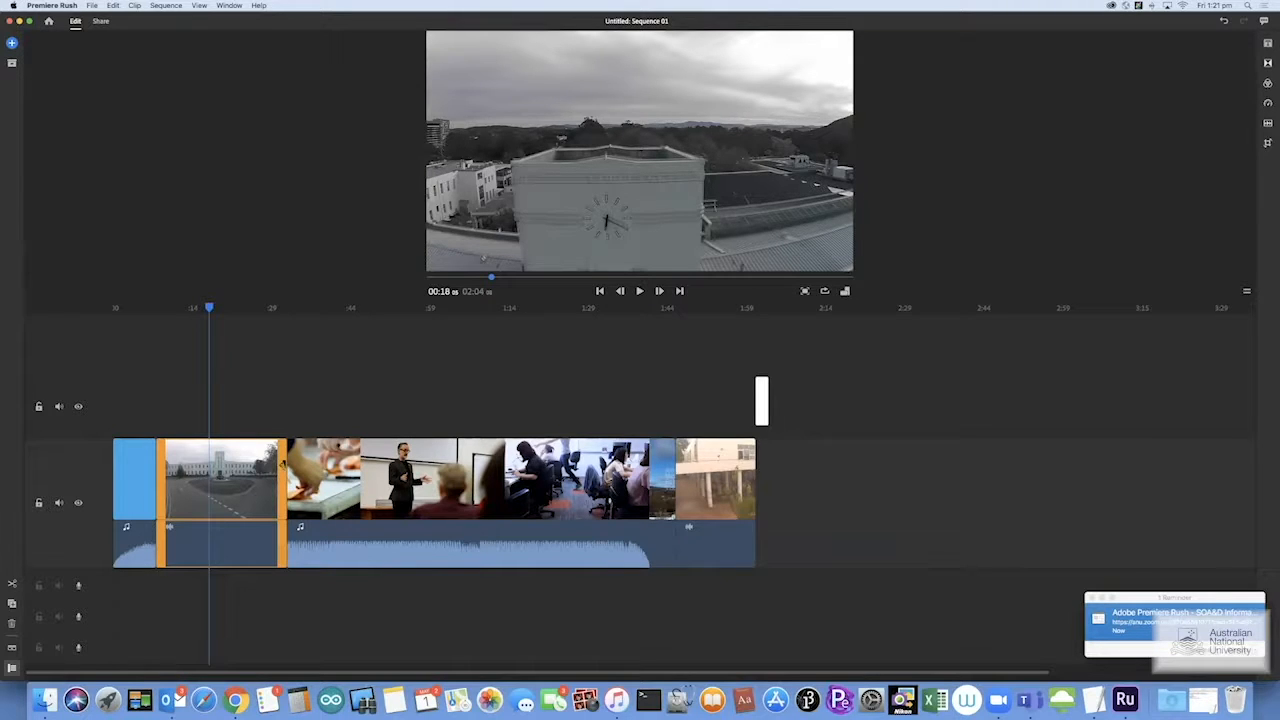
left_click_drag(280, 464, 212, 463)
left_click_drag(209, 308, 196, 308)
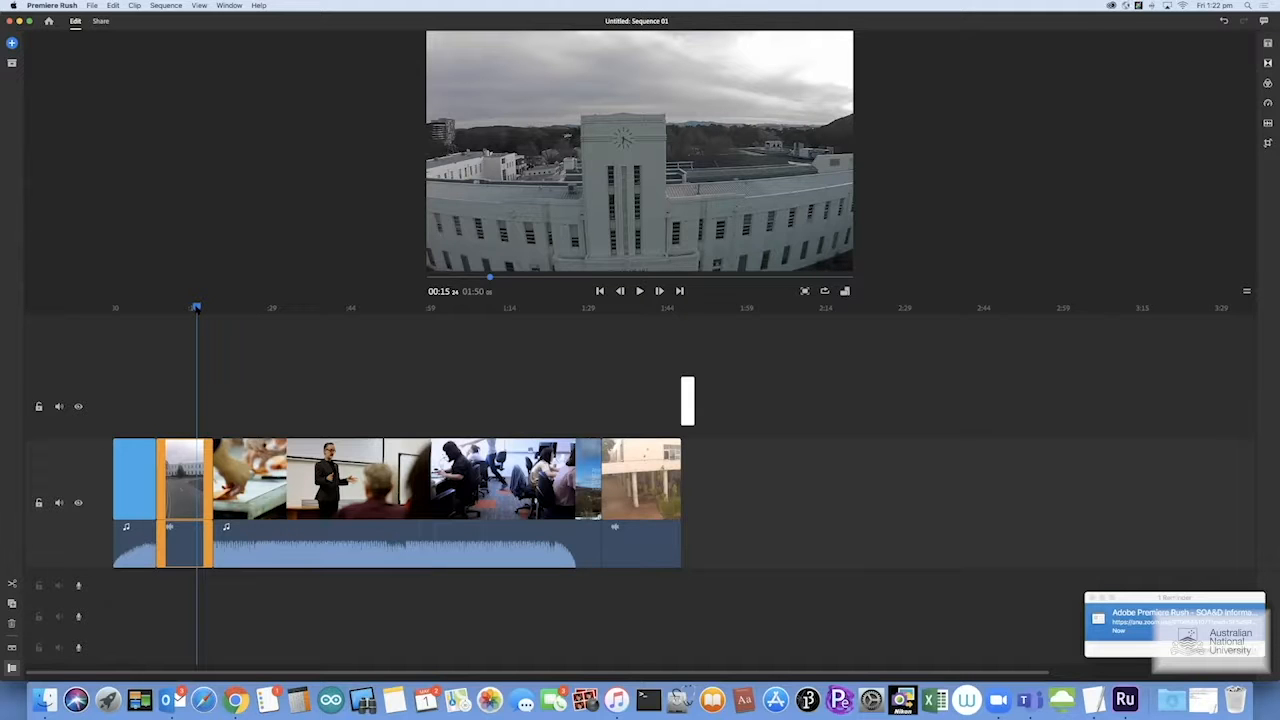
mouse_move(196, 307)
left_mouse_down()
mouse_move(143, 307)
mouse_move(173, 307)
left_mouse_up()
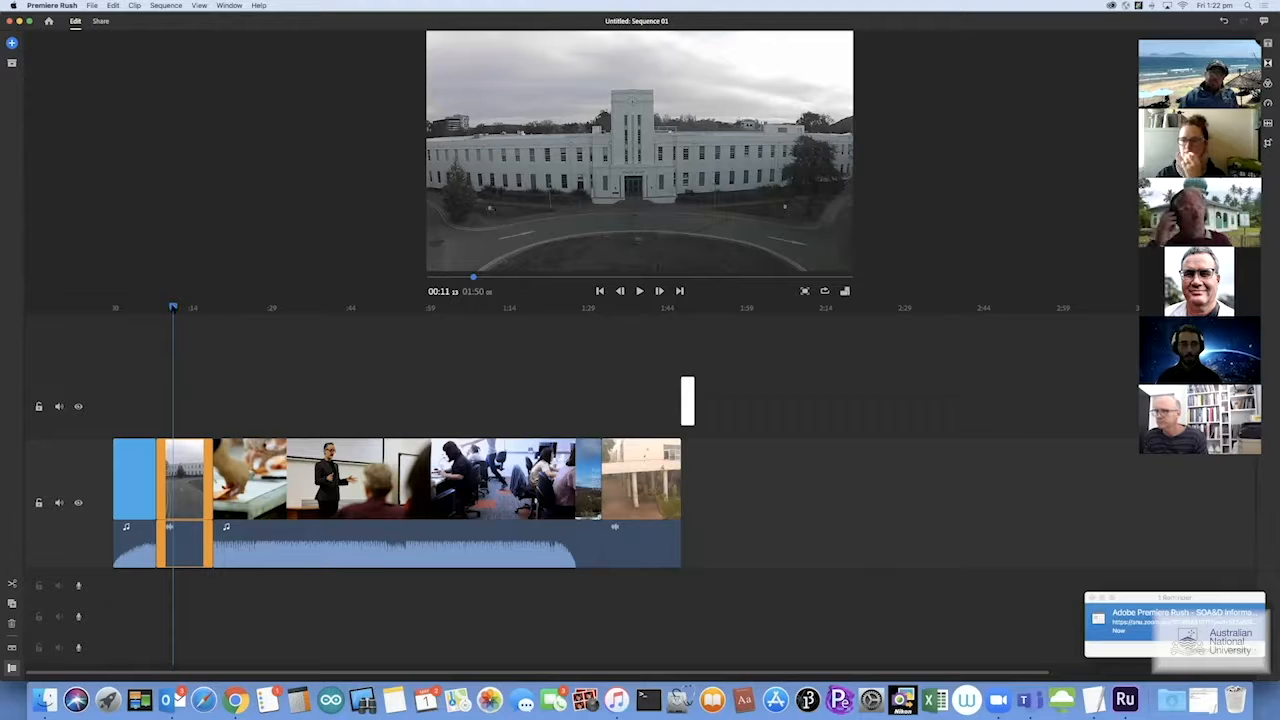
mouse_move(173, 308)
left_mouse_down()
mouse_move(149, 308)
mouse_move(206, 308)
mouse_move(148, 308)
mouse_move(161, 308)
left_mouse_up()
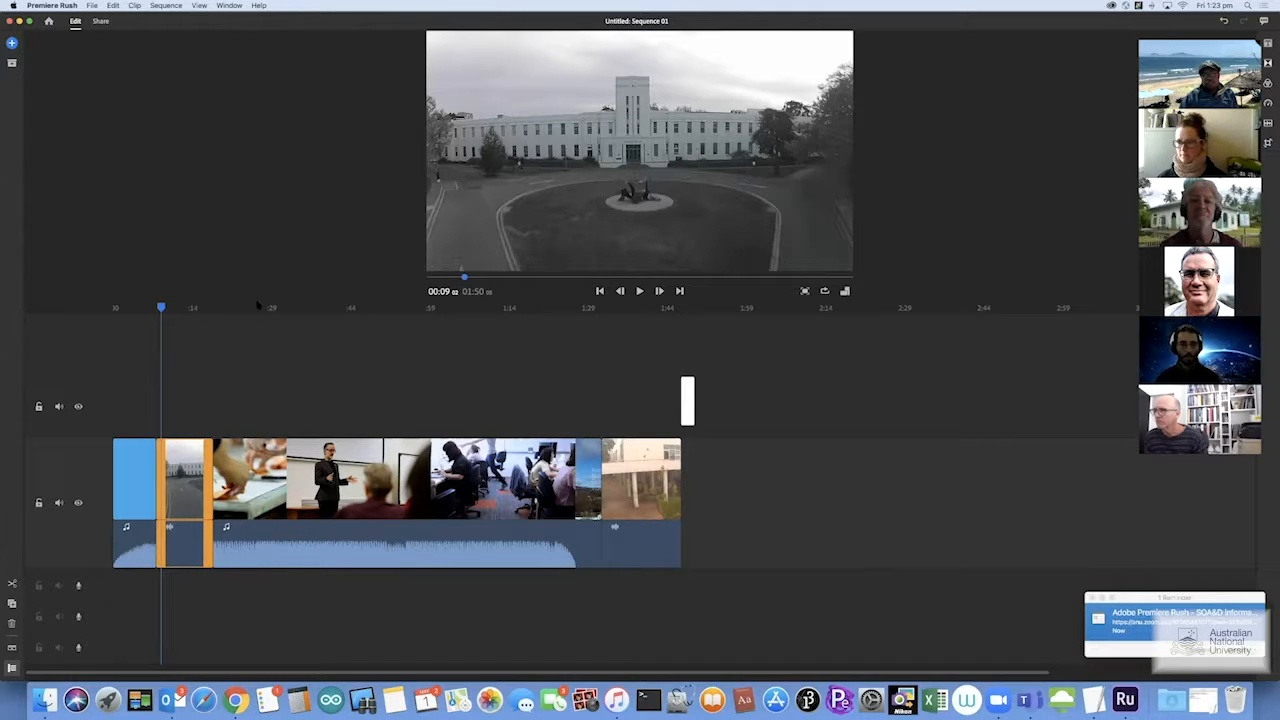
left_click_drag(163, 308, 160, 308)
key("space")
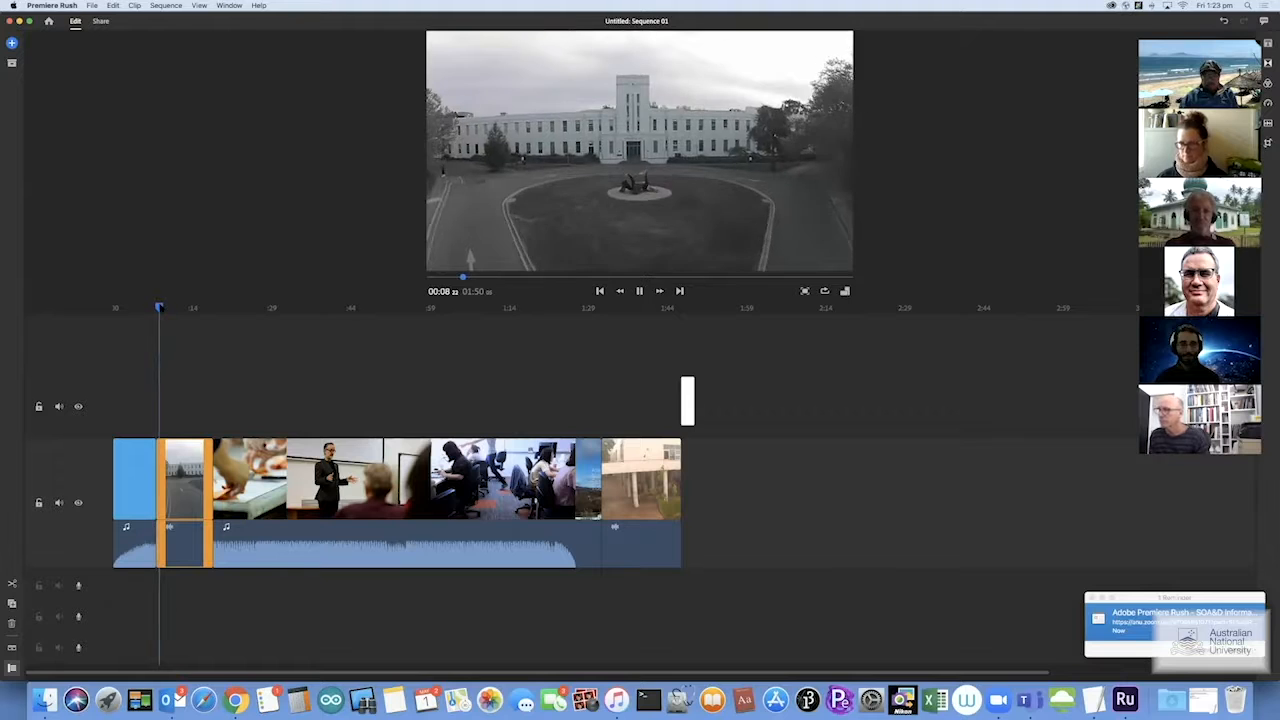
key("XF86AudioRaiseVolume")
key("space")
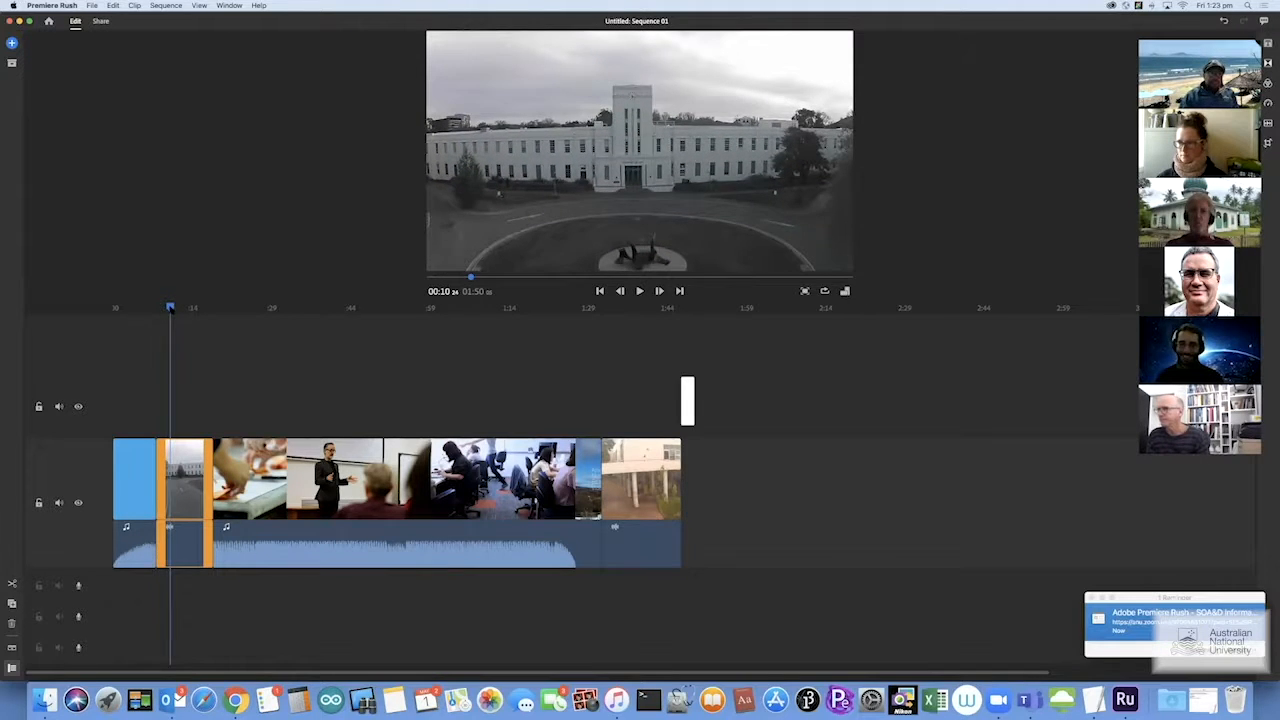
left_click_drag(169, 309, 126, 309)
key("space")
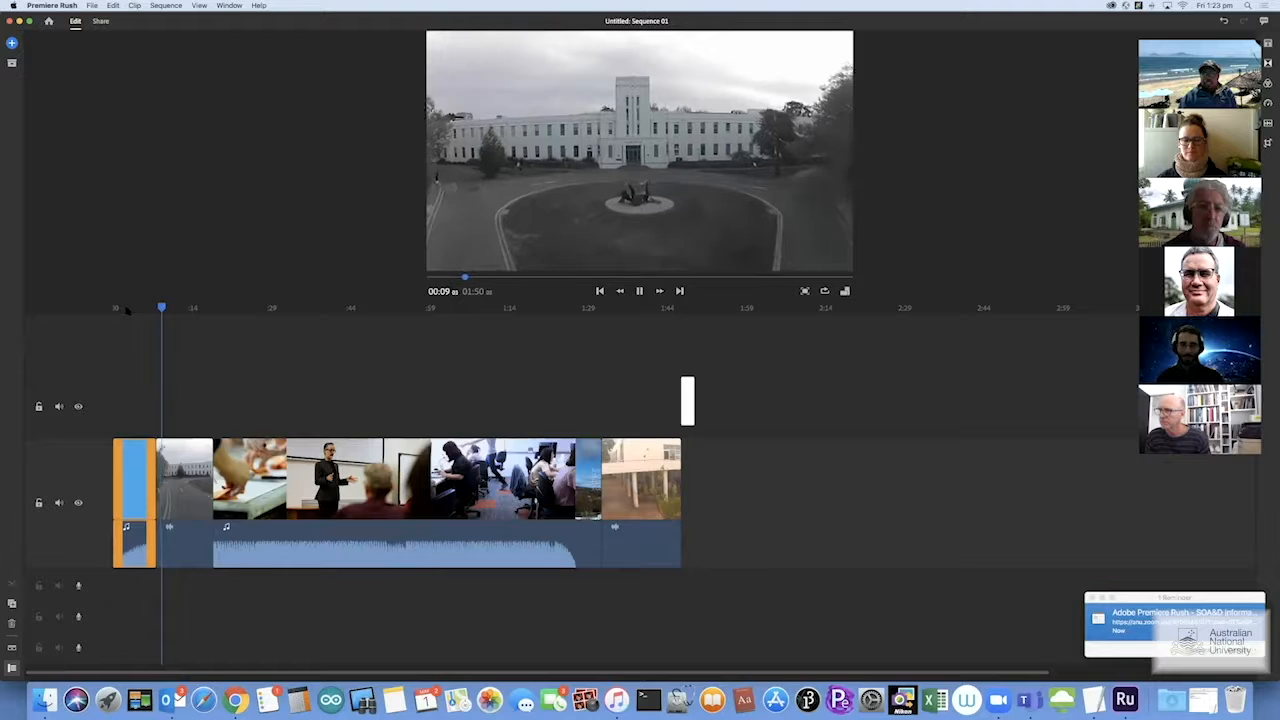
key("space")
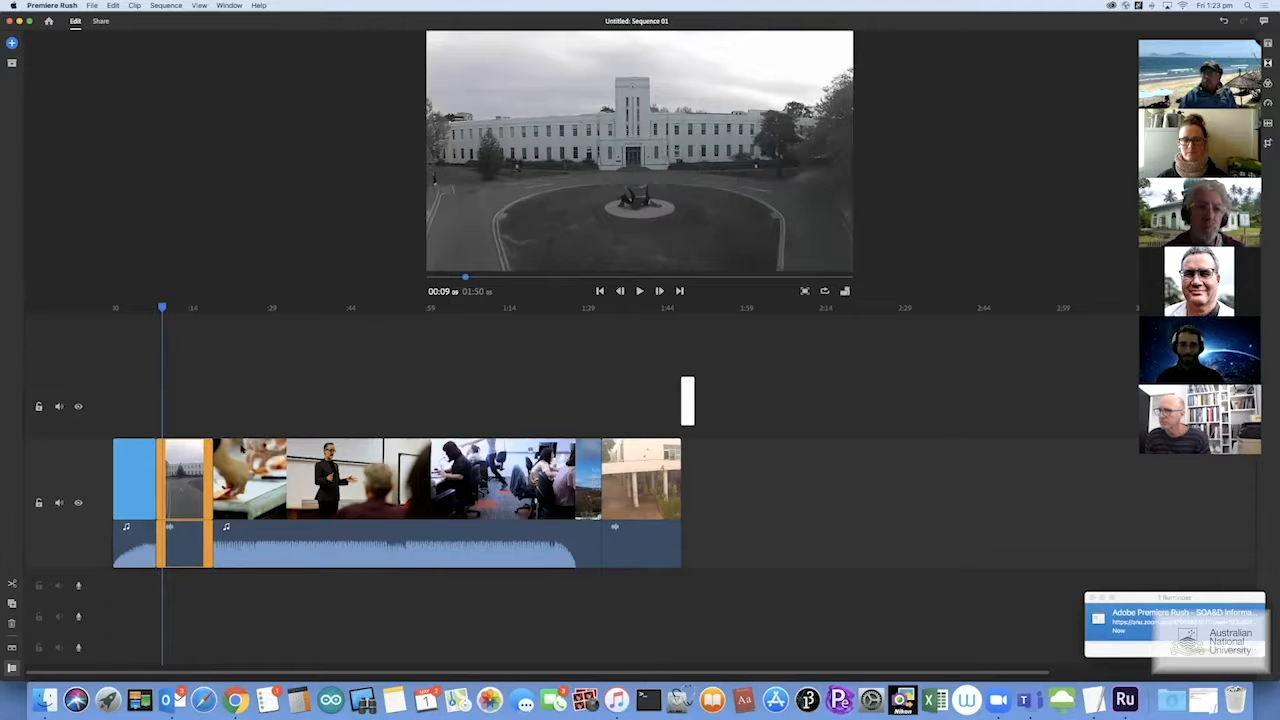
Separate the blue title clip's audio onto the track below and select the new audio clip
right_click(131, 545)
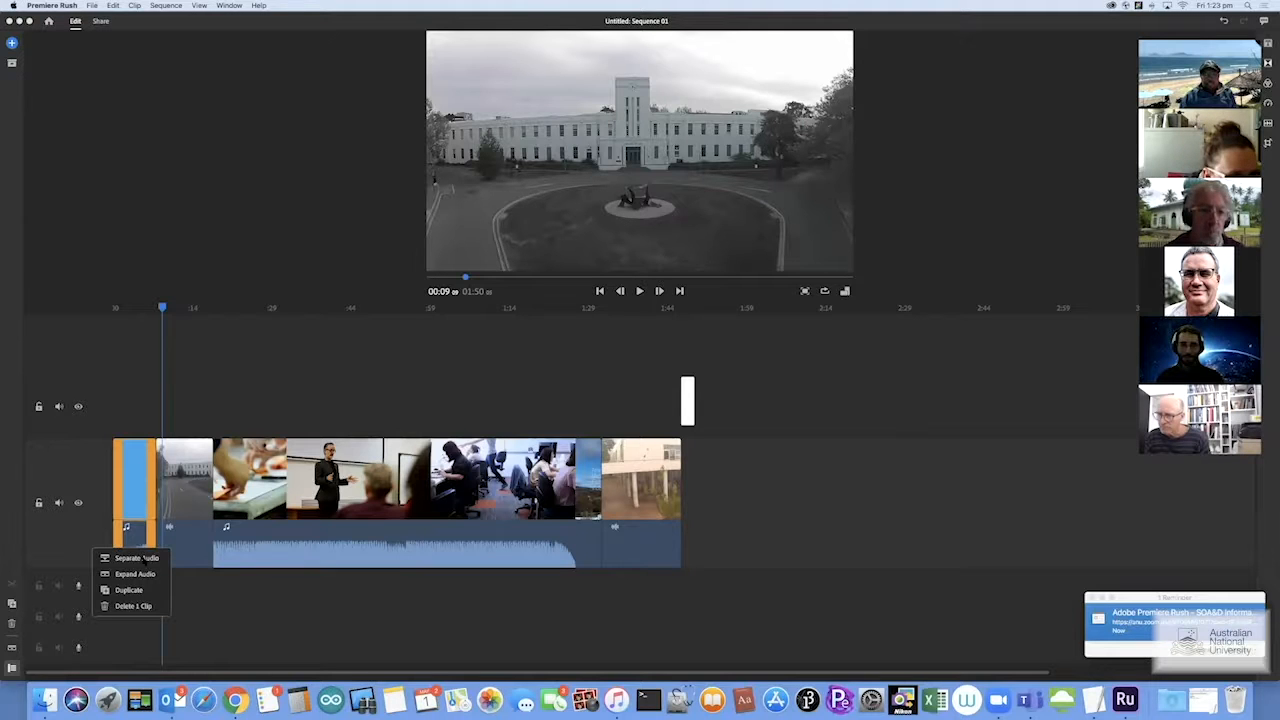
left_click(137, 558)
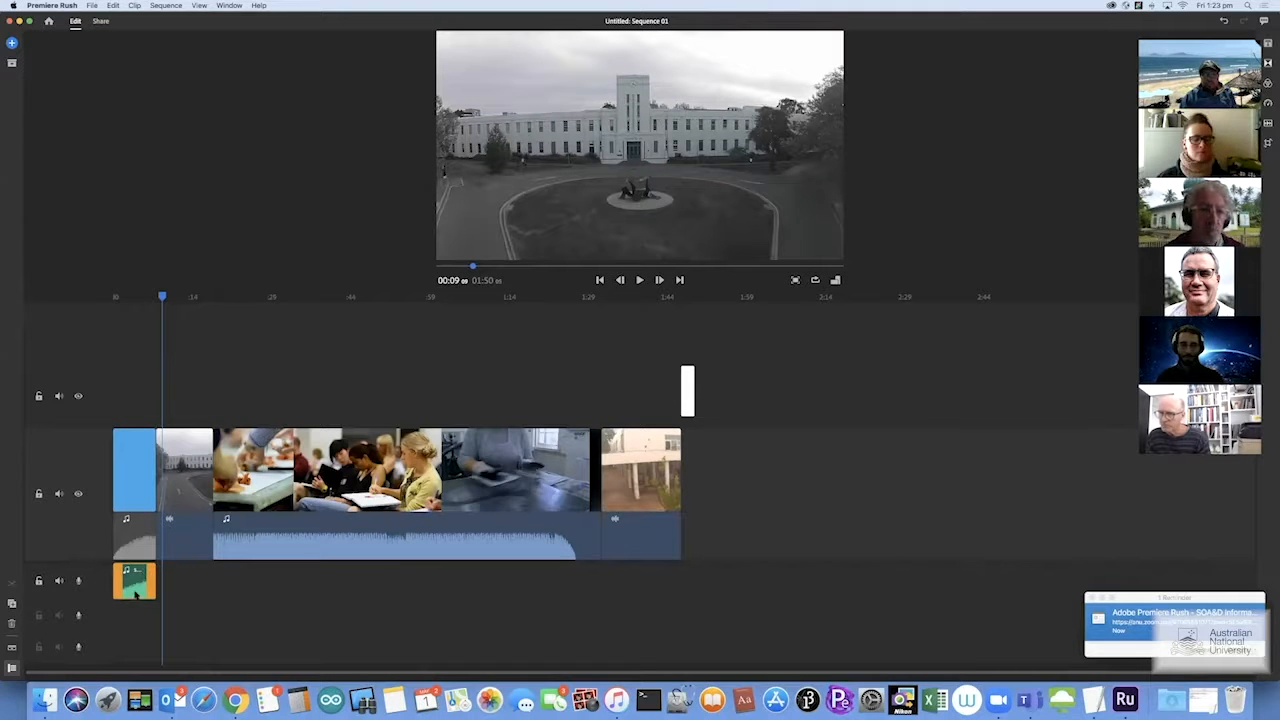
left_click(137, 584)
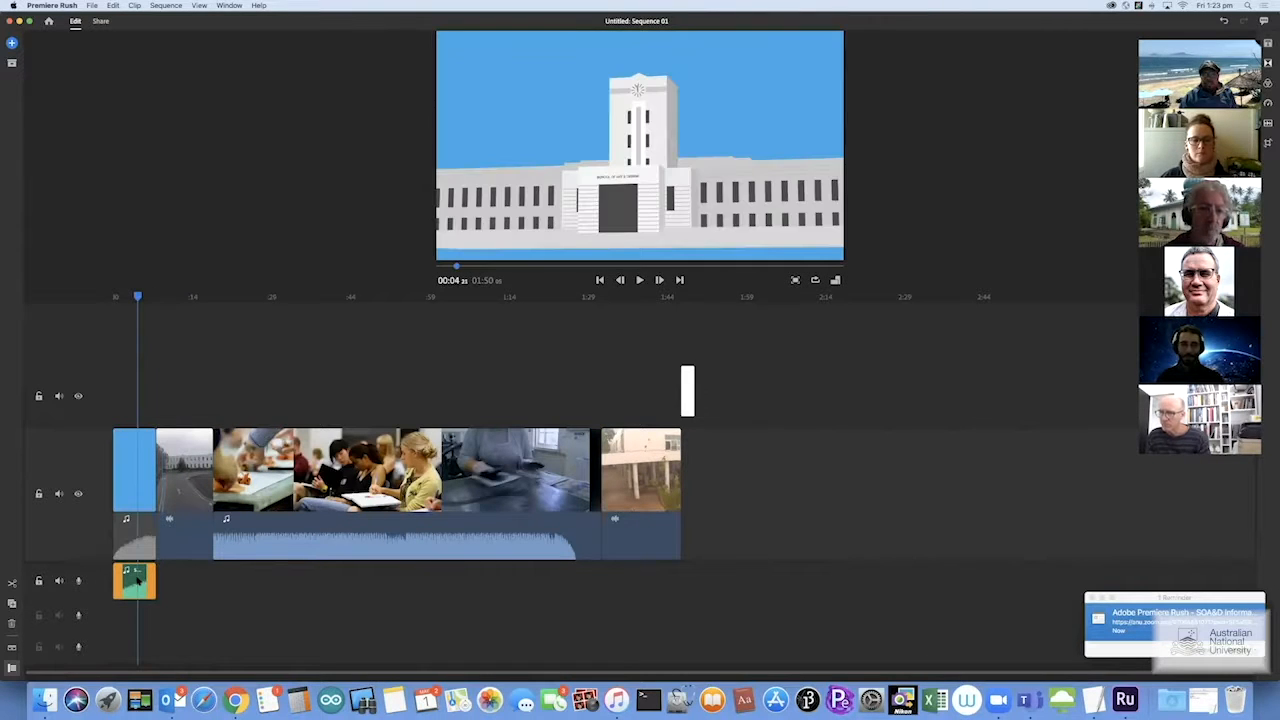
left_click(157, 582)
left_click(141, 585)
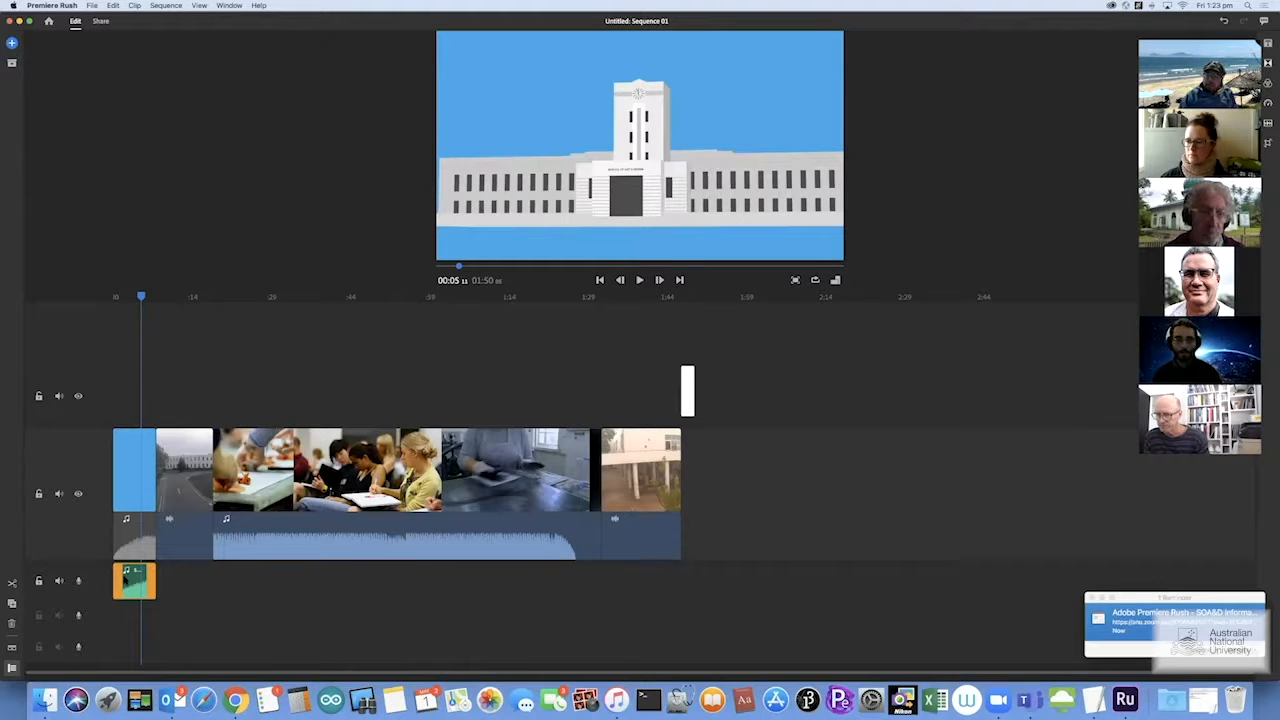
Delete the separated audio clip, undo the deletion, and reselect it
key("Delete")
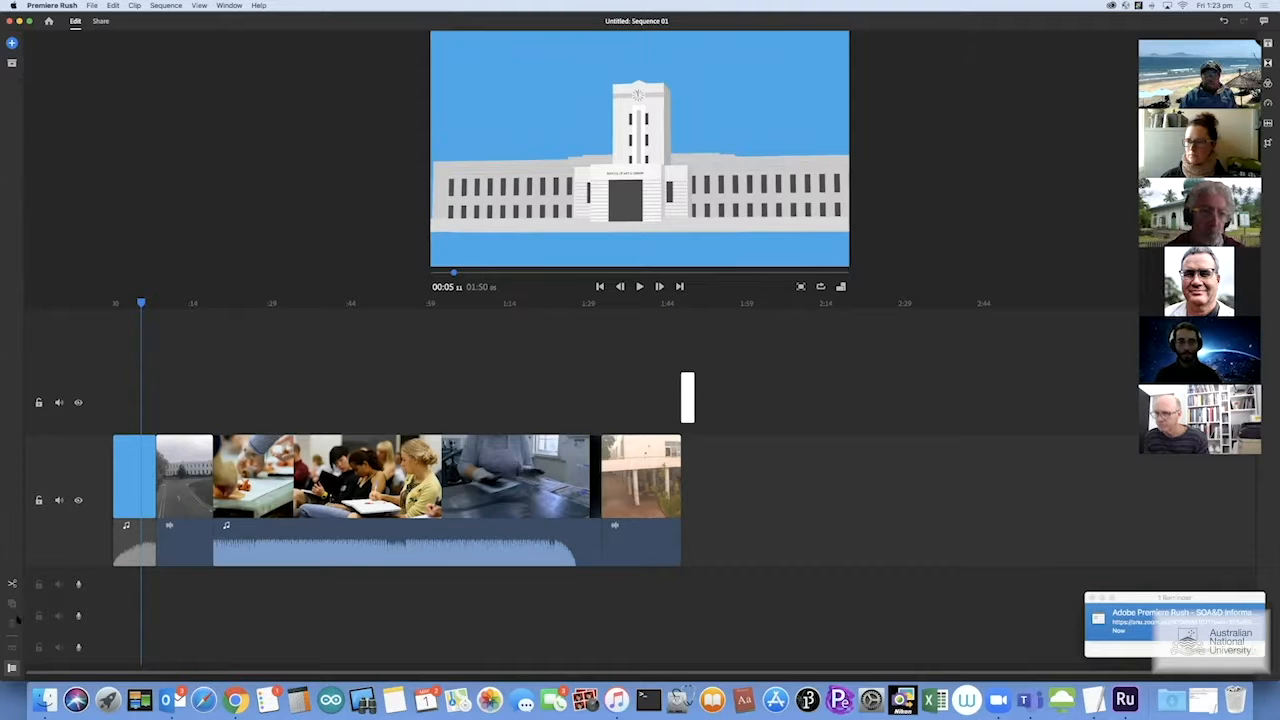
key("super+z")
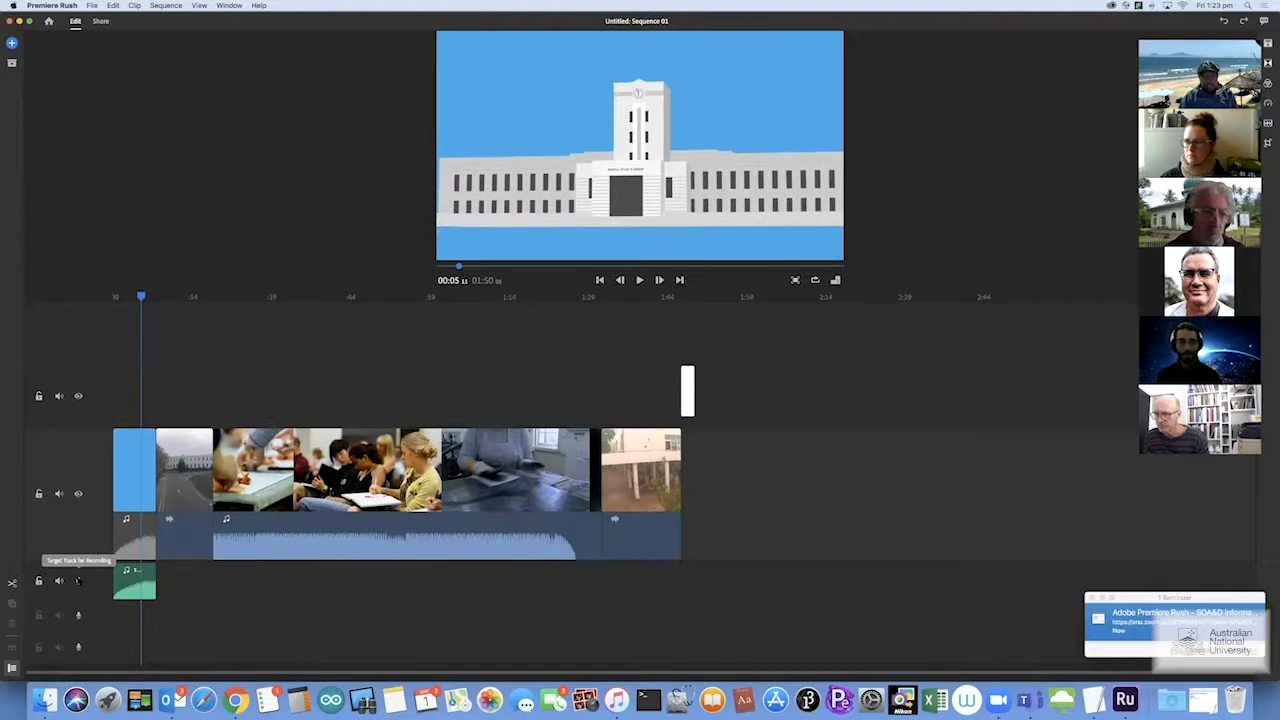
left_click(130, 582)
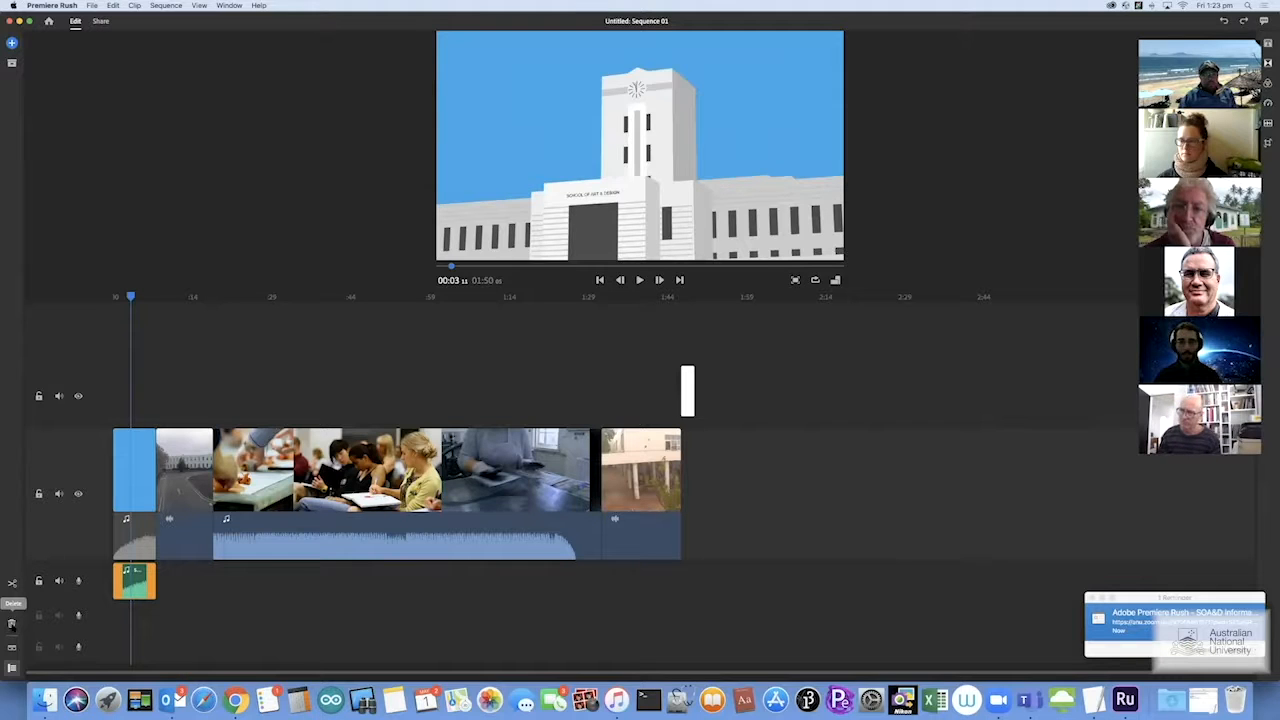
Delete the separated title audio and shift the blue overlay clip slightly earlier
left_click(12, 624)
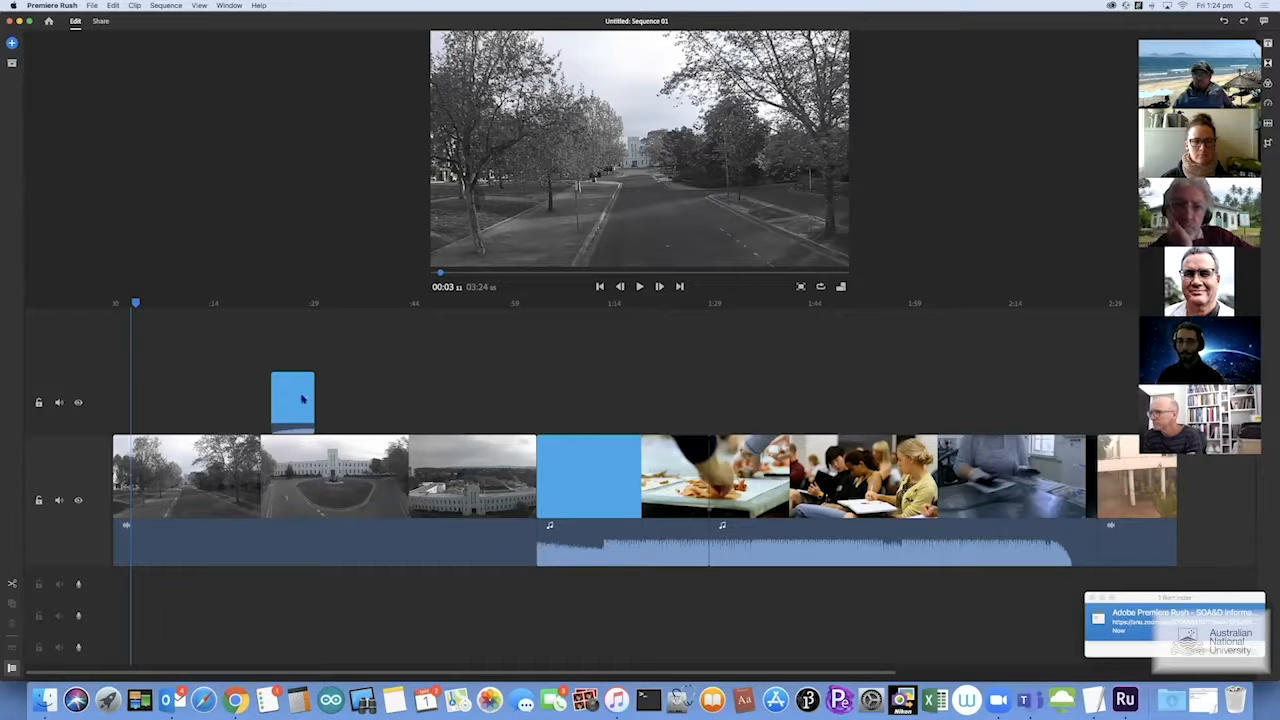
left_click_drag(292, 398, 264, 400)
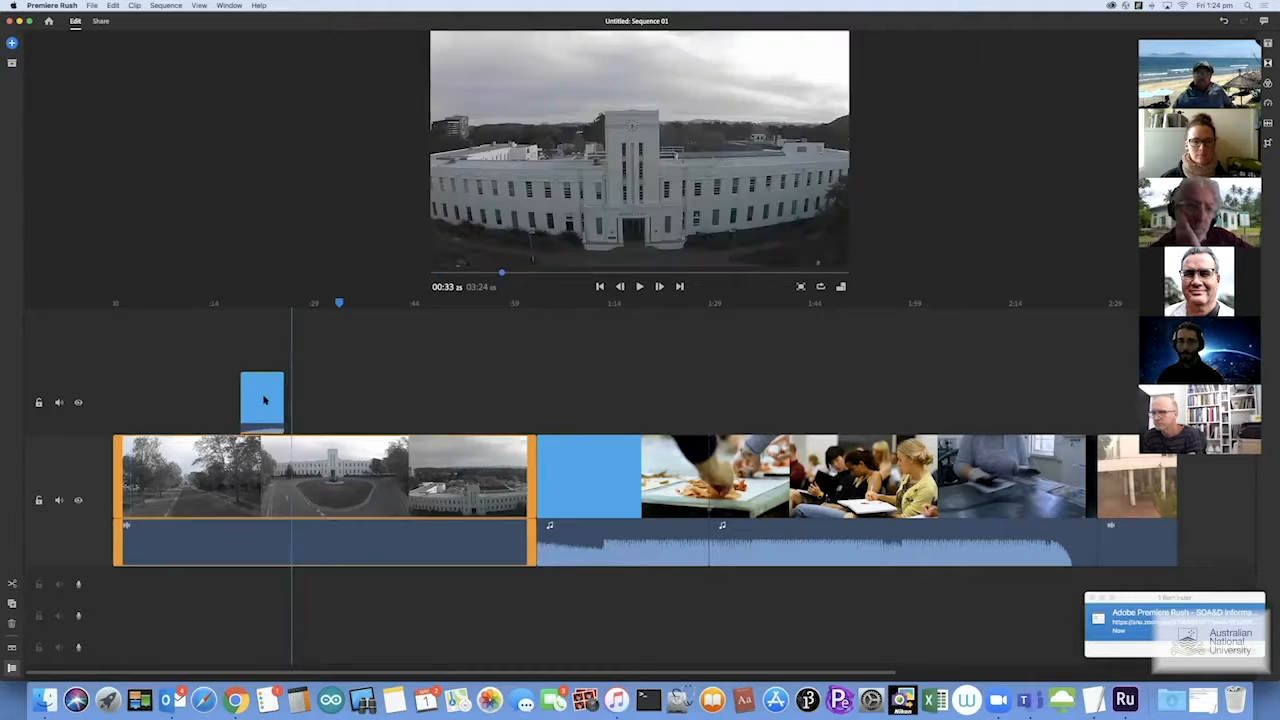
left_click(268, 400)
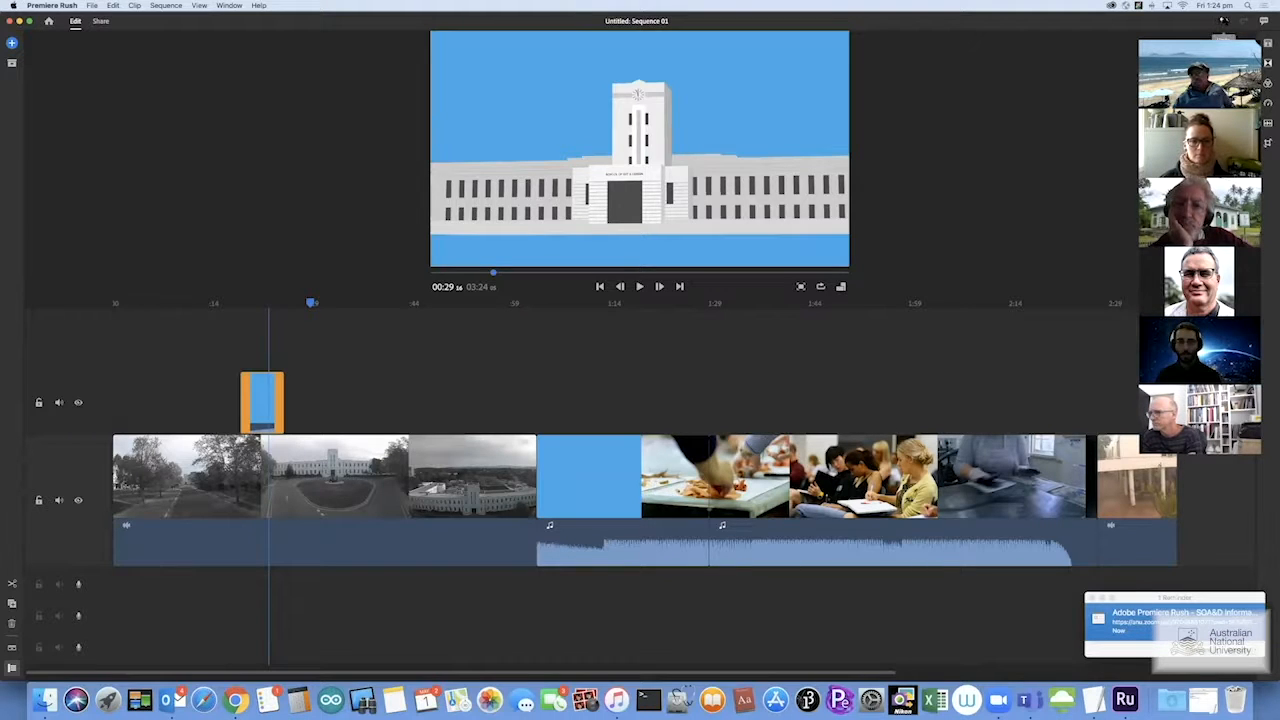
Undo twice so the campus footage leads the main track again, followed by the blue clip, at 3:32
left_click(1224, 21)
left_click(1224, 21)
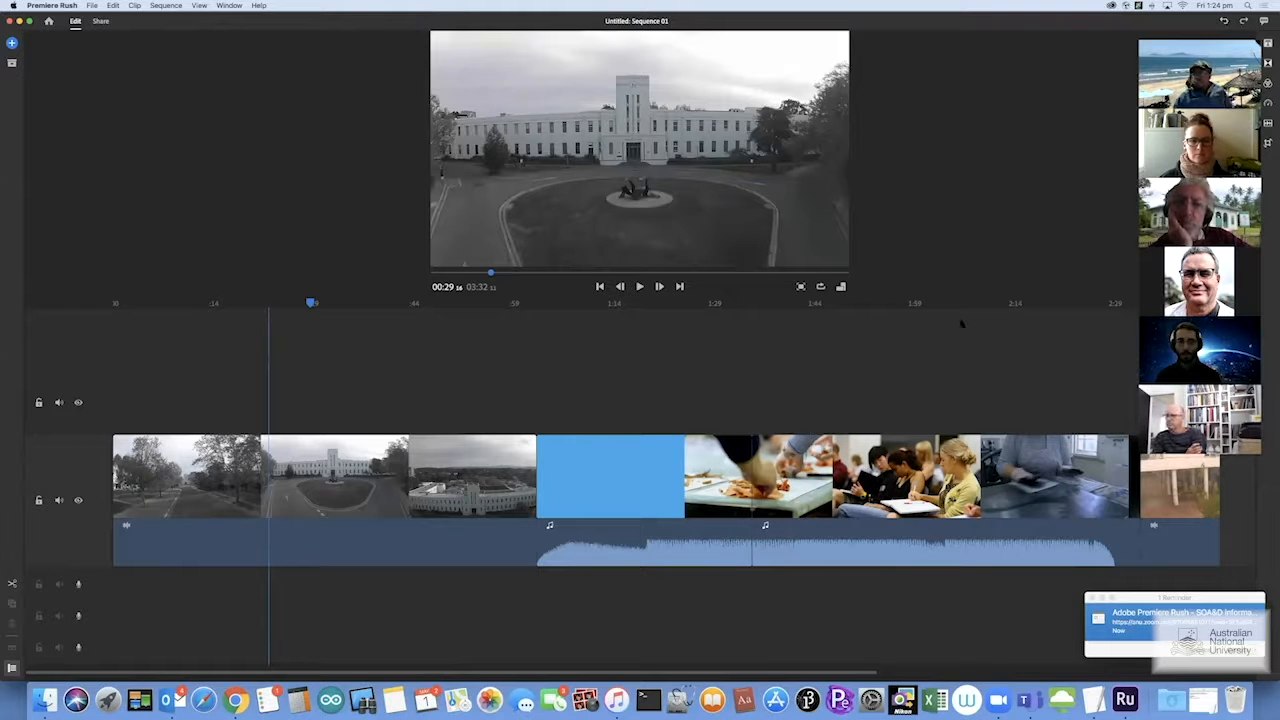
left_click(265, 318)
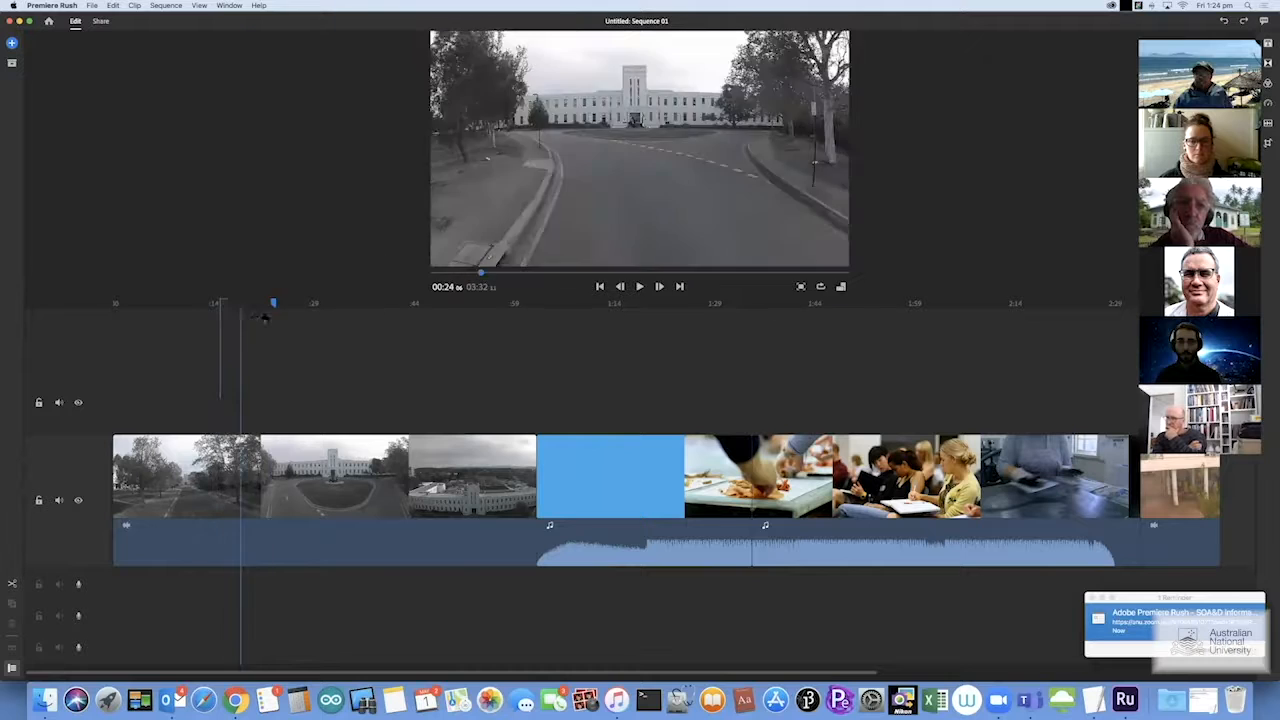
left_click(276, 318)
left_click(174, 493)
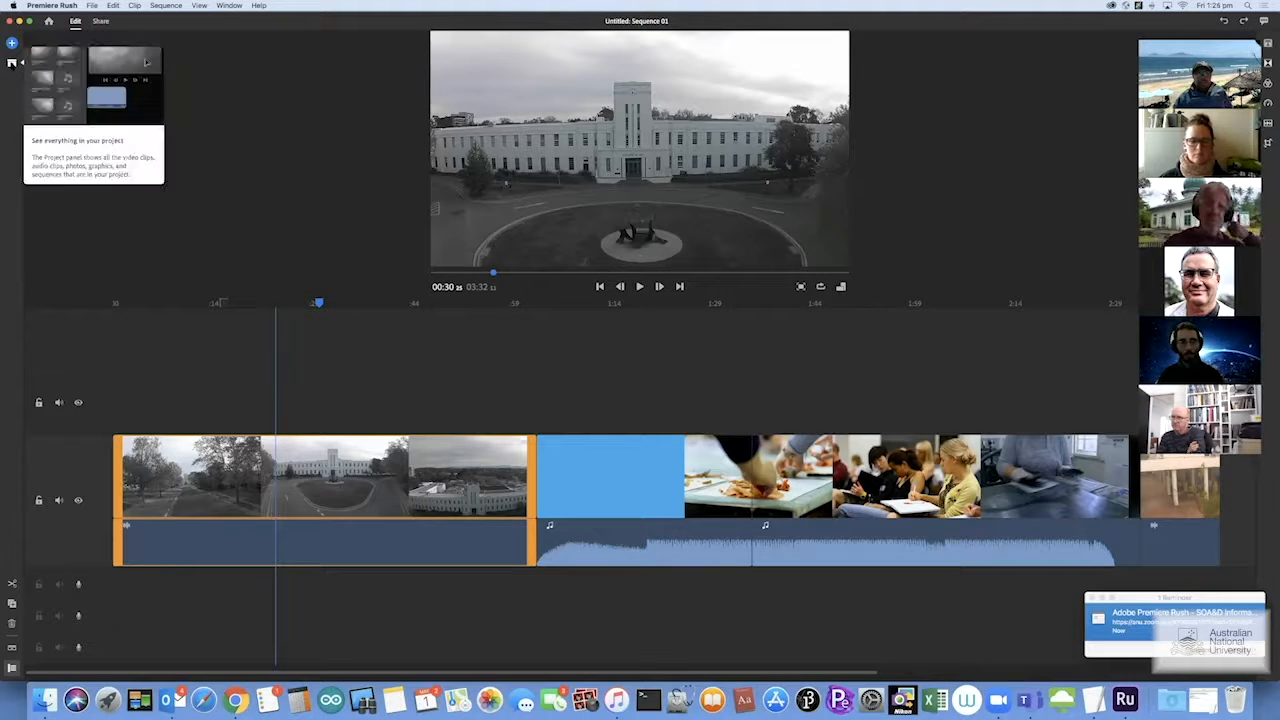
Show Project Assets listing ANU_LOGO_13.jpg, Sequence 01, SoA&D_BW.mp4, soapromo3.mp4 and TimeLapse.mp4
left_click(11, 62)
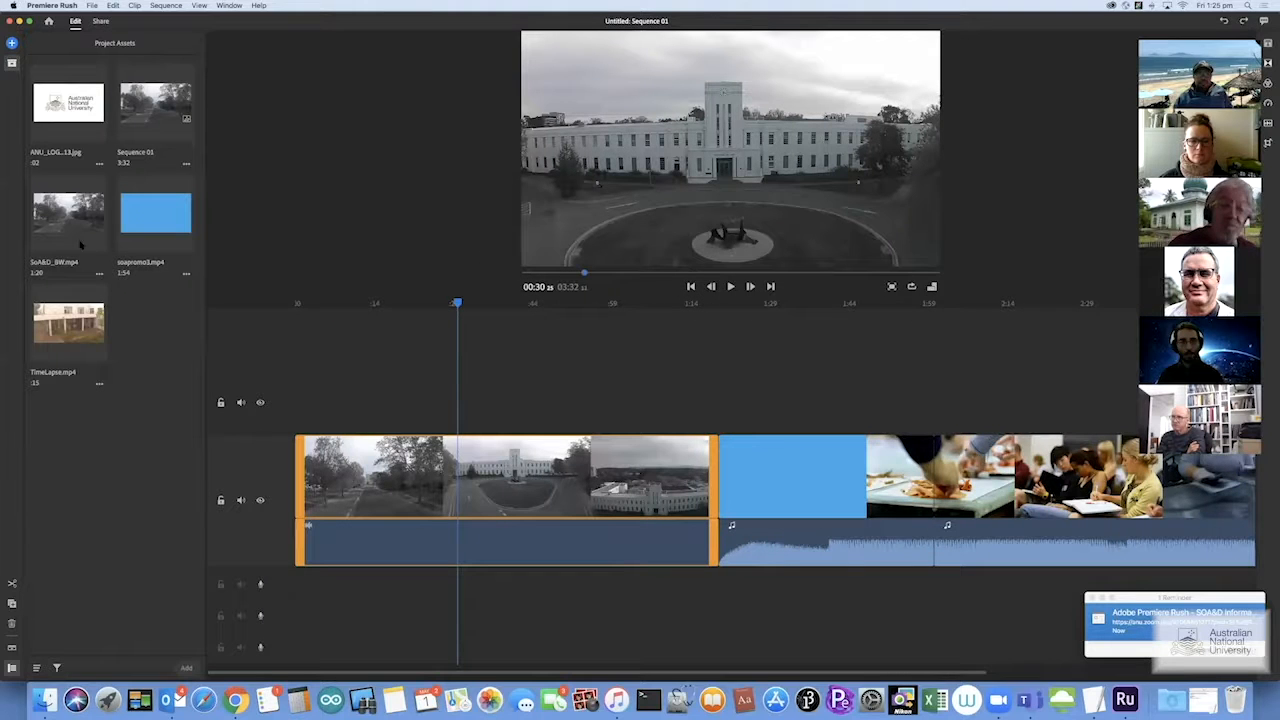
Place ANU_LOGO_13.jpg on the track above the footage from the start and extend it over a long stretch
left_click(67, 105)
left_click_drag(171, 218, 300, 400)
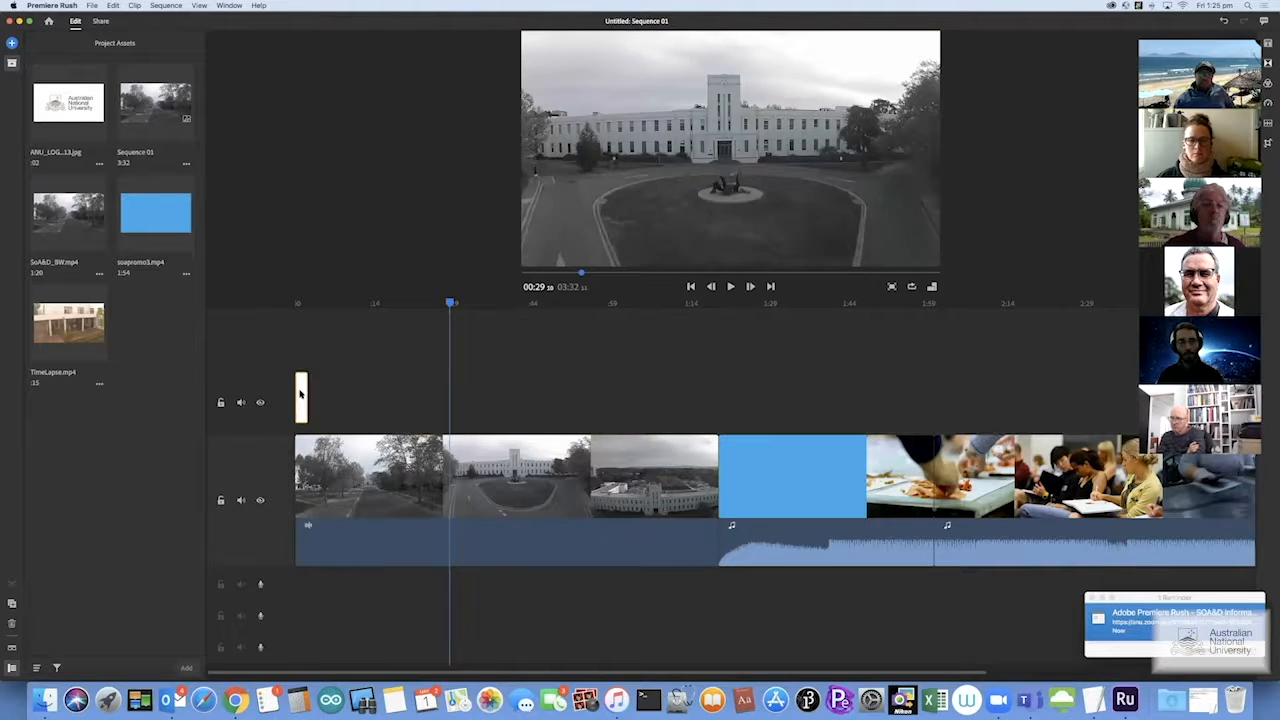
left_click(327, 470)
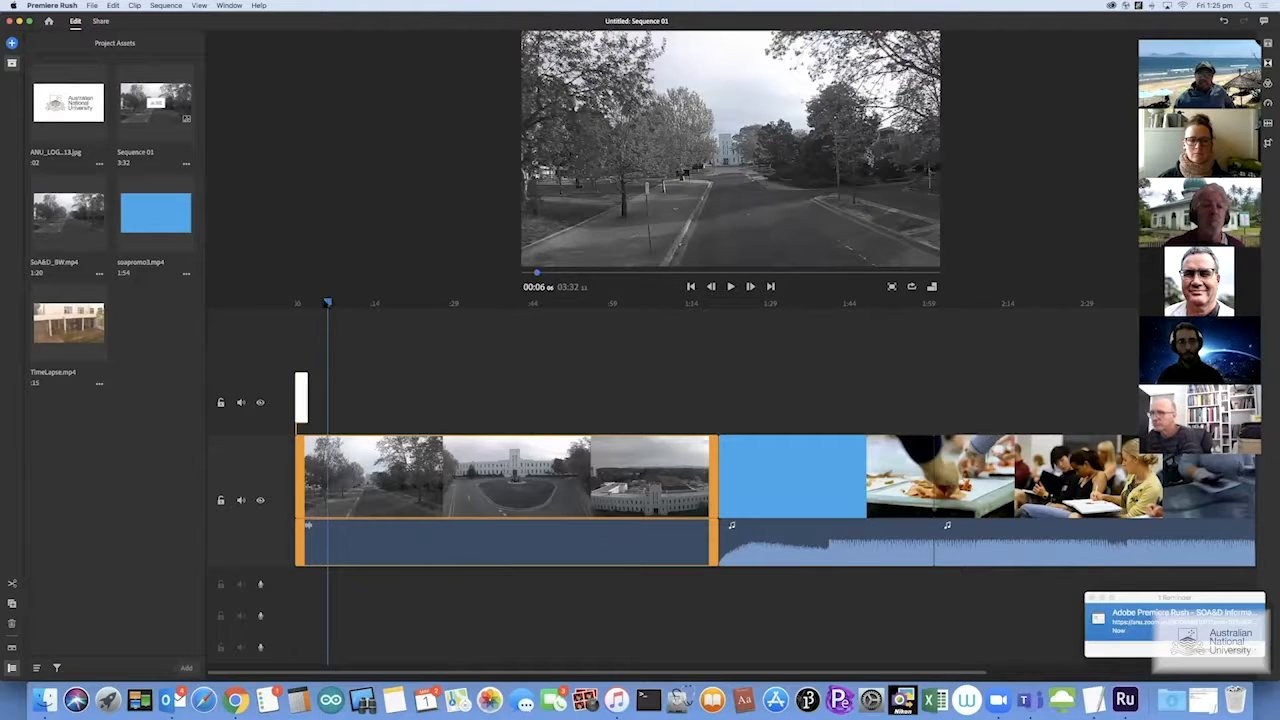
left_click(302, 397)
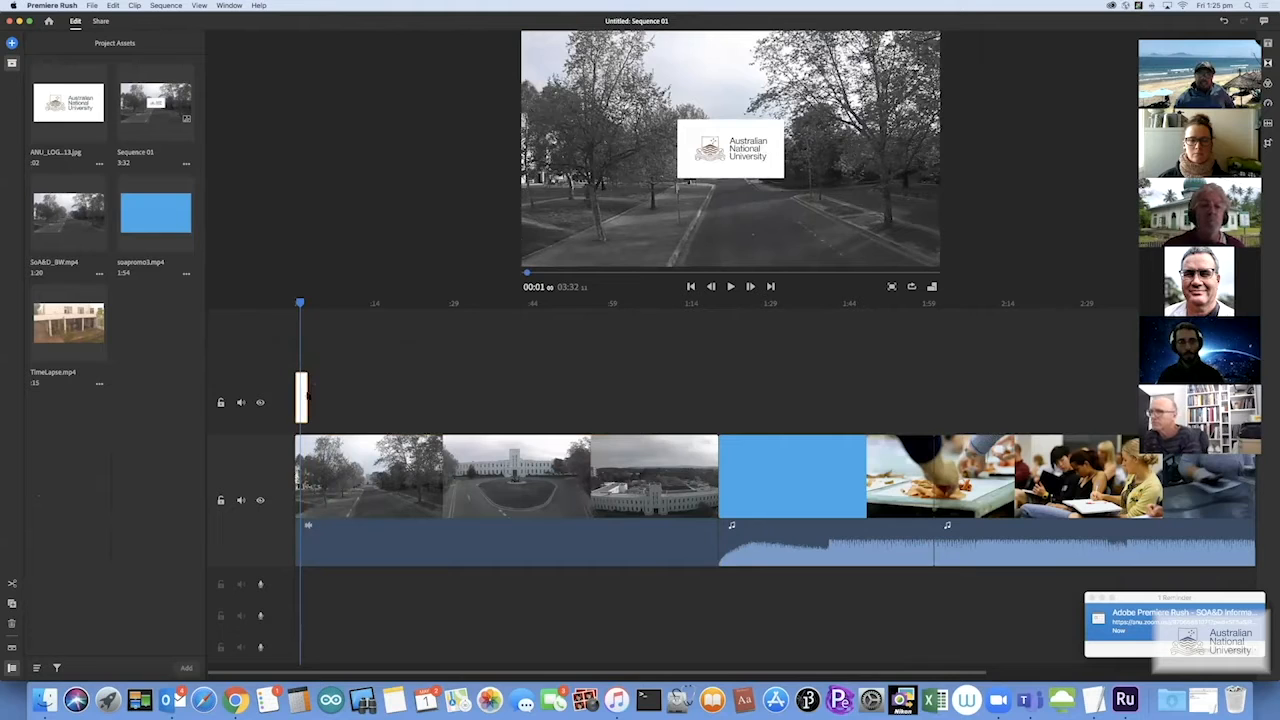
left_click_drag(307, 396, 1070, 452)
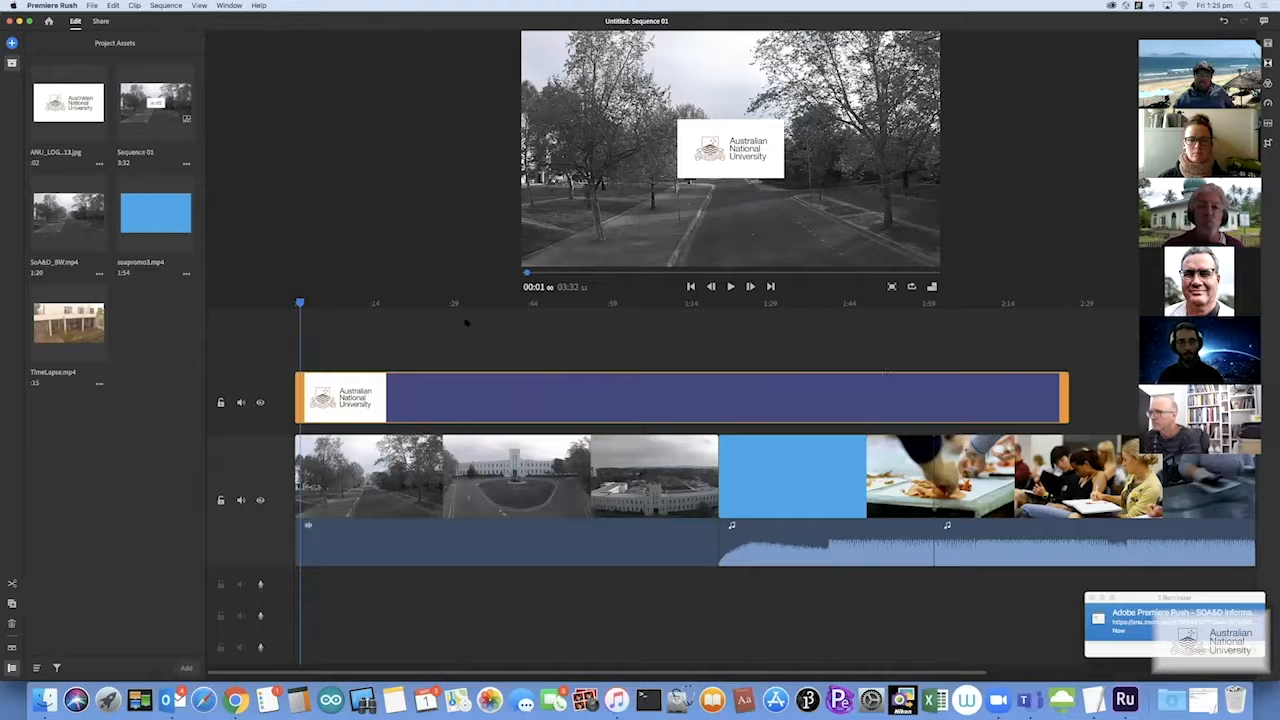
Move the ANU logo to the lower-right corner and scale it down to a small watermark
left_click(714, 147)
left_click_drag(719, 140, 882, 235)
left_click_drag(826, 202, 911, 252)
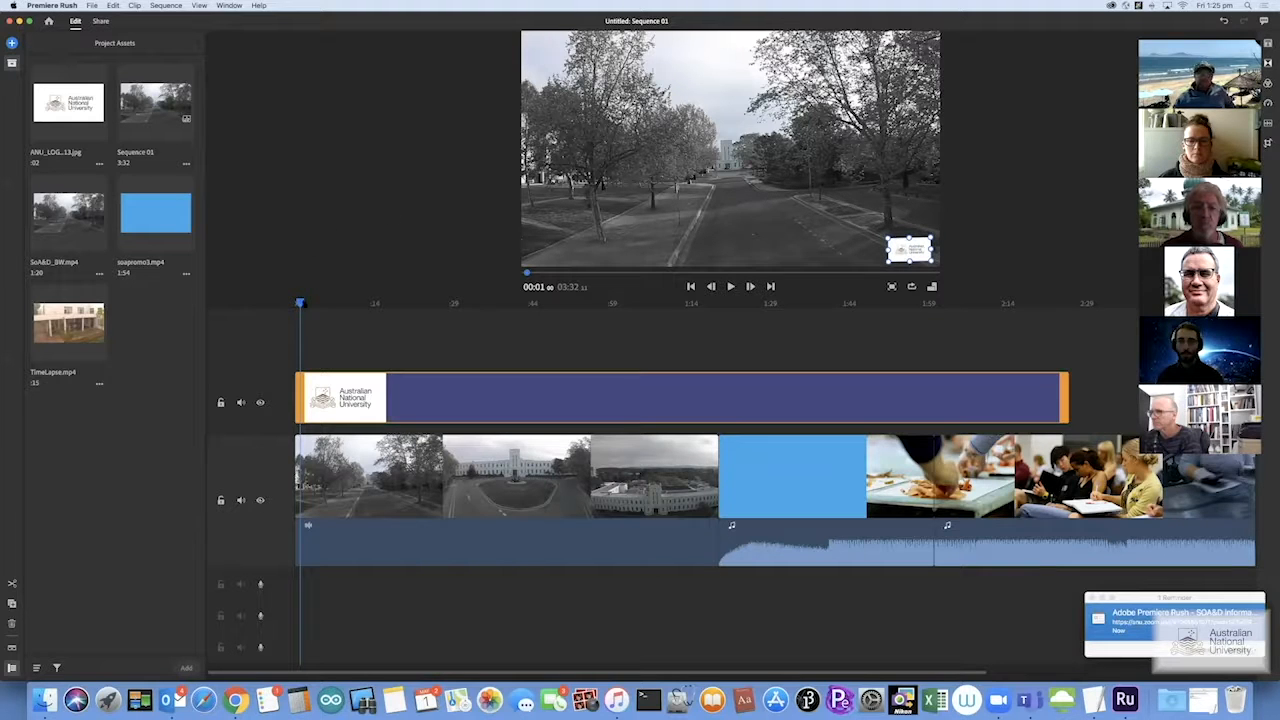
Play the sequence from the start to check the logo, then stop playback
left_click_drag(298, 301, 294, 301)
key("space")
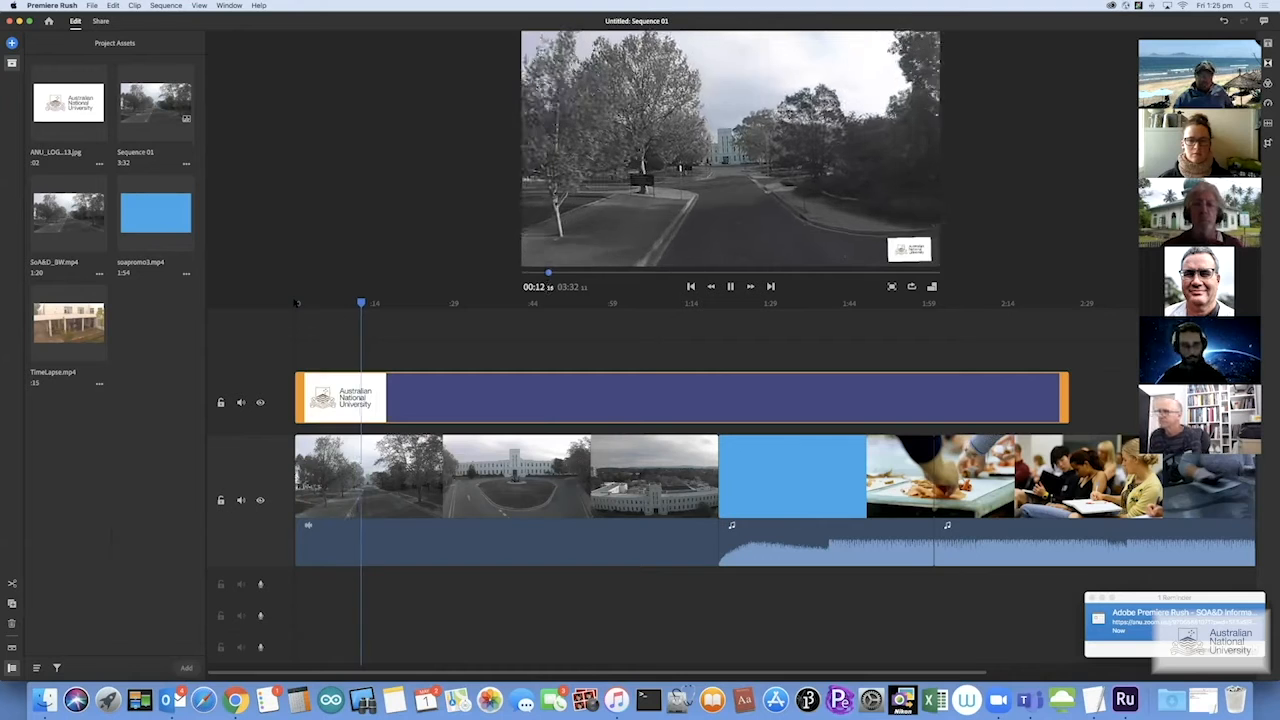
key("space")
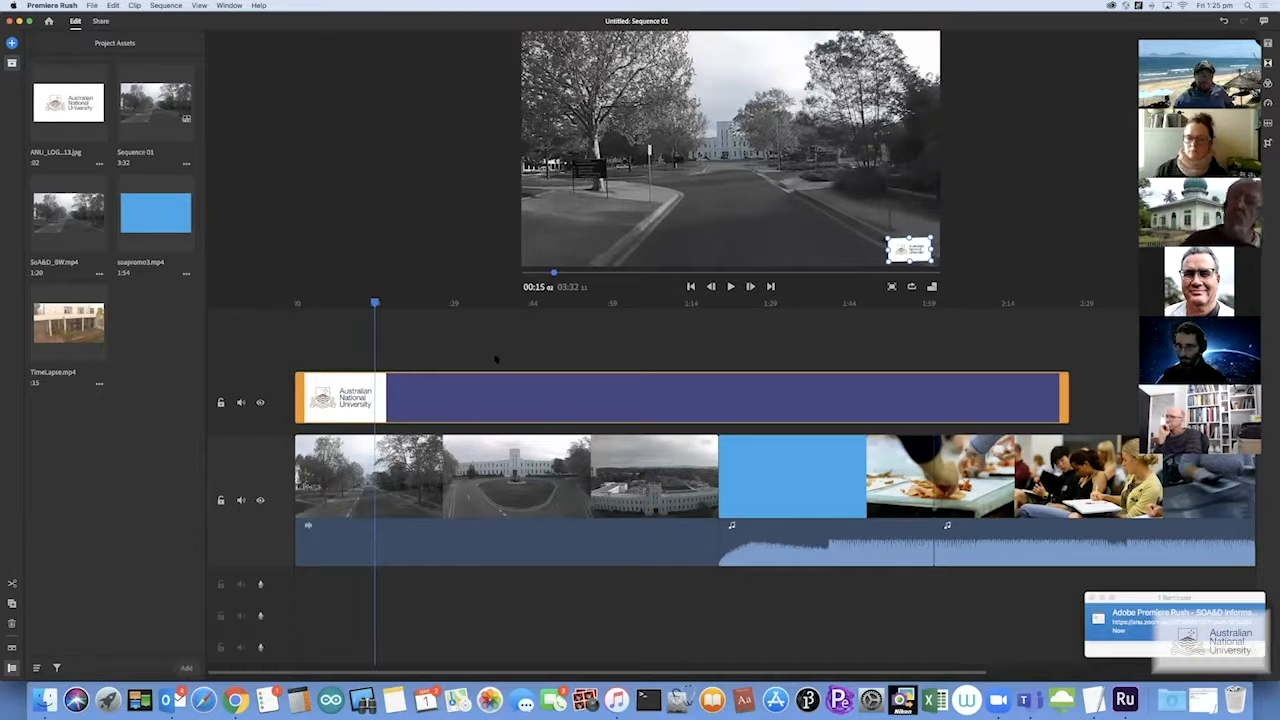
scroll(480, 360, "right", 10)
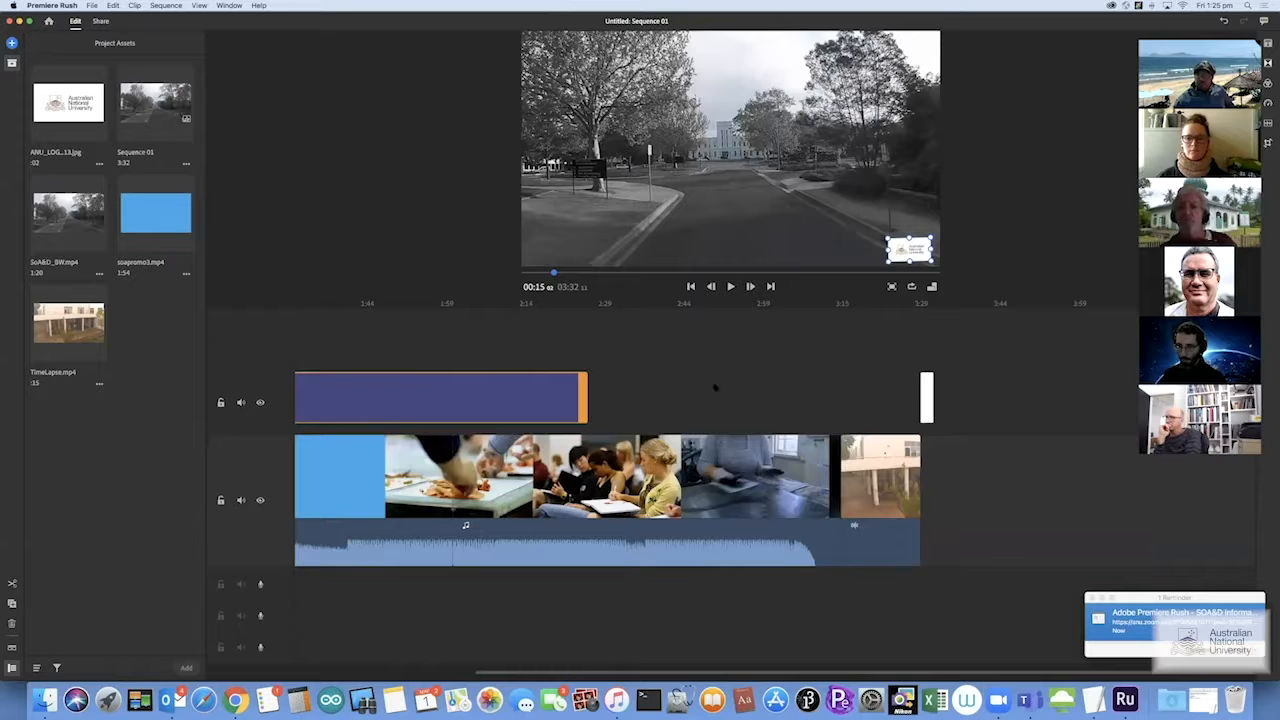
left_click_drag(880, 474, 648, 340)
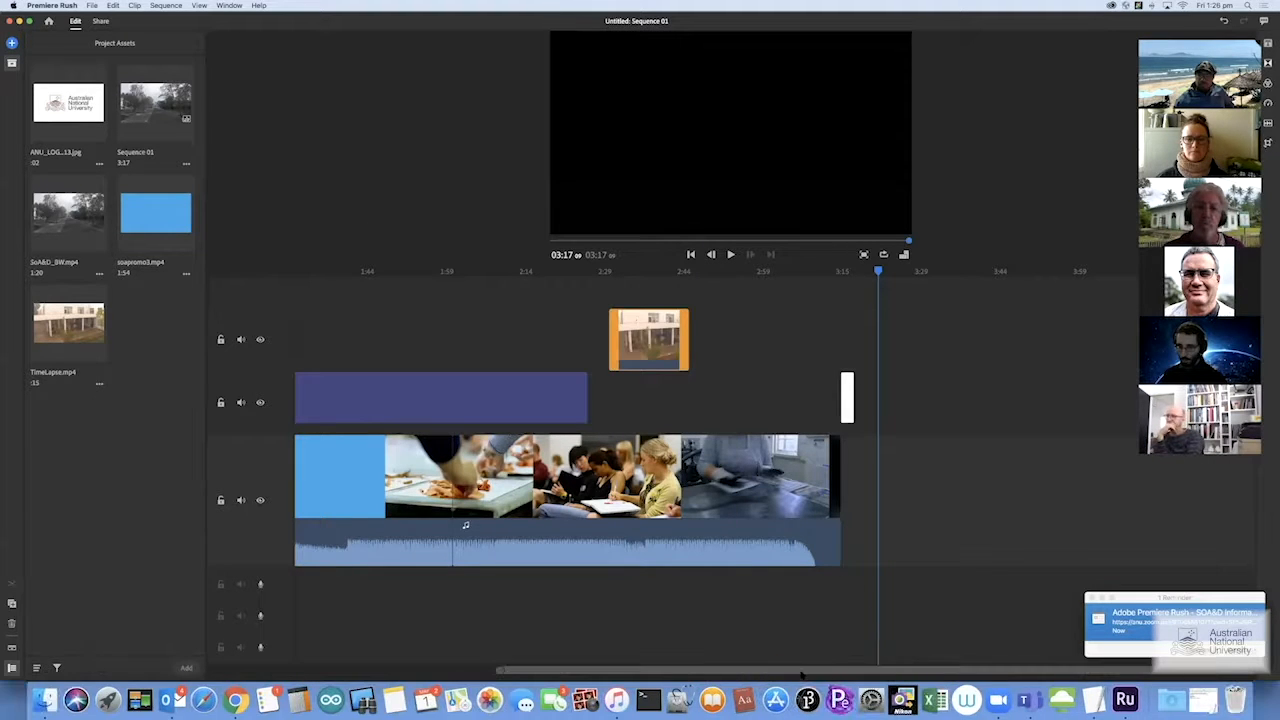
left_click_drag(1248, 671, 1192, 671)
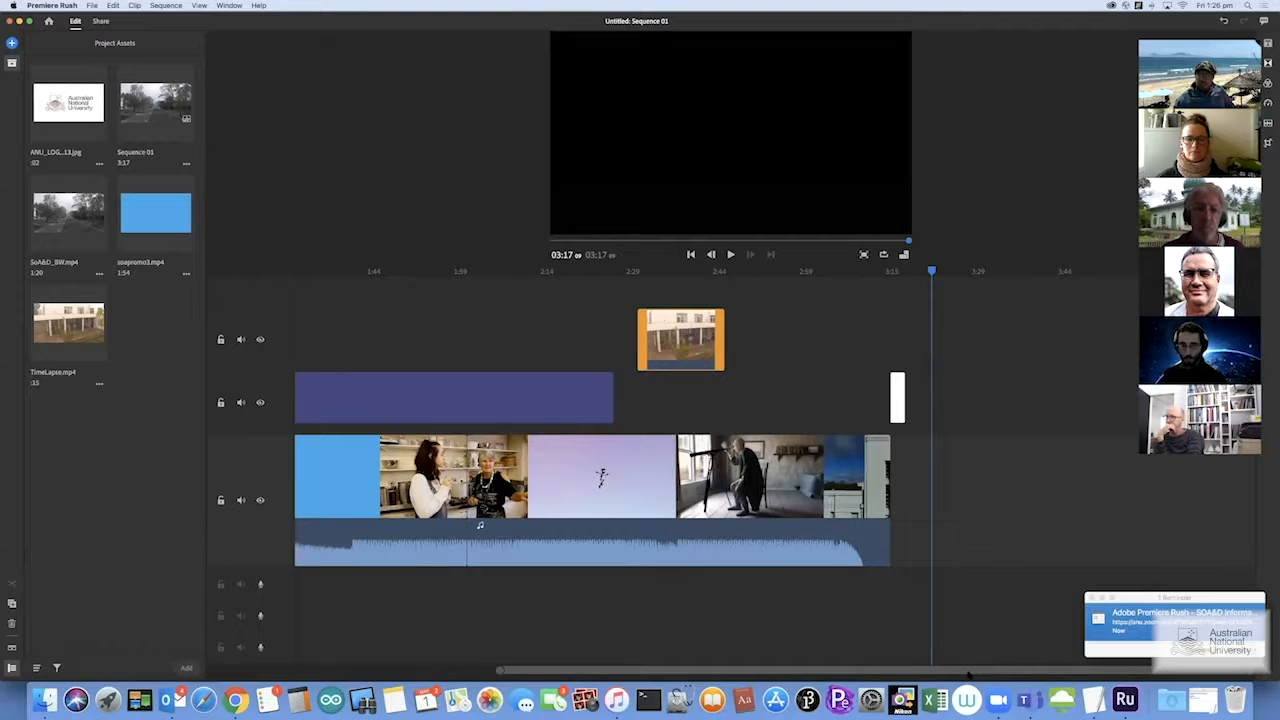
left_click_drag(629, 676, 399, 662)
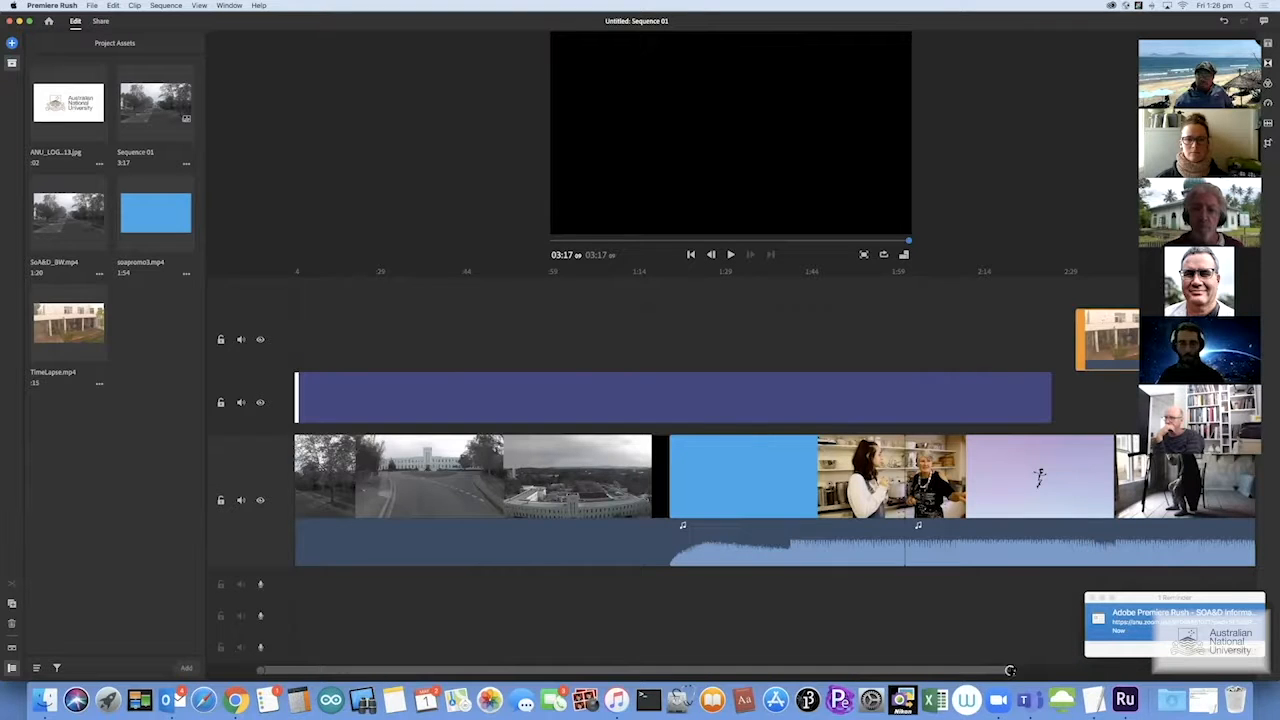
left_click_drag(1012, 671, 857, 668)
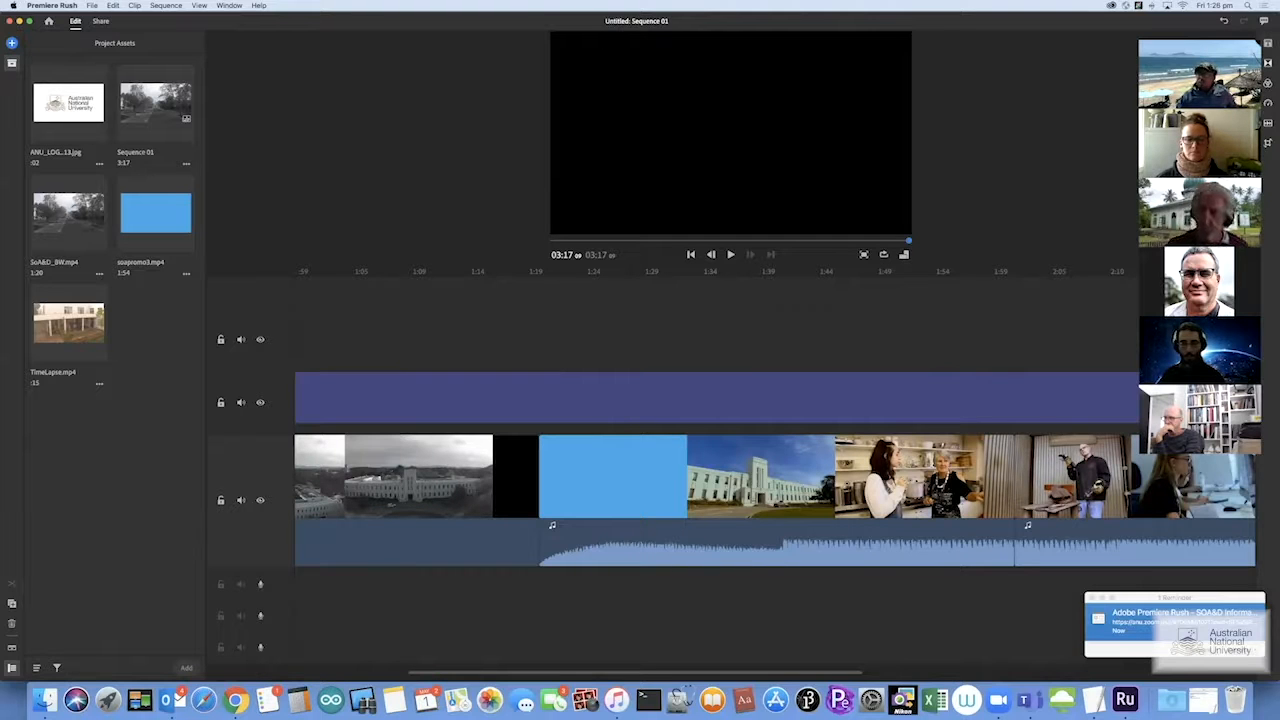
left_click(470, 296)
left_click_drag(471, 271, 402, 268)
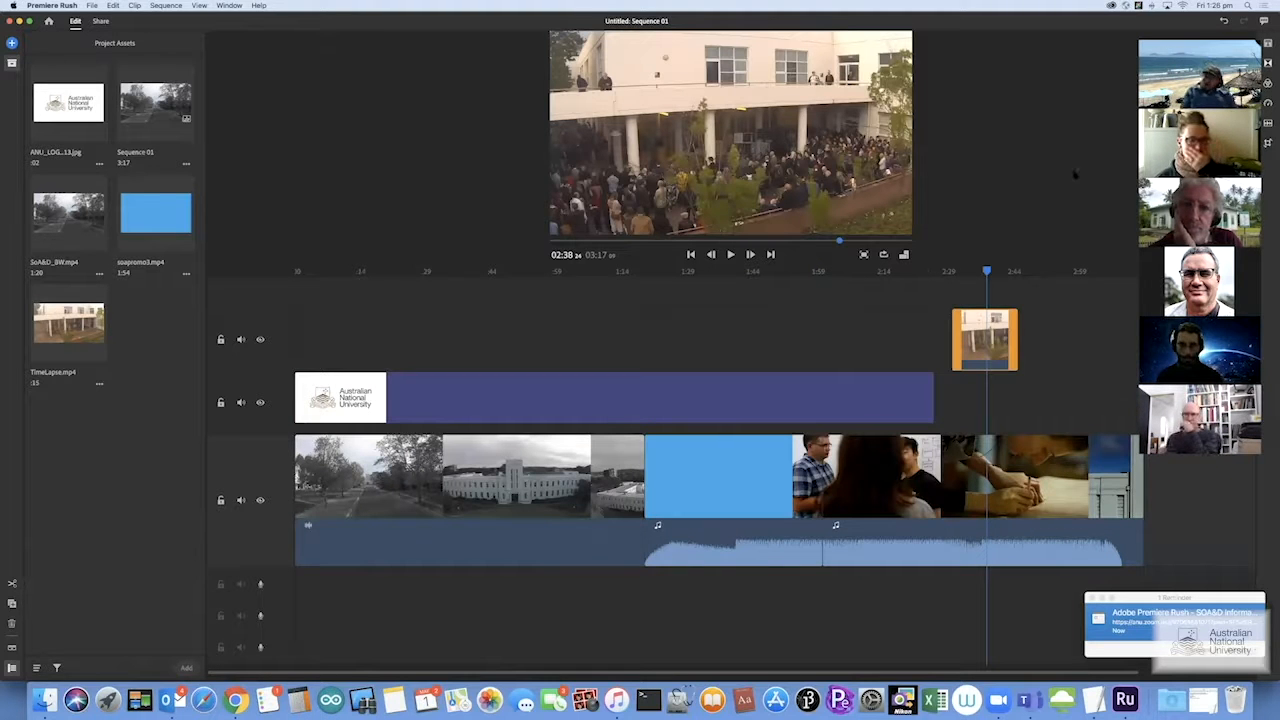
left_click(1223, 20)
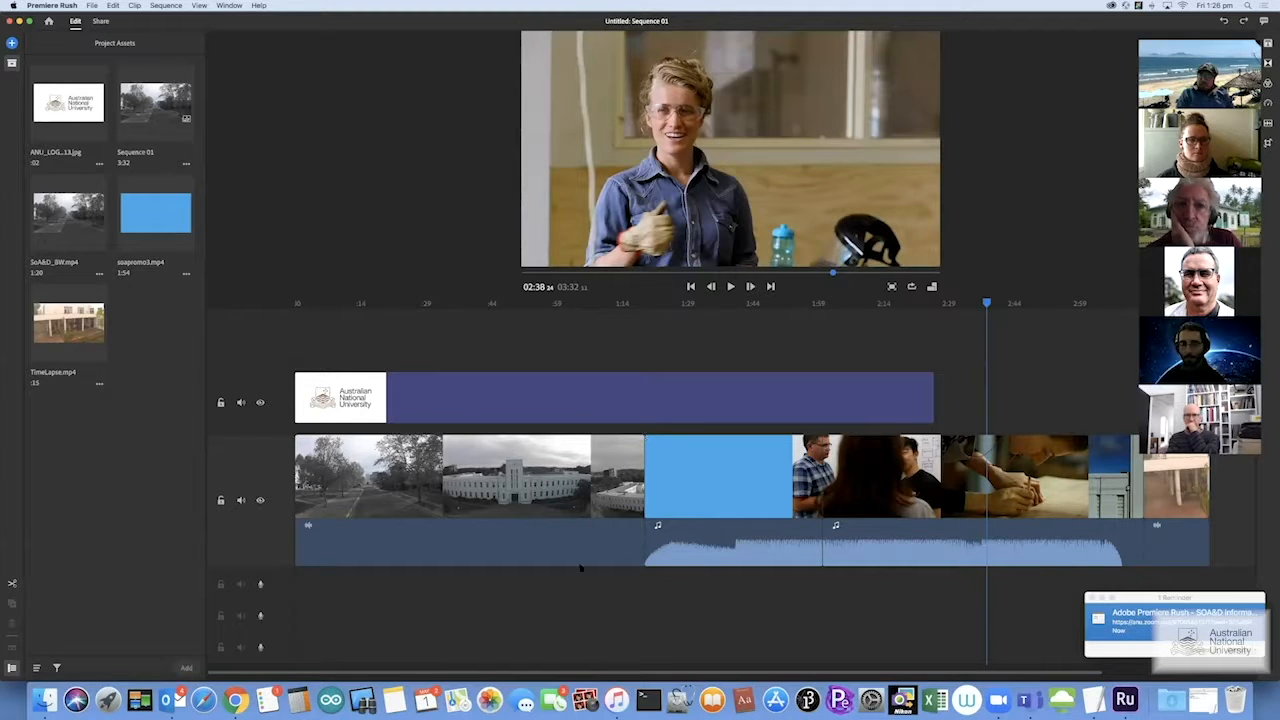
left_click(566, 477)
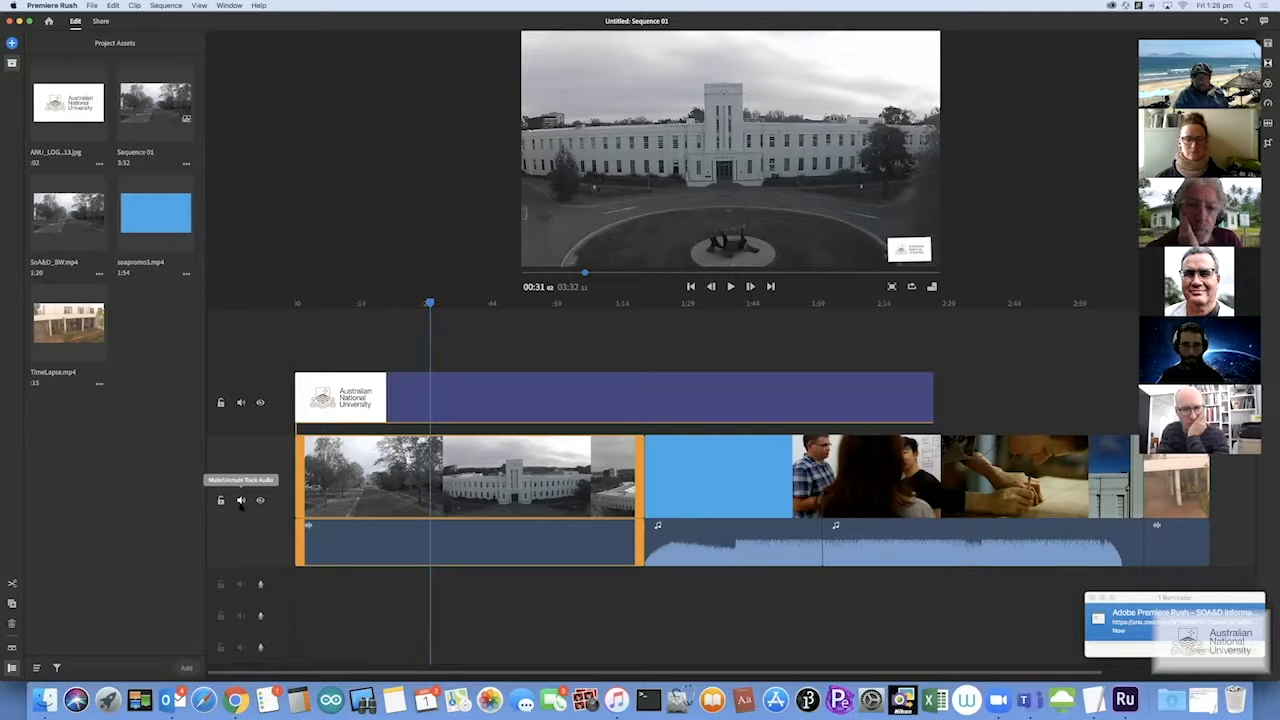
Separate the blue soapromo3 clip's audio onto its own audio track
right_click(708, 508)
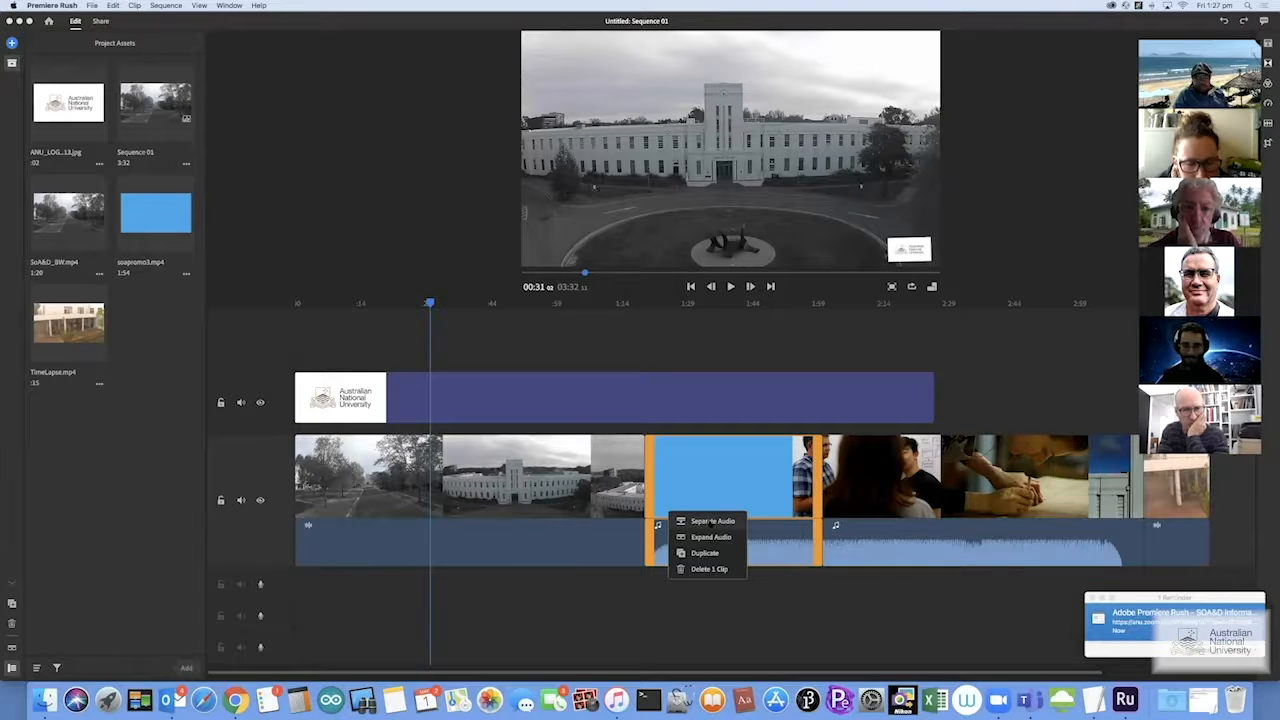
left_click(712, 521)
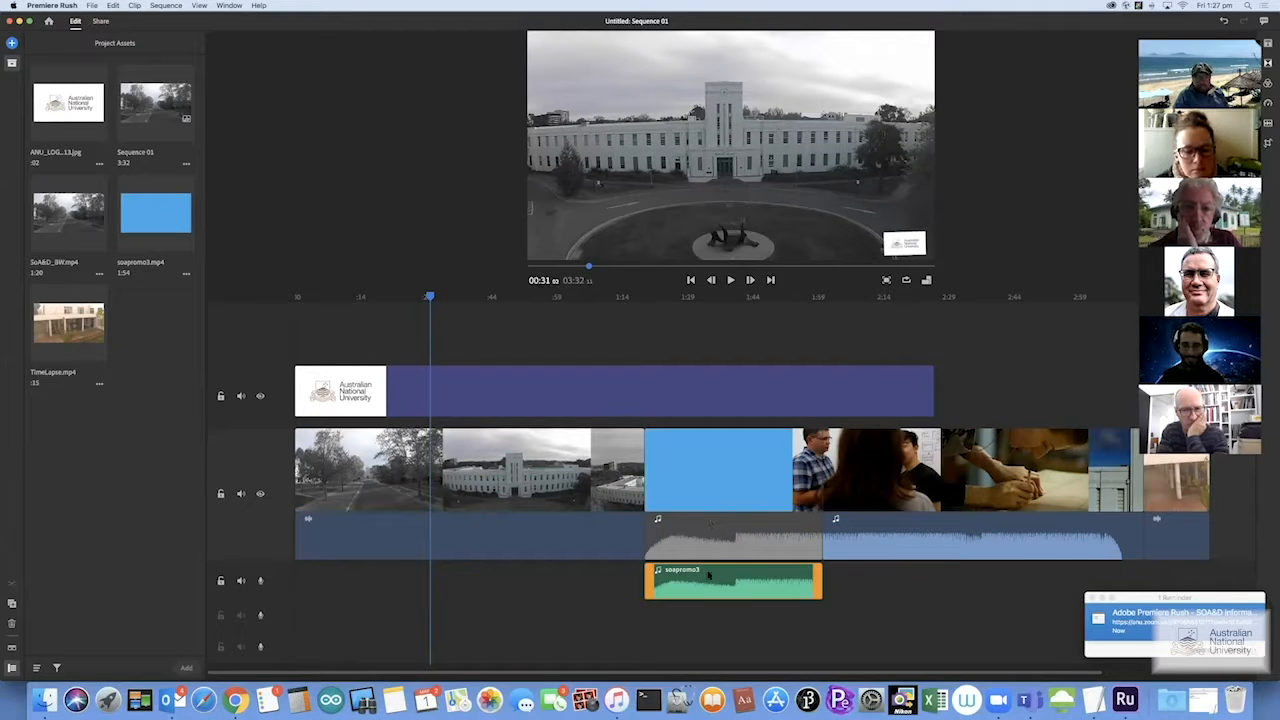
left_click(709, 574)
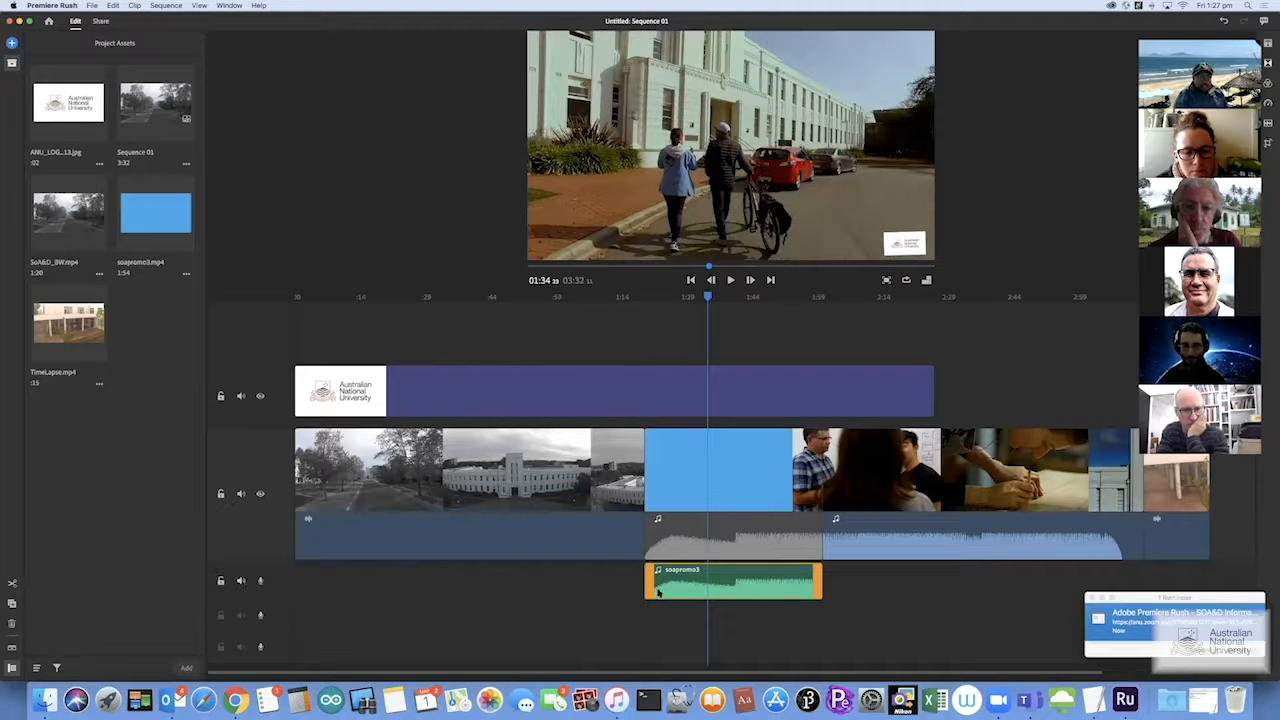
Trim the start of the soapromo3 audio clip, shift it slightly earlier, then delete it
left_click_drag(647, 582, 728, 583)
left_click(732, 580)
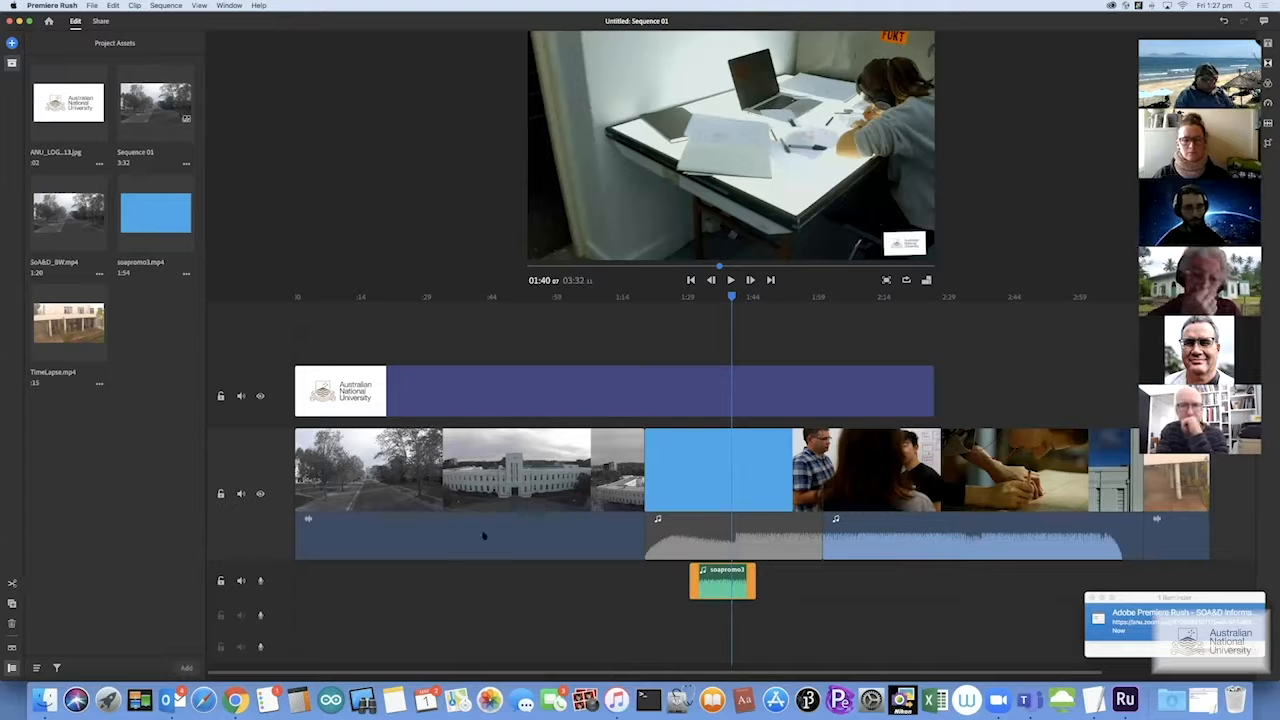
left_click(710, 585)
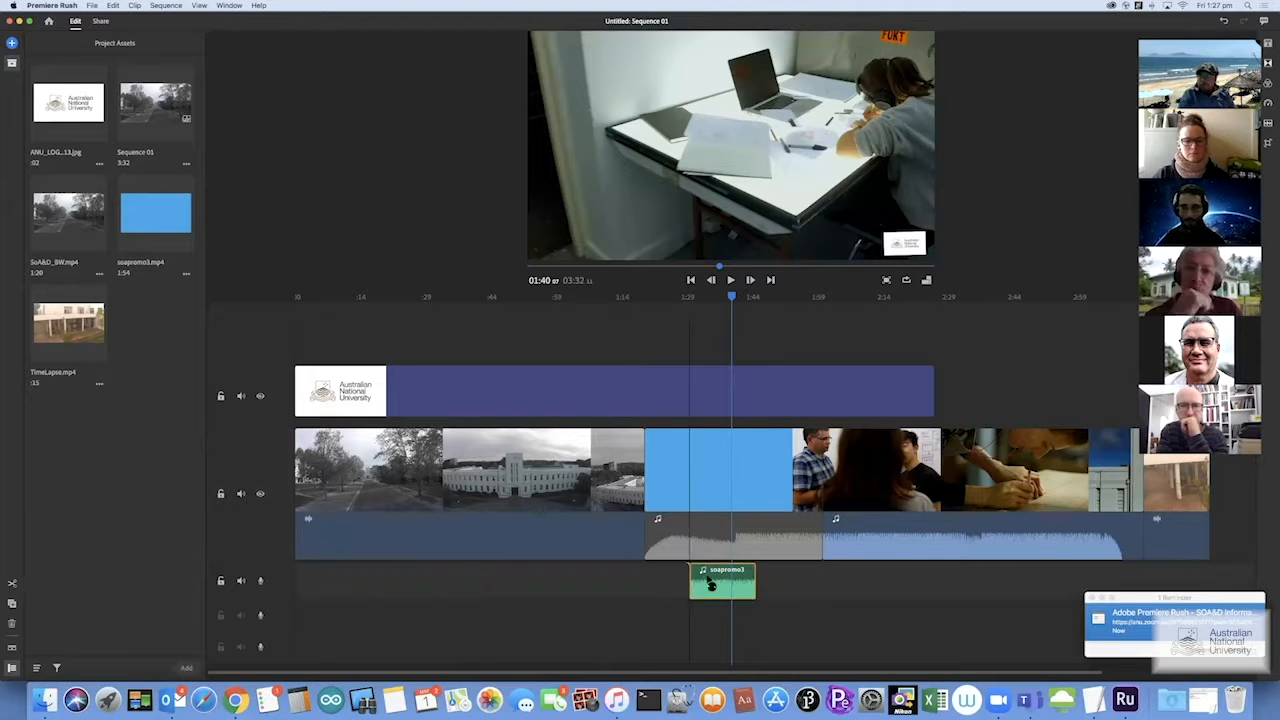
left_click_drag(710, 585, 685, 585)
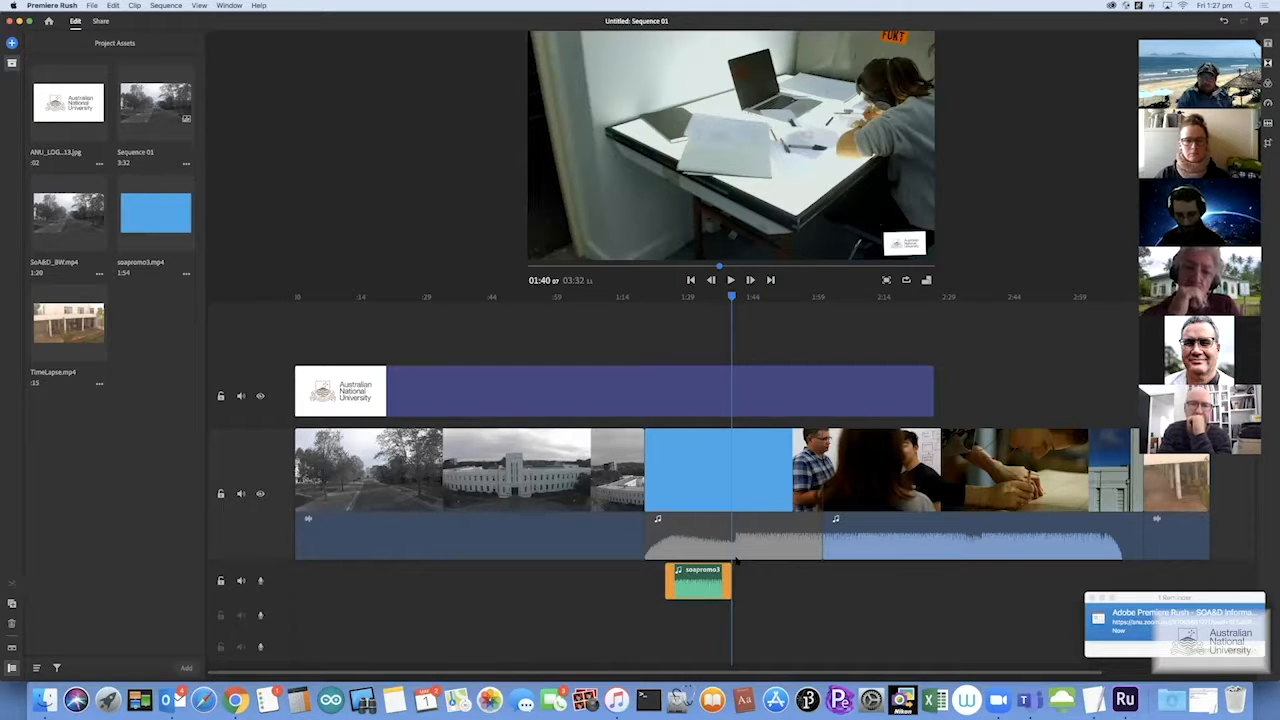
key("Delete")
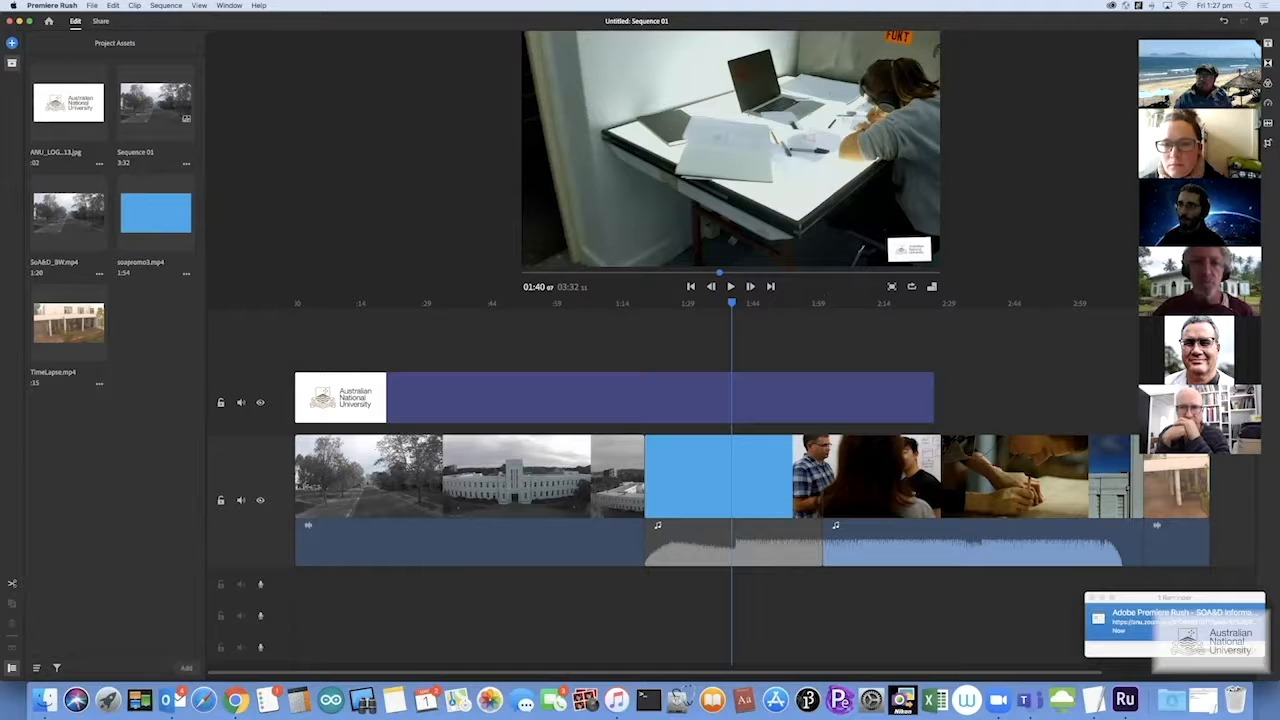
Browse the title Styles list and drop the Basic Default Title at 1:40 over the classroom footage
left_click(1150, 34)
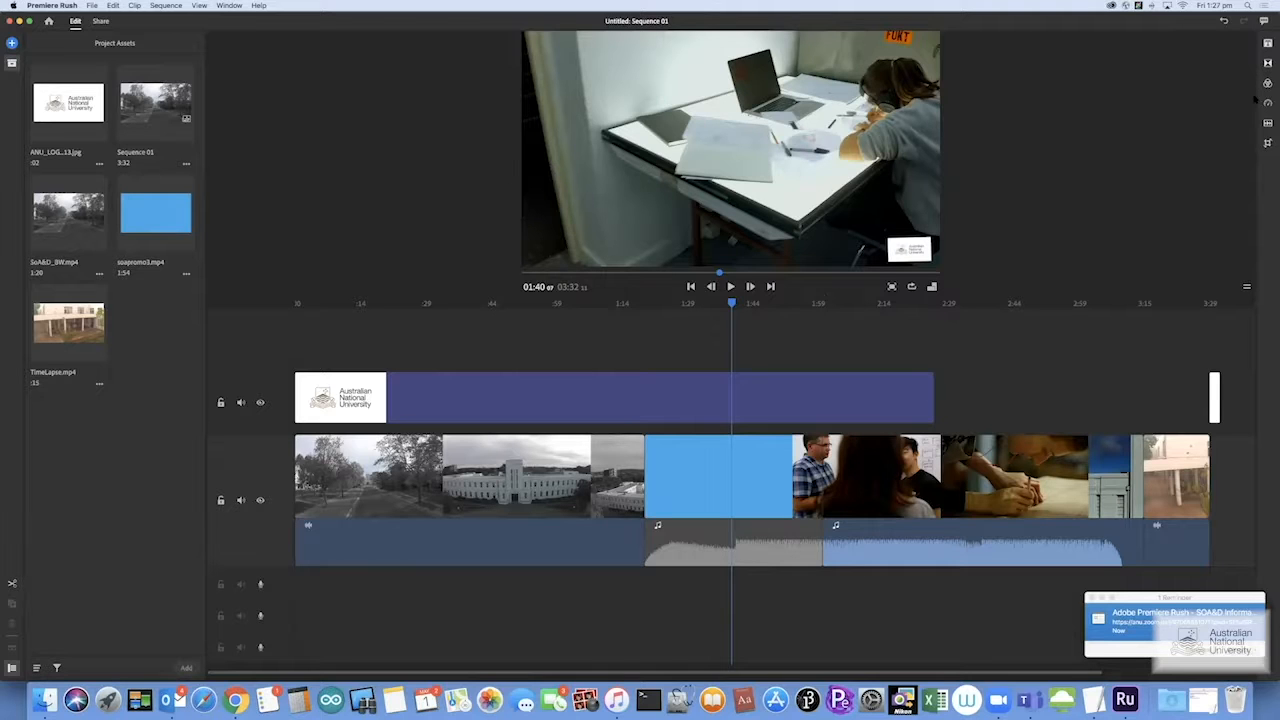
left_click(1267, 43)
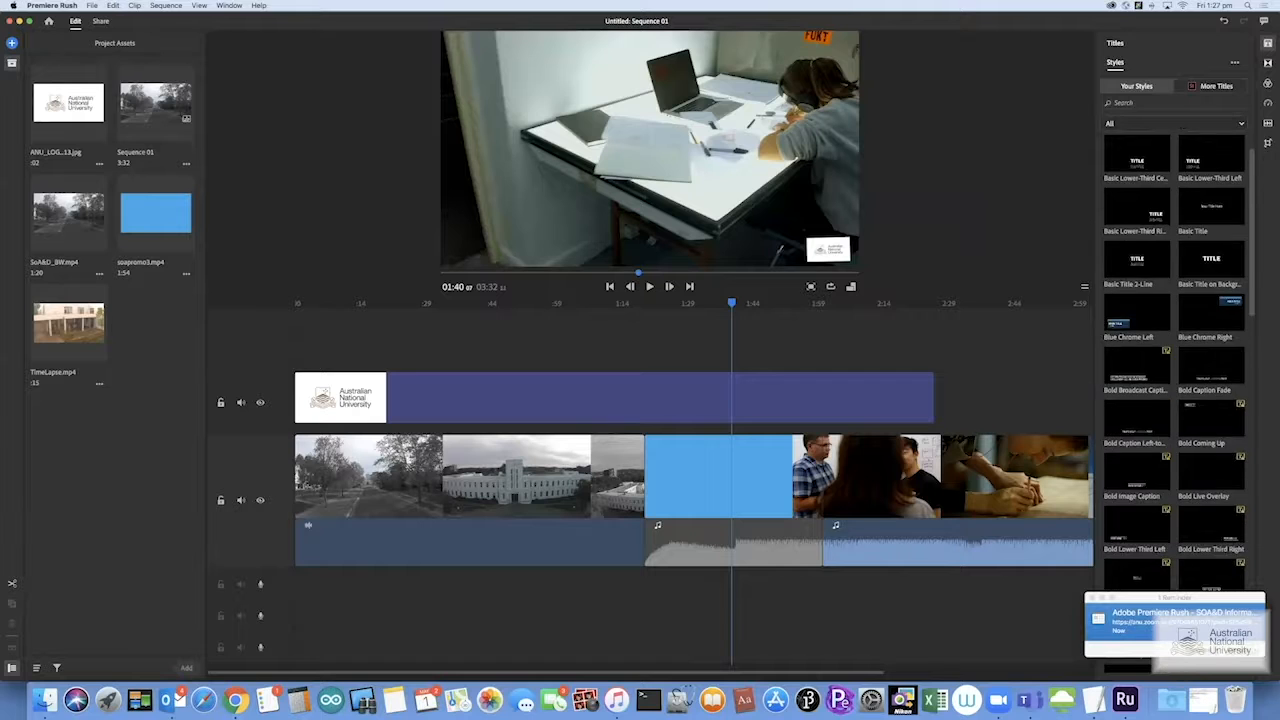
scroll(1196, 440, "down", 4)
scroll(1175, 360, "down", 3)
scroll(1175, 360, "down", 1)
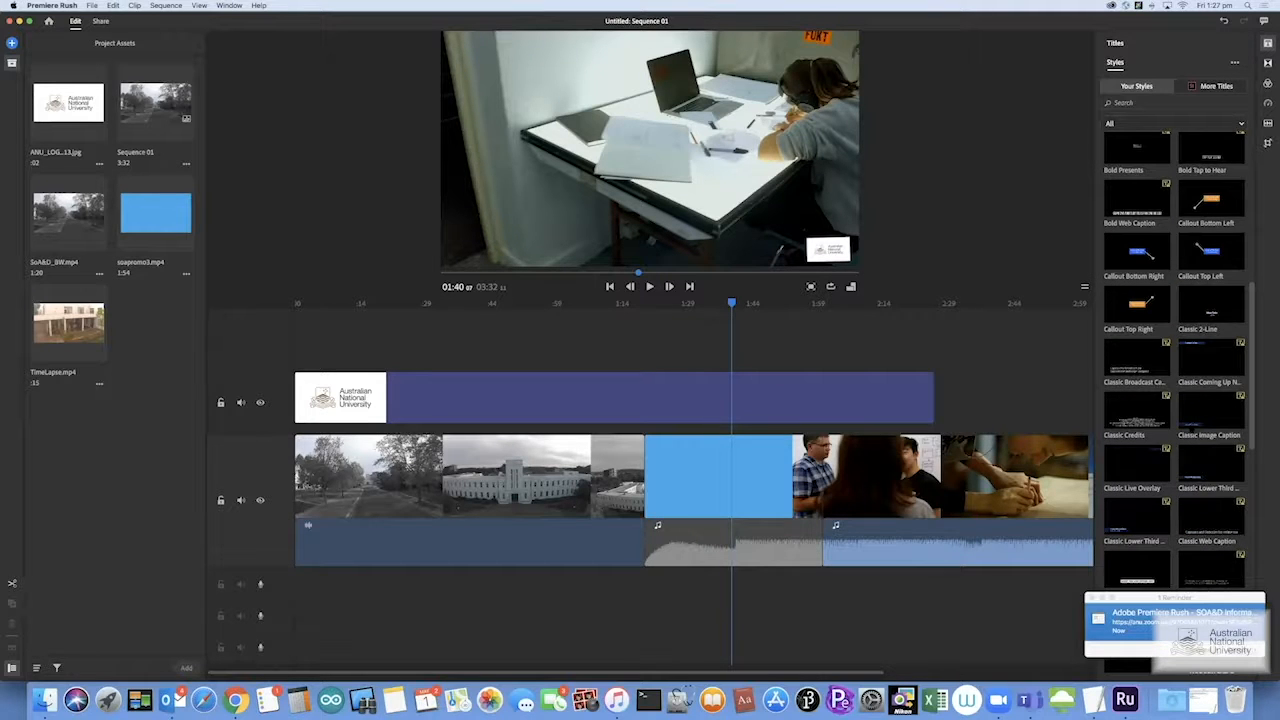
scroll(1175, 360, "up", 8)
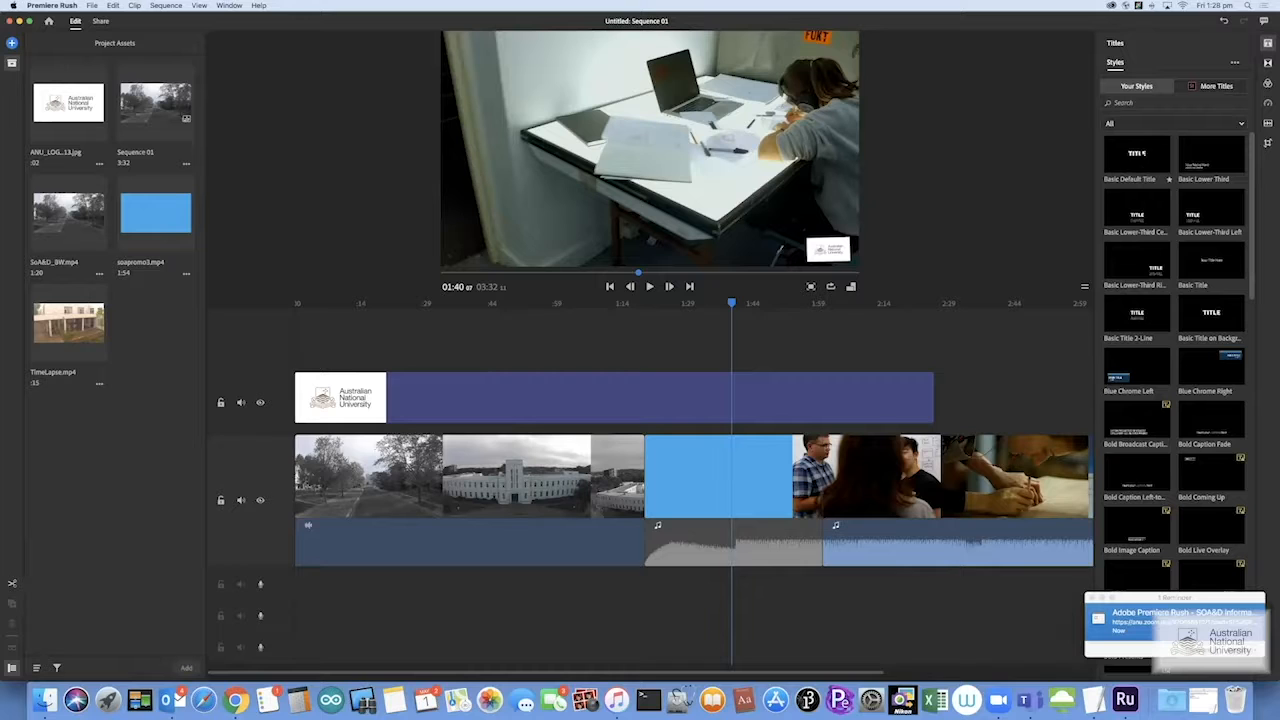
left_click_drag(1137, 153, 700, 168)
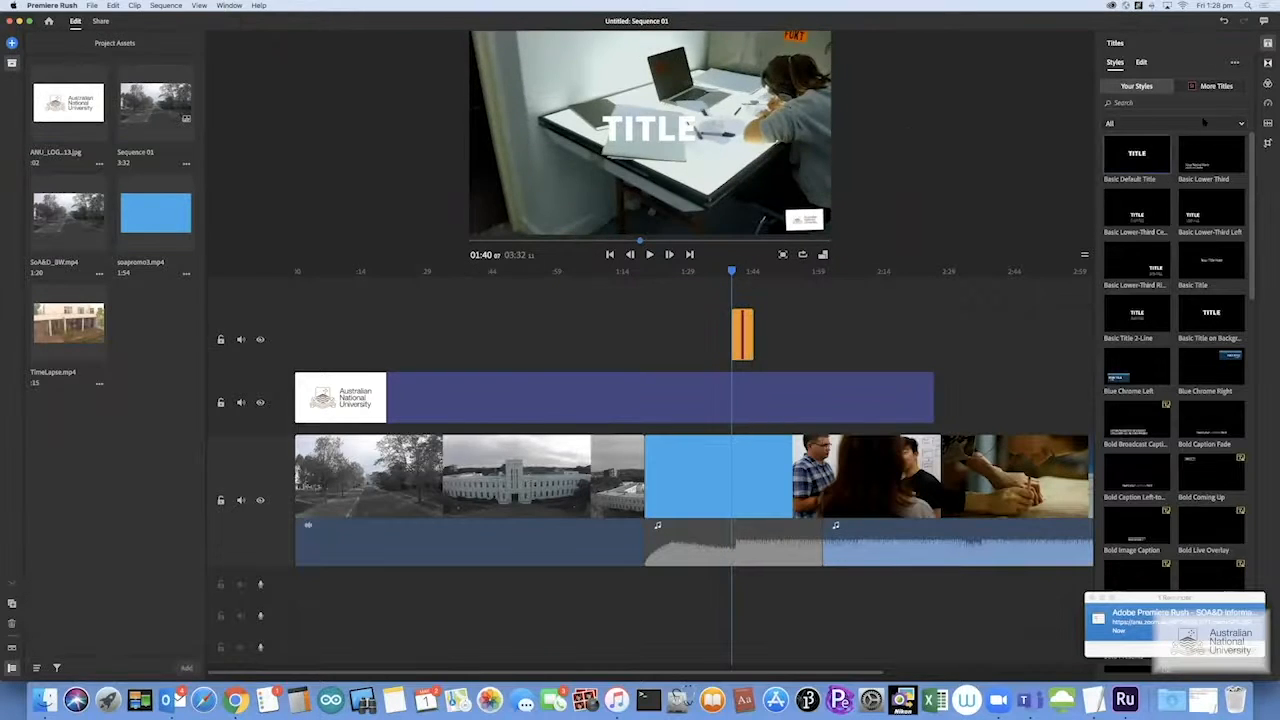
Move the TITLE text up and left toward the top of the frame, then bring up its font and colour settings
left_click(645, 137)
mouse_move(646, 137)
left_mouse_down()
mouse_move(597, 130)
mouse_move(613, 150)
mouse_move(622, 130)
mouse_move(636, 135)
left_mouse_up()
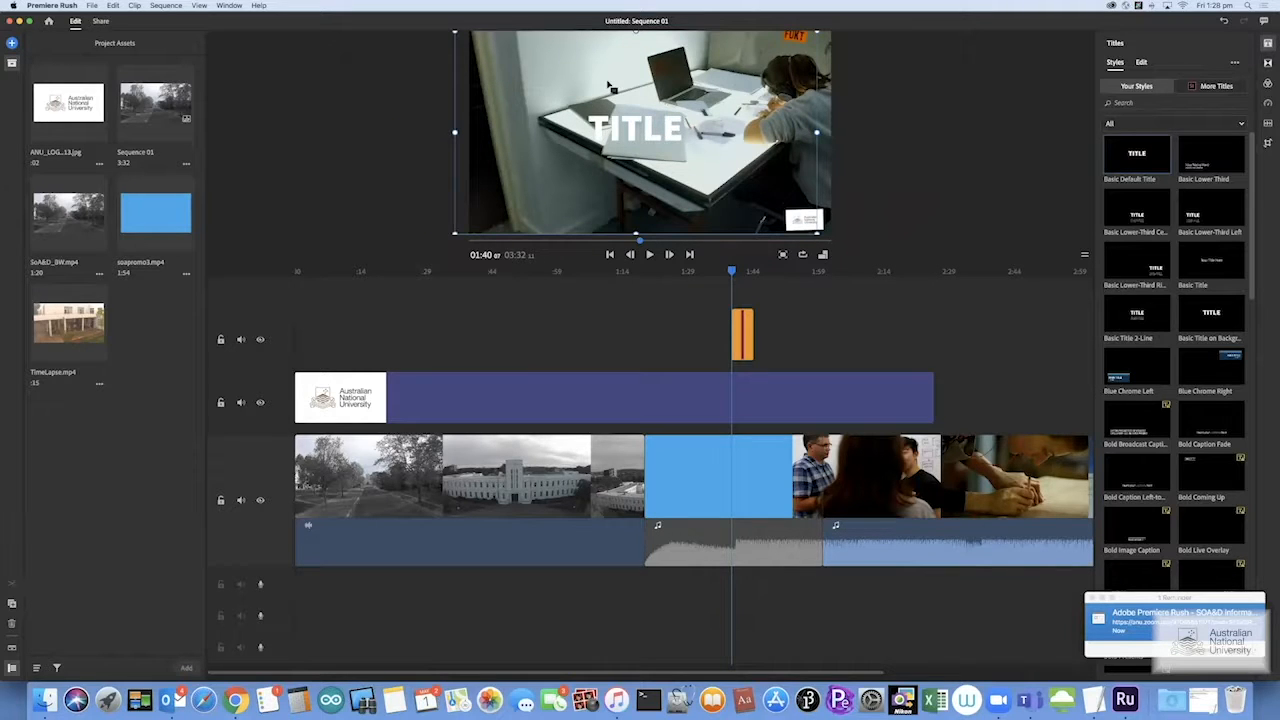
left_click_drag(630, 124, 599, 75)
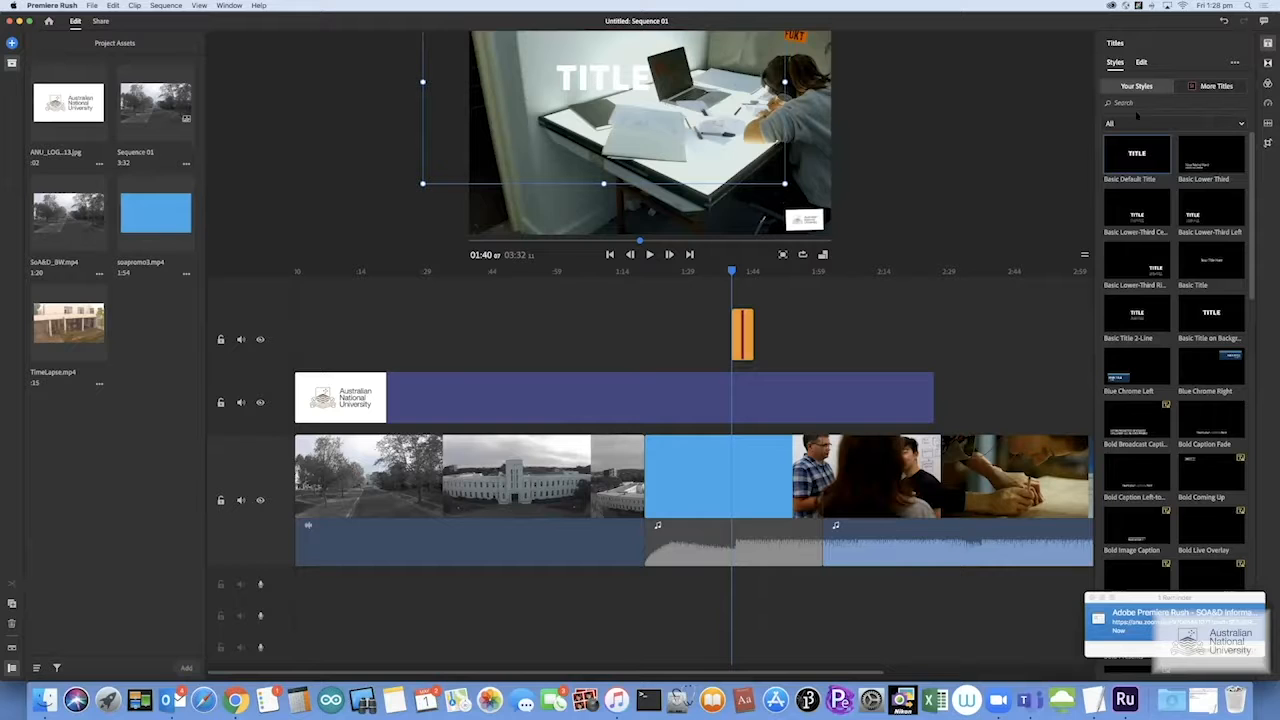
left_click(1141, 62)
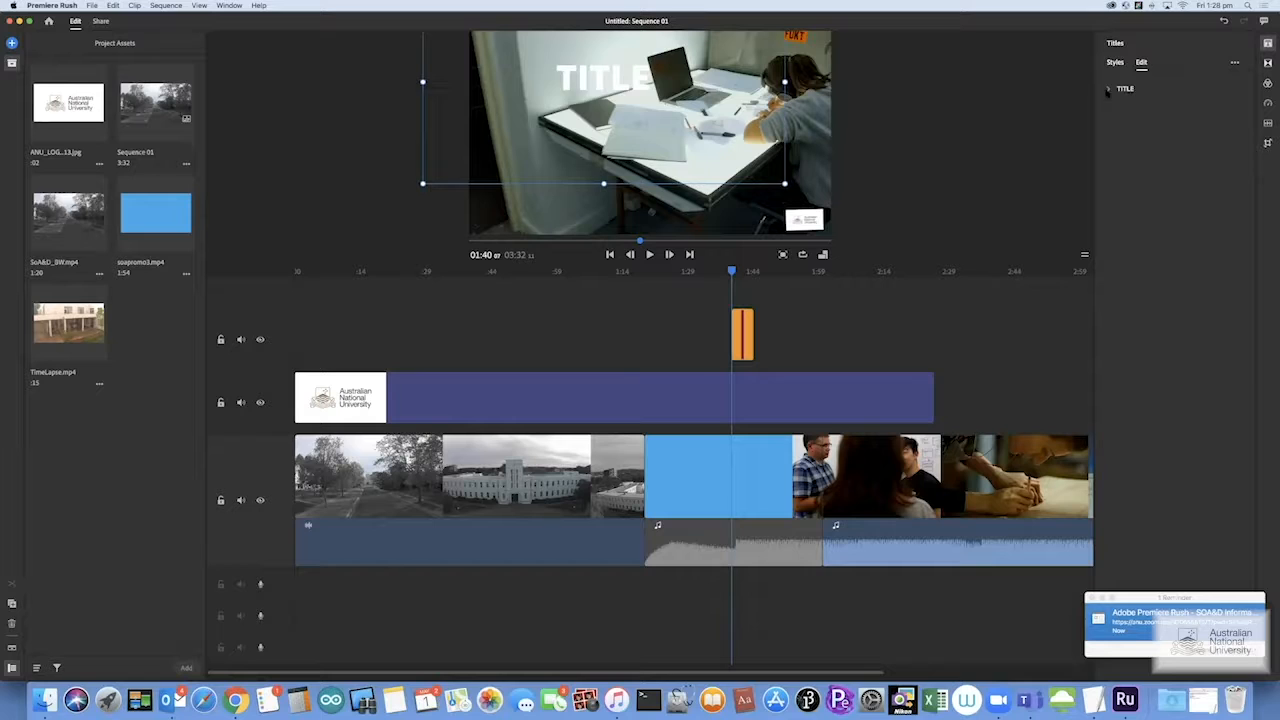
left_click(1108, 90)
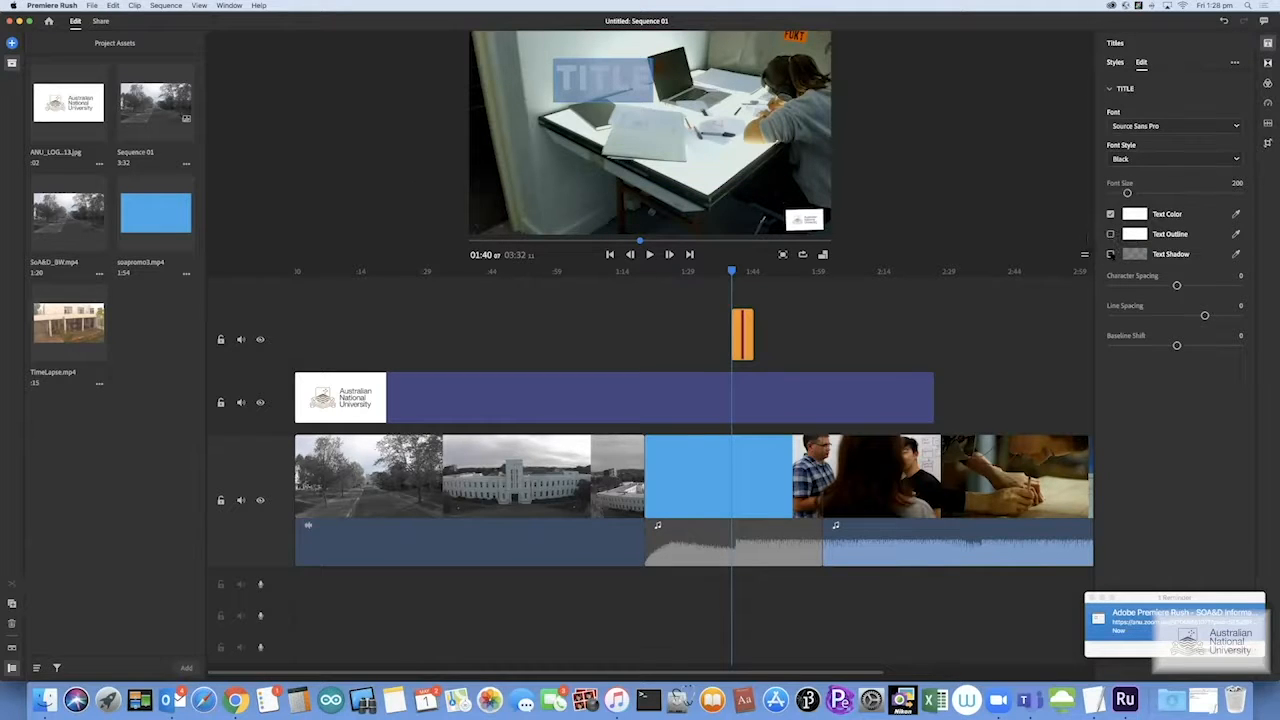
Turn off the Text Shadow on the TITLE text
left_click(1110, 255)
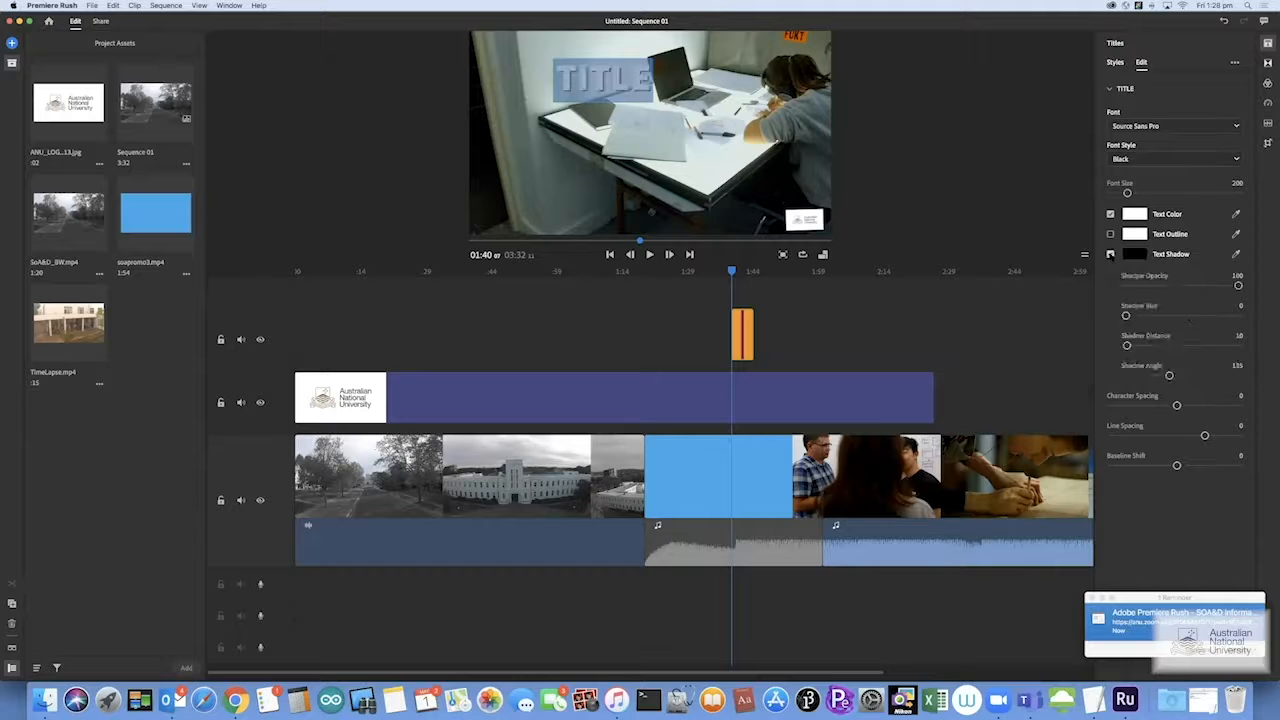
left_click(583, 75)
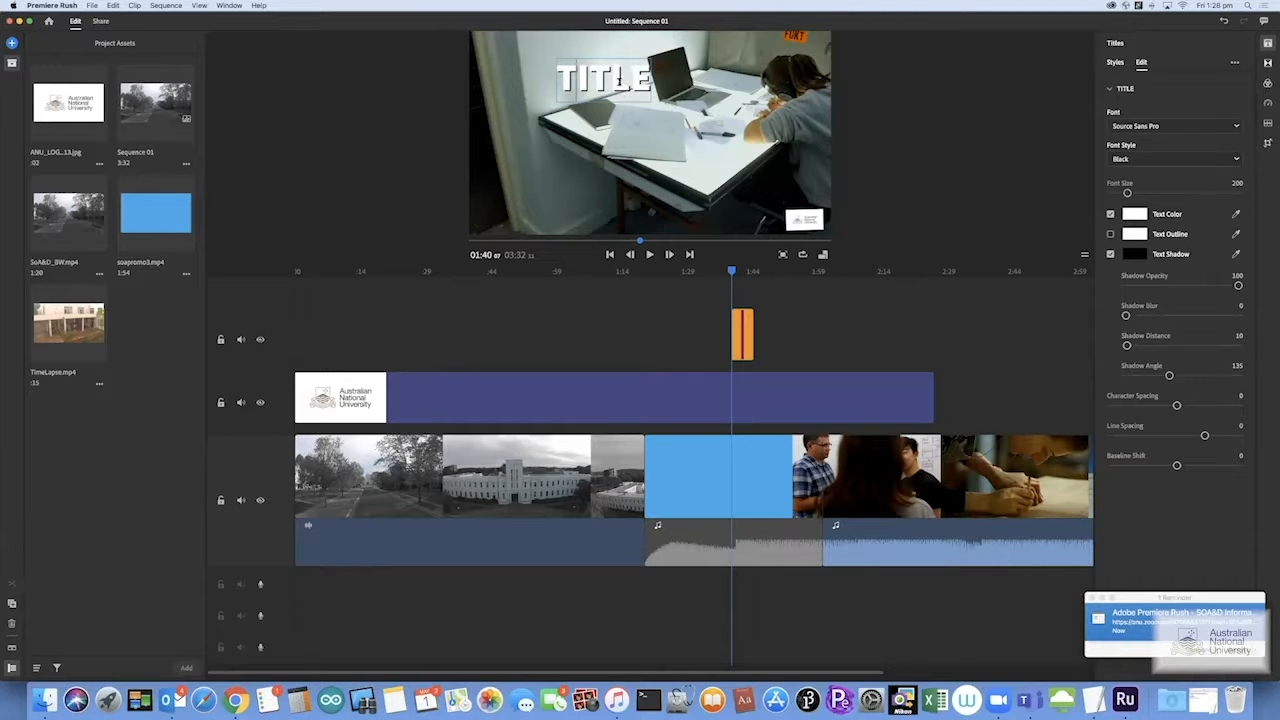
left_click(1110, 254)
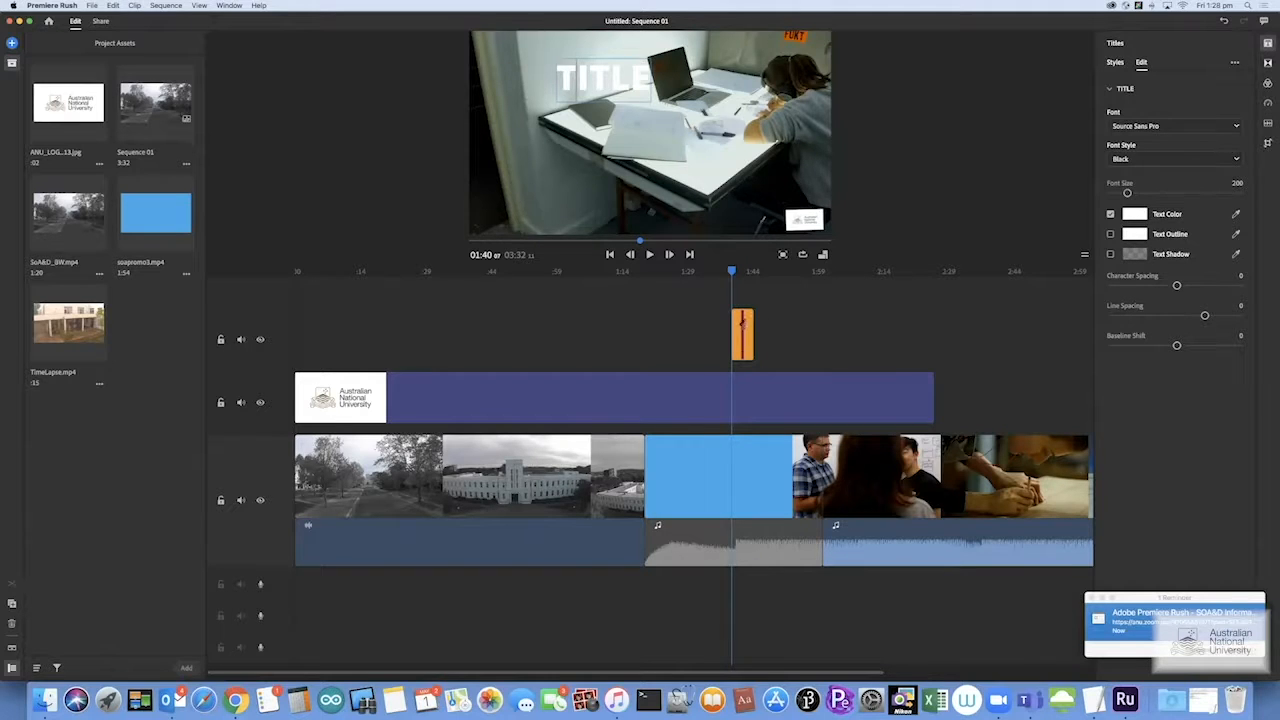
Trim the title clip to a brief few-second span starting near 1:14
left_click(743, 325)
left_click_drag(736, 337, 606, 330)
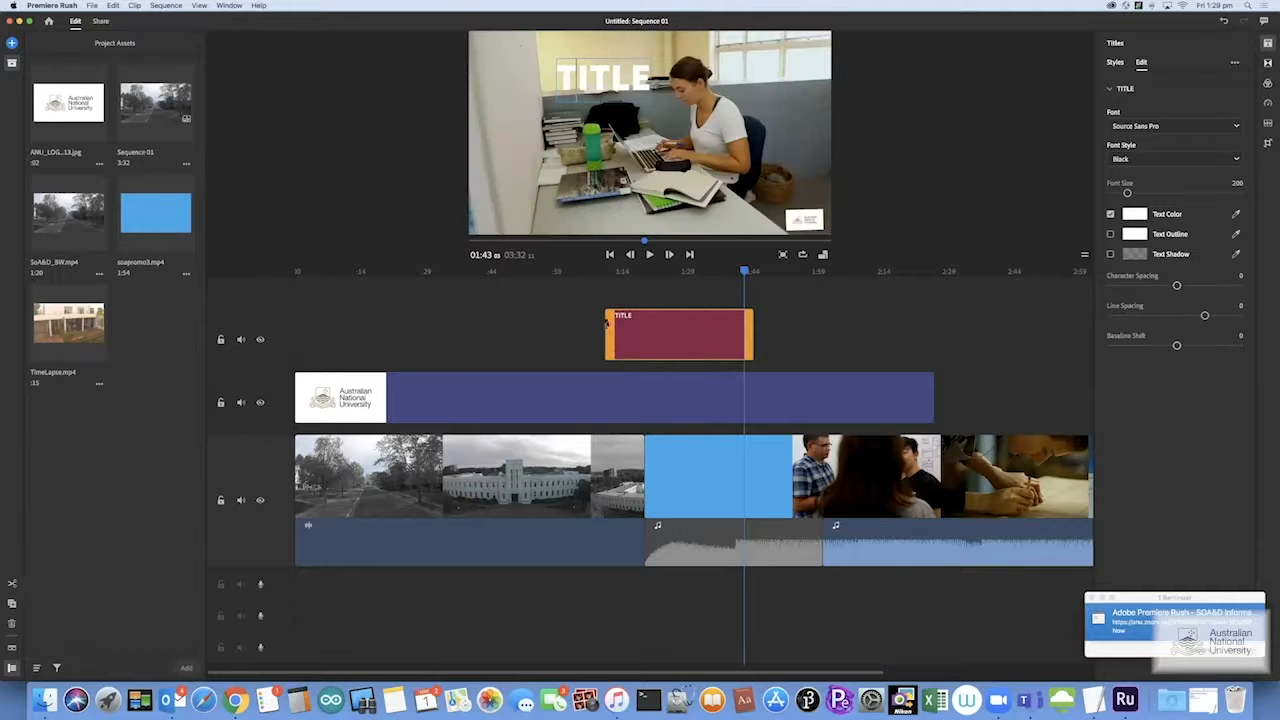
left_click_drag(754, 333, 645, 330)
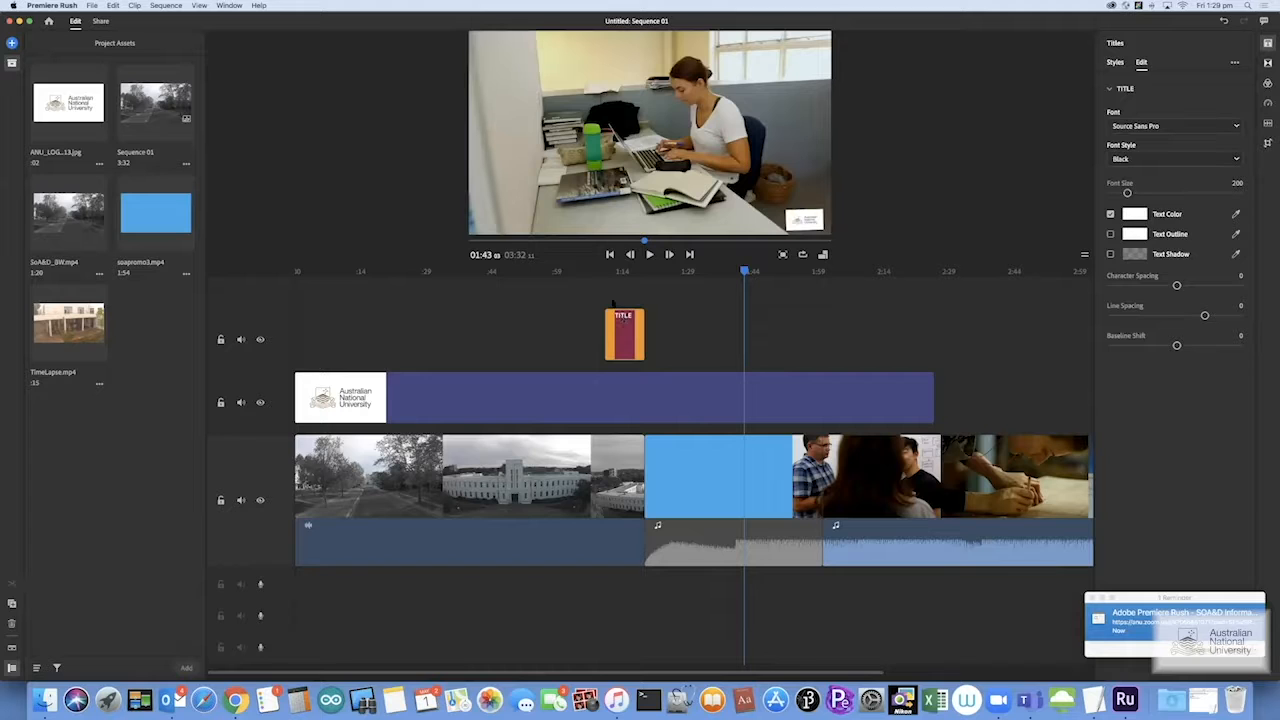
left_click(604, 274)
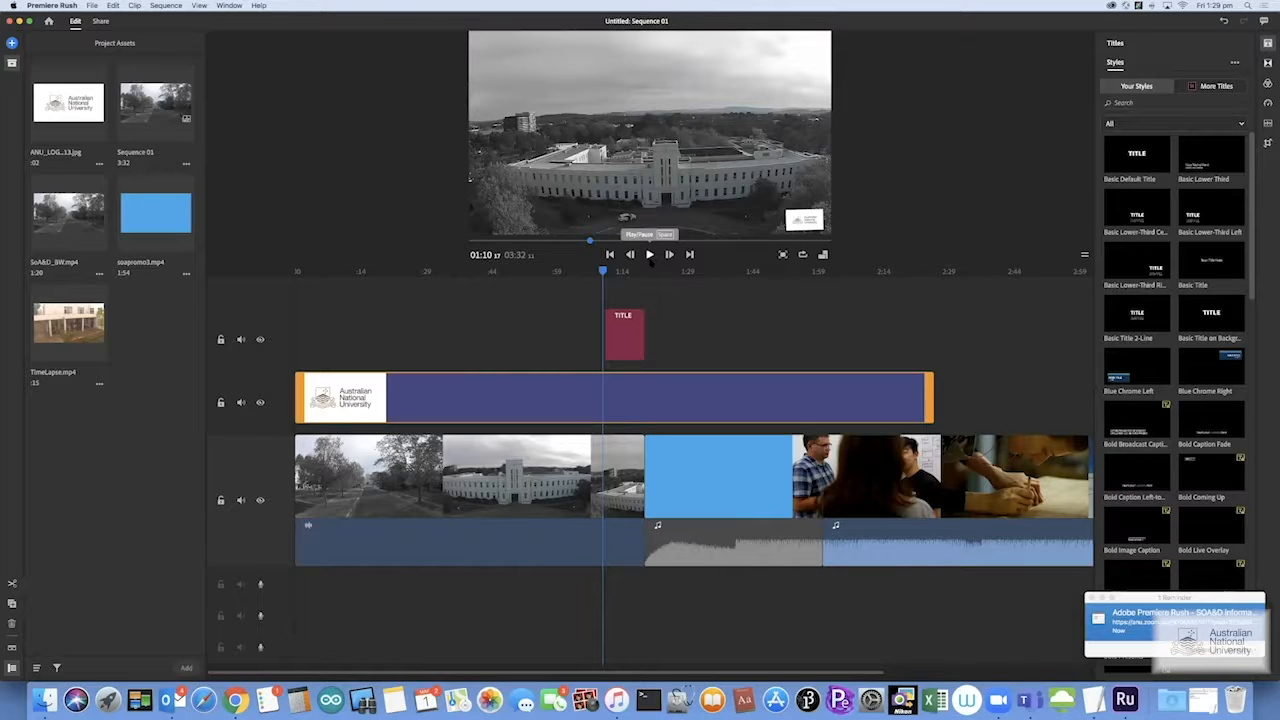
Move the title clip to the start of the timeline and preview the opening road footage
left_click_drag(645, 345, 244, 366)
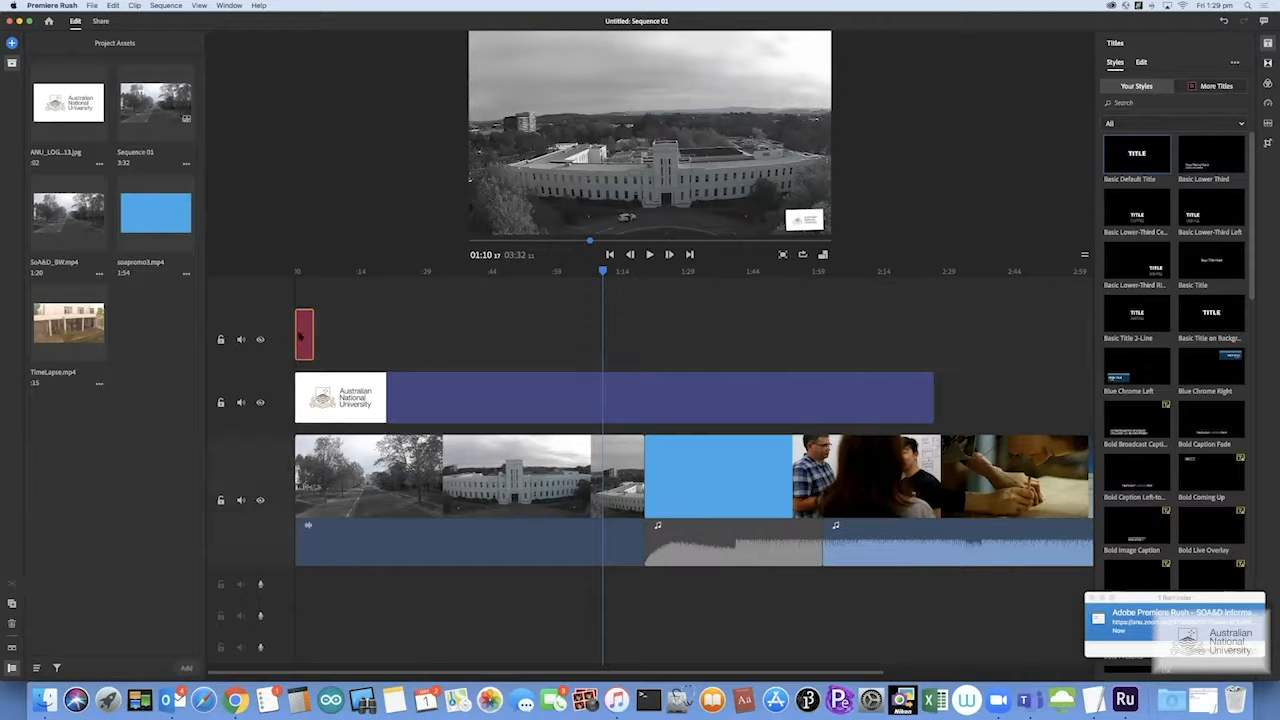
left_click_drag(307, 335, 296, 447)
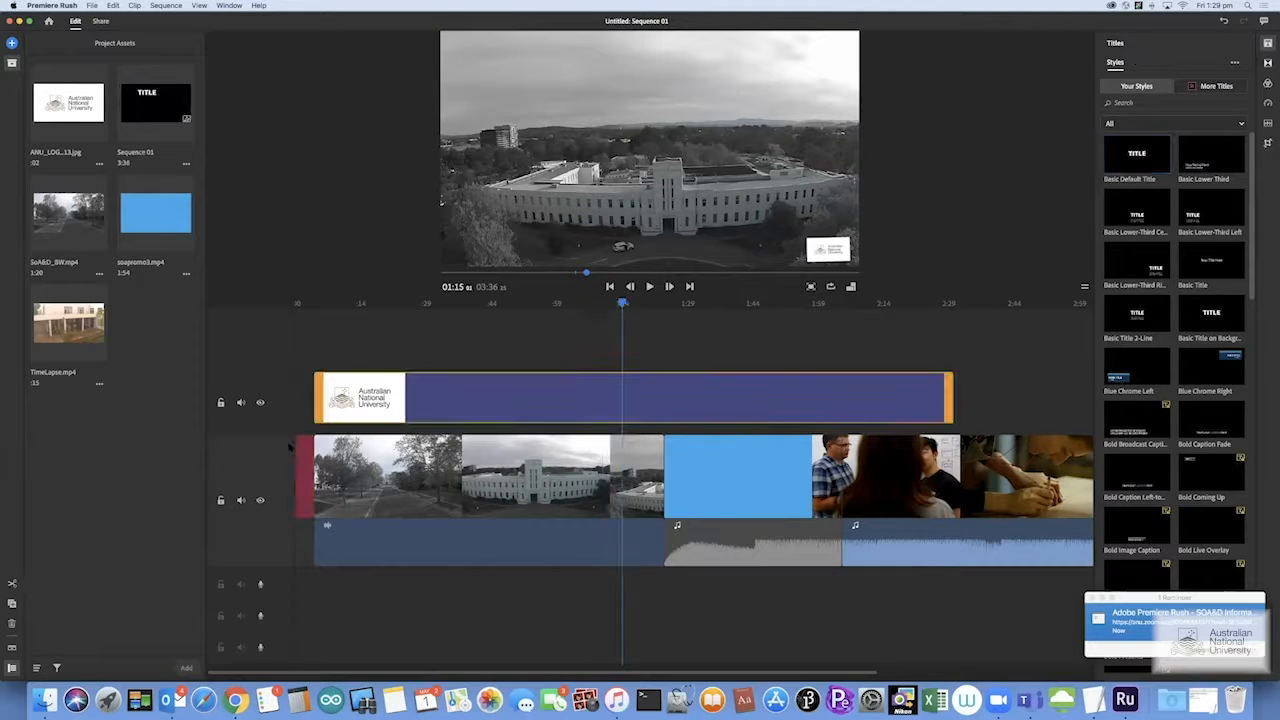
left_click(303, 306)
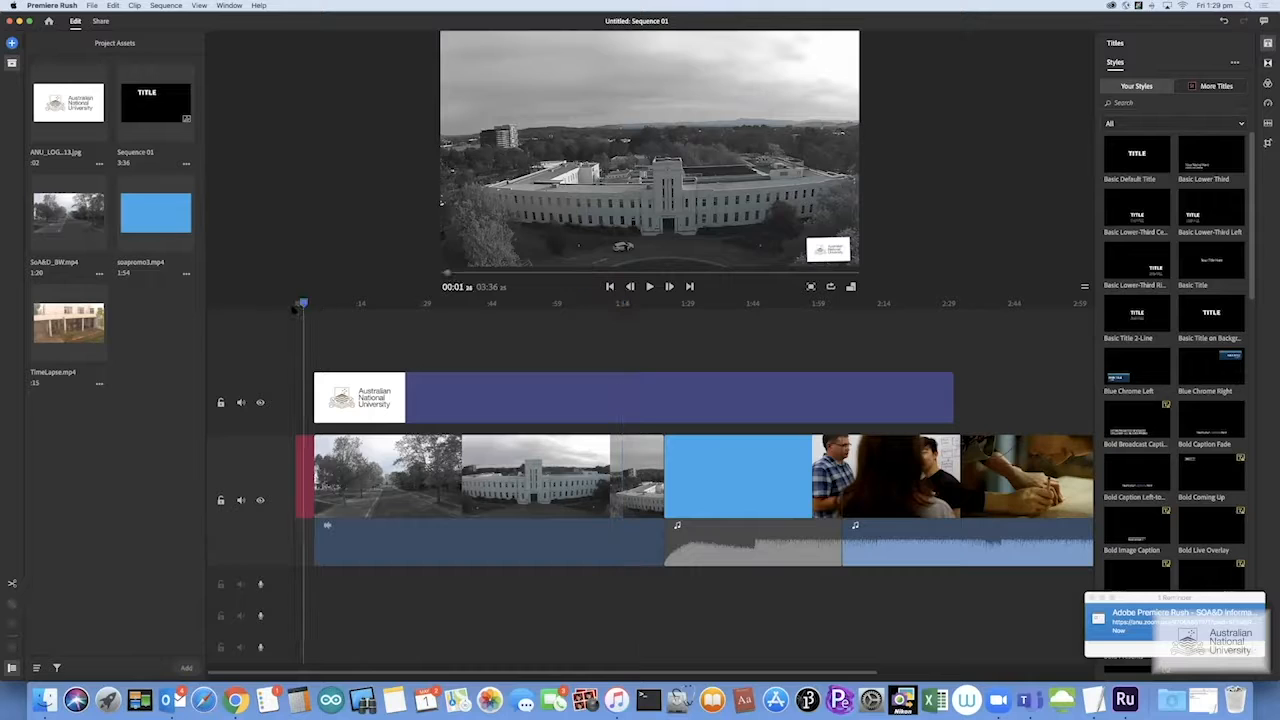
left_click(278, 314)
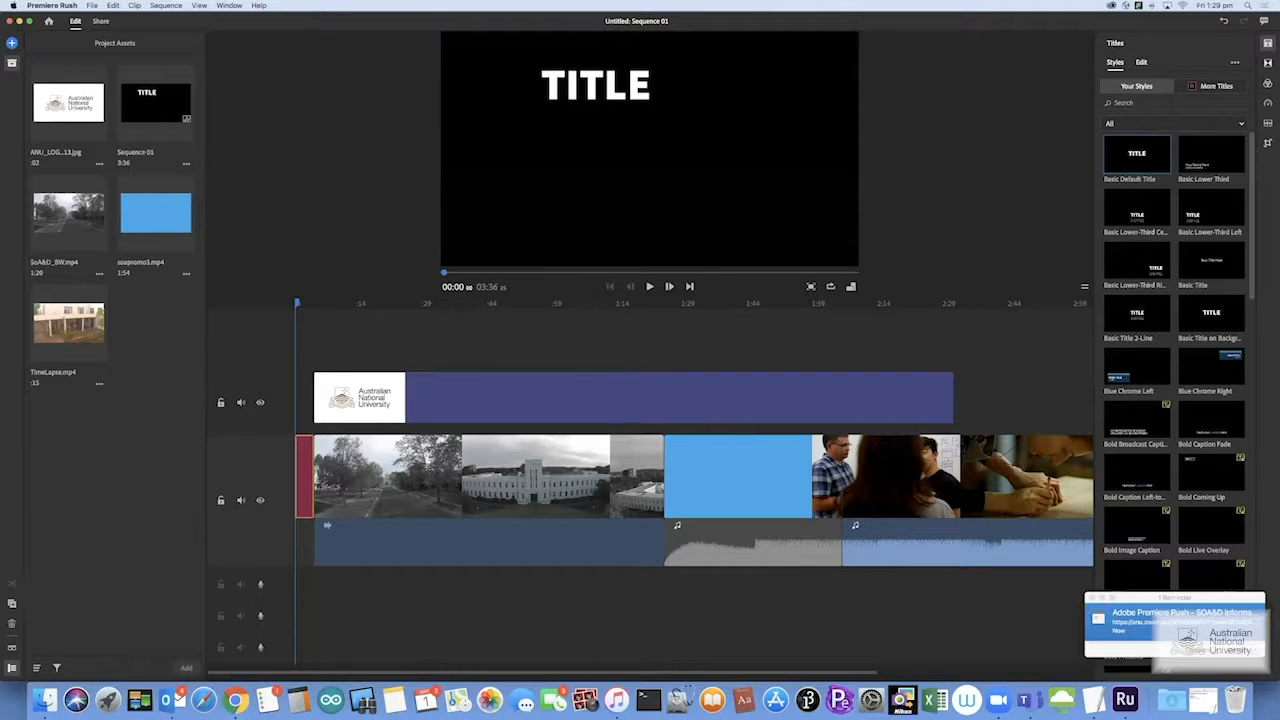
left_click(591, 88)
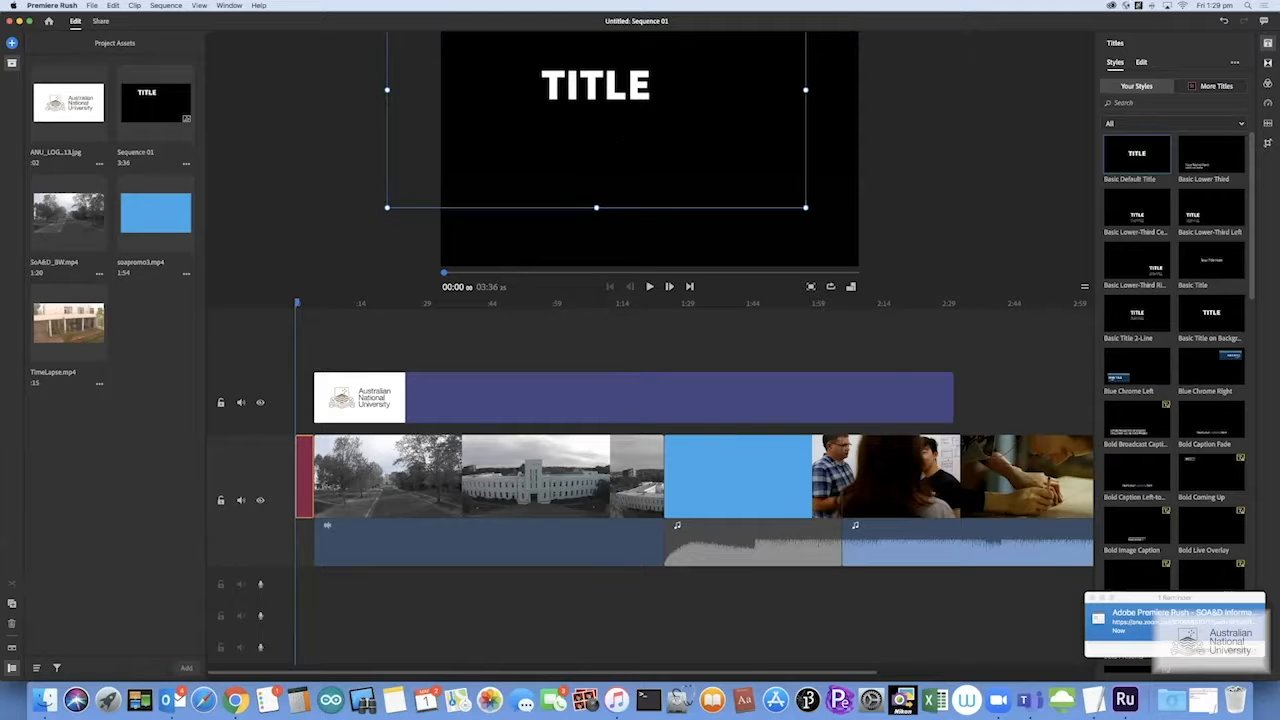
left_click(373, 306)
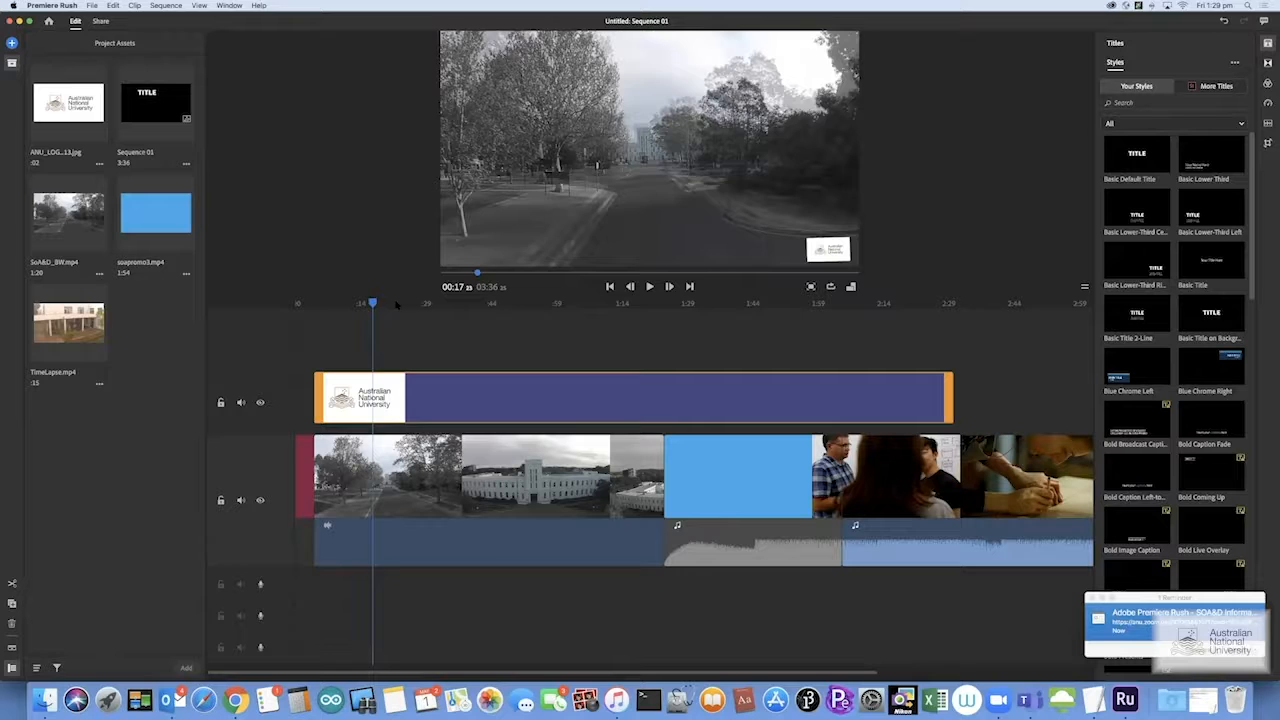
left_click(395, 305)
left_click(379, 306)
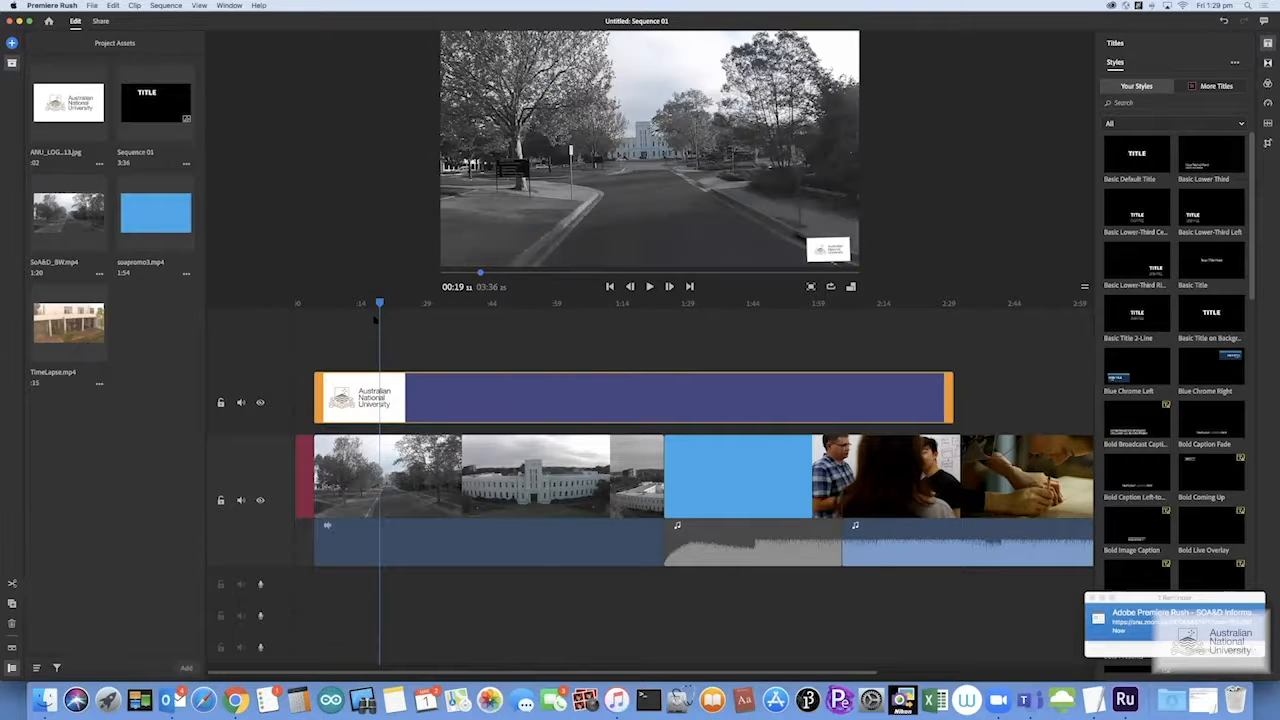
Put the title clip back on its own top track and centre the TITLE text in the frame
left_click_drag(306, 464, 310, 338)
left_click(577, 78)
left_click_drag(590, 80, 640, 133)
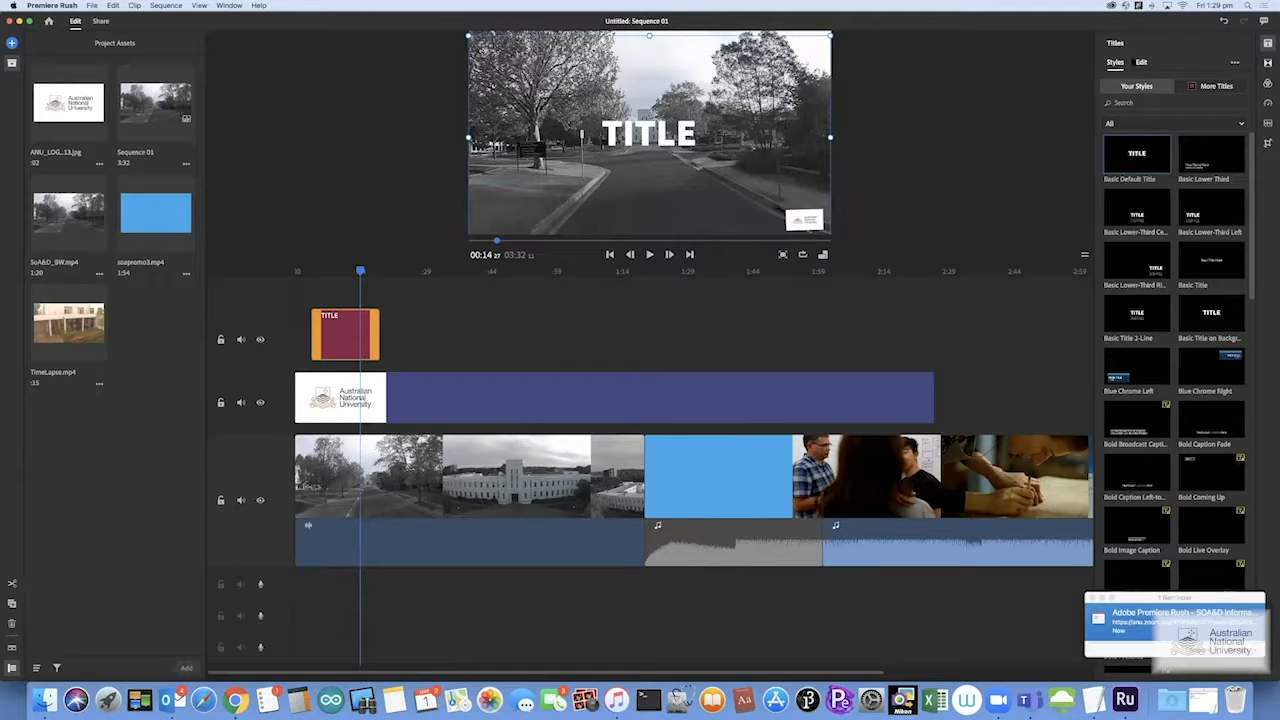
Change the TITLE text colour from white to a saturated blue in the Color Picker
left_click(1141, 62)
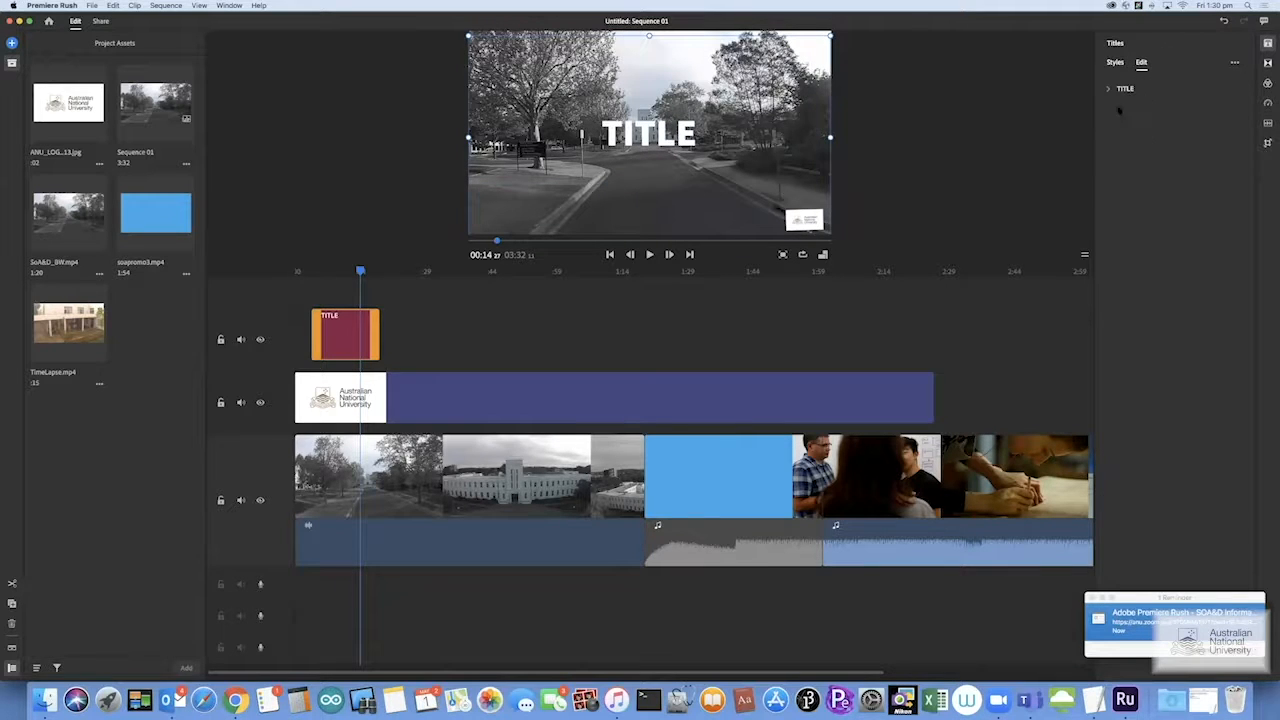
left_click(1109, 90)
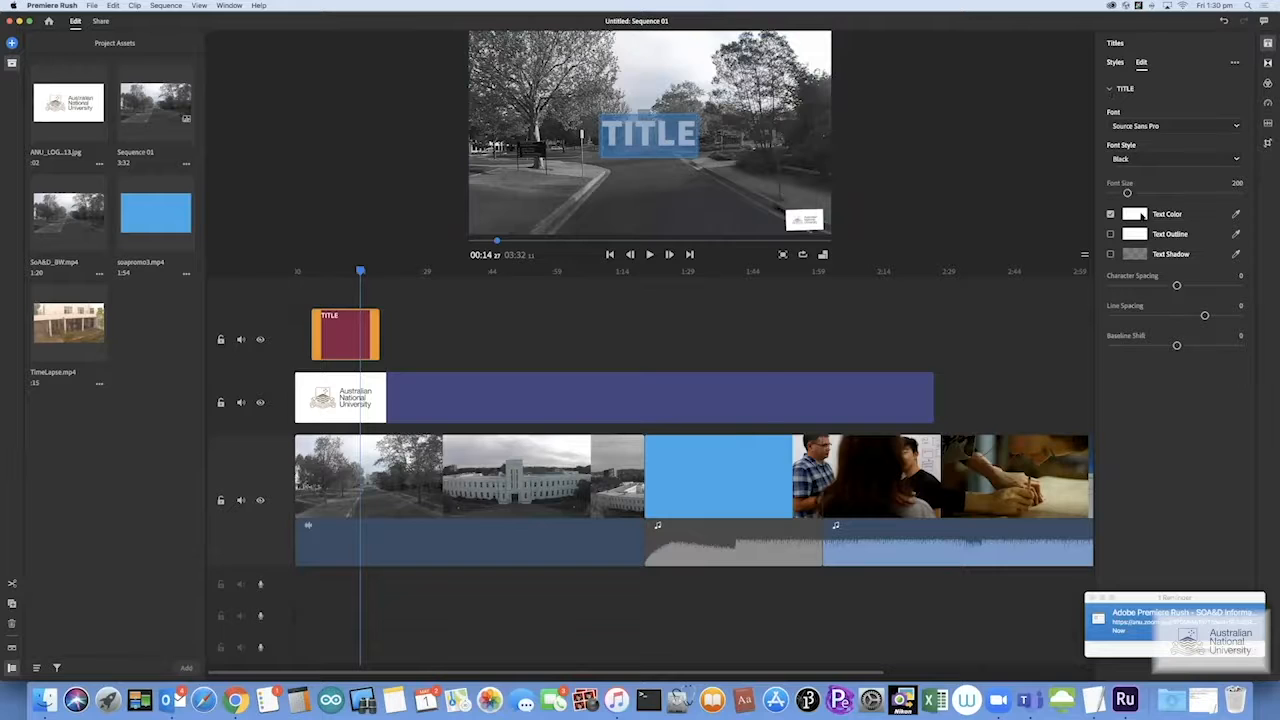
left_click(1140, 214)
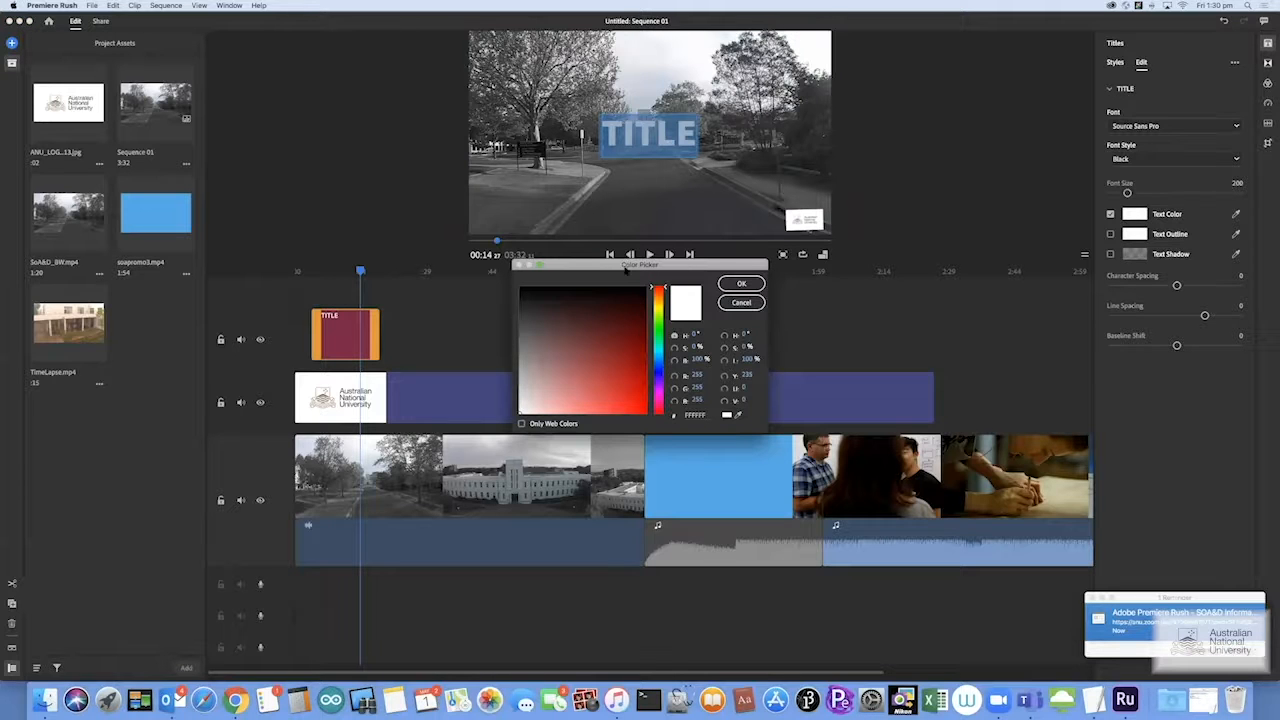
left_click_drag(622, 268, 689, 270)
left_click(724, 366)
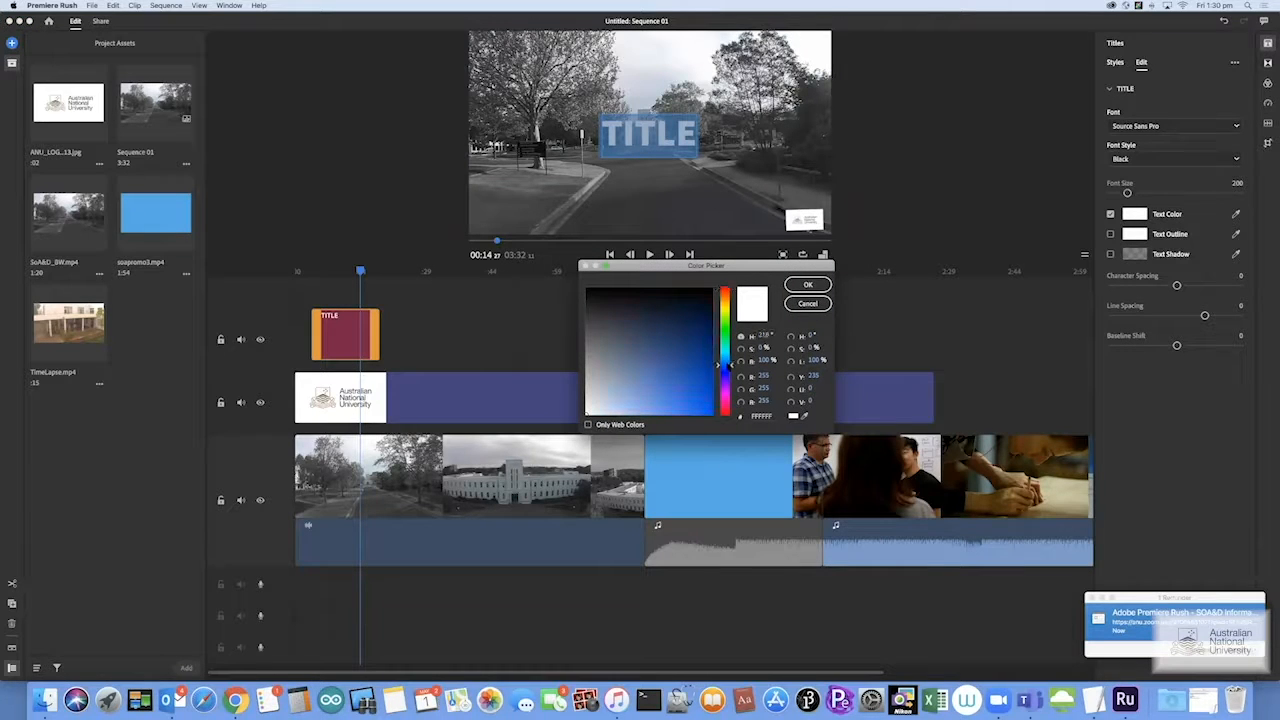
mouse_move(724, 366)
left_mouse_down()
mouse_move(695, 338)
mouse_move(775, 536)
left_mouse_up()
left_click(701, 340)
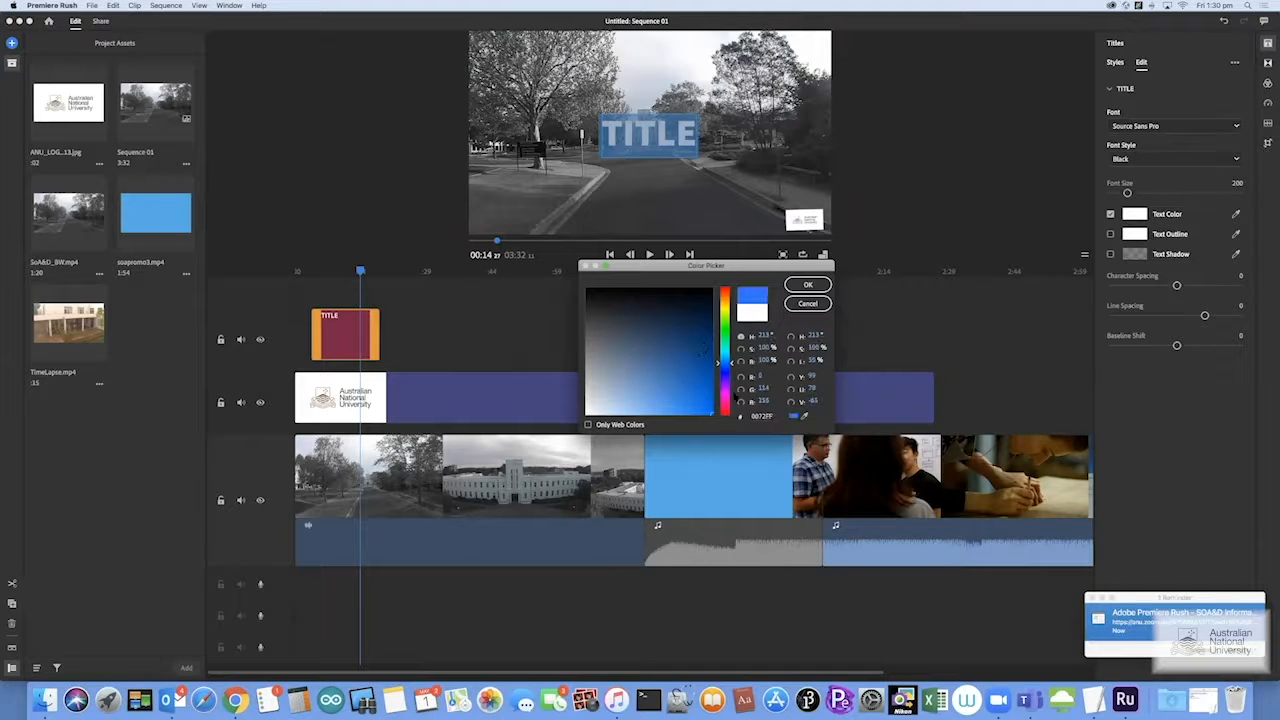
left_click(728, 373)
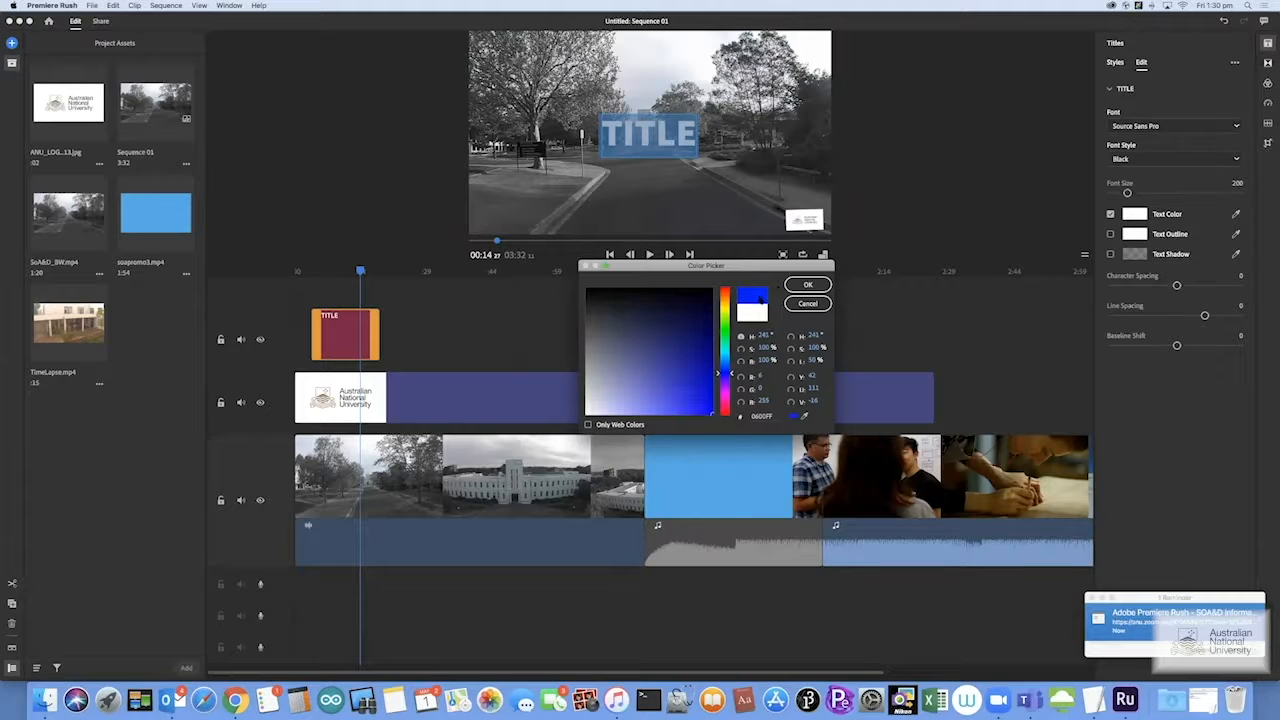
left_click(808, 285)
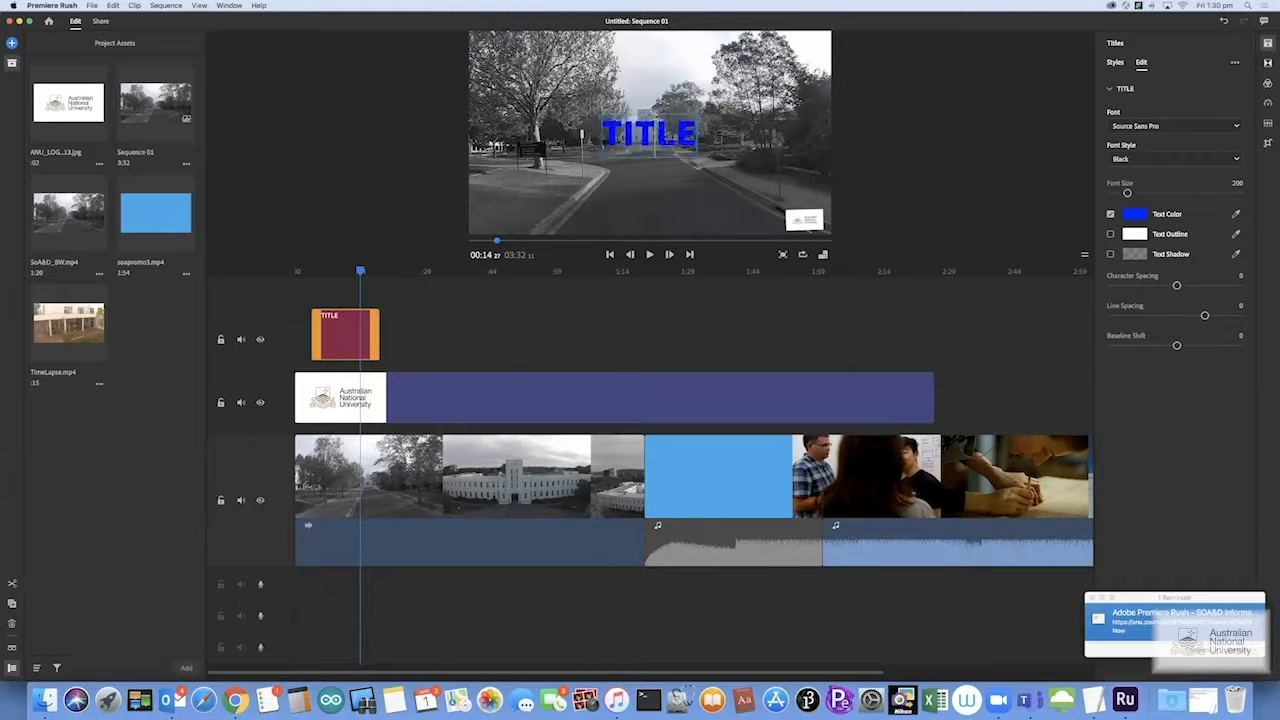
Lighten the TITLE text's blue to a lighter shade
double_click(671, 141)
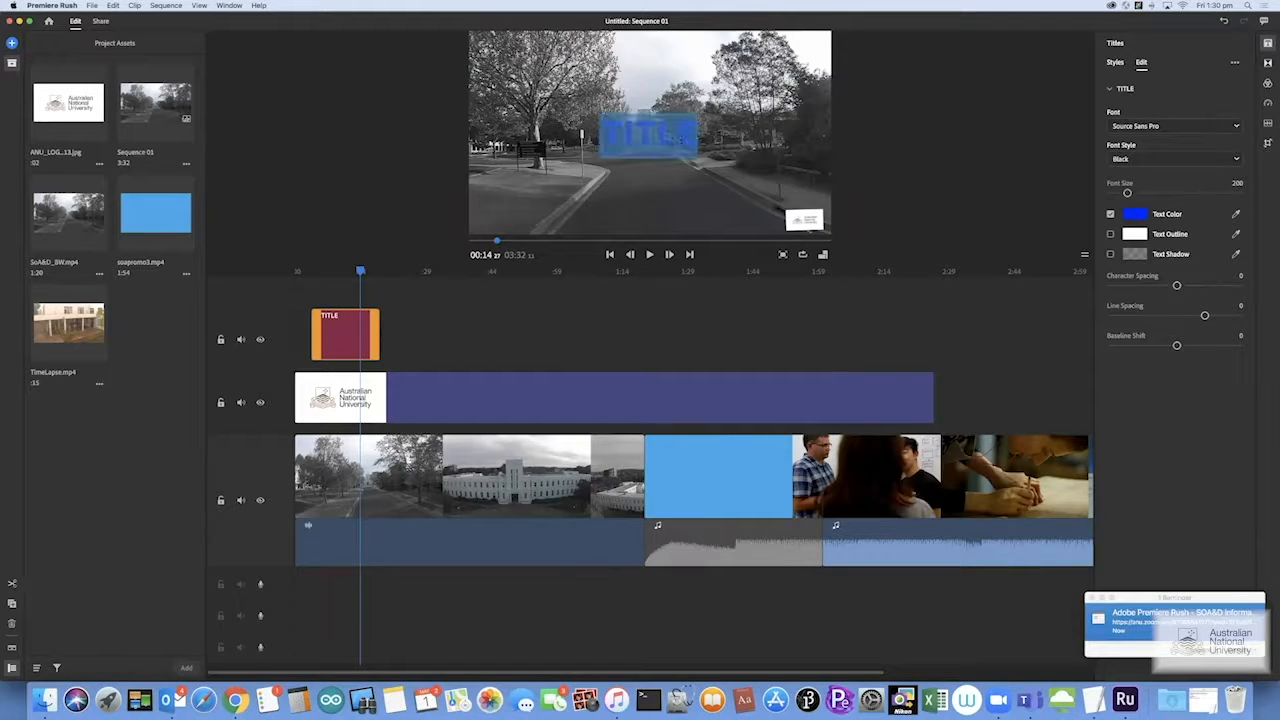
left_click(1135, 214)
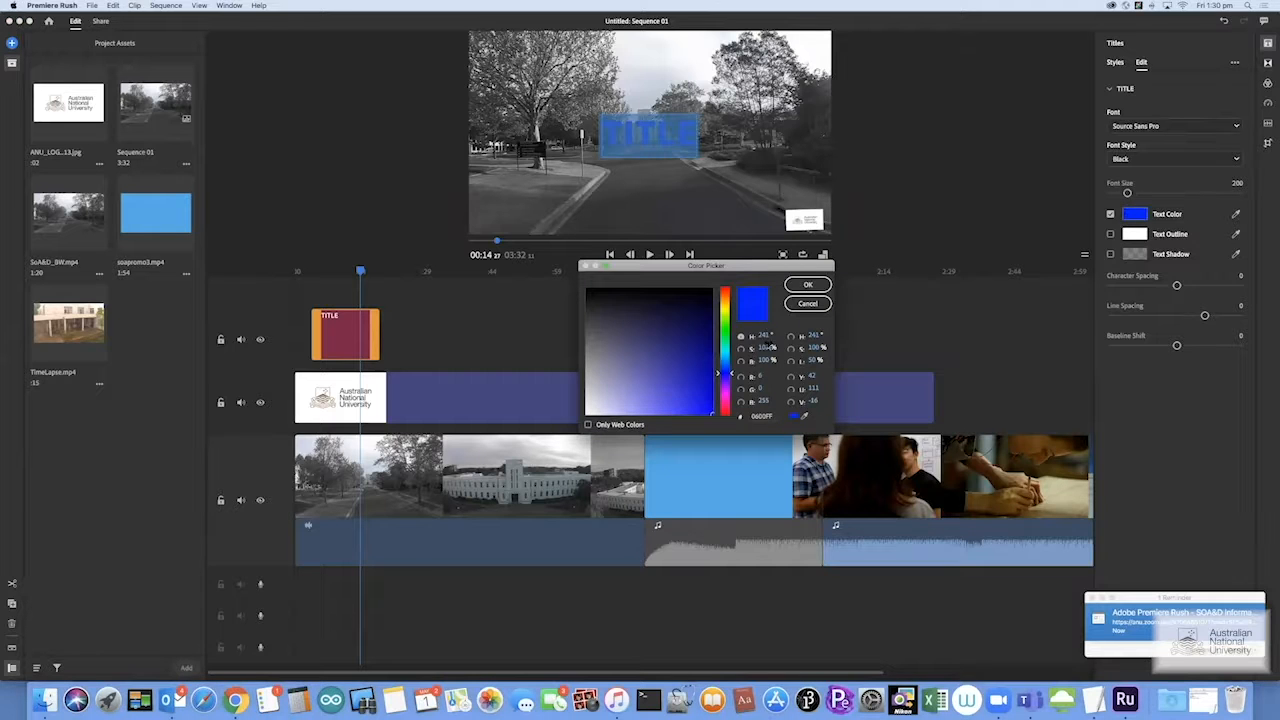
mouse_move(724, 372)
left_mouse_down()
mouse_move(727, 362)
mouse_move(690, 392)
left_mouse_up()
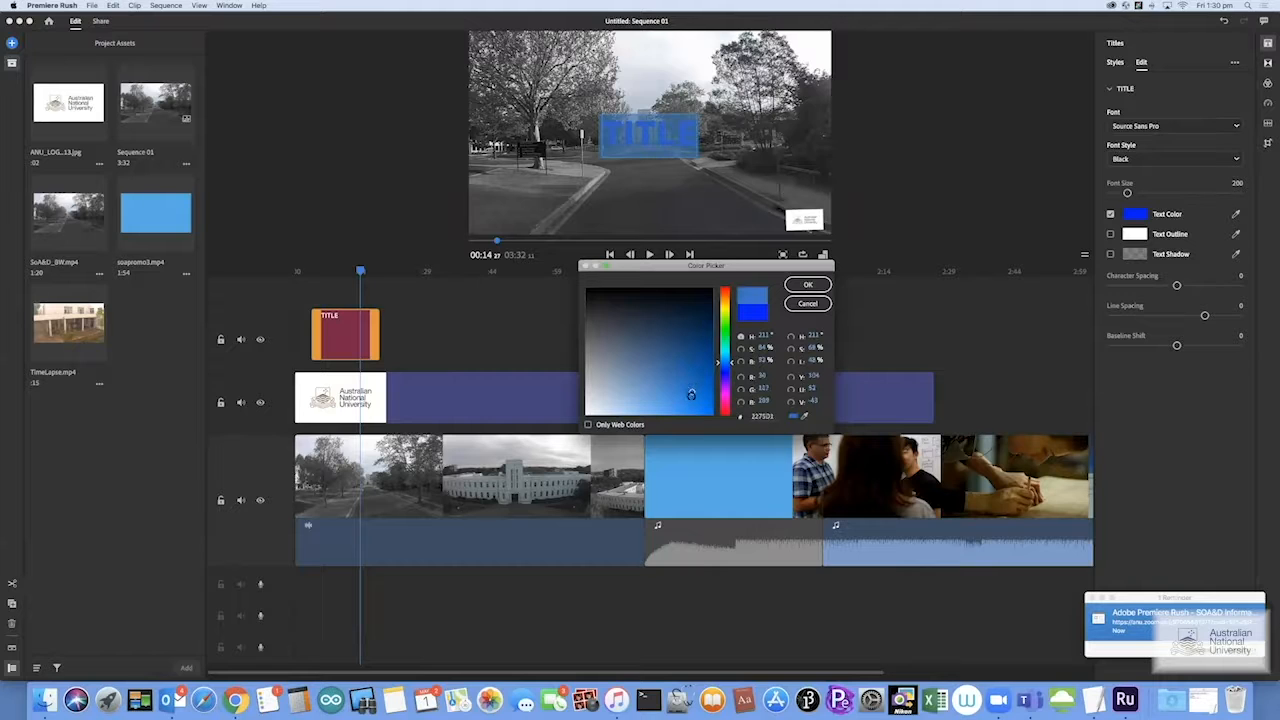
left_click(808, 285)
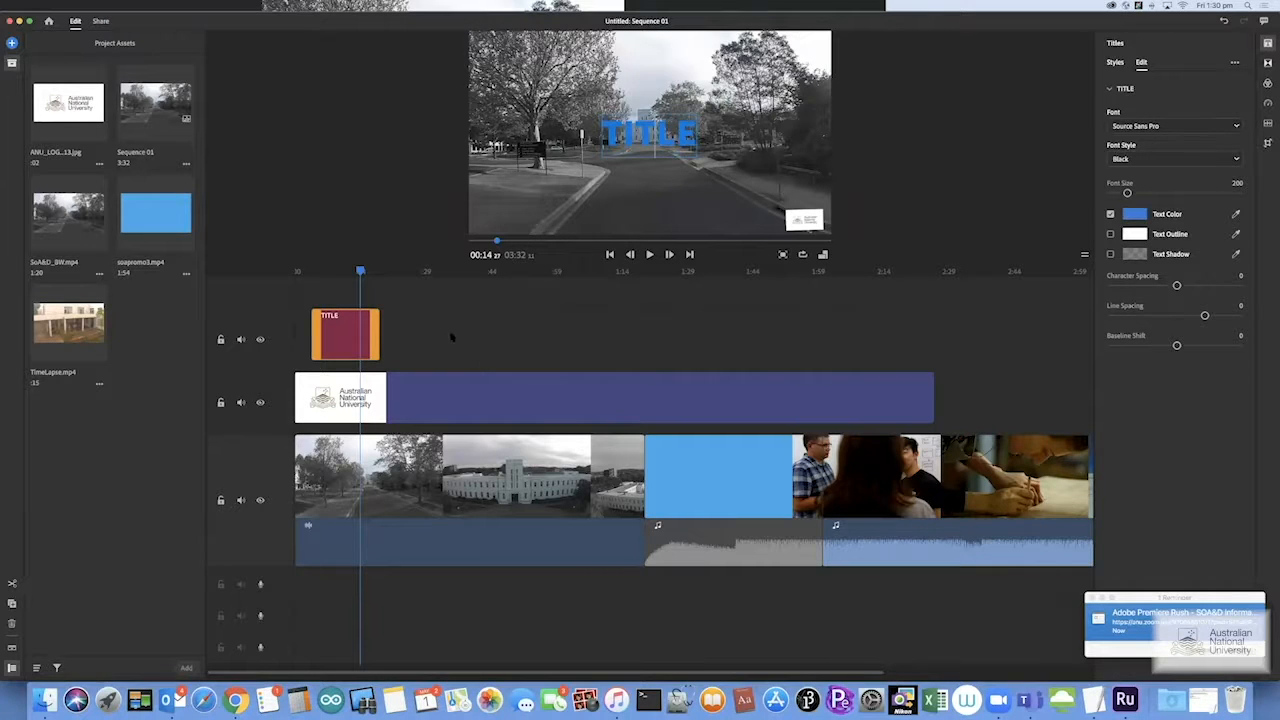
left_click(451, 337)
left_click(332, 279)
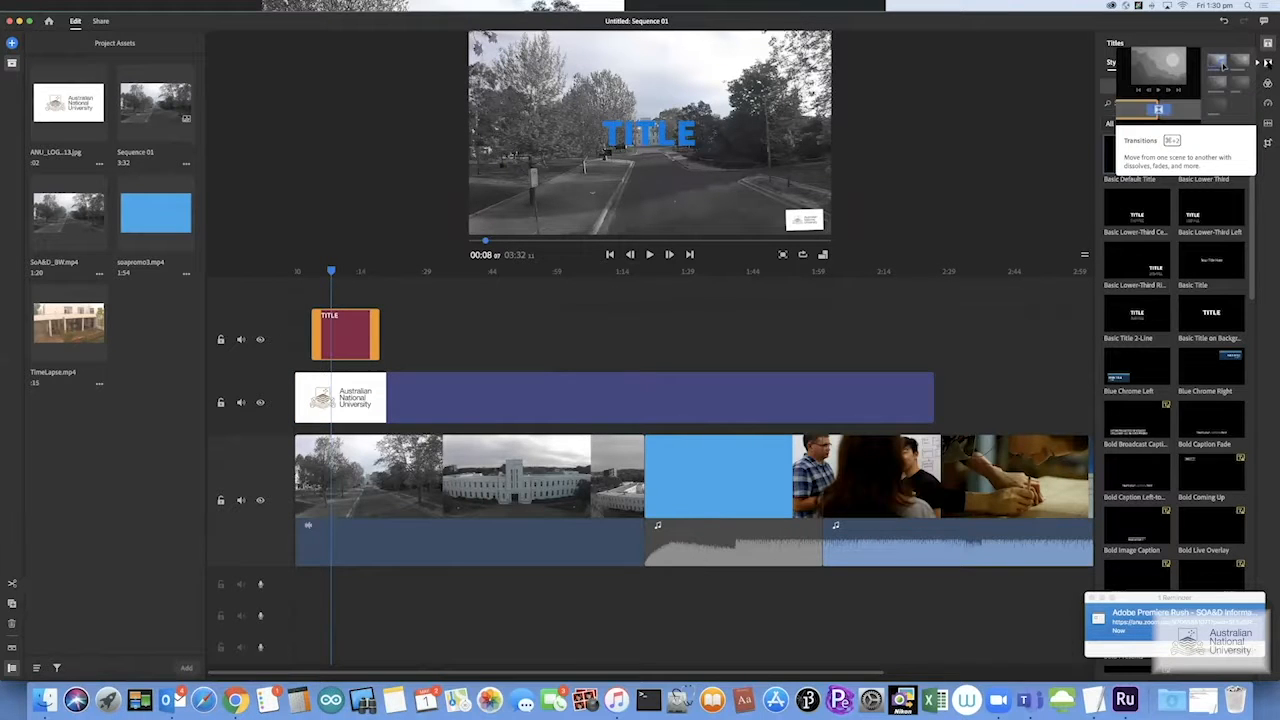
Drag the Cross Dissolve transition onto the 1:20 cut before the blue clip
left_click(1267, 62)
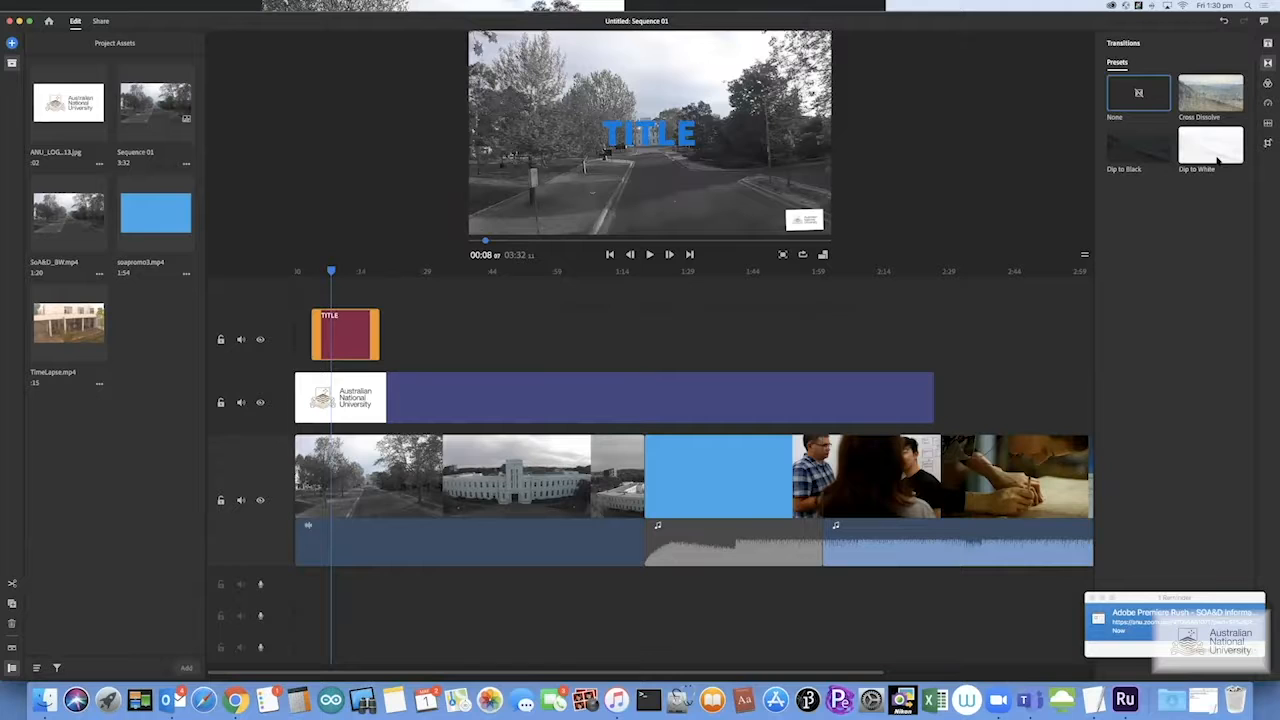
left_click_drag(1218, 100, 642, 488)
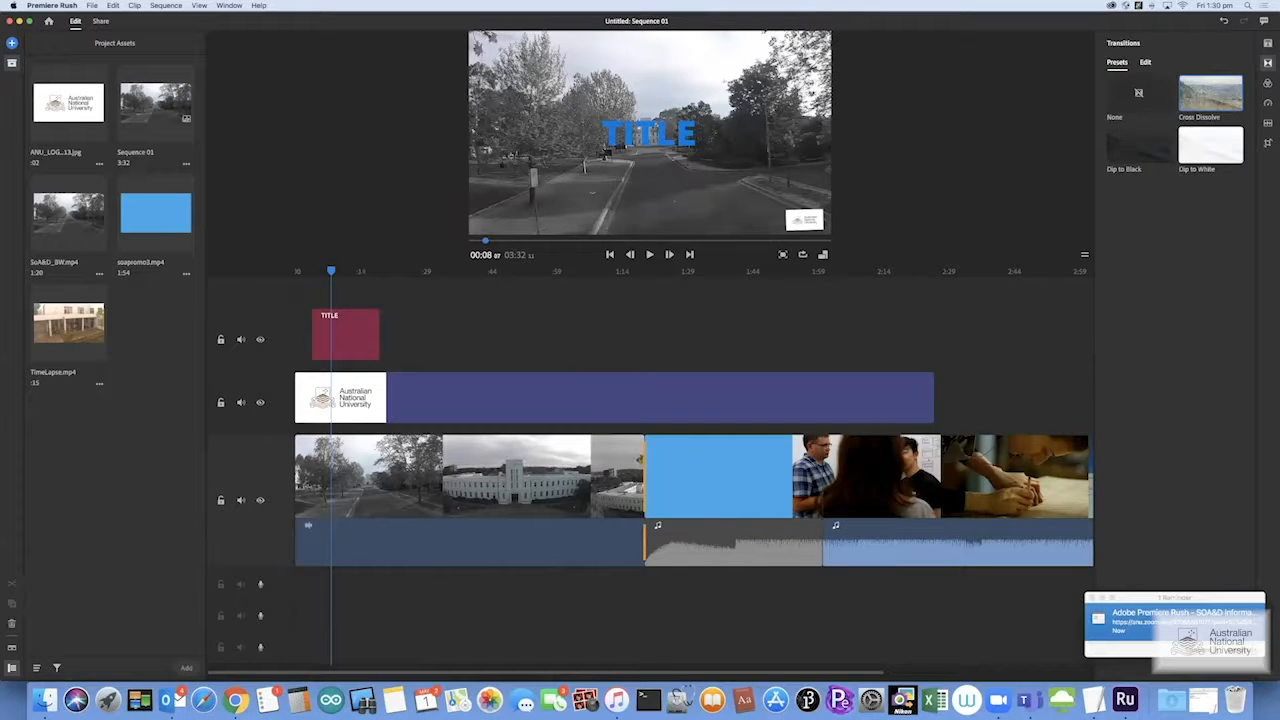
left_click_drag(1224, 80, 651, 487)
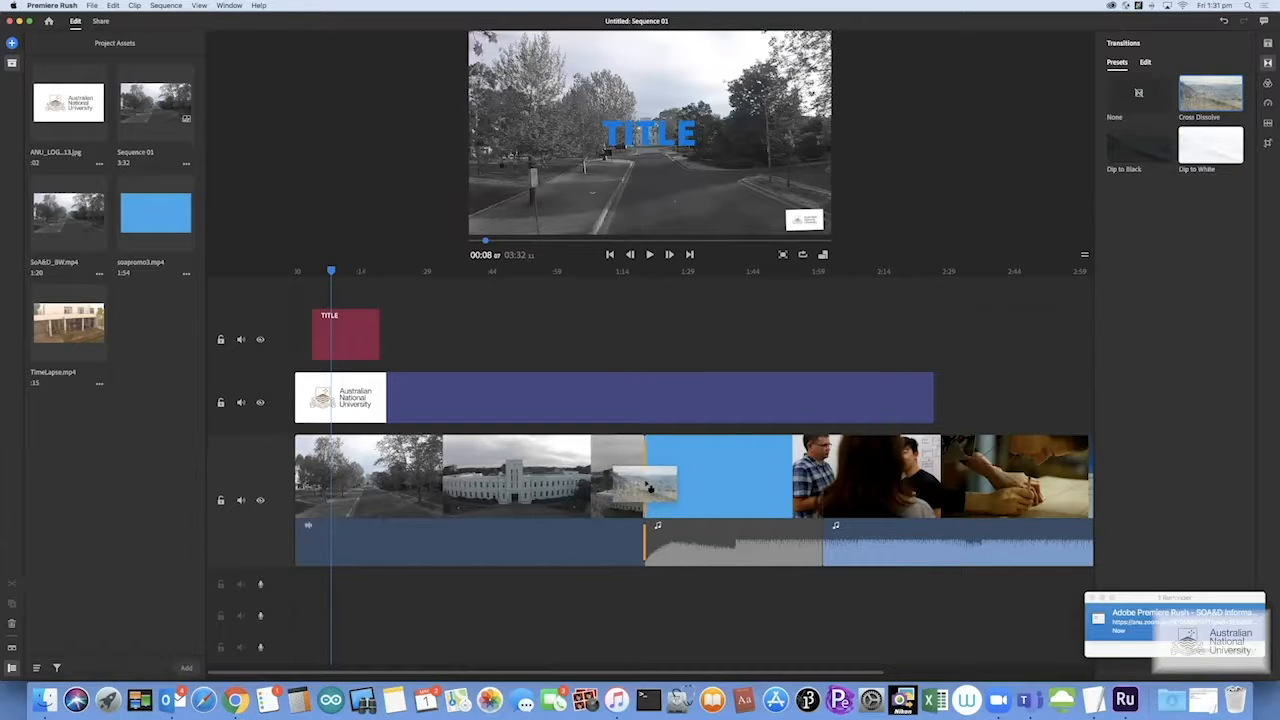
left_click_drag(649, 487, 648, 487)
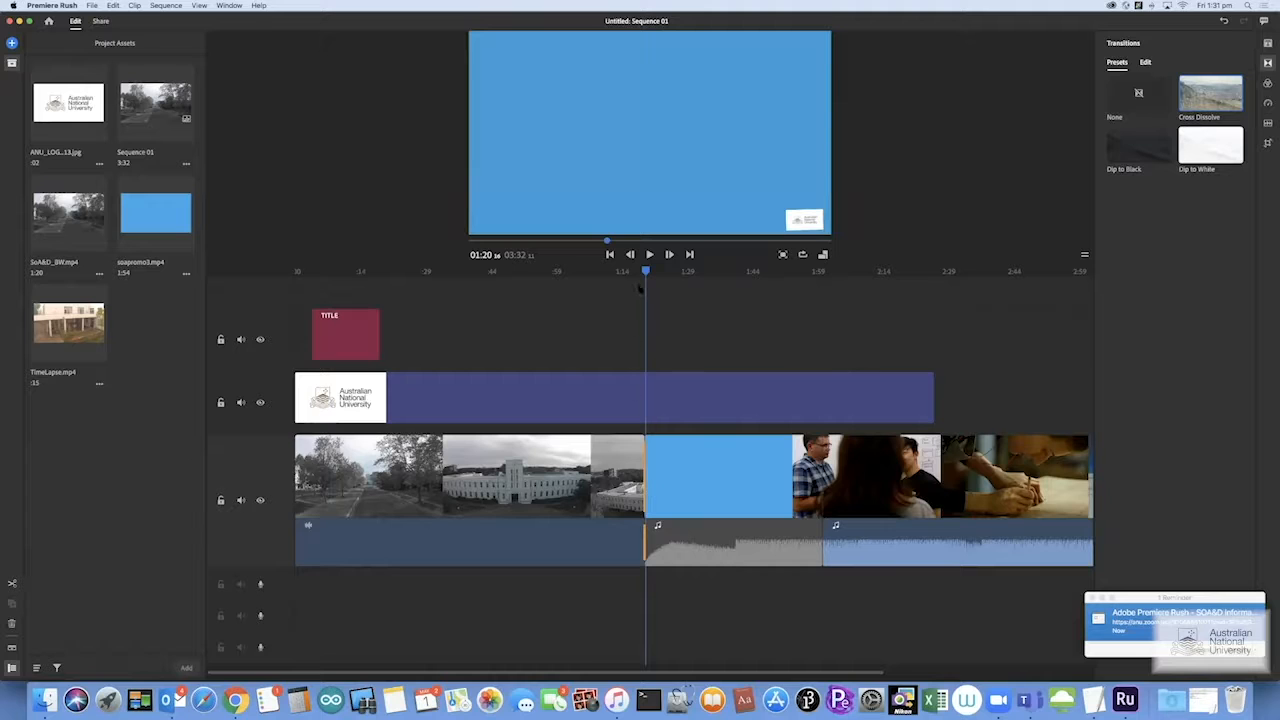
left_click(639, 271)
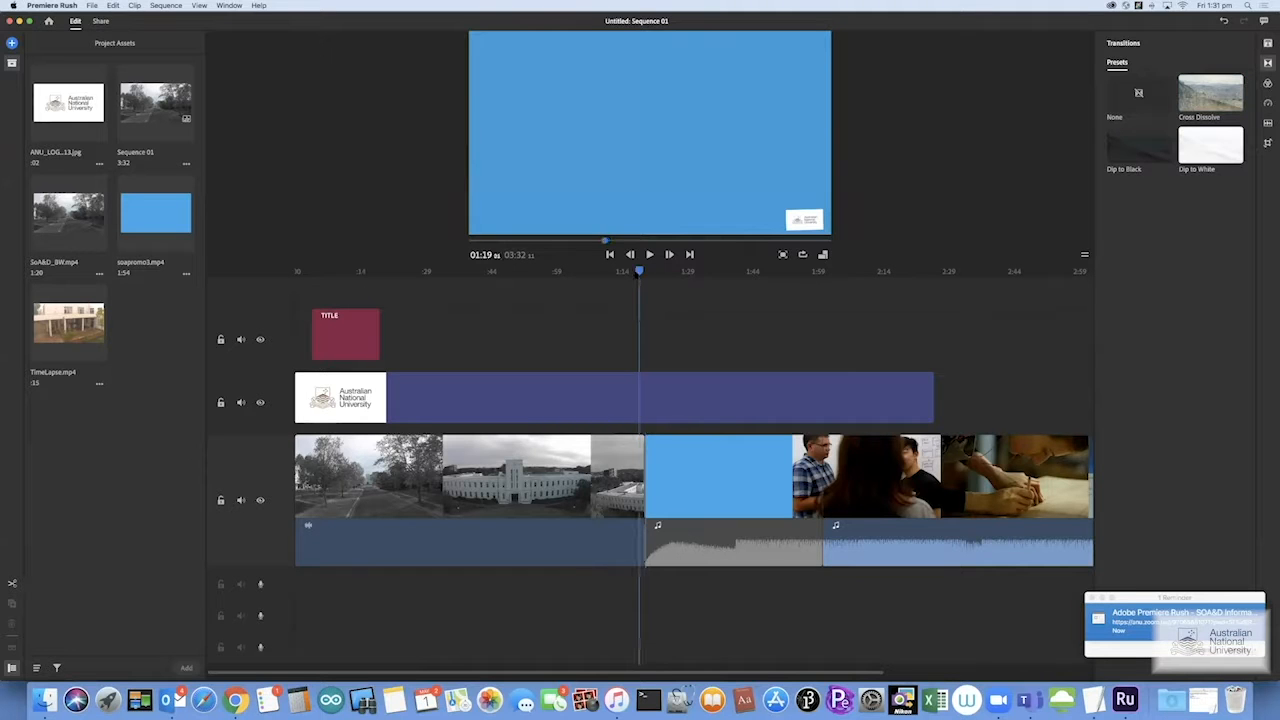
left_click(625, 388)
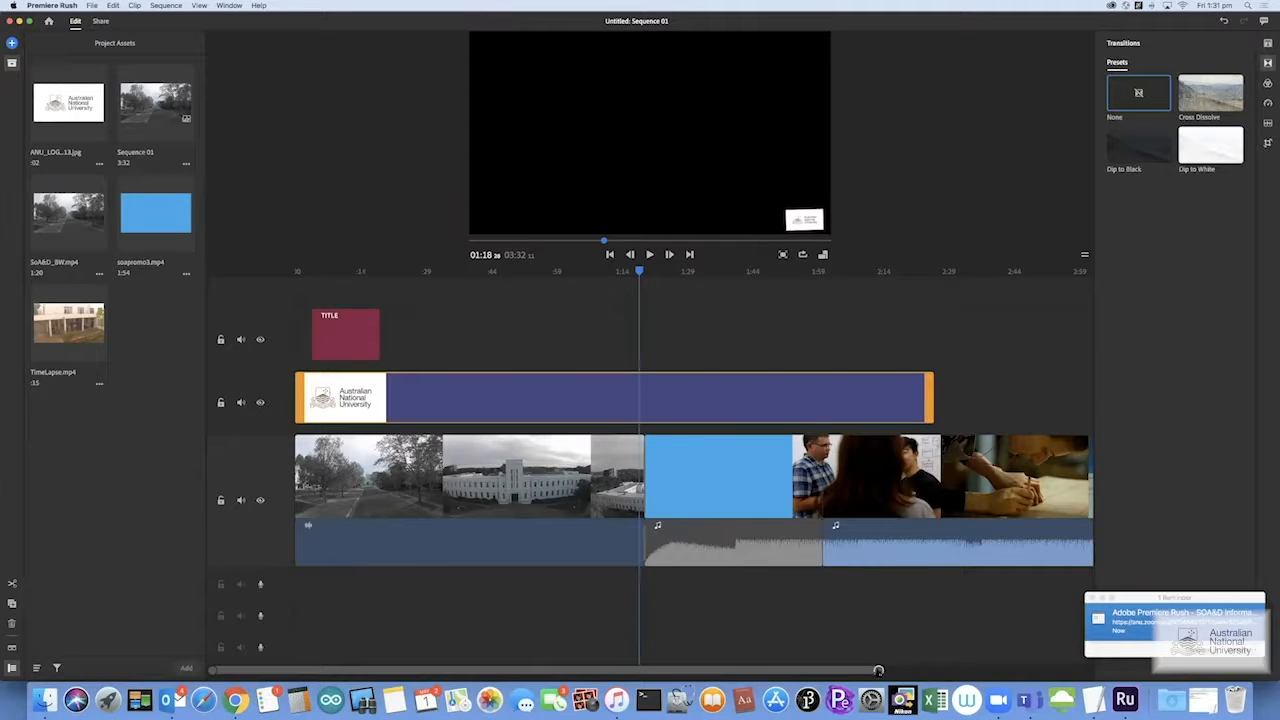
left_click_drag(878, 671, 694, 680)
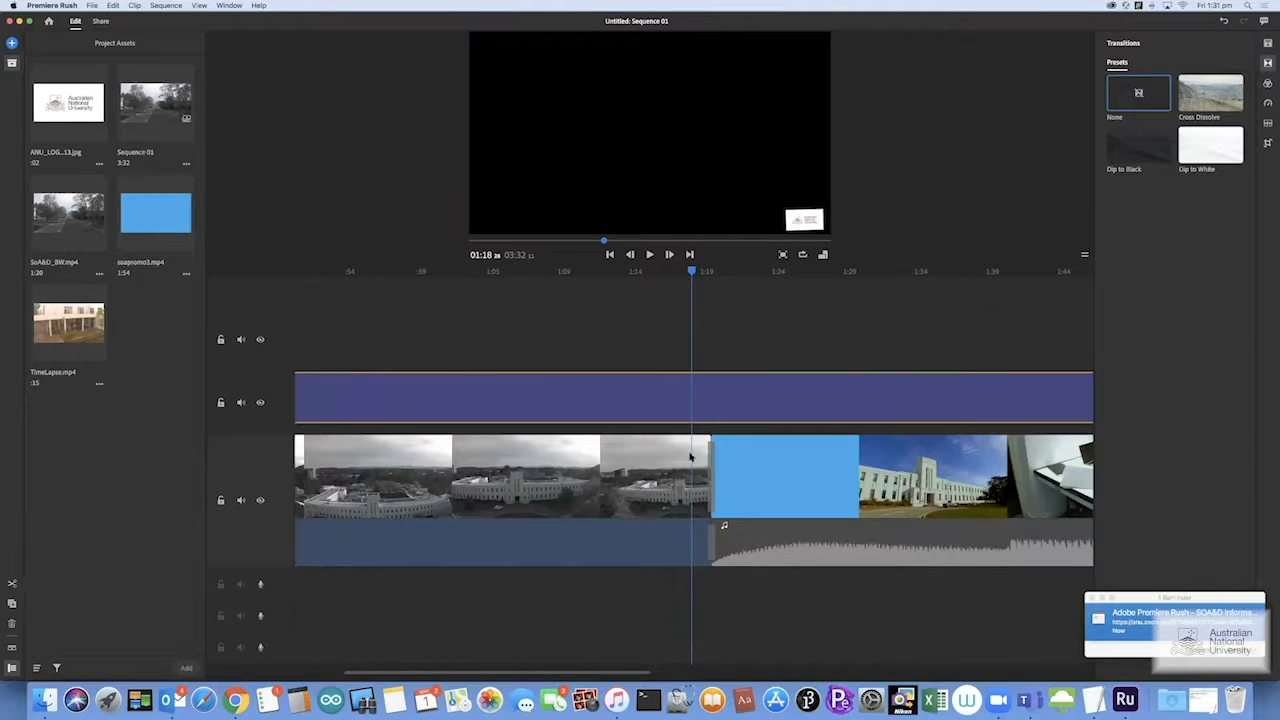
left_click(668, 271)
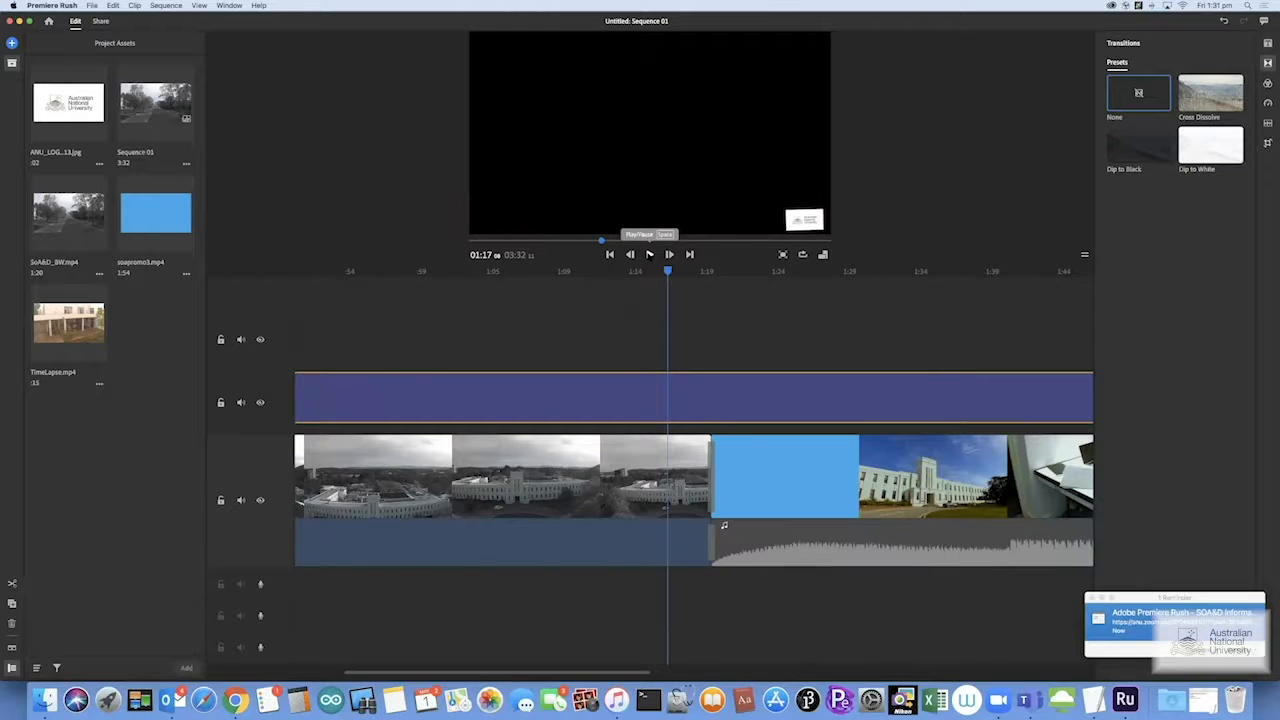
left_click(649, 254)
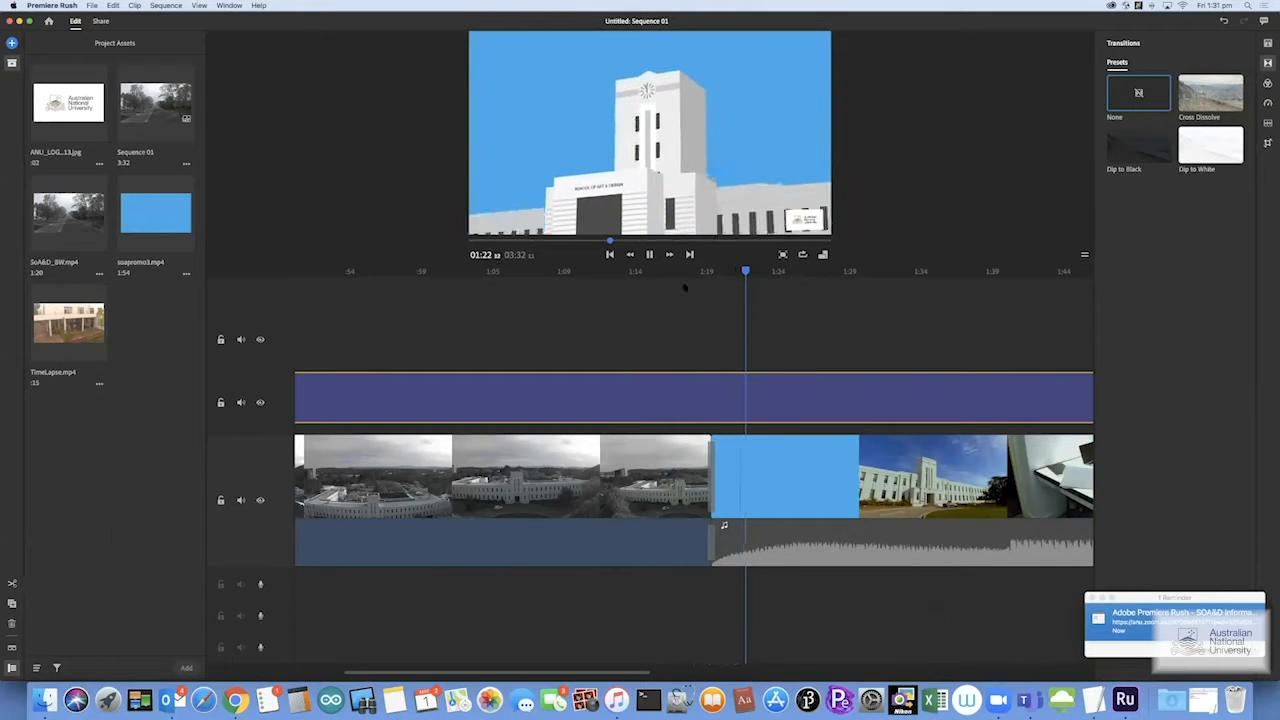
left_click(686, 274)
left_click(648, 274)
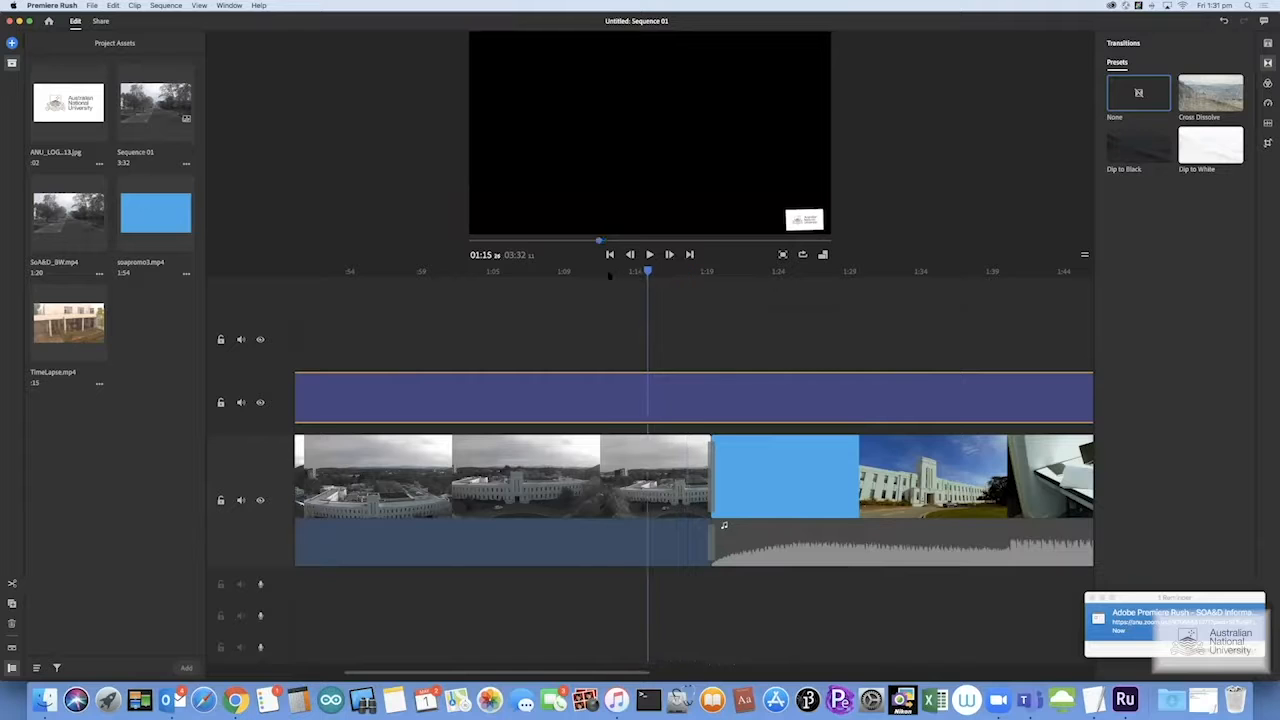
left_click(606, 274)
left_click_drag(645, 671, 823, 670)
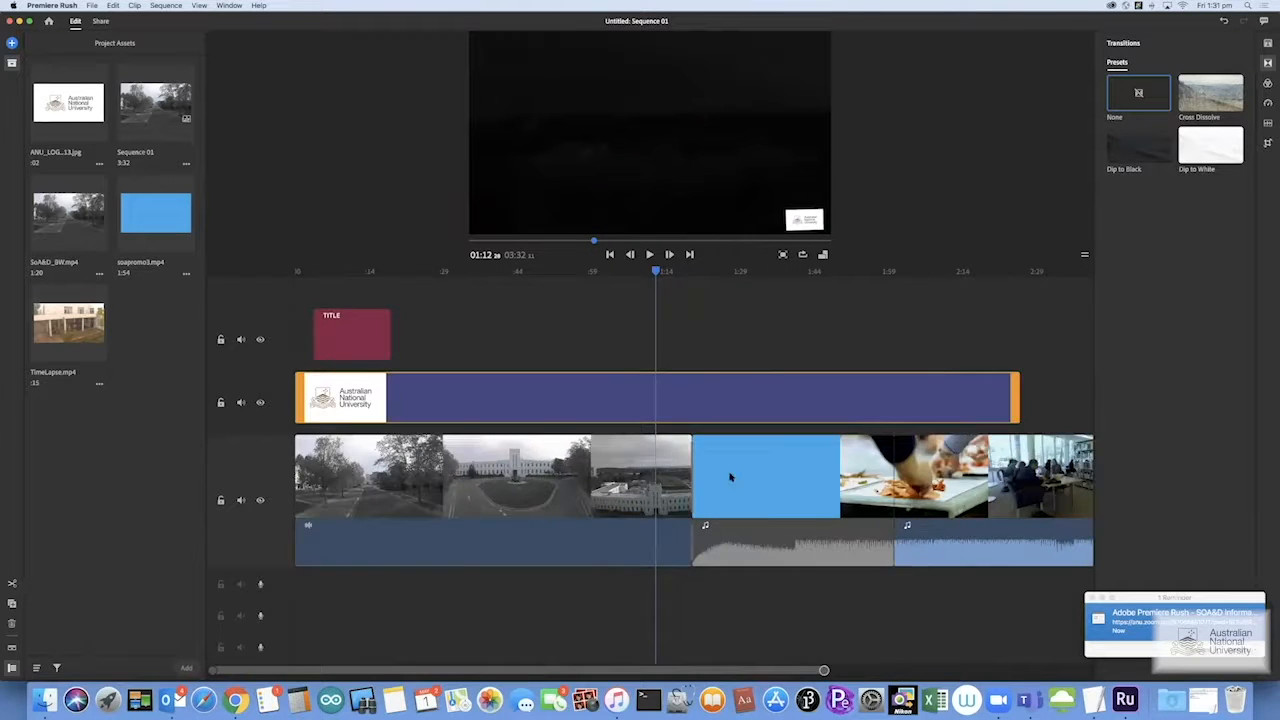
Trim the first campus clip so the sequence runs 2:16, preview the title, and add Dip to Black
left_click_drag(648, 470, 315, 470)
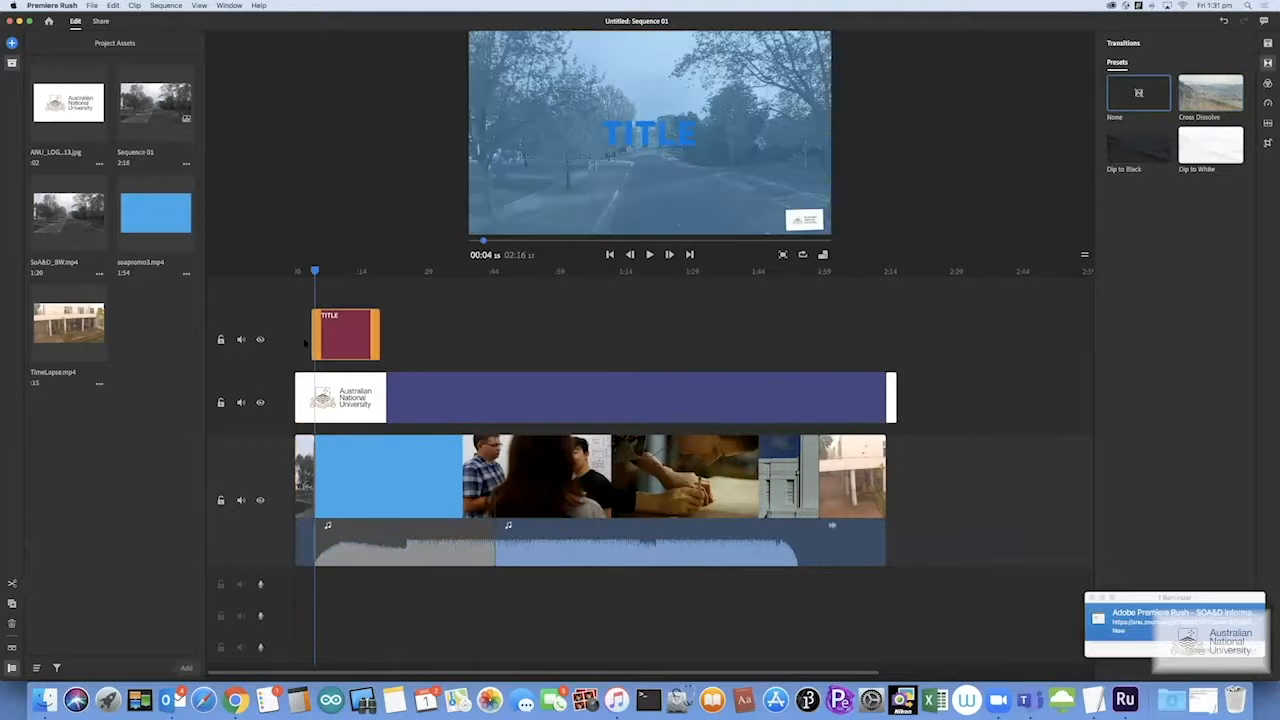
left_click(305, 274)
key("space")
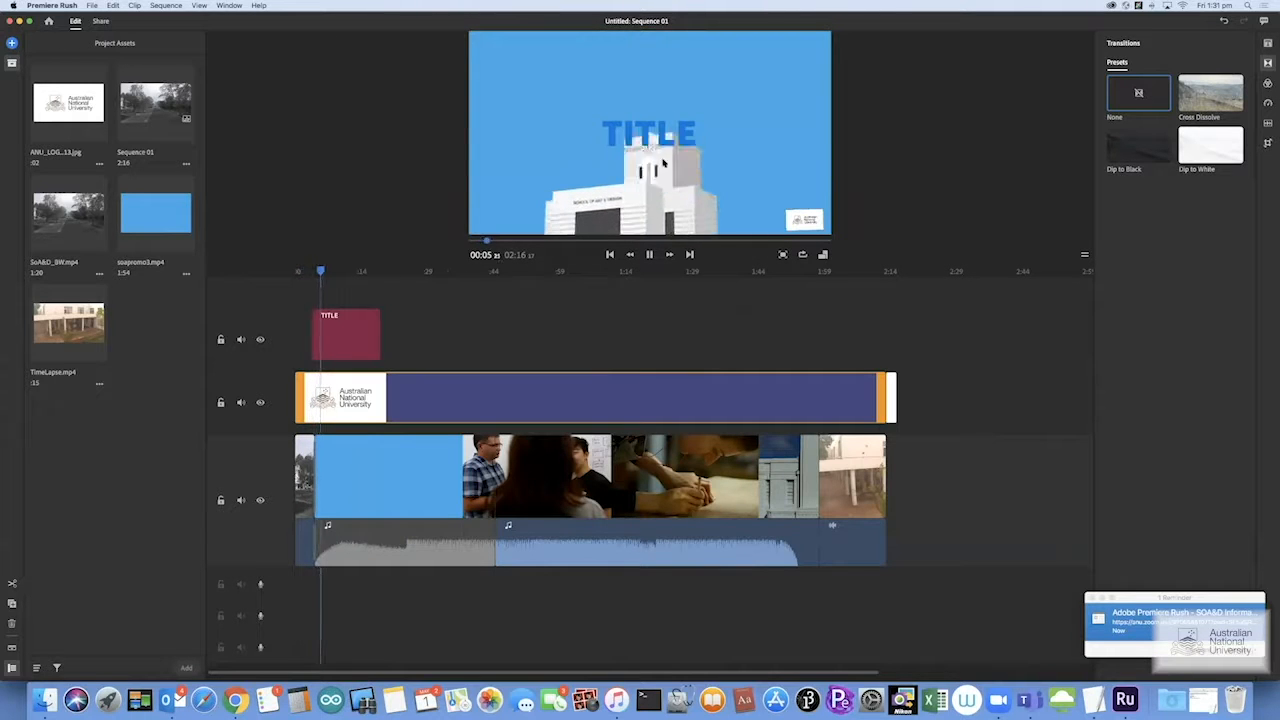
key("space")
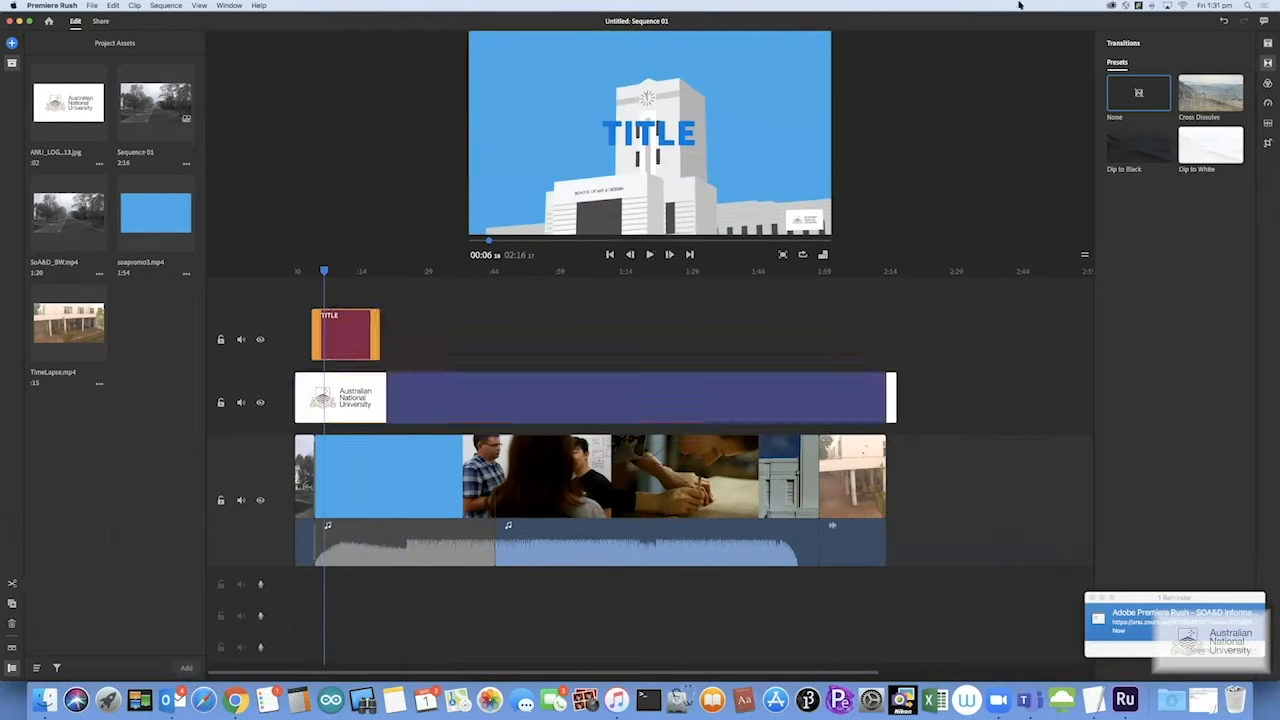
left_click(1138, 135)
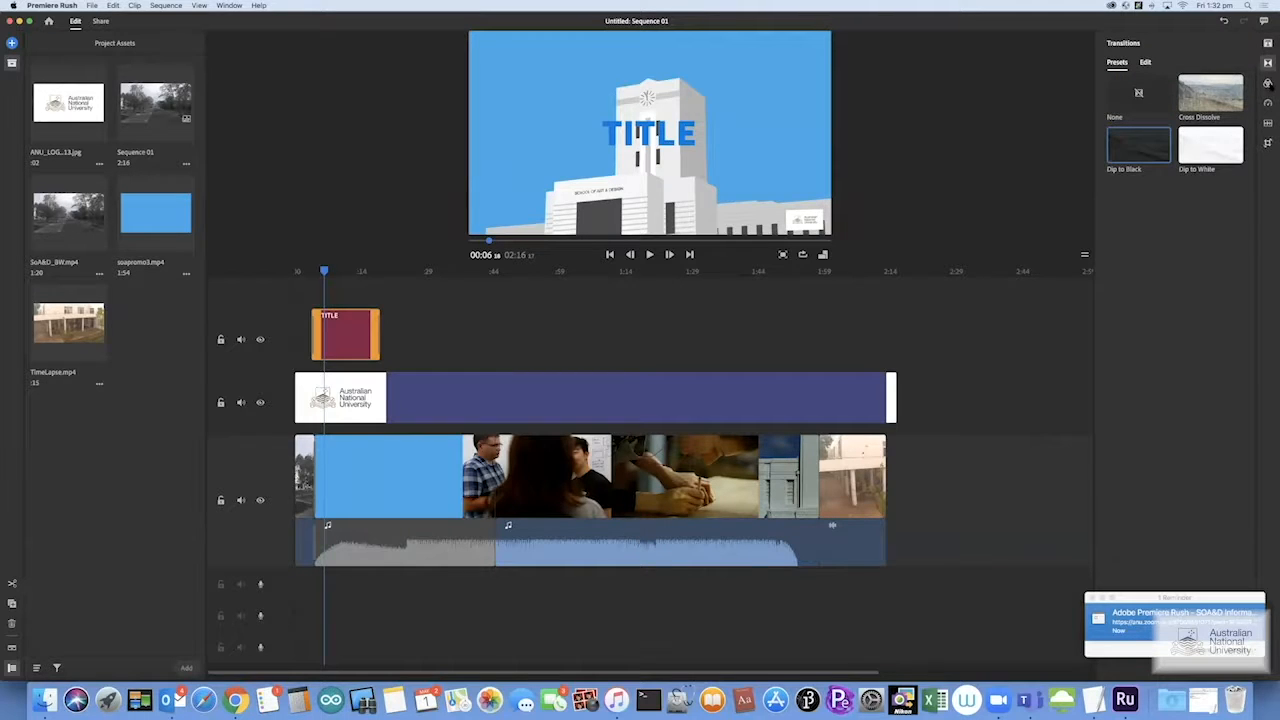
left_click(1268, 84)
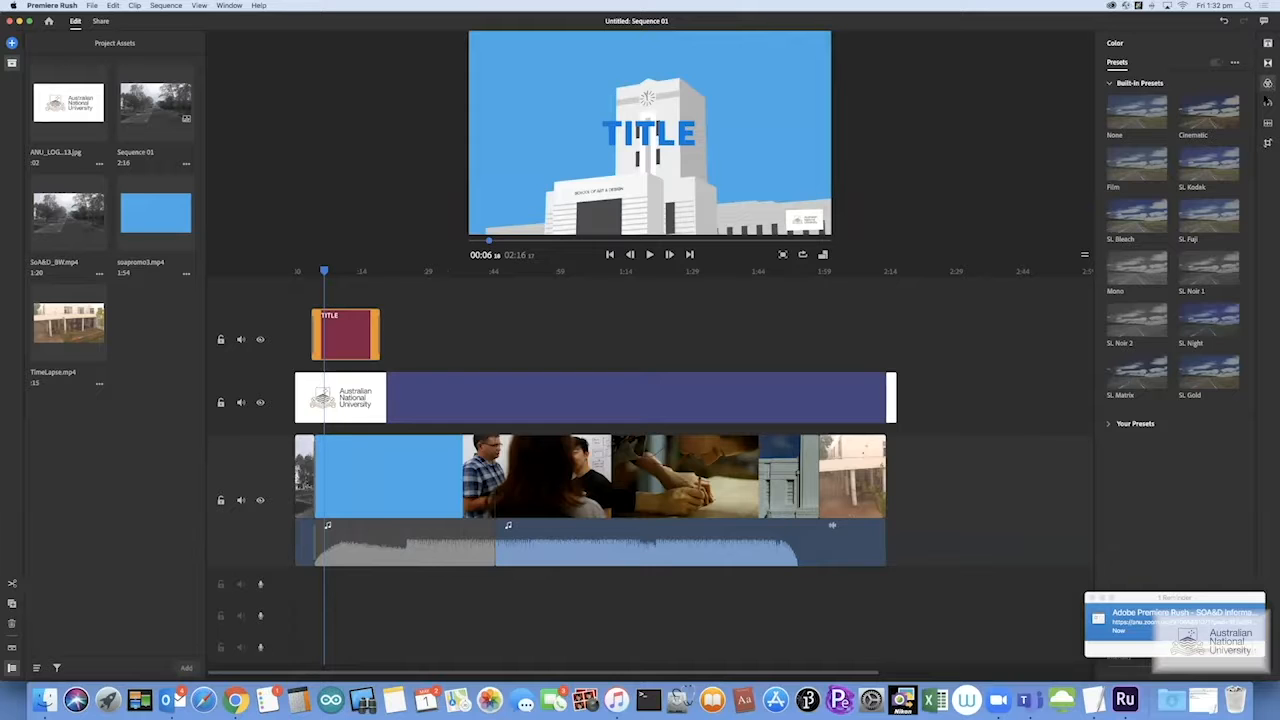
Select the second video clip and apply the Film colour preset, replacing a first Cinematic pick
left_click(514, 277)
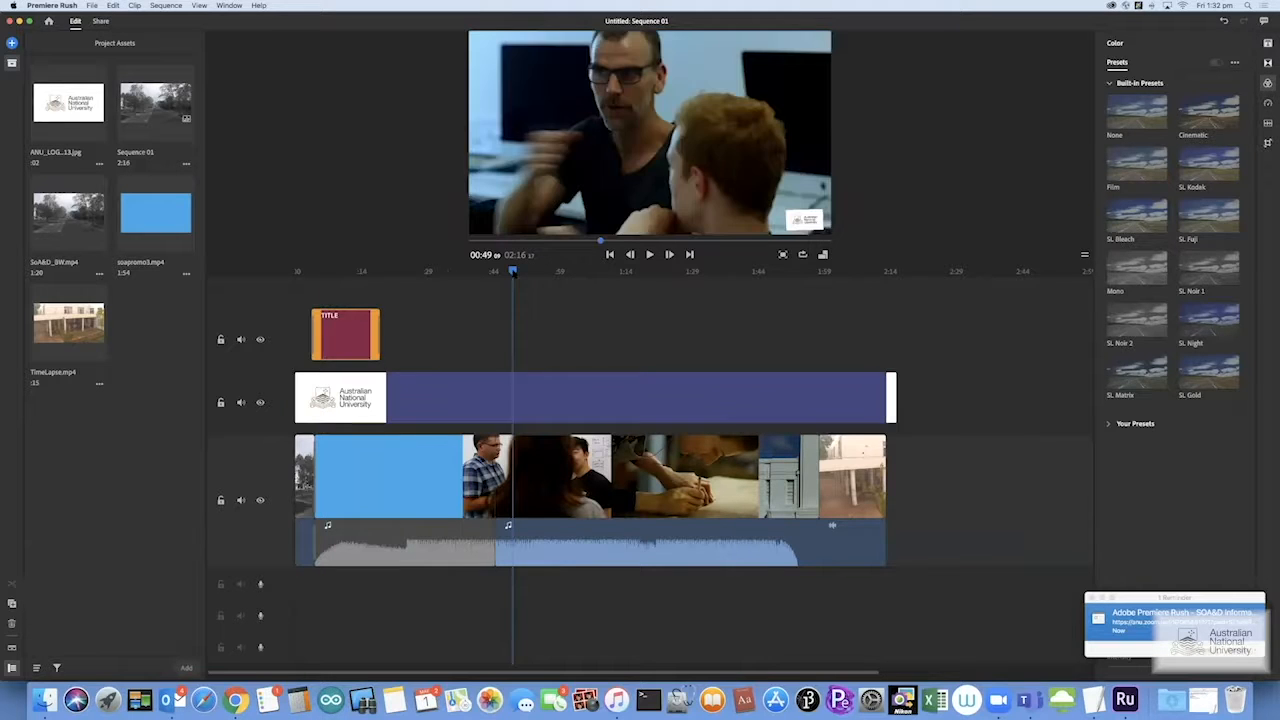
left_click(541, 272)
left_click(565, 271)
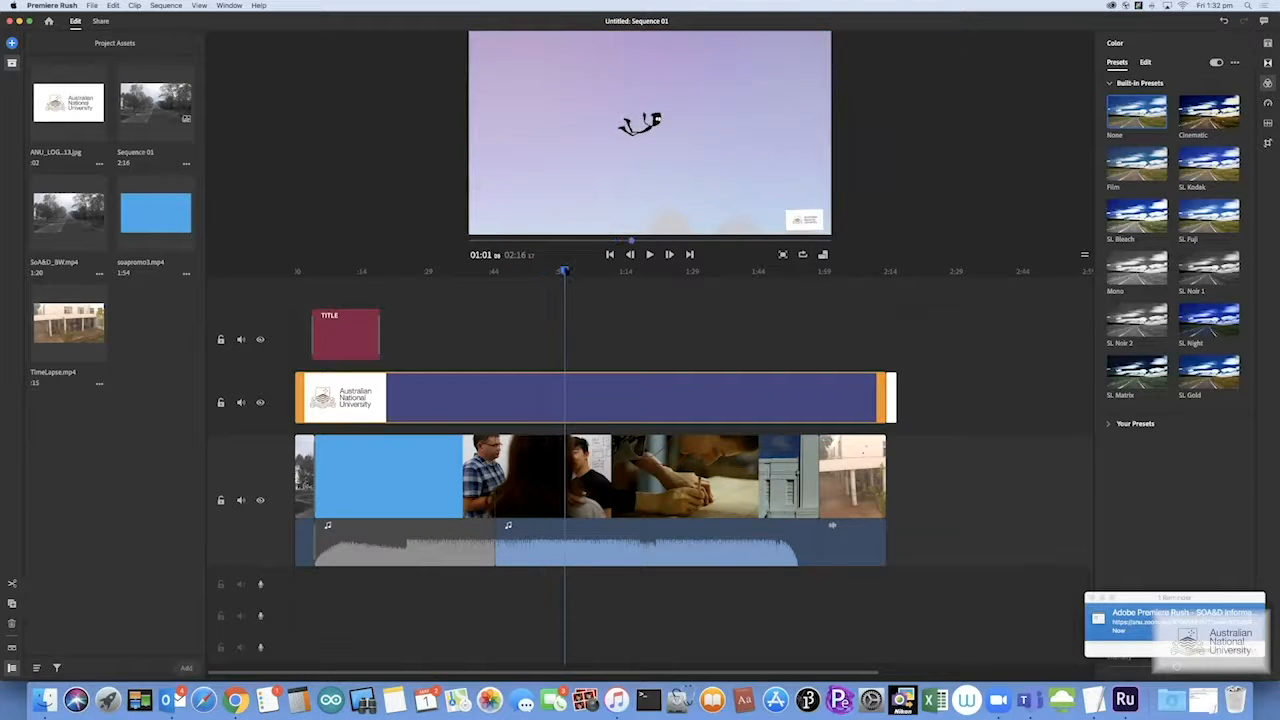
left_click(490, 272)
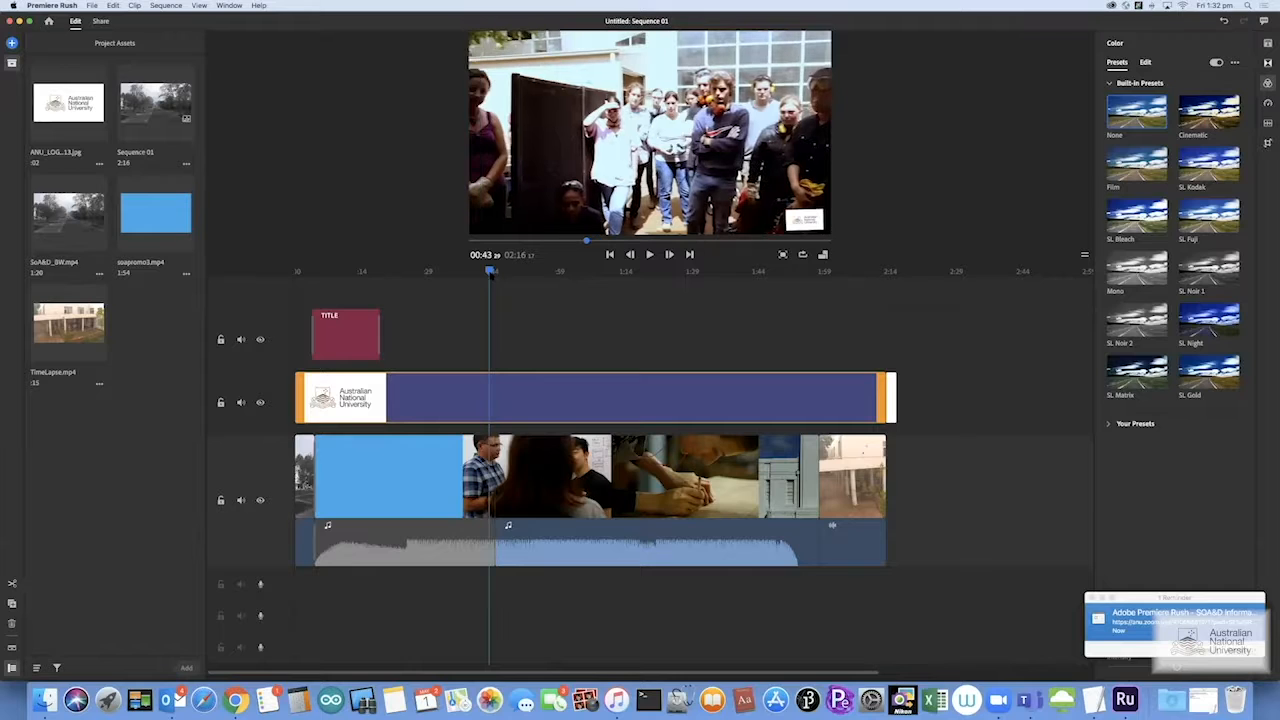
left_click(535, 478)
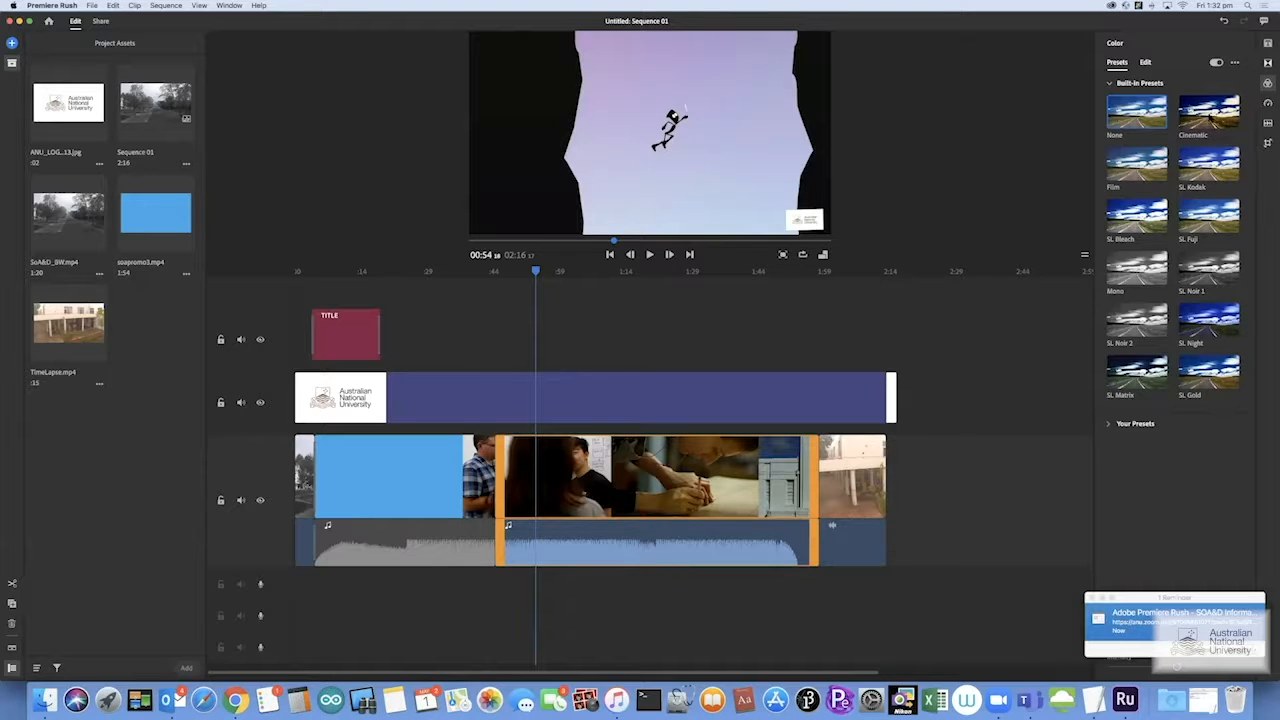
left_click(1212, 117)
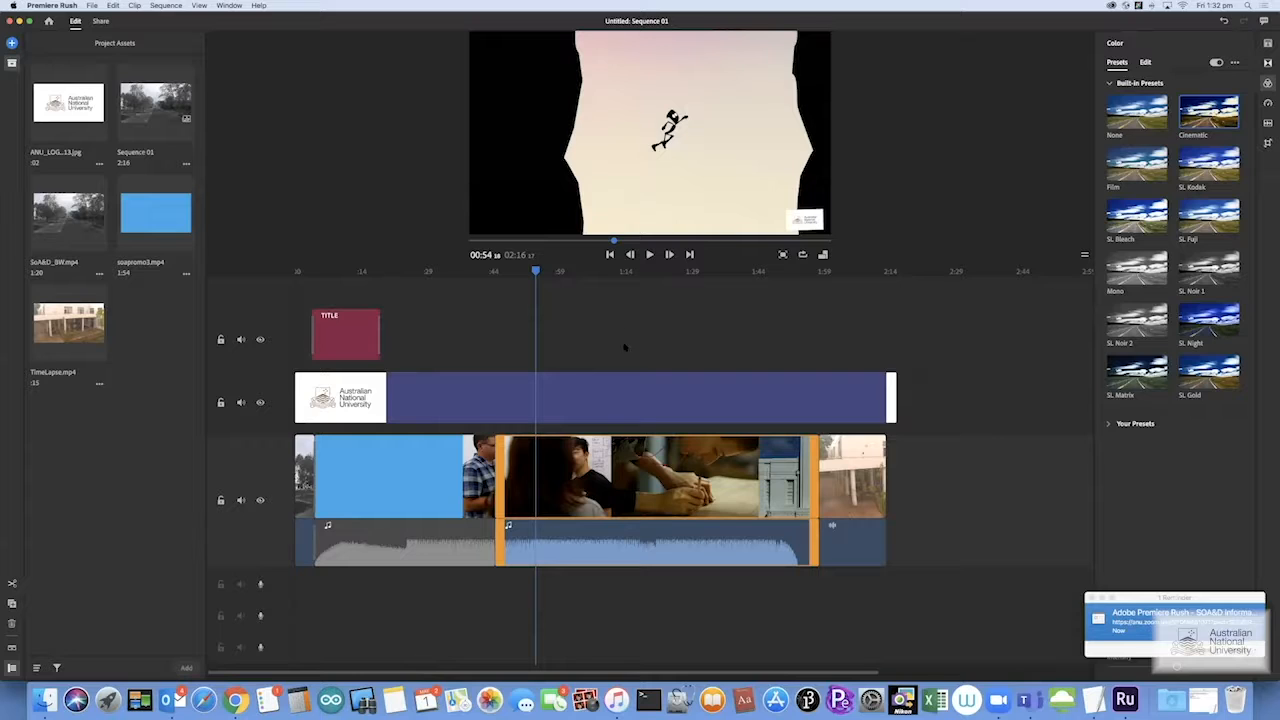
left_click(612, 272)
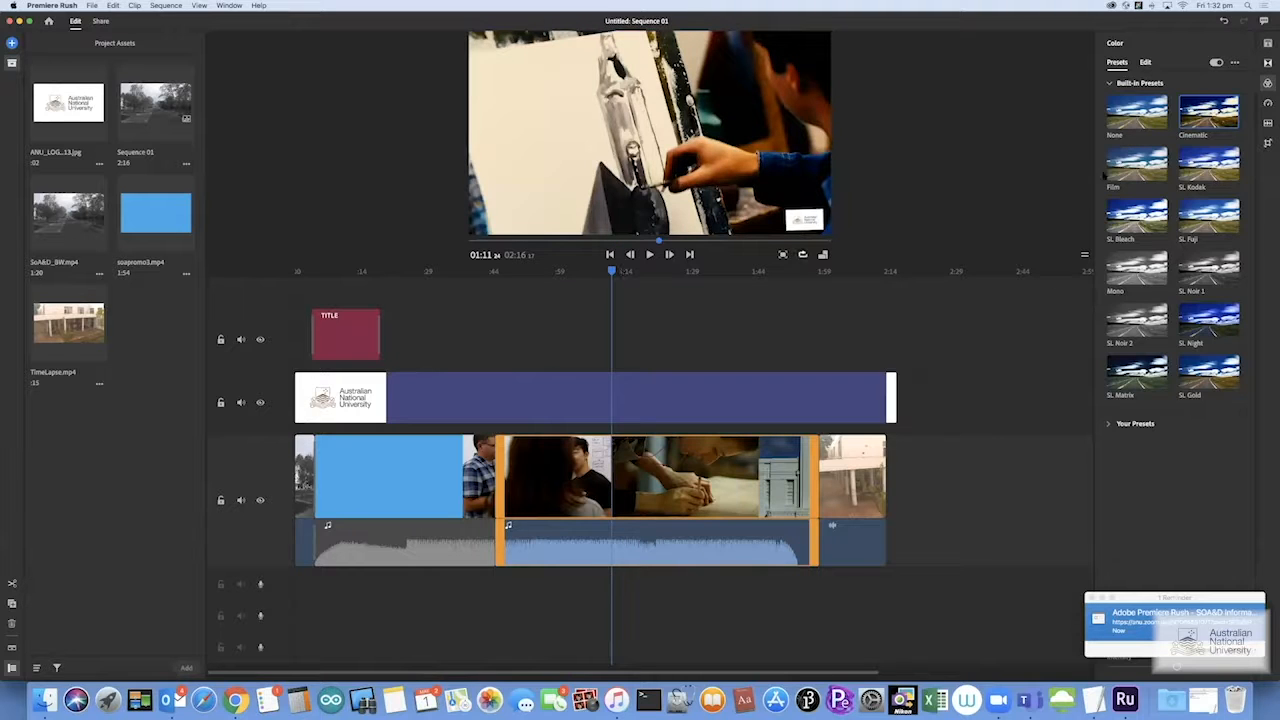
left_click(1140, 158)
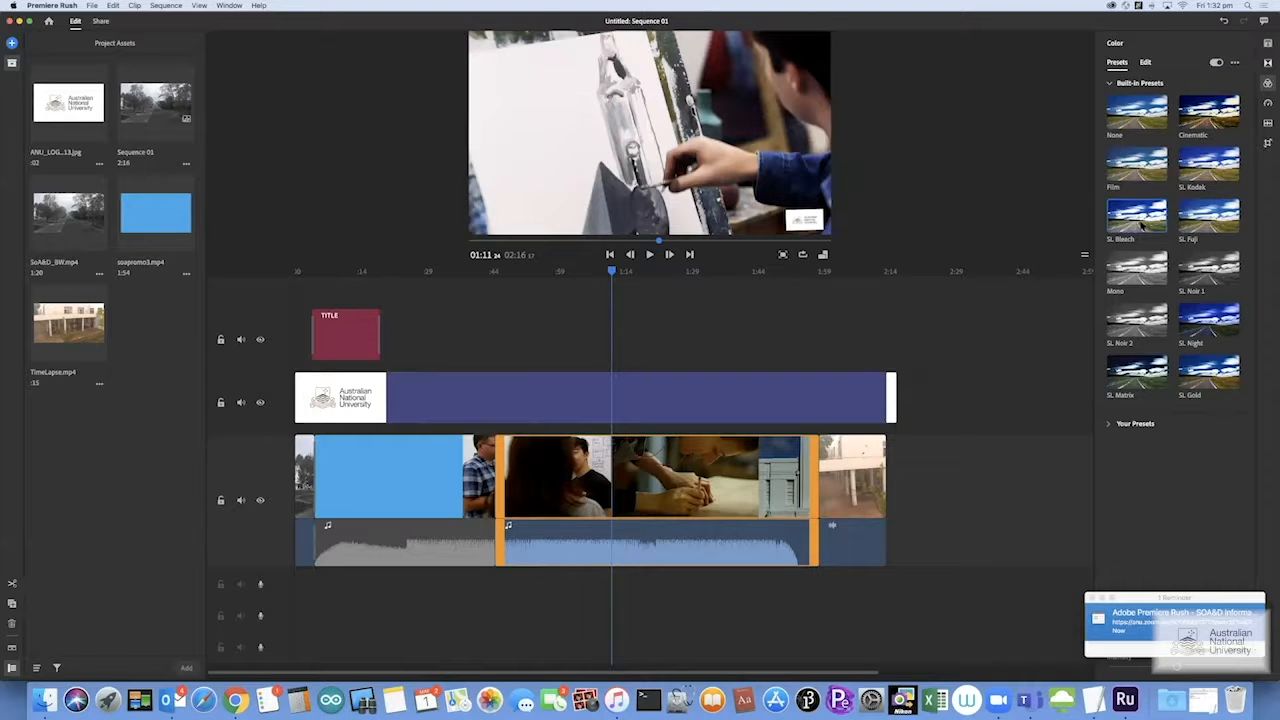
left_click(1146, 62)
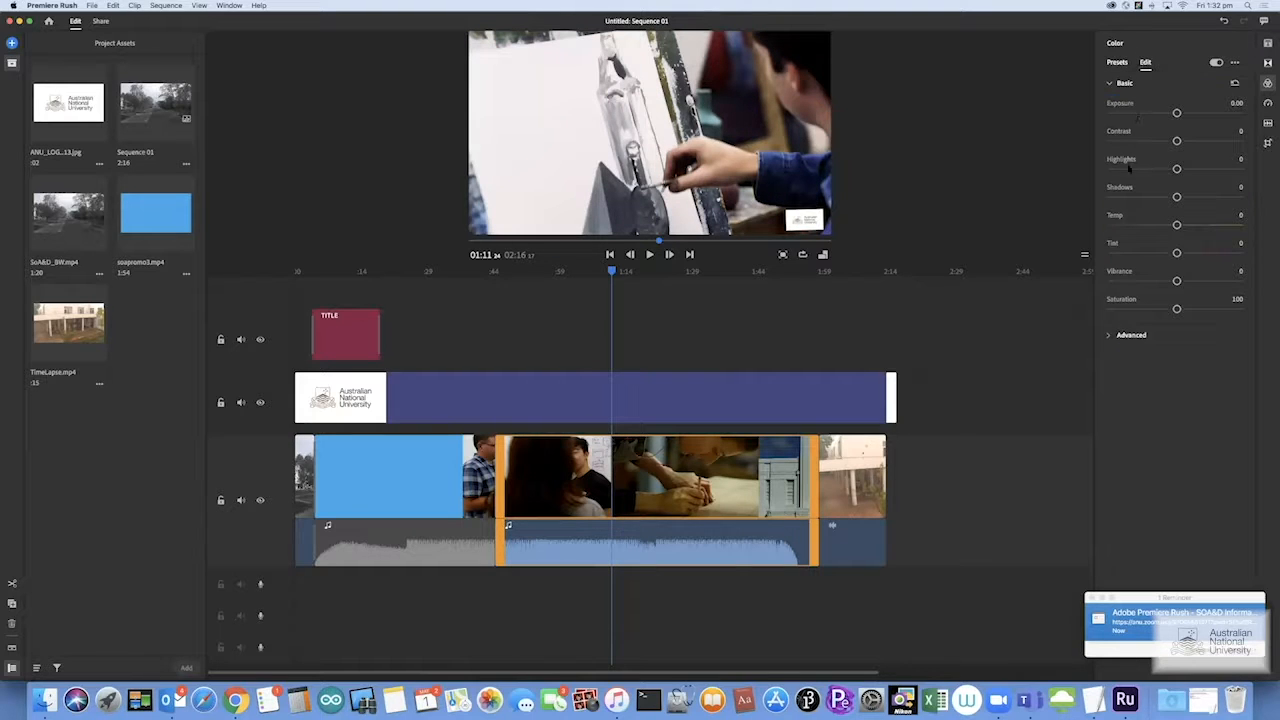
left_click(1125, 62)
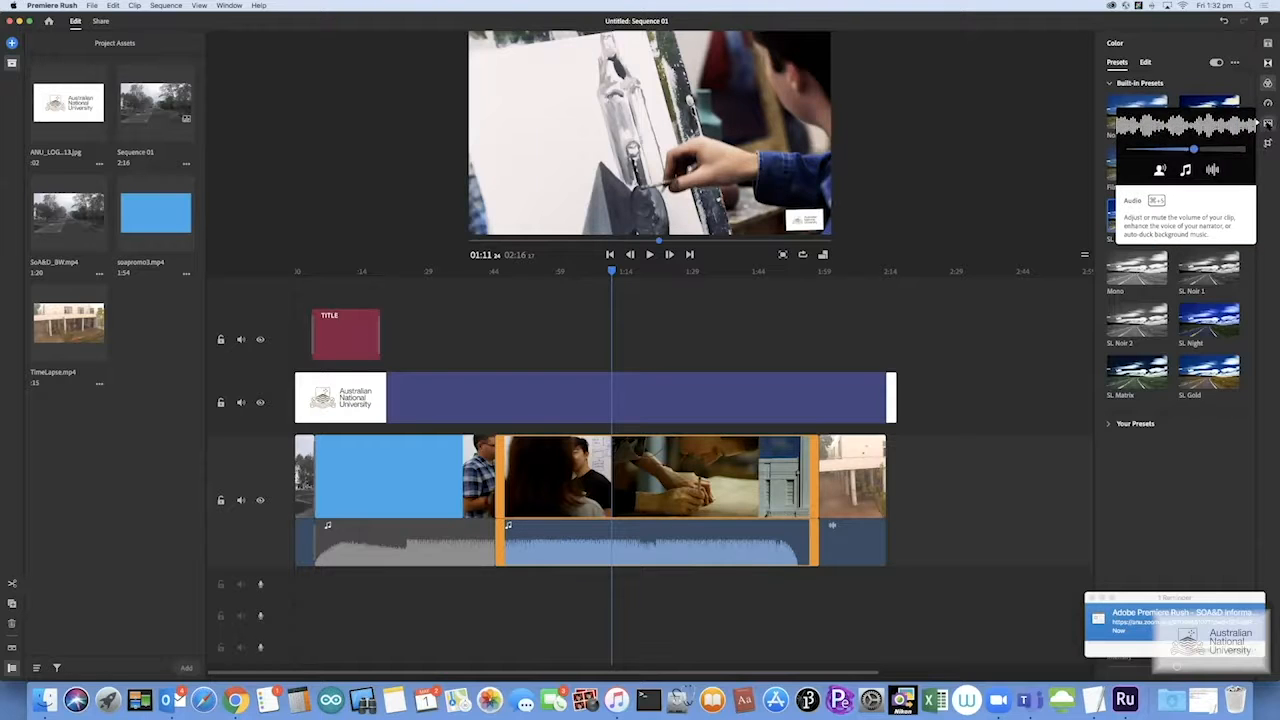
Turn on Auto volume and set the second clip's audio type to Voice
left_click(1268, 124)
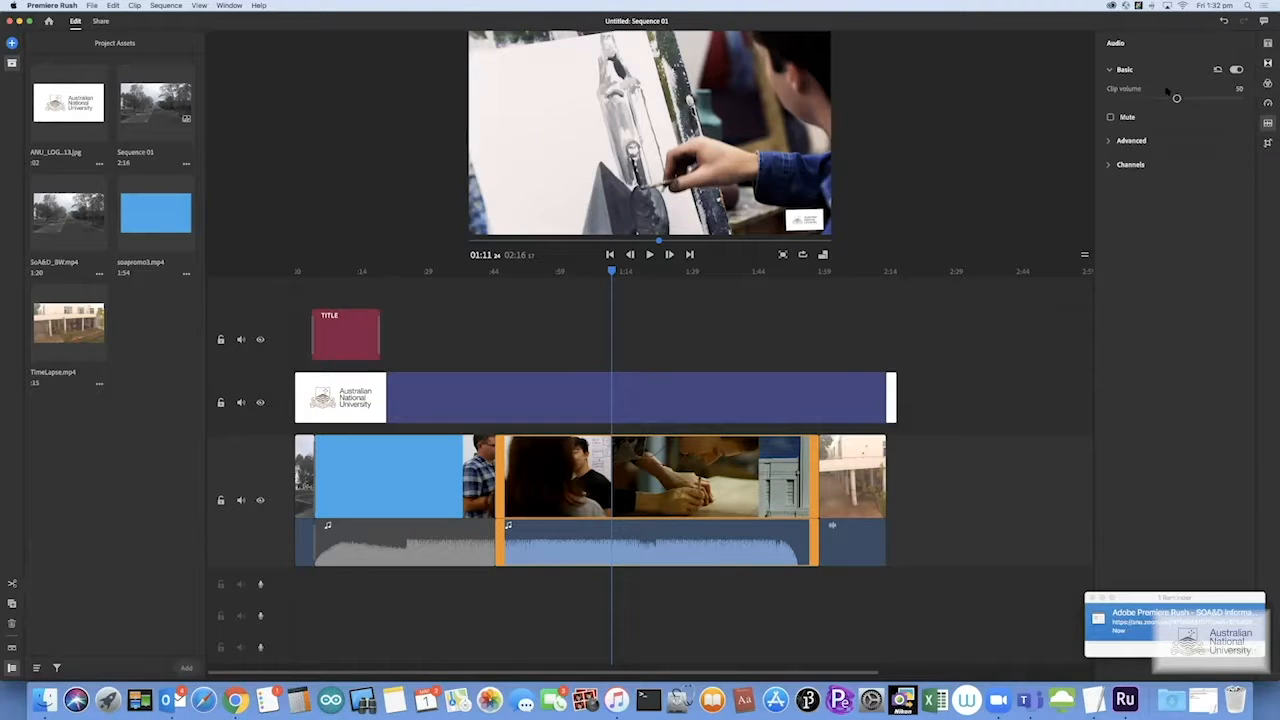
left_click(1114, 146)
left_click(1148, 199)
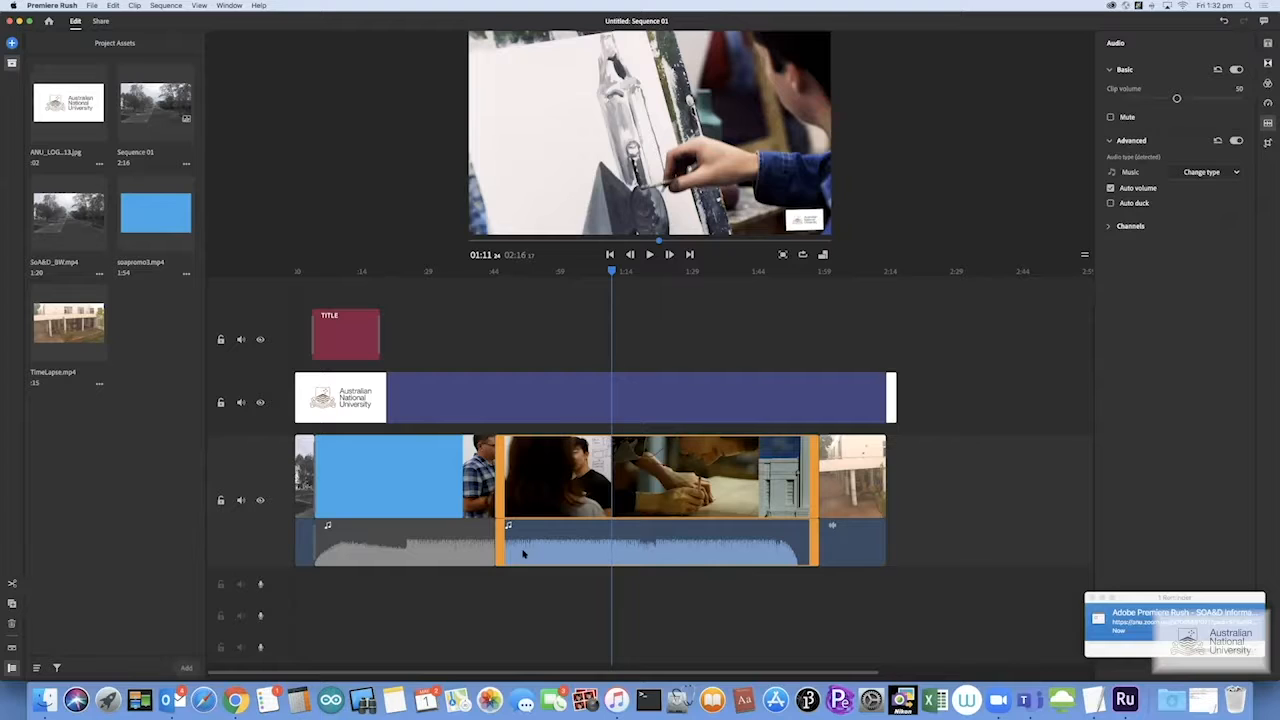
left_click(1215, 173)
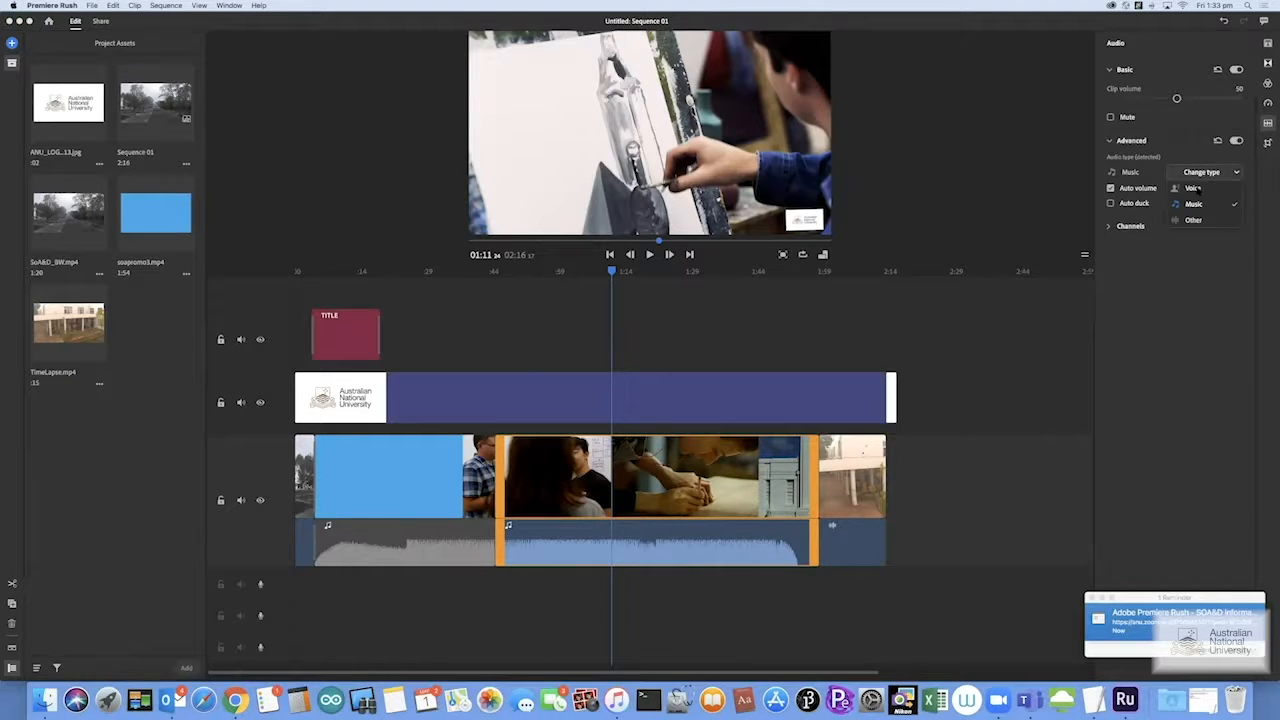
left_click(1194, 188)
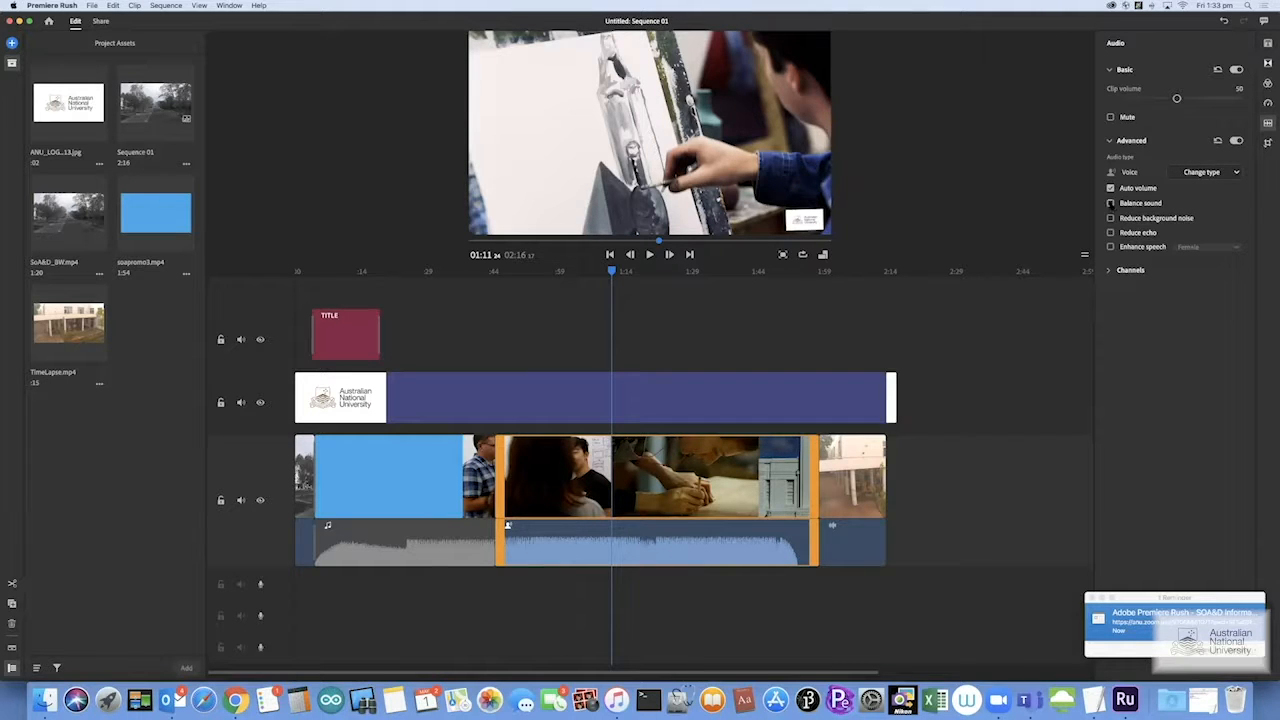
Try Enhance speech with the Female voice type, switch it back off, and close the audio panel
mouse_move(1110, 218)
left_click(1110, 247)
left_click(1208, 247)
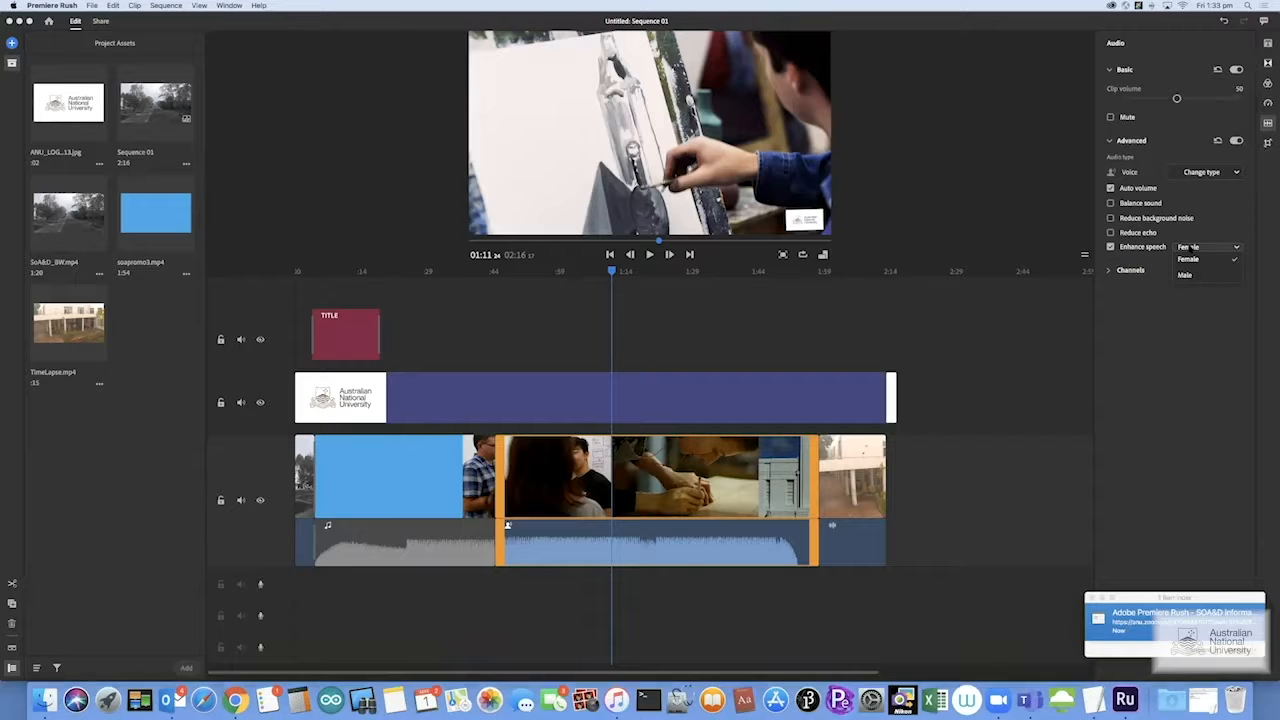
left_click(1193, 249)
left_click(1110, 247)
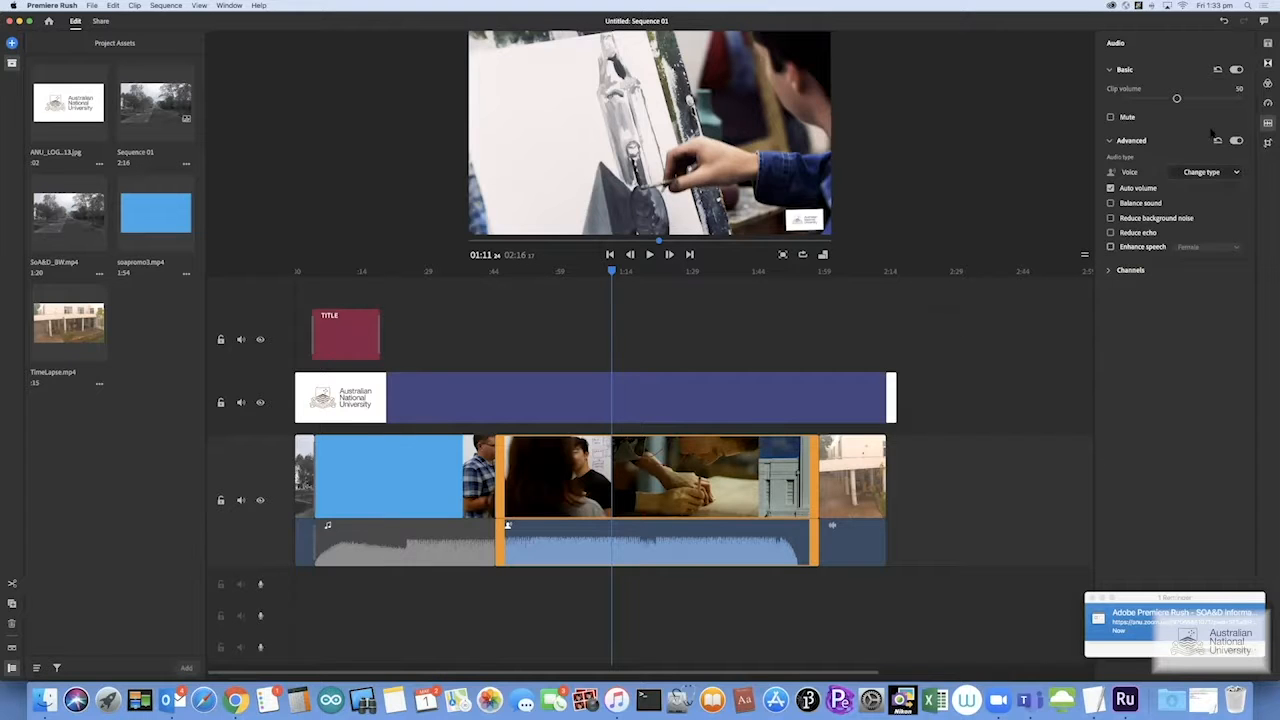
mouse_move(1266, 143)
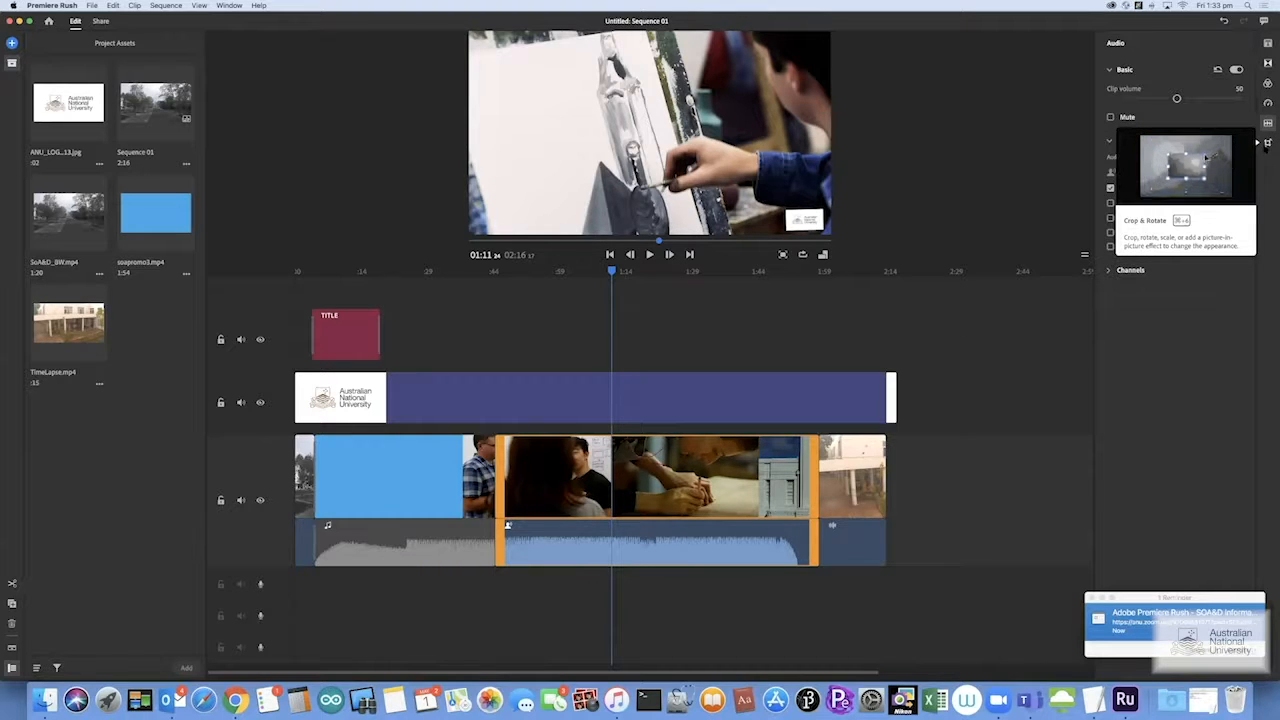
left_click(1266, 123)
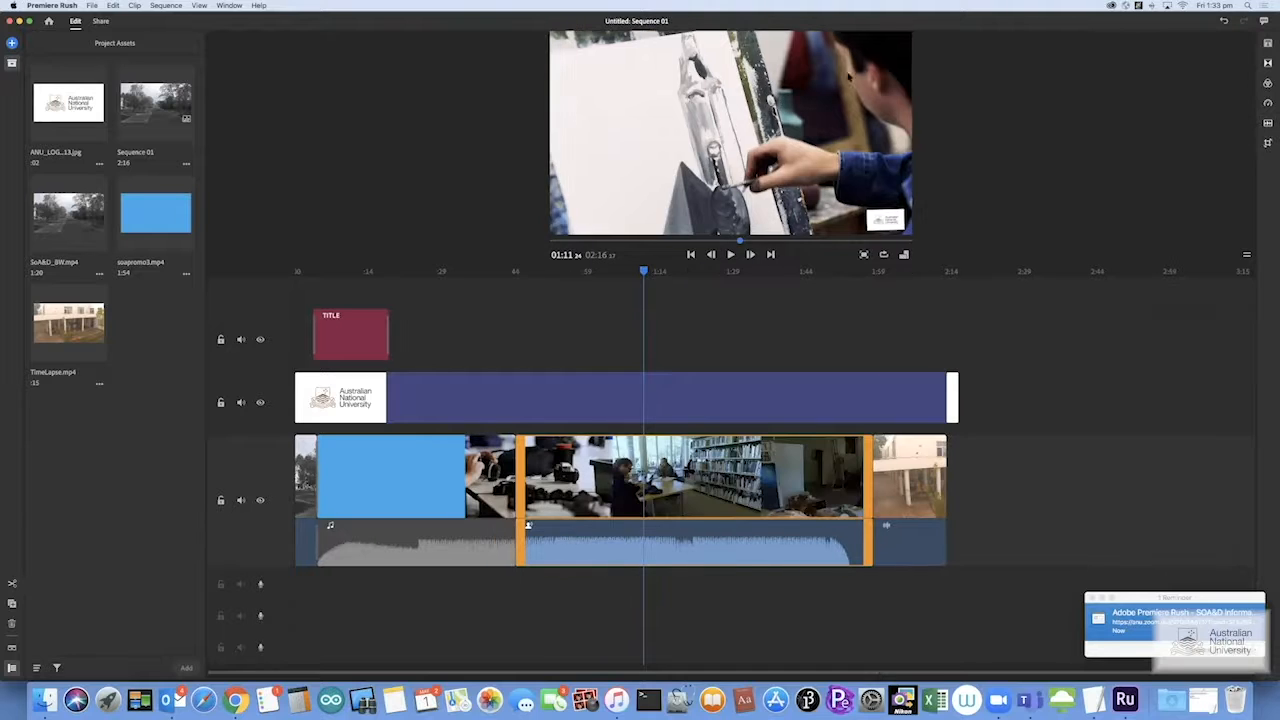
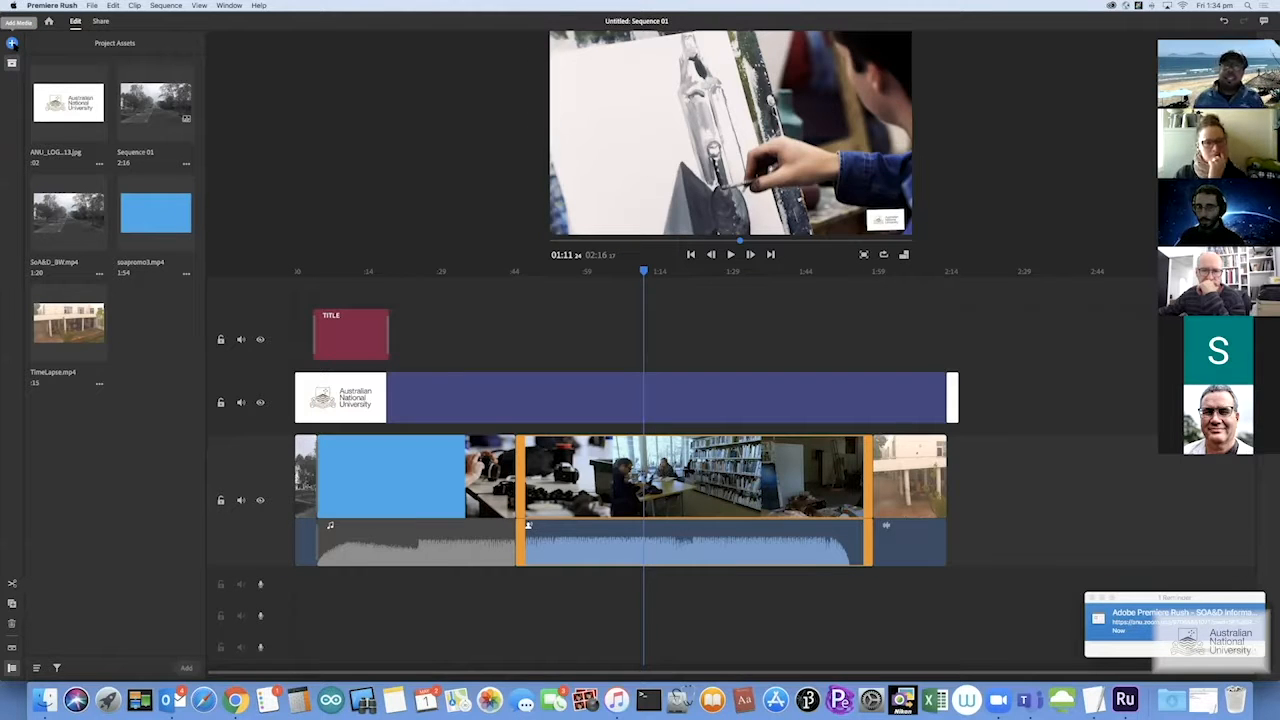
Add a Voiceover track, mute the main video track's audio, and start recording narration
left_click(12, 43)
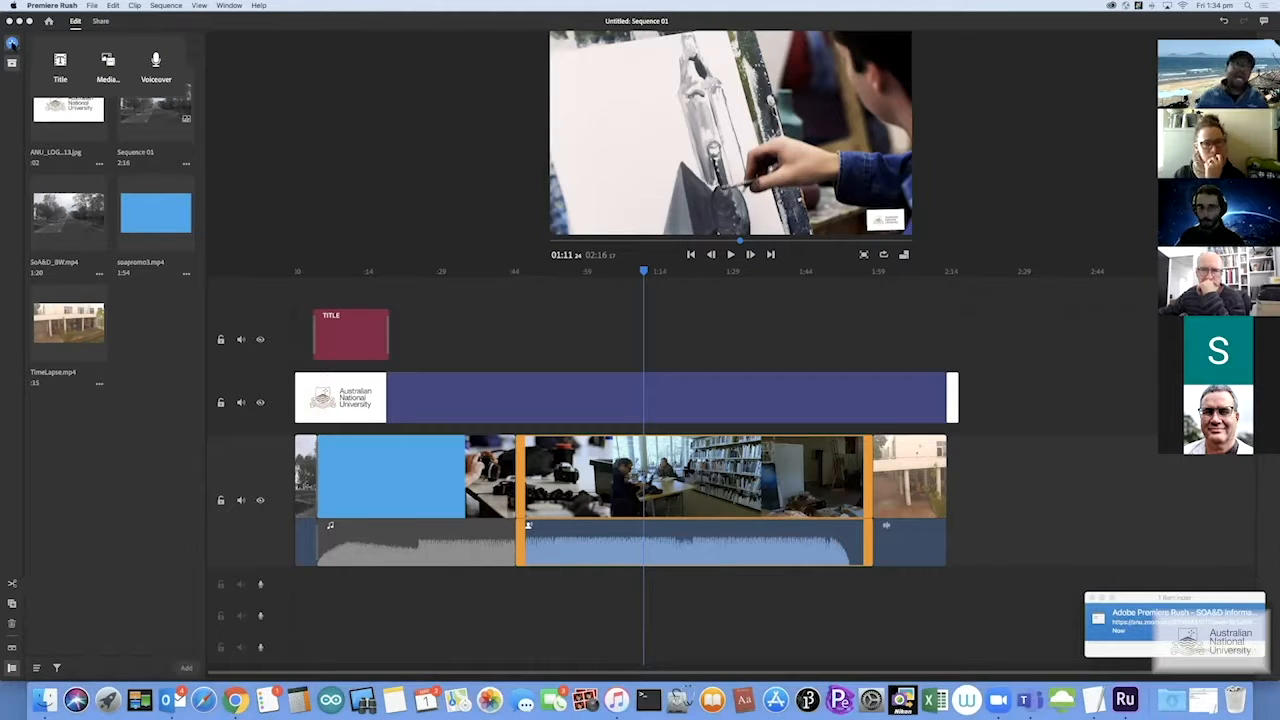
left_click(156, 62)
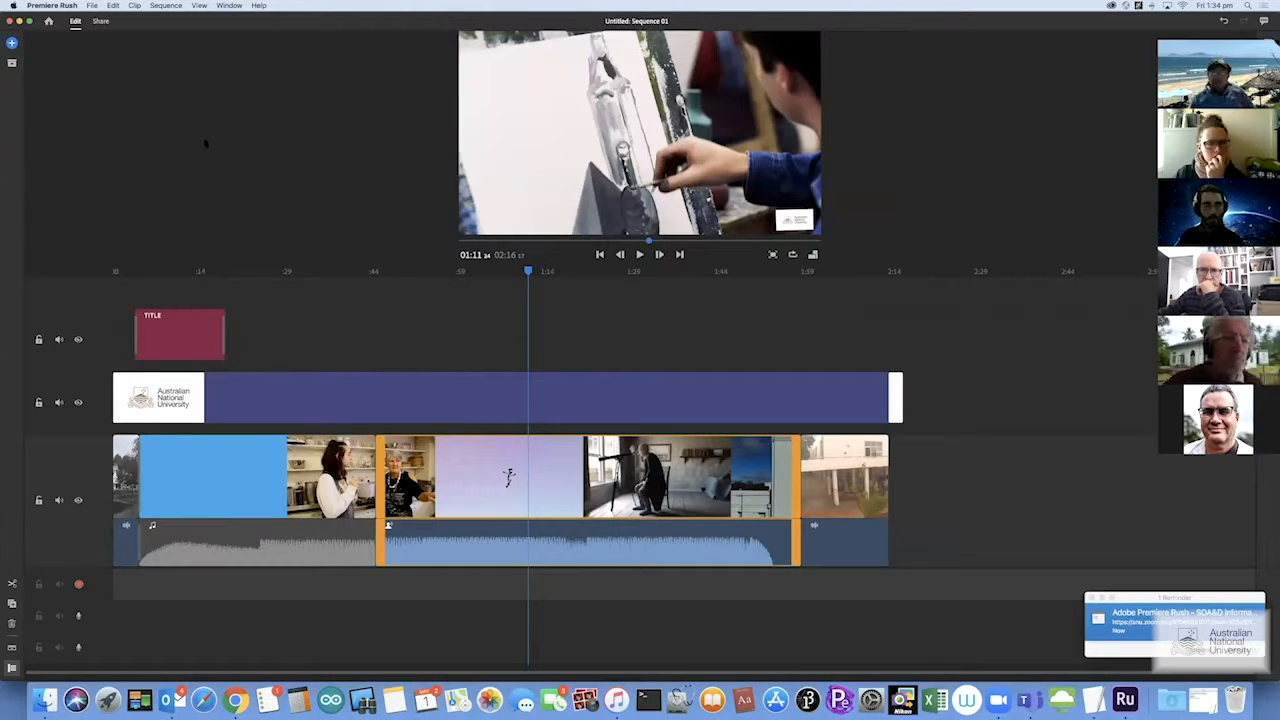
left_click(12, 43)
left_click(157, 62)
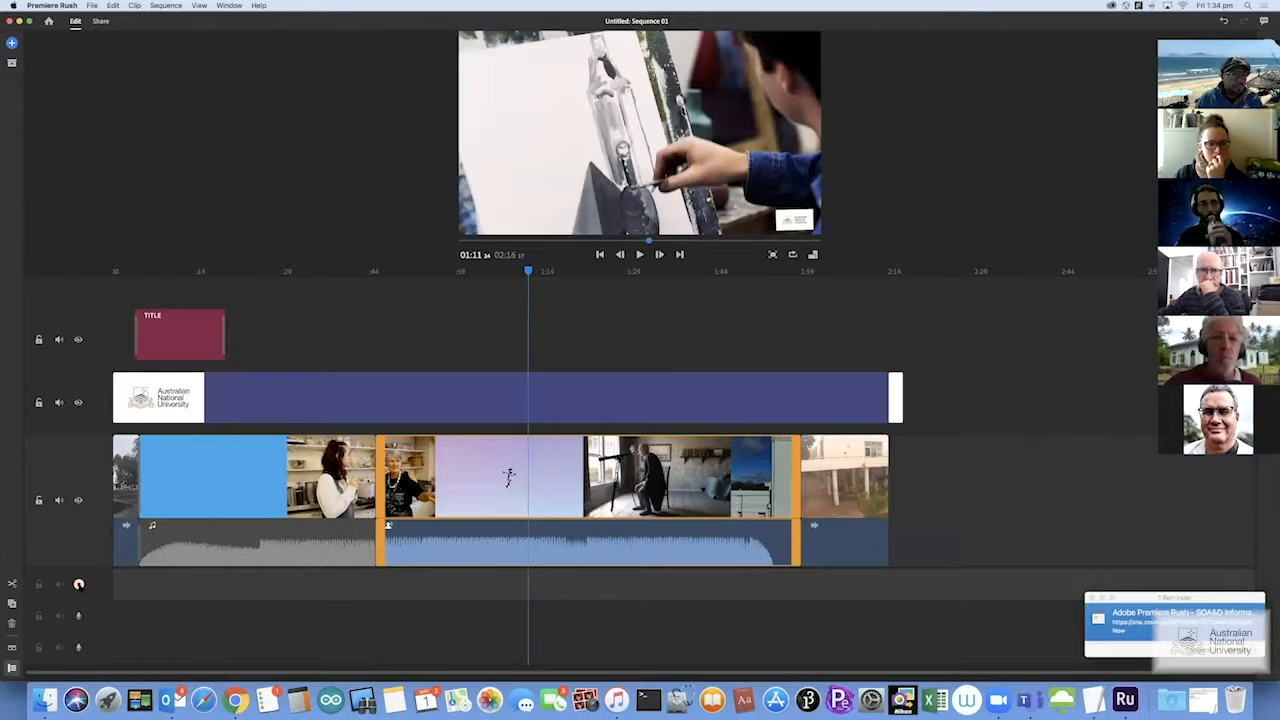
left_click(78, 584)
left_click(76, 584)
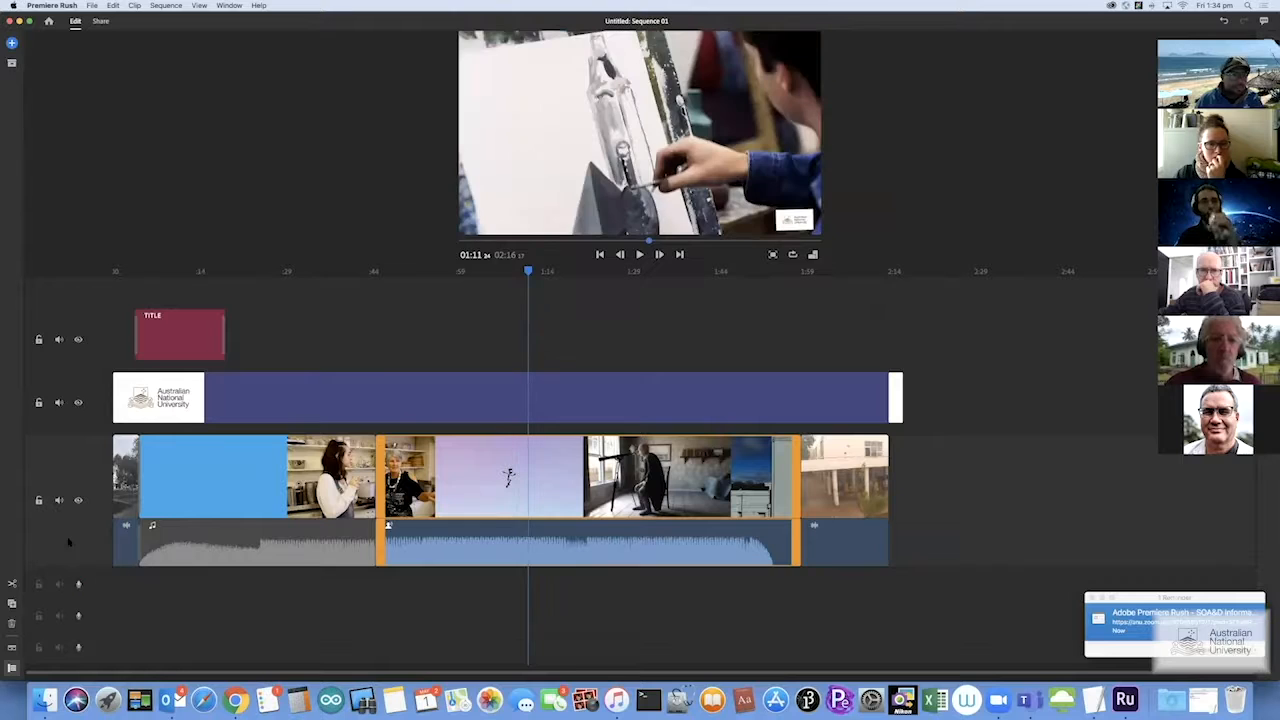
left_click(58, 500)
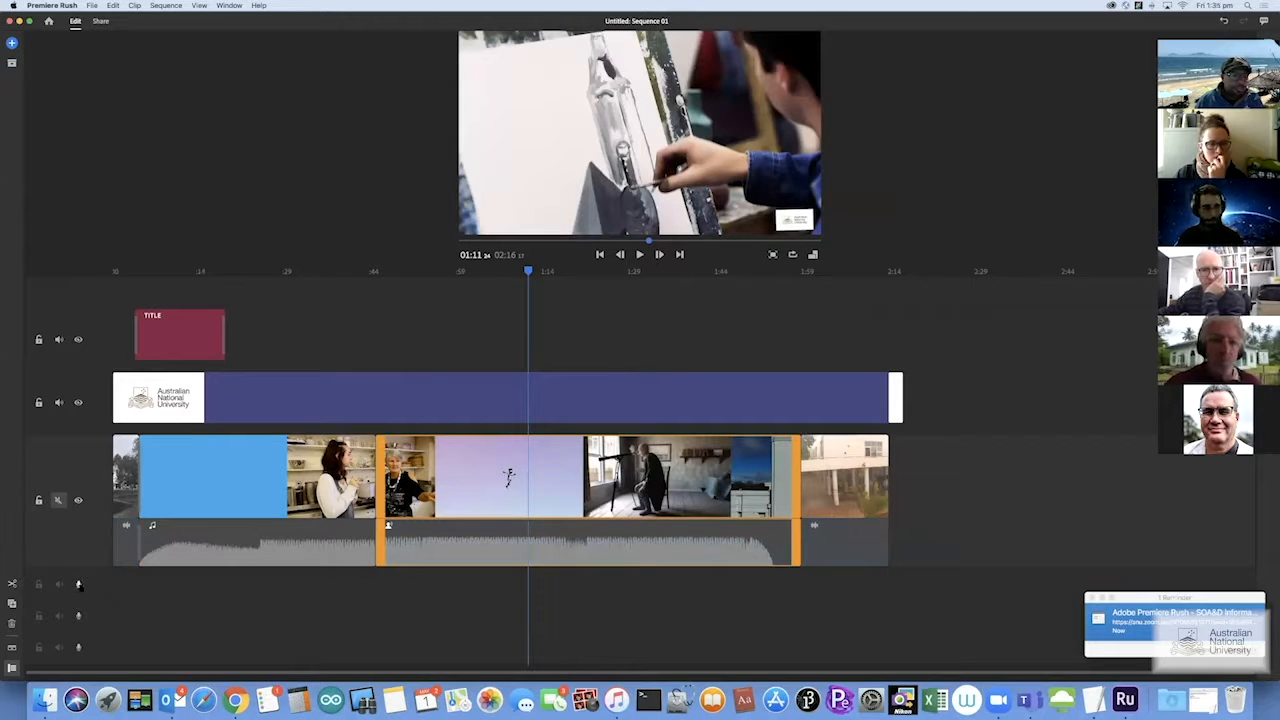
left_click(79, 584)
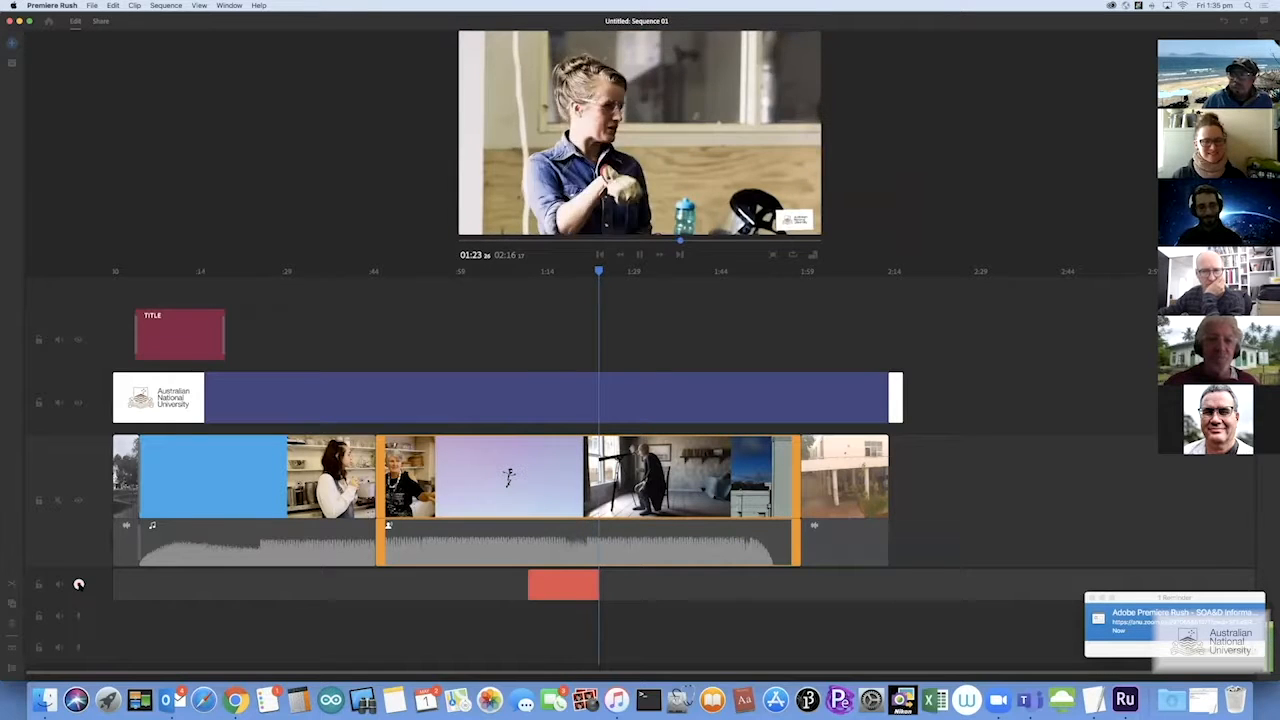
Stop the voiceover recording and move the playhead back to the new Voiceover clip's start
left_click(79, 584)
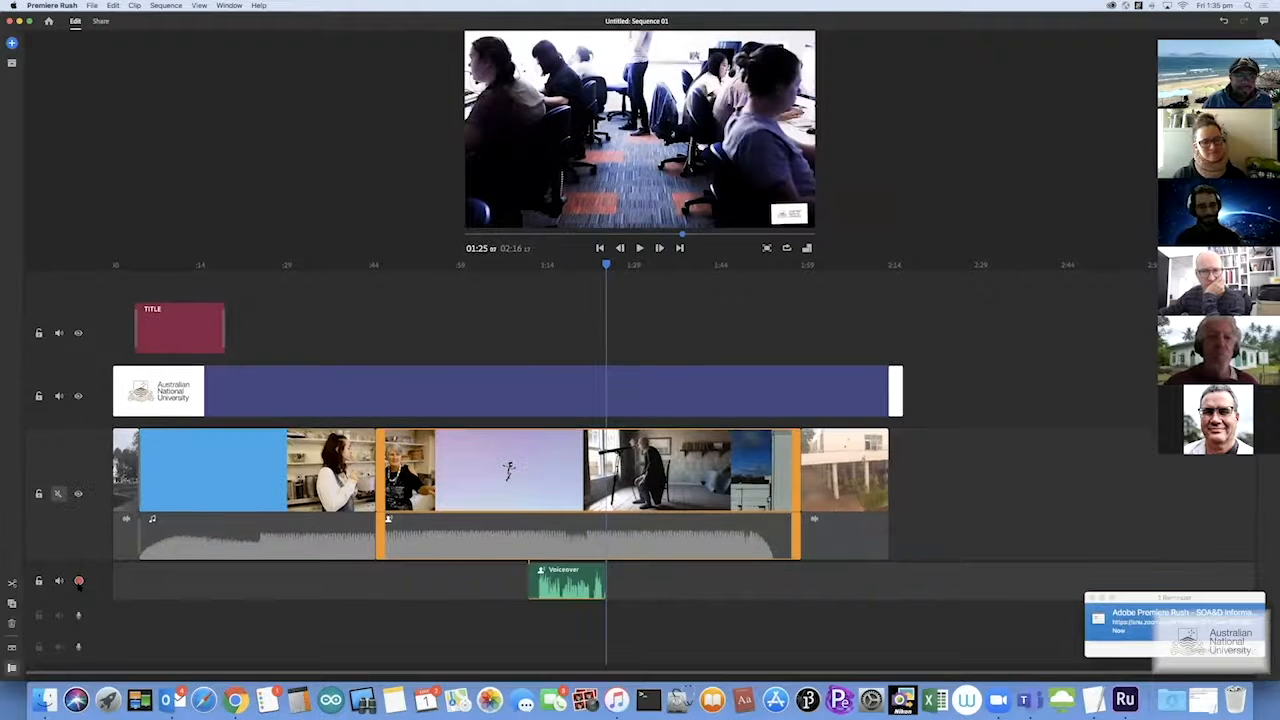
left_click_drag(605, 264, 531, 263)
key("space")
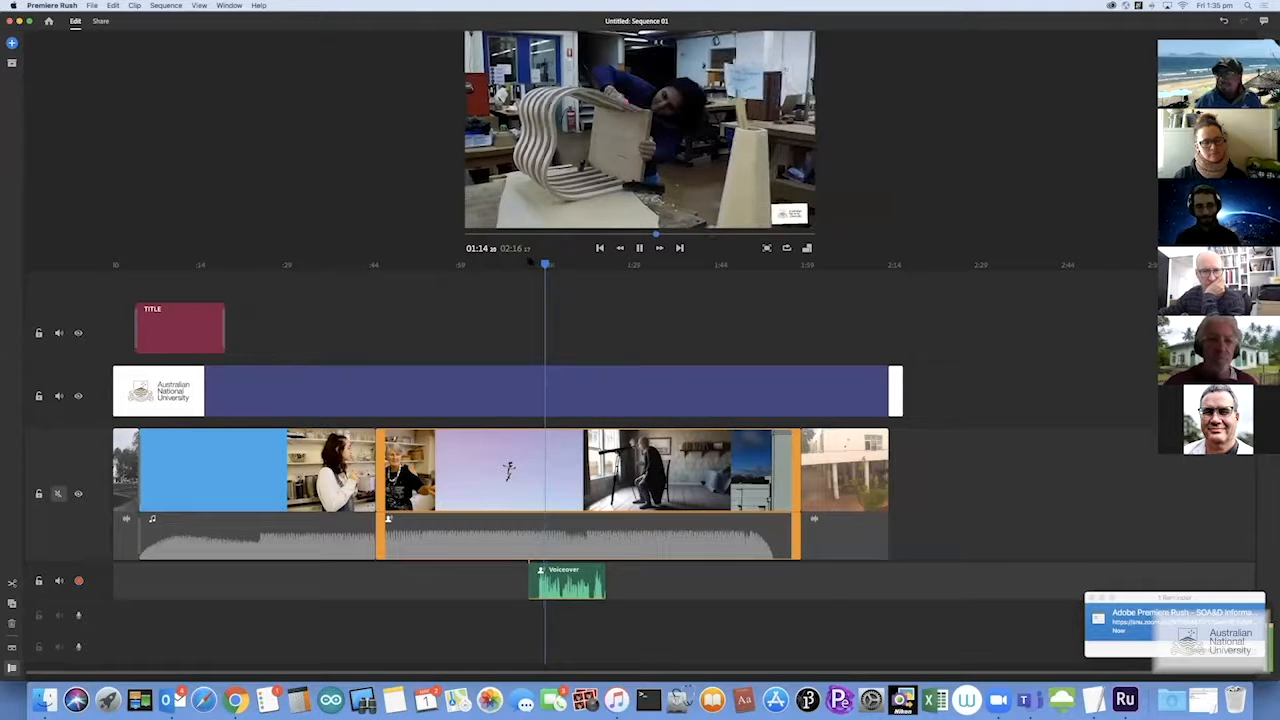
key("space")
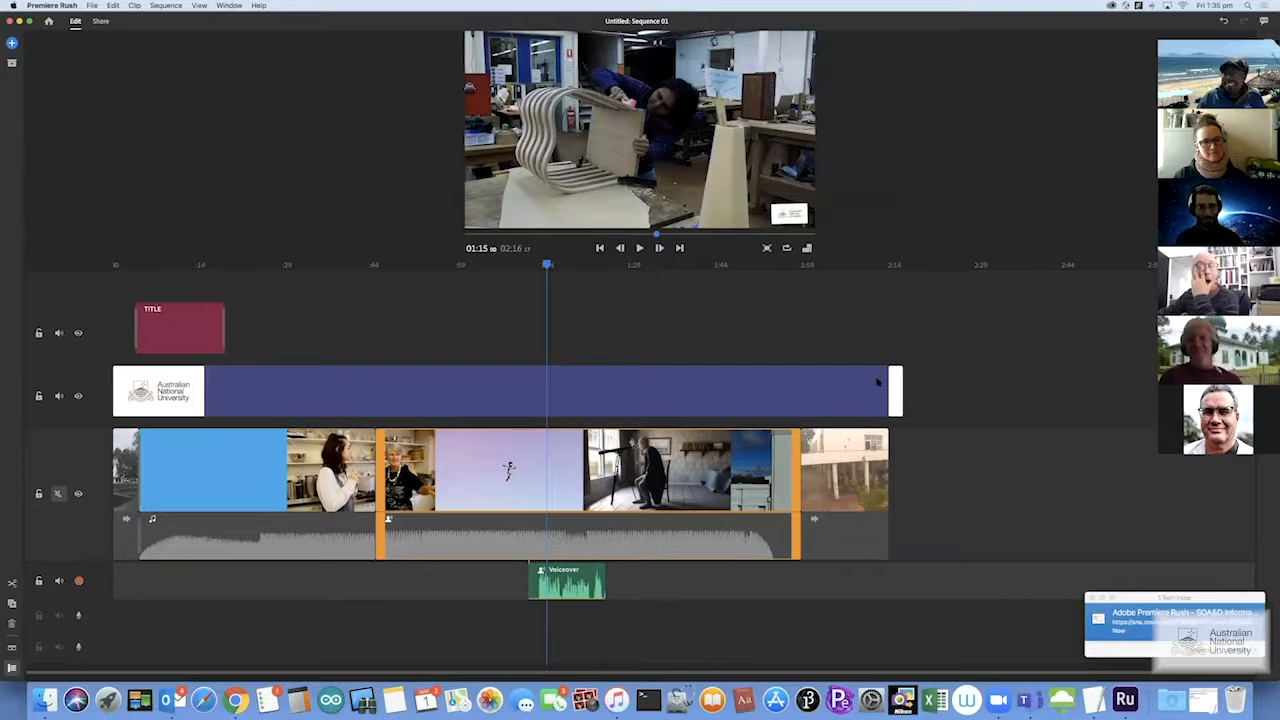
left_click(562, 591)
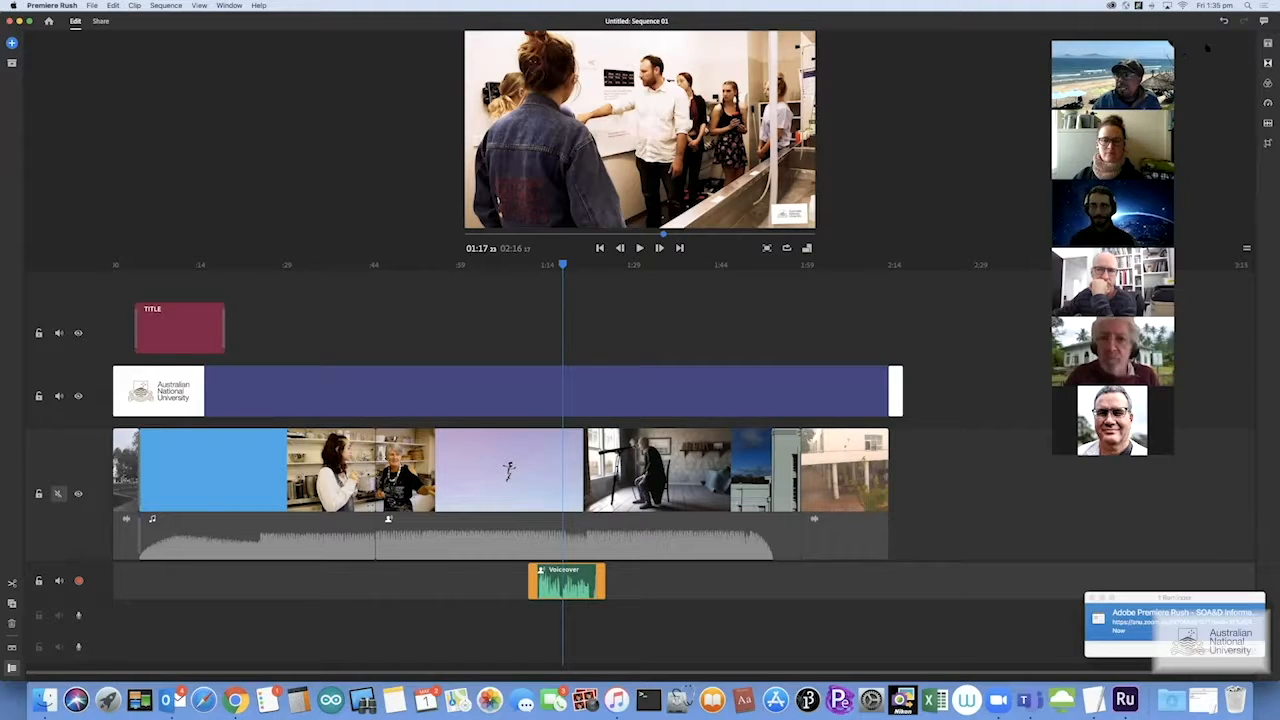
Try voiceover clip volumes of 53, 46 and 45 in the Audio panel
left_click(1268, 123)
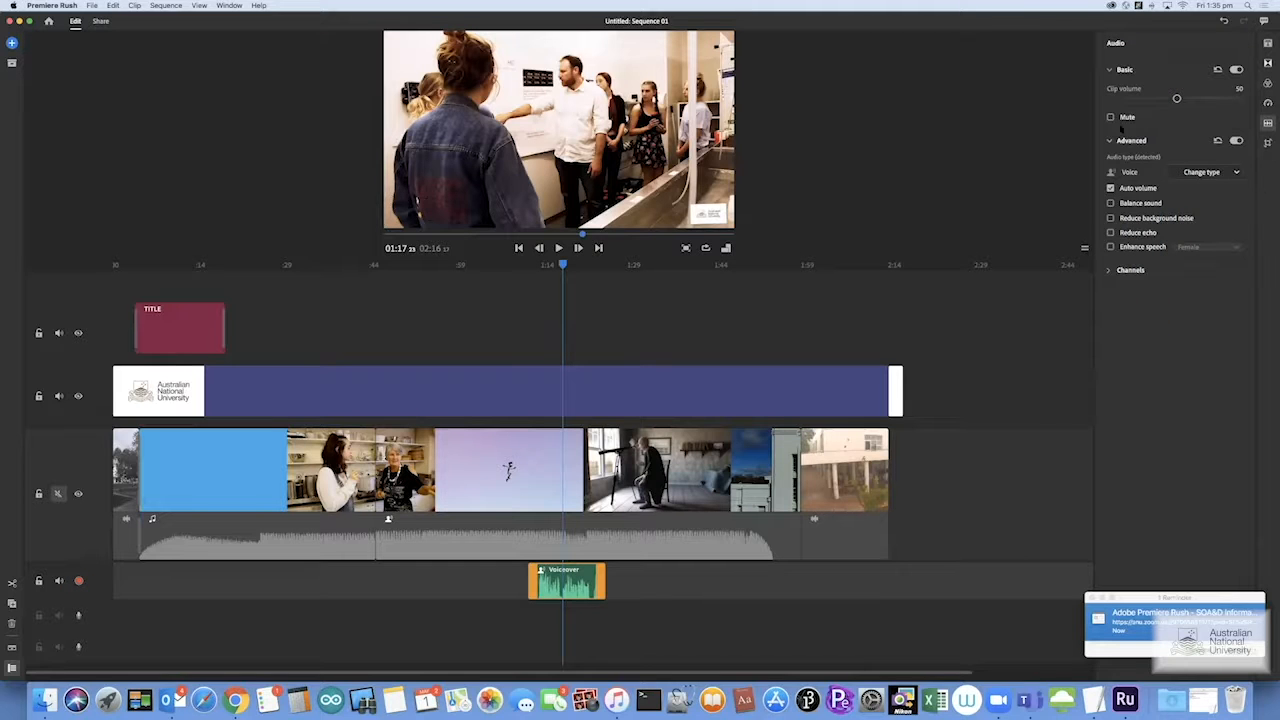
left_click_drag(1177, 99, 1180, 99)
left_click_drag(1180, 99, 1154, 99)
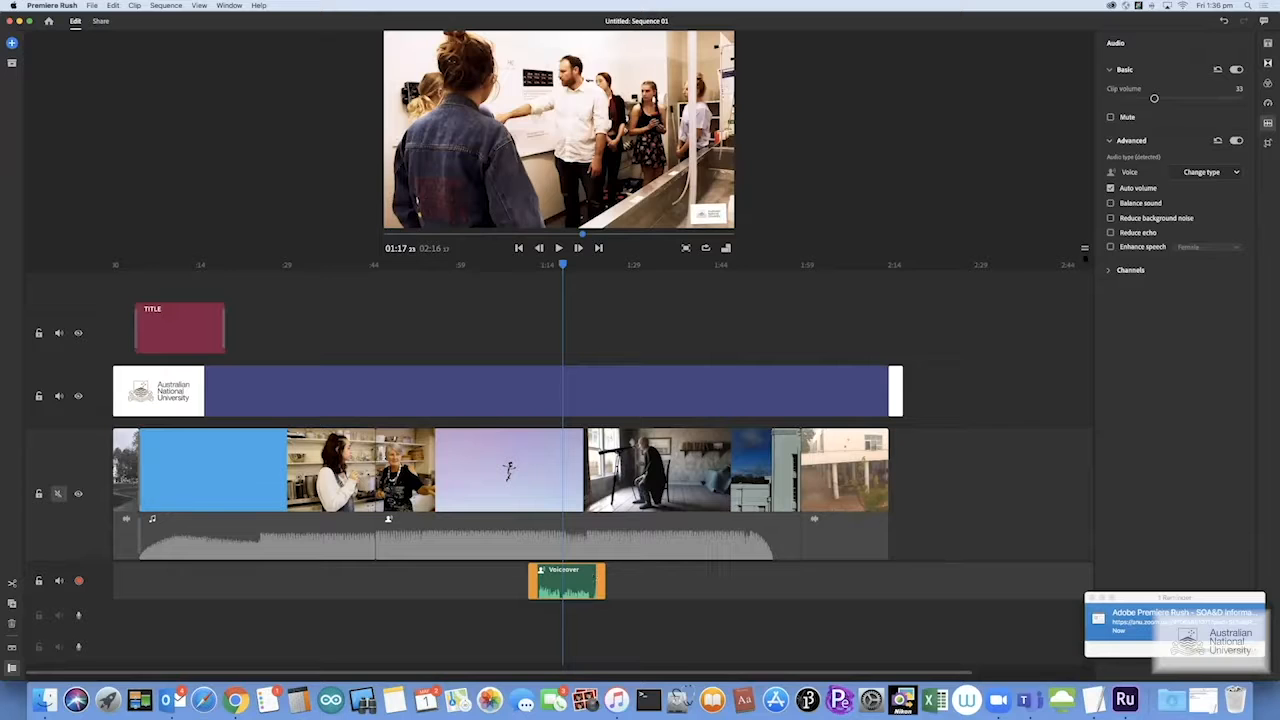
left_click_drag(1154, 99, 1170, 99)
Delete the Voiceover clip from the timeline at 01:19
mouse_move(1113, 222)
left_click(573, 585)
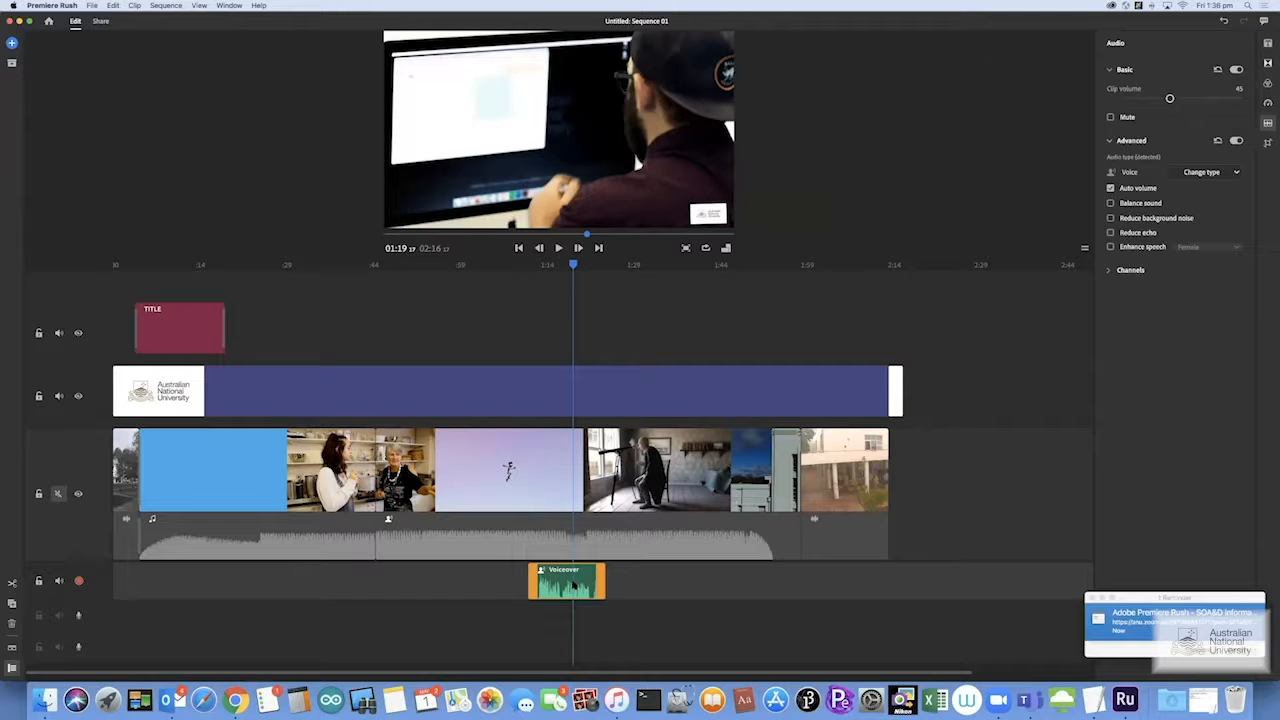
key("Delete")
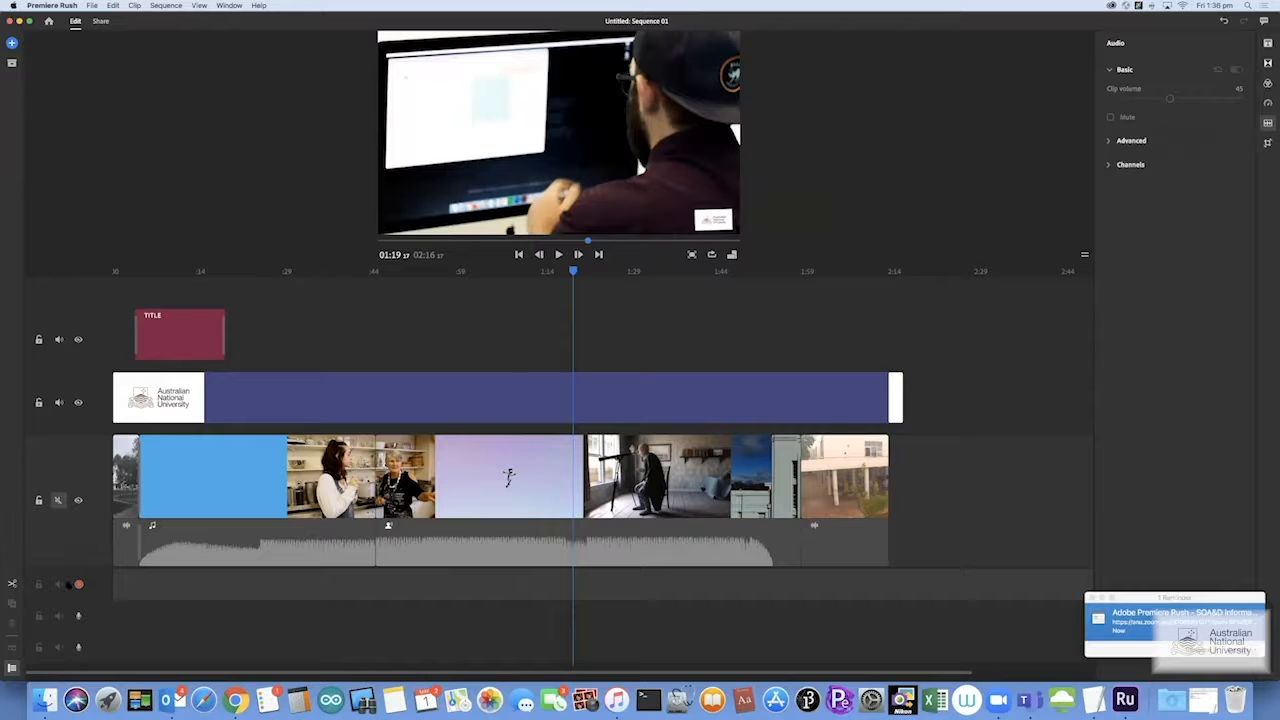
Jump to the TITLE clip at 00:17 and browse the add-media options without adding anything
left_click_drag(574, 272, 214, 286)
left_click(192, 335)
left_click(12, 43)
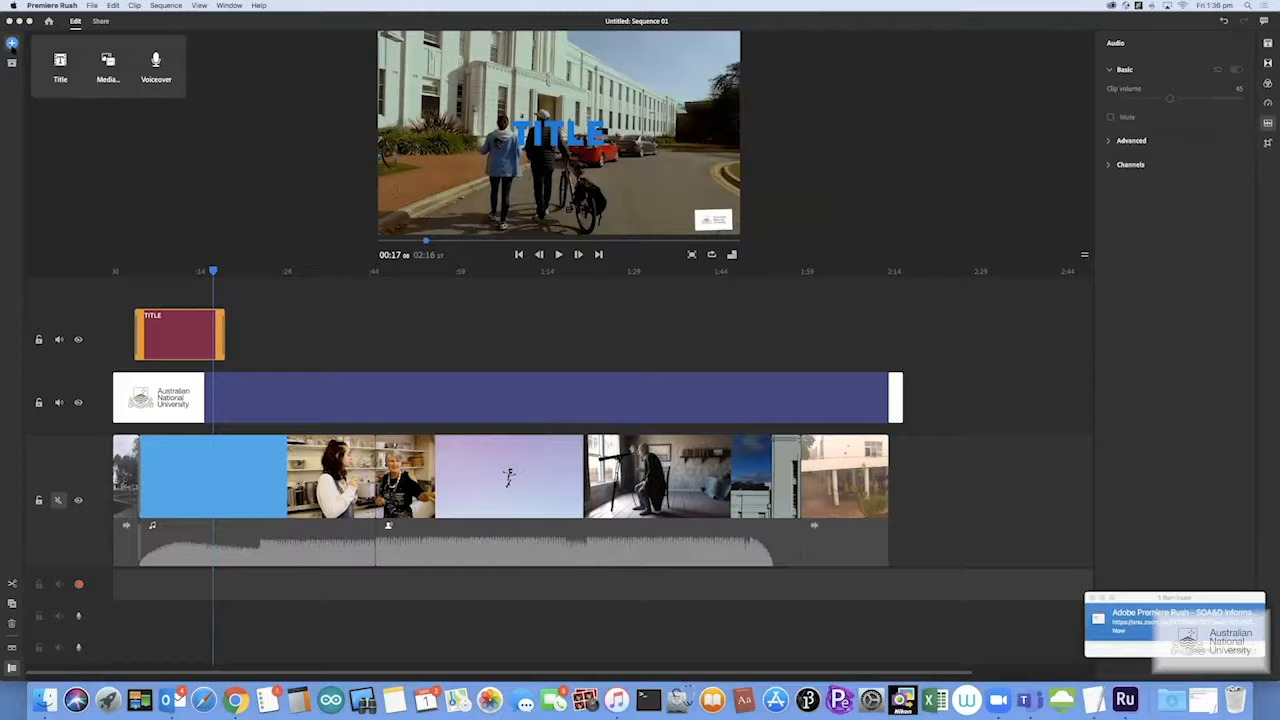
left_click(100, 63)
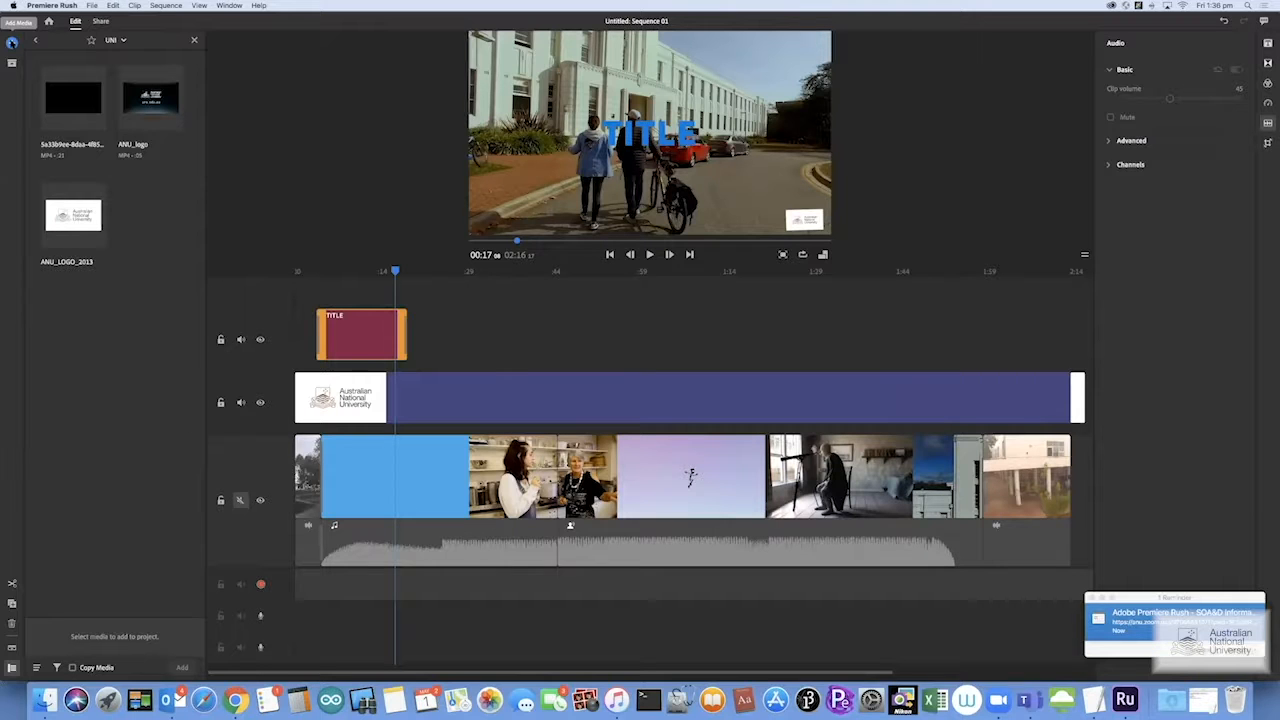
left_click(12, 42)
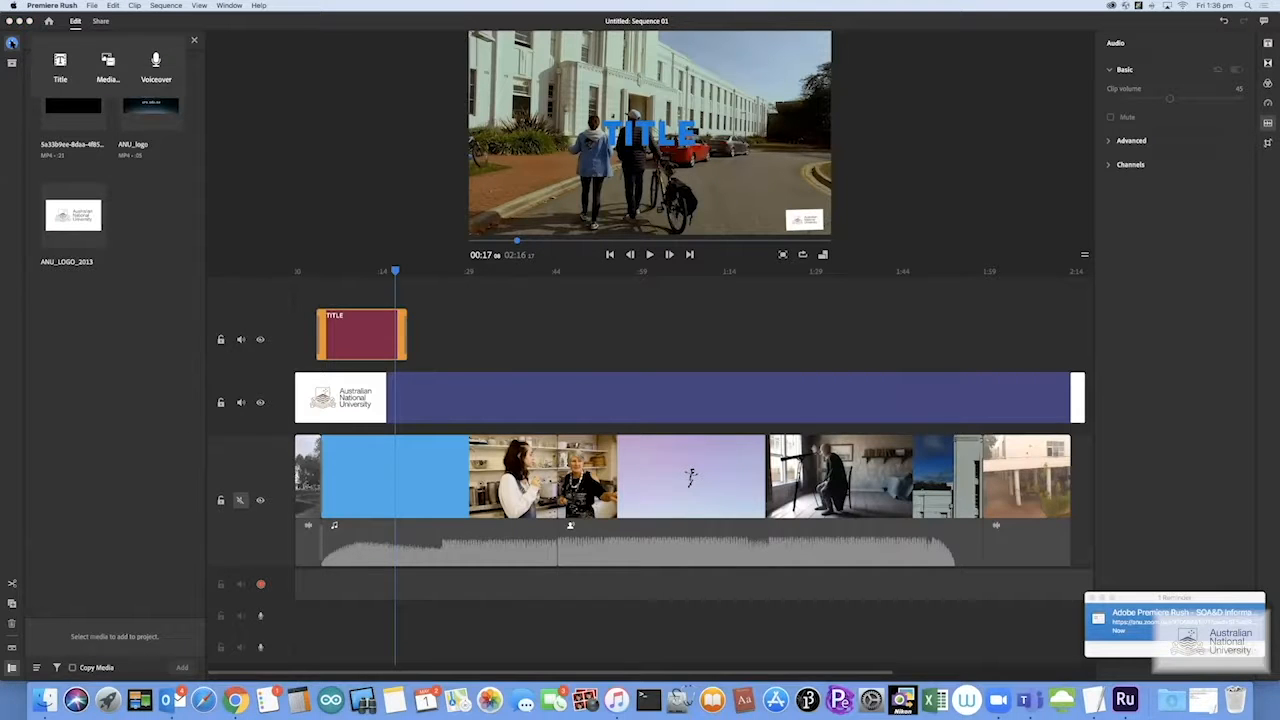
left_click(12, 42)
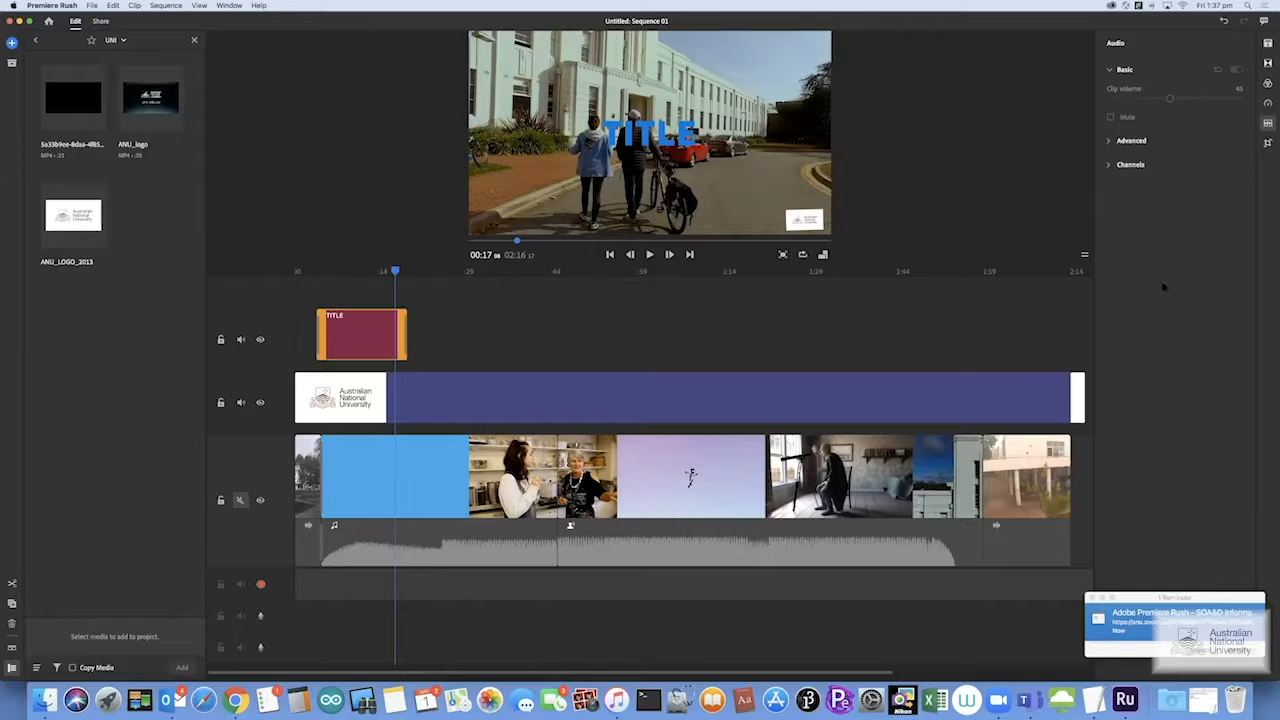
Show the clip's built-in colour presets in the Color panel
left_click(1268, 83)
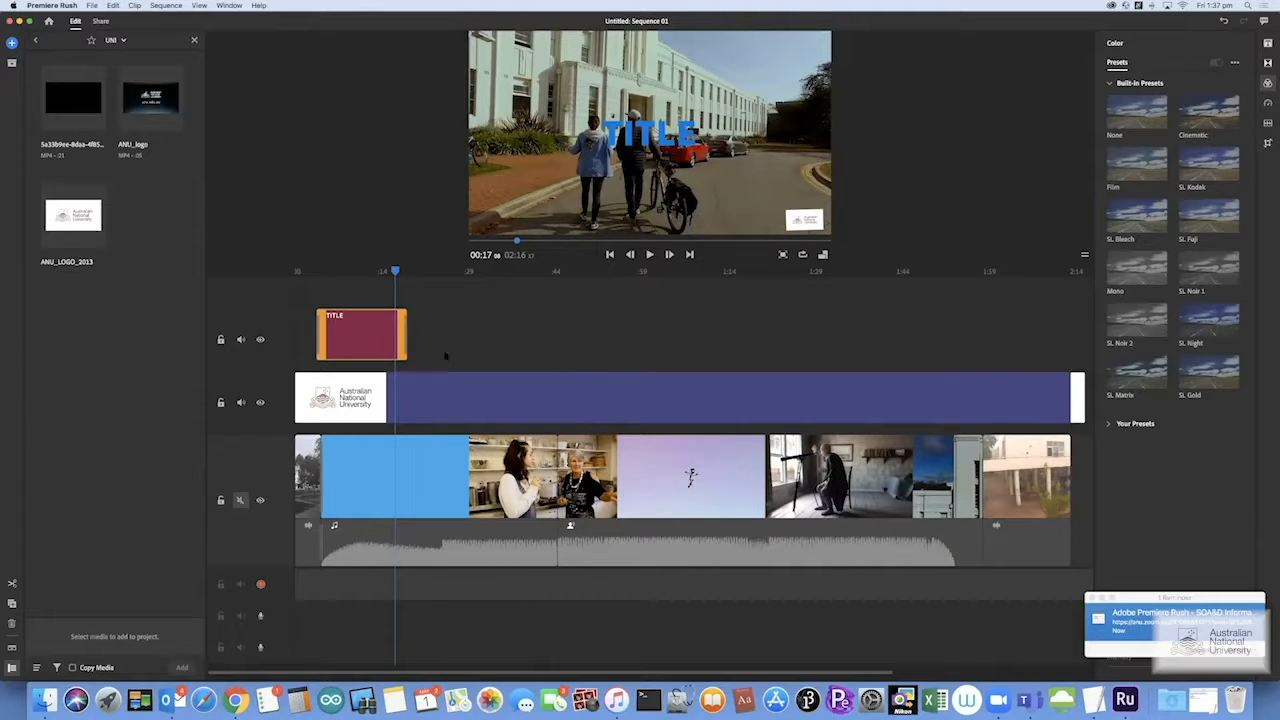
scroll(445, 355, "right", 5)
scroll(474, 358, "left", 5)
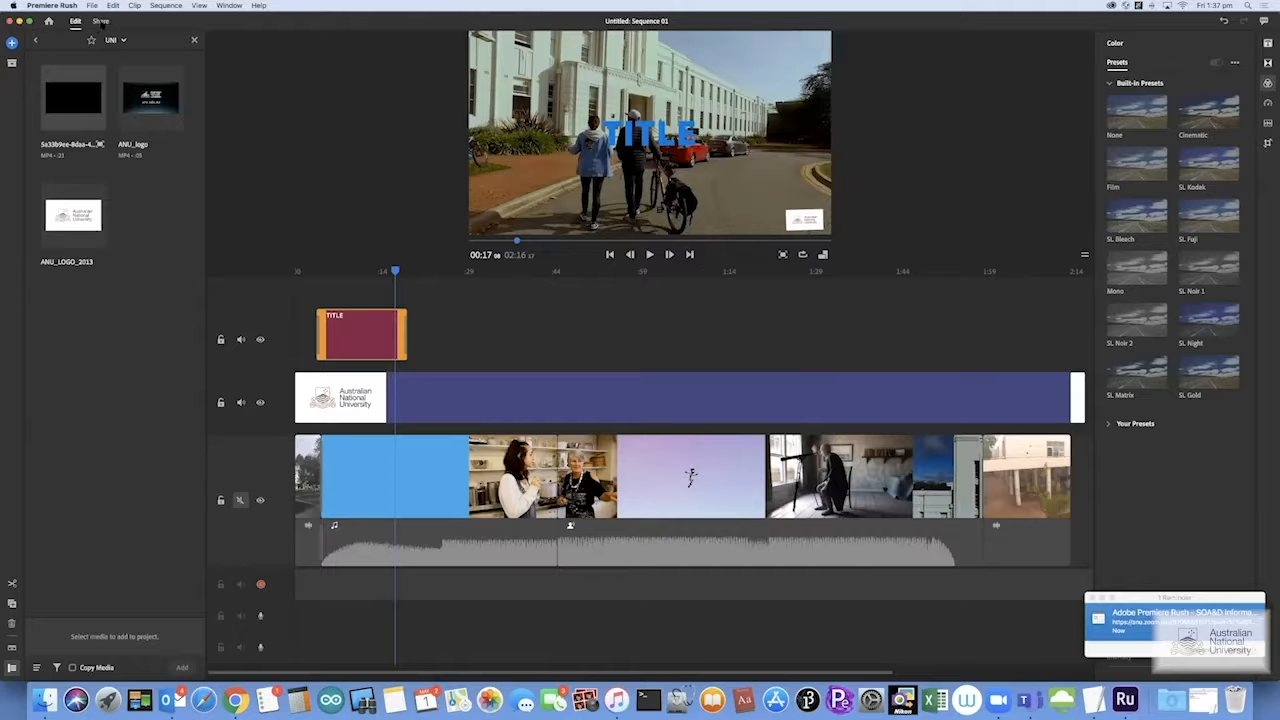
On the Share screen, rename the local export file to Demo_trial_01
left_click(101, 21)
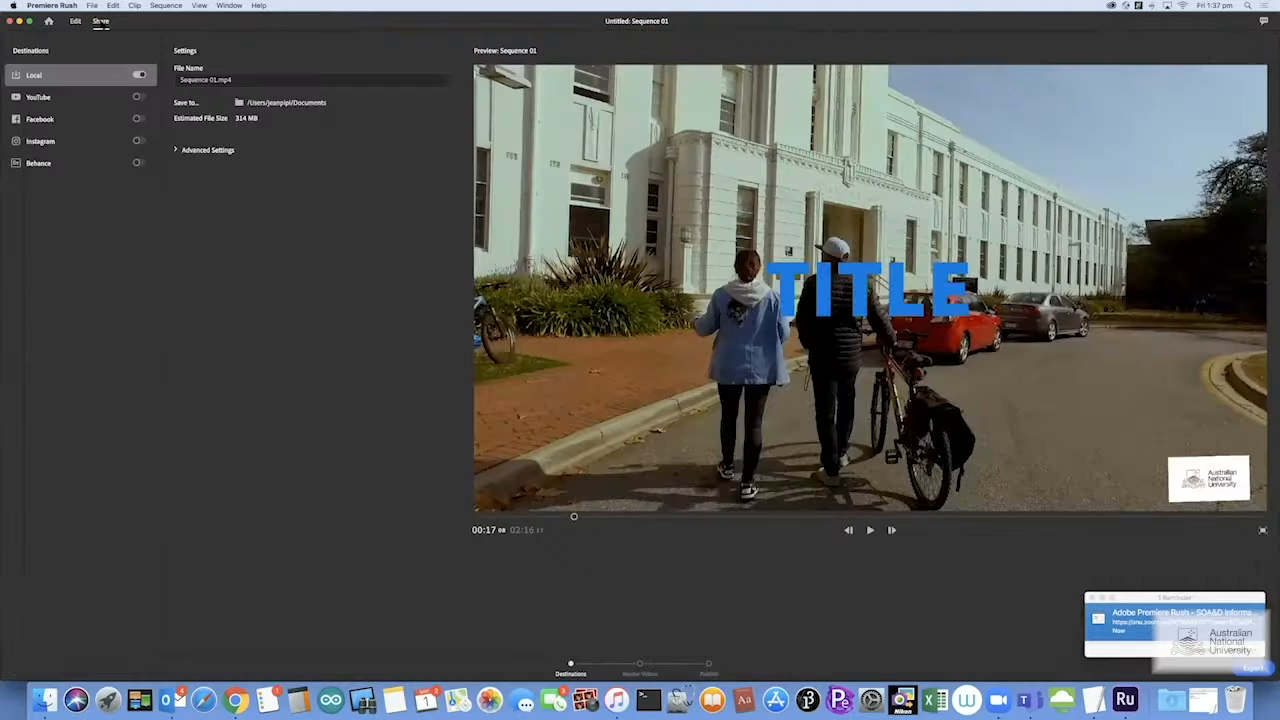
left_click(190, 86)
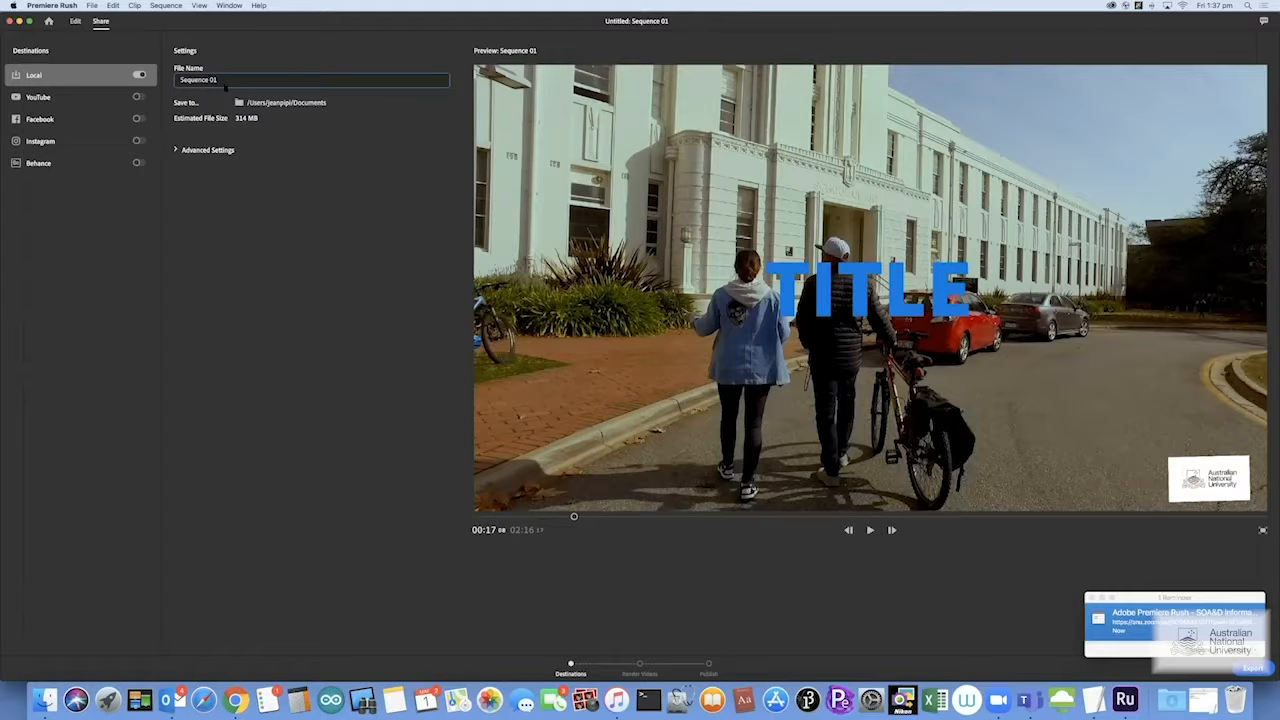
key("super+a")
type("Ti")
key("BackSpace")
key("BackSpace")
type("Demo_trial_01")
Save the export to STORAGE > Online_Support_Work > Sample_4_Demo
key("Return")
left_click(290, 103)
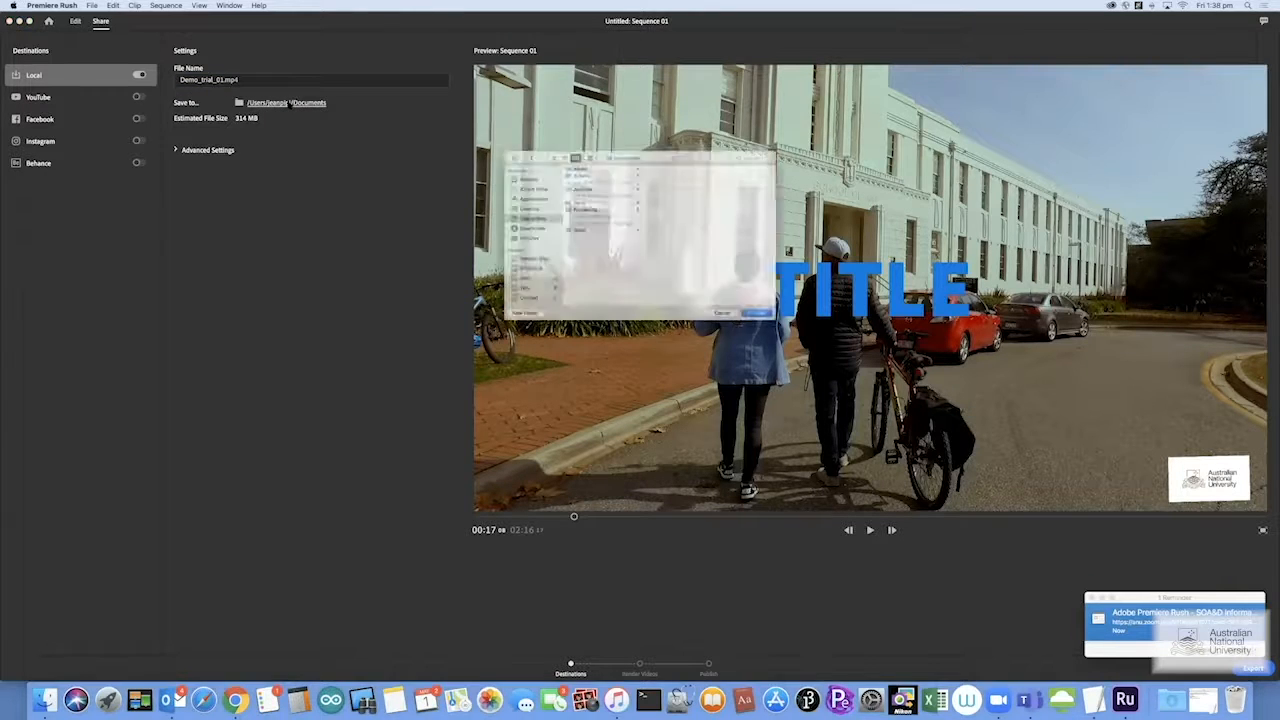
left_click(496, 280)
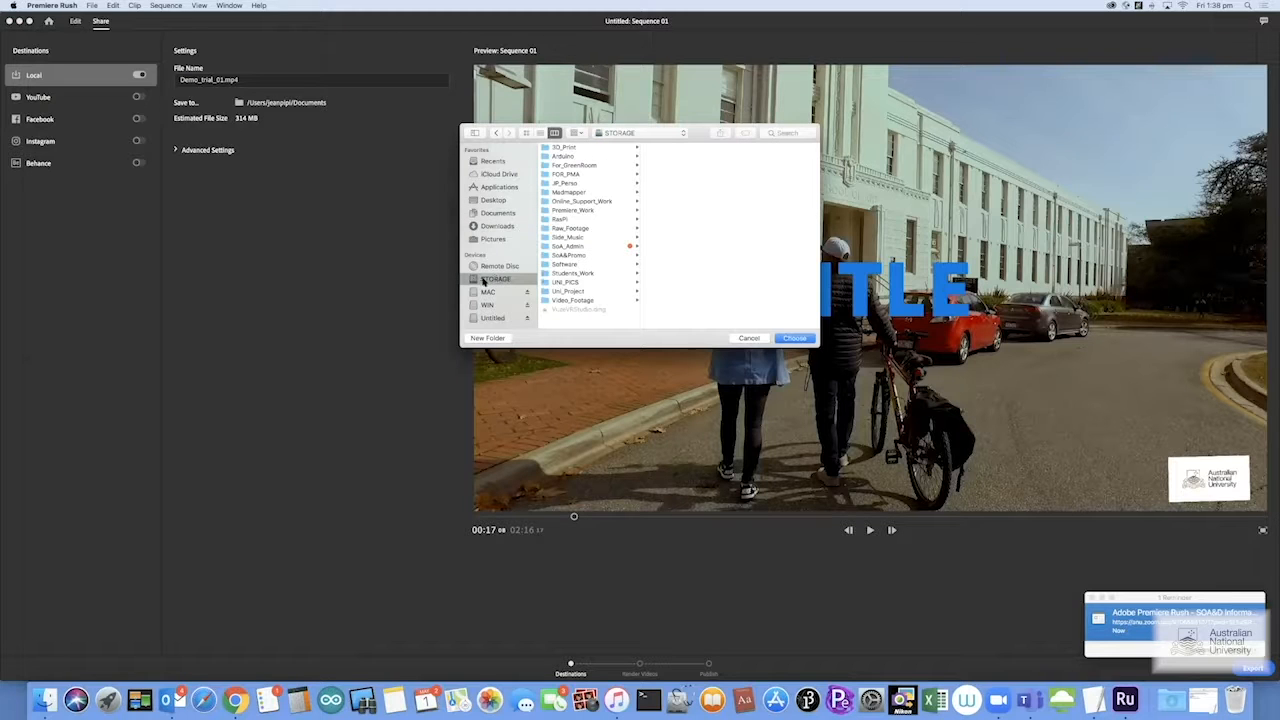
left_click(585, 202)
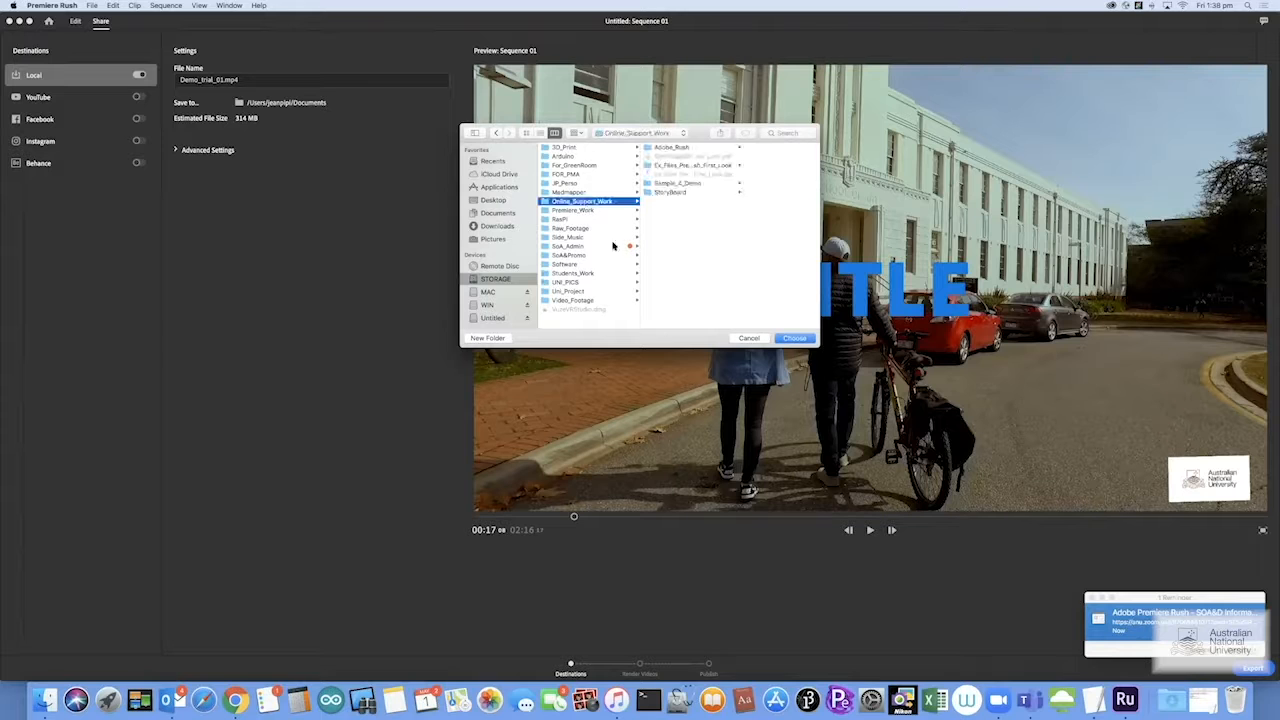
left_click(677, 184)
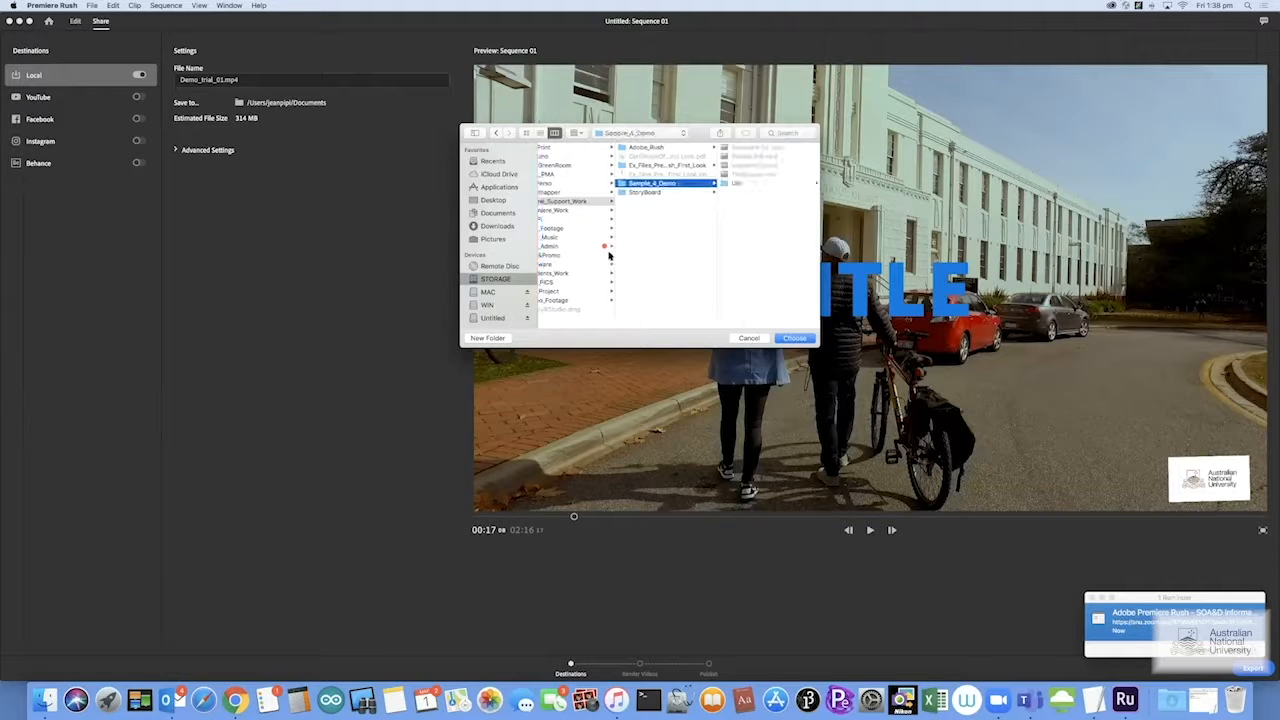
left_click(795, 338)
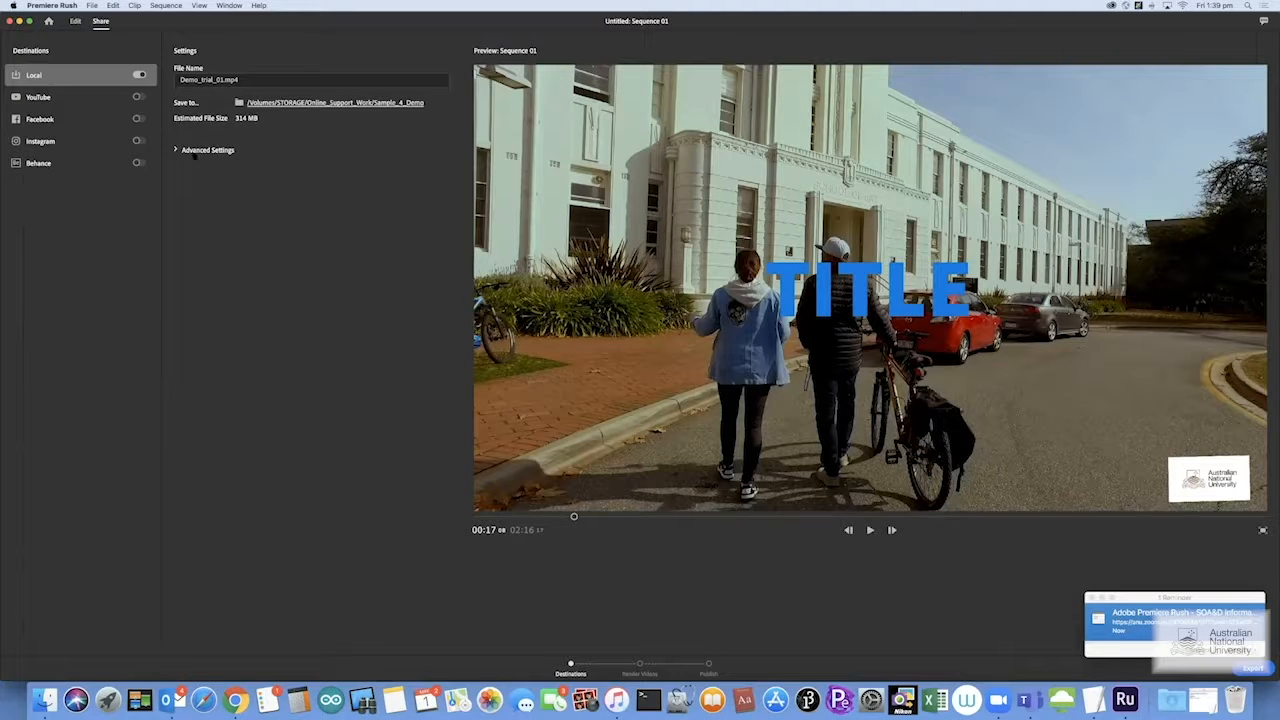
Keep the Automatic preset (1080p Full HD, 30 fps, High) under Advanced Settings and dismiss the Outlook reminder
left_click(176, 150)
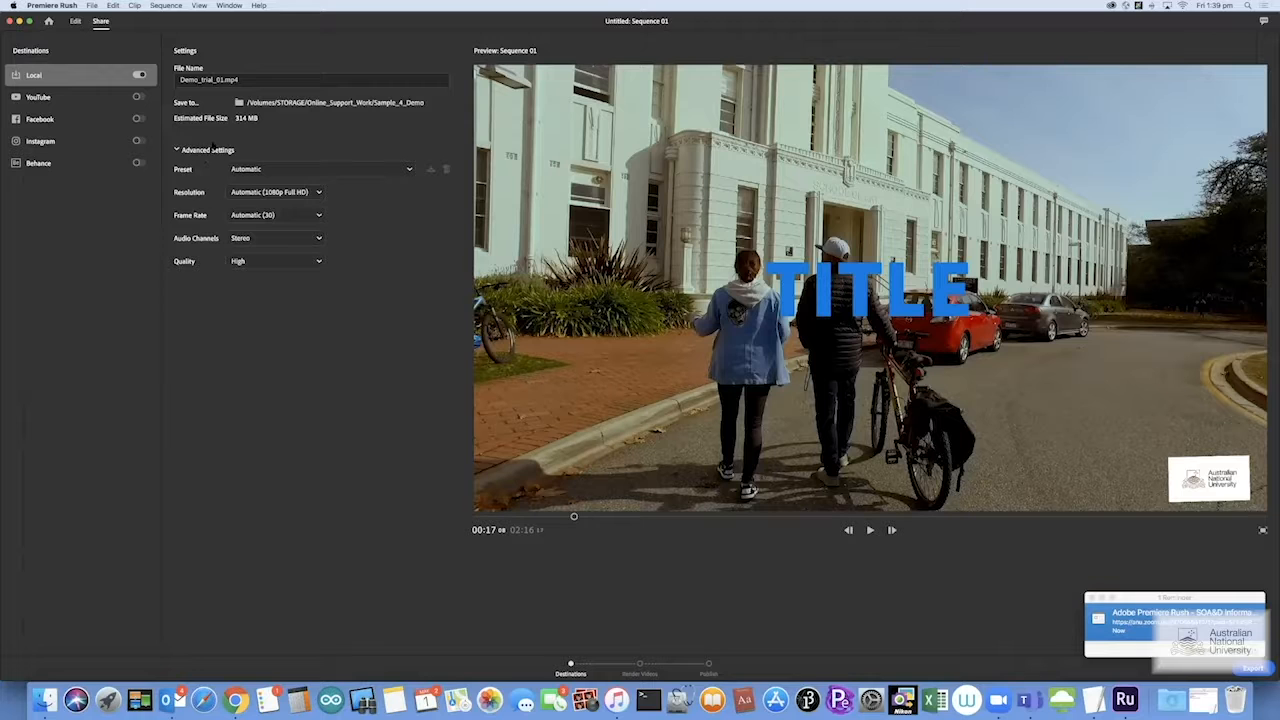
left_click(362, 170)
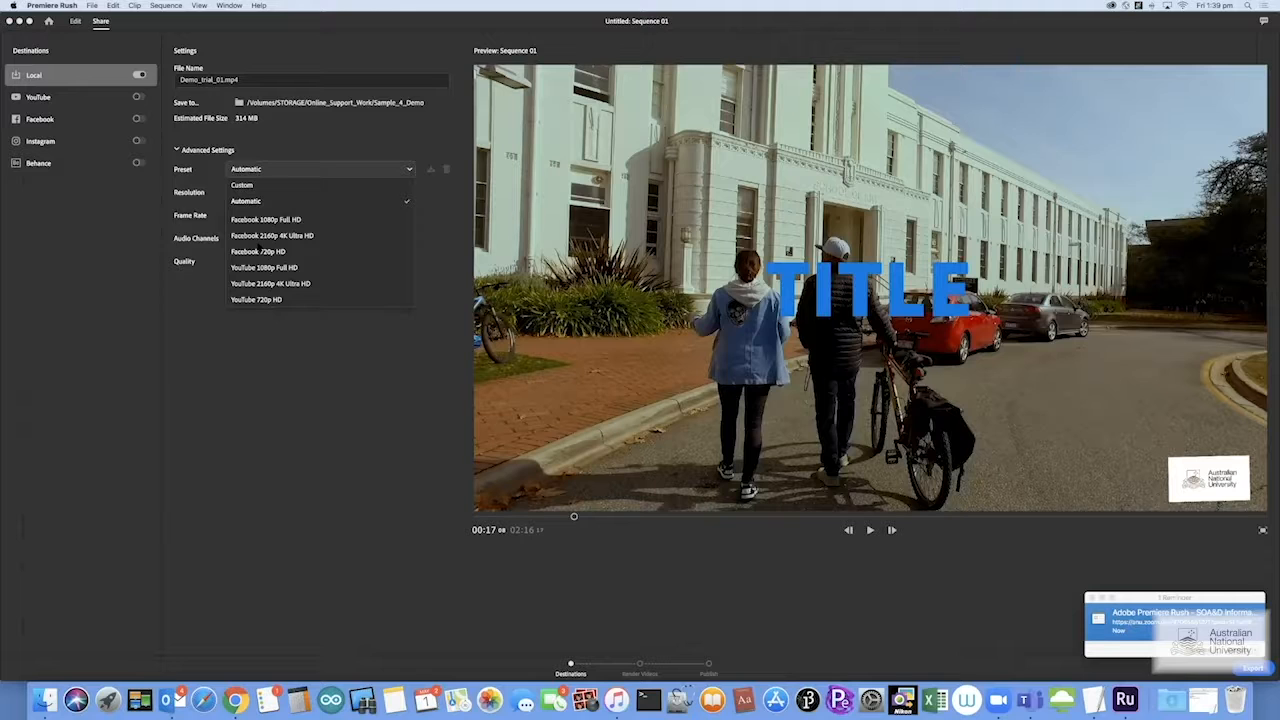
left_click(246, 201)
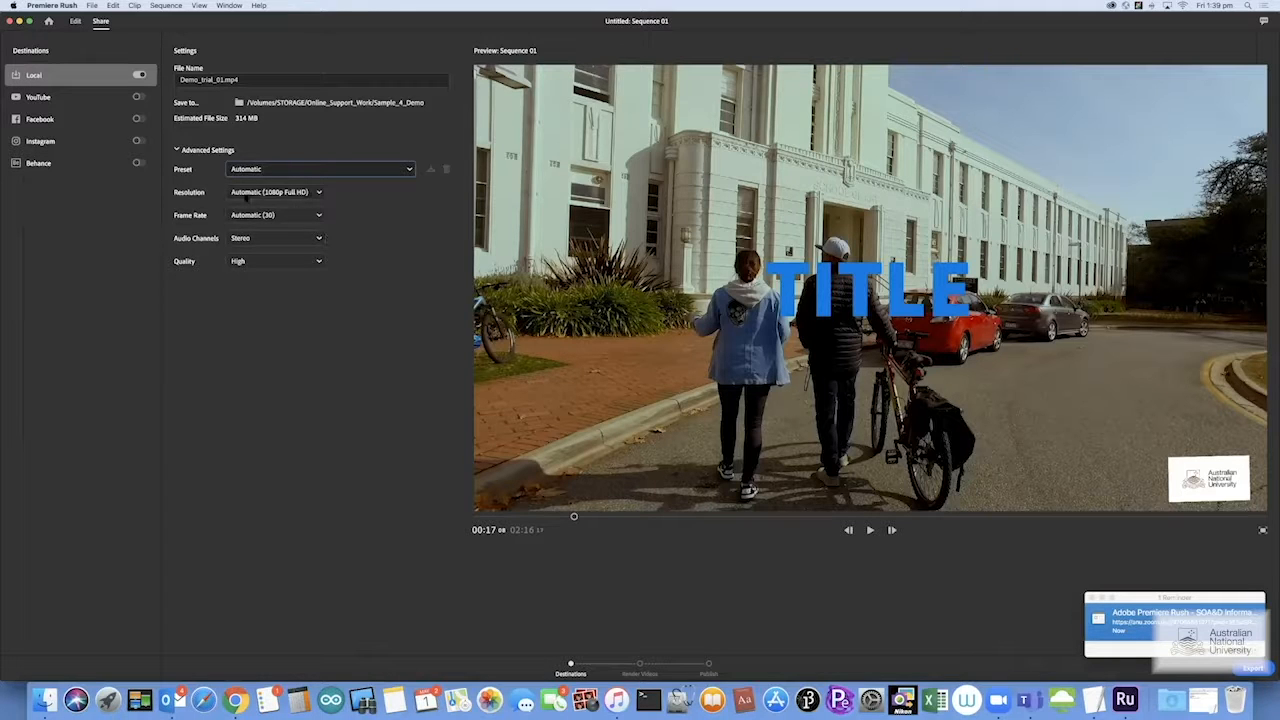
left_click(1091, 600)
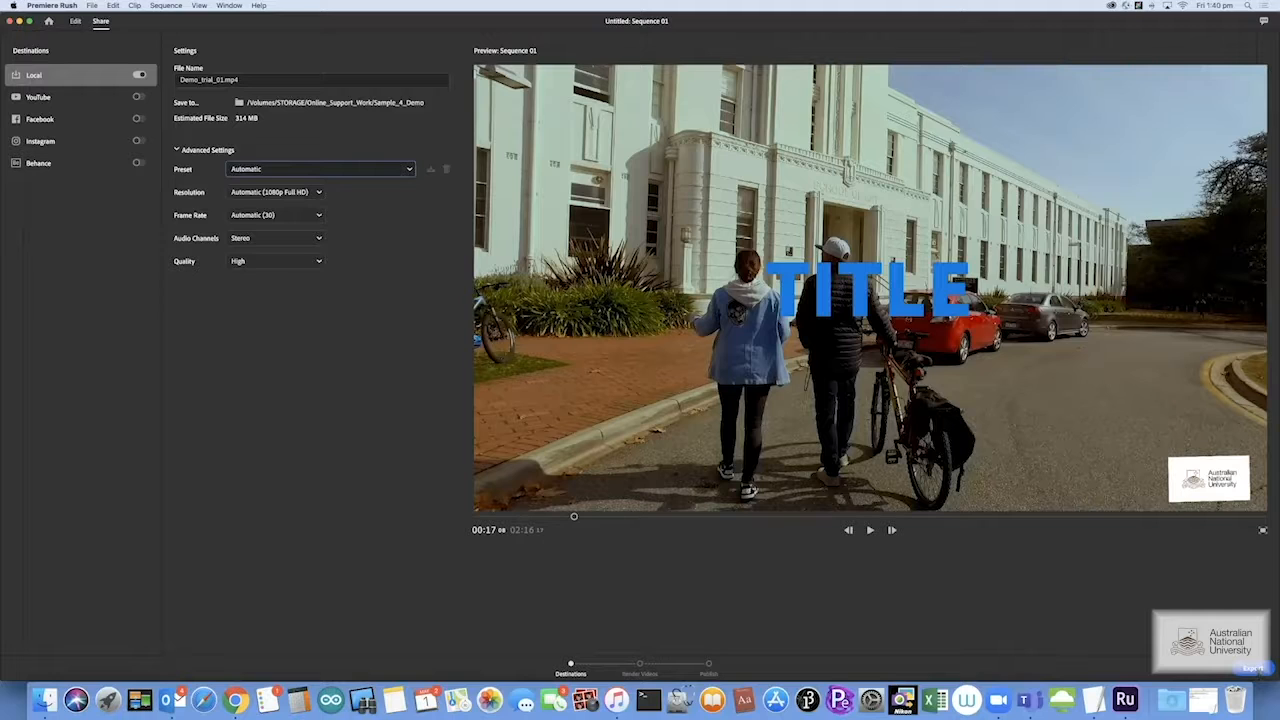
Export the sequence to Demo_trial_01.mp4 and close the render summary when finished
left_click(1260, 668)
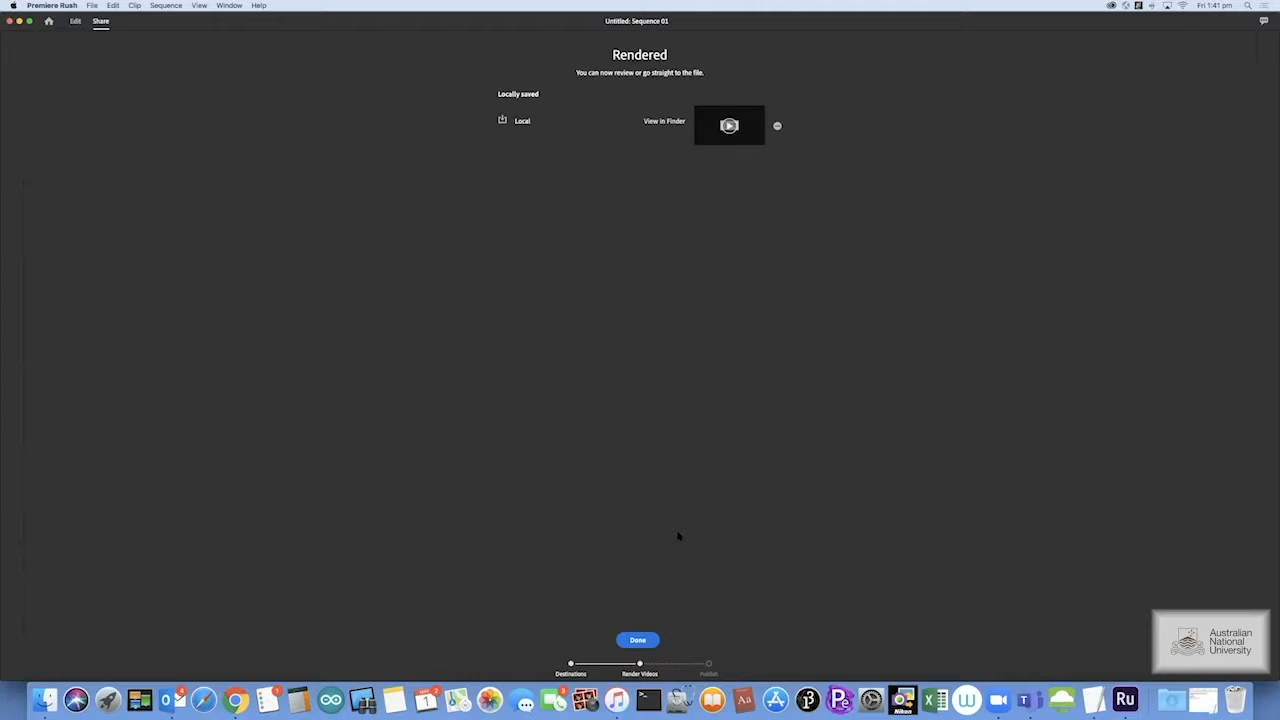
left_click(638, 640)
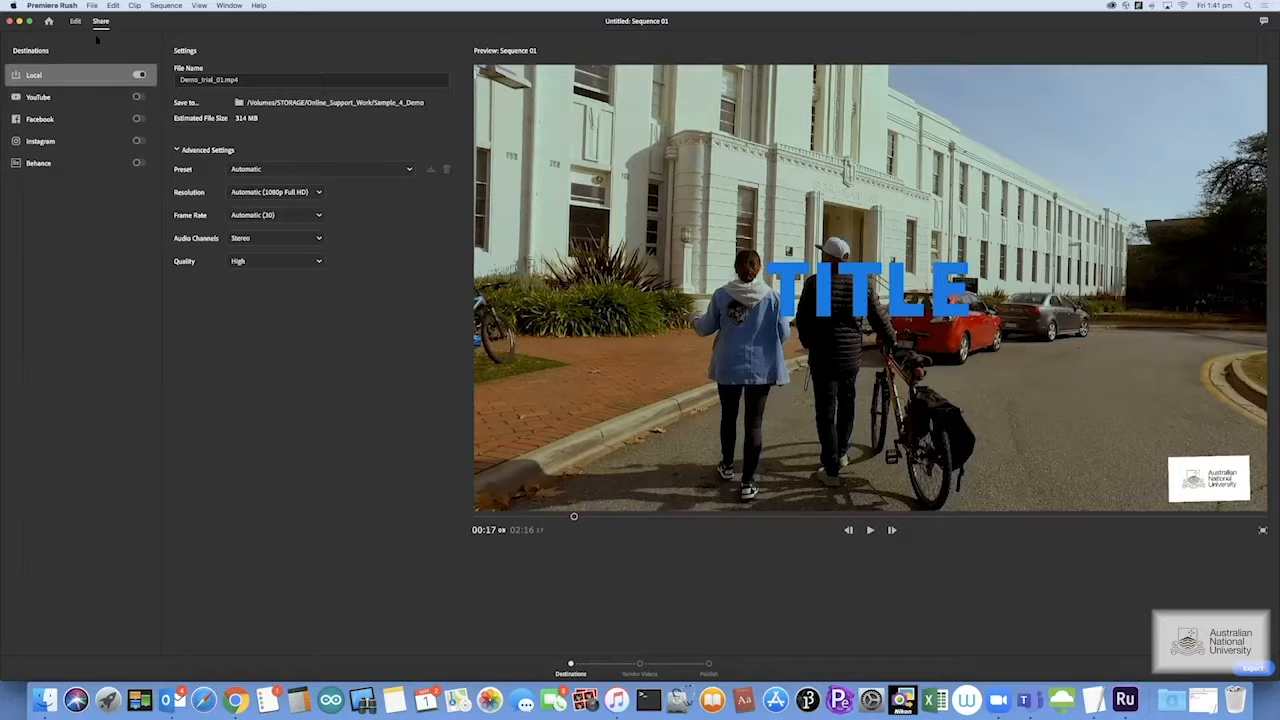
Go back to the Your Projects home screen listing the Untitled project
left_click(48, 20)
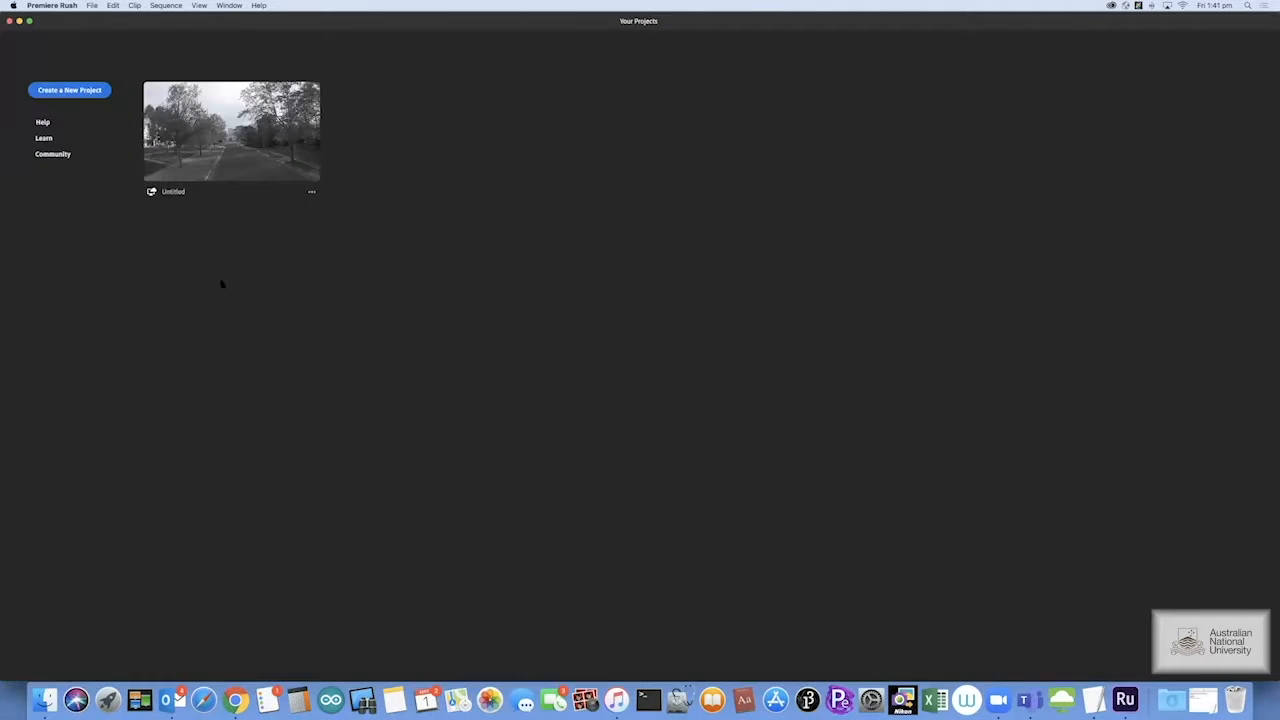